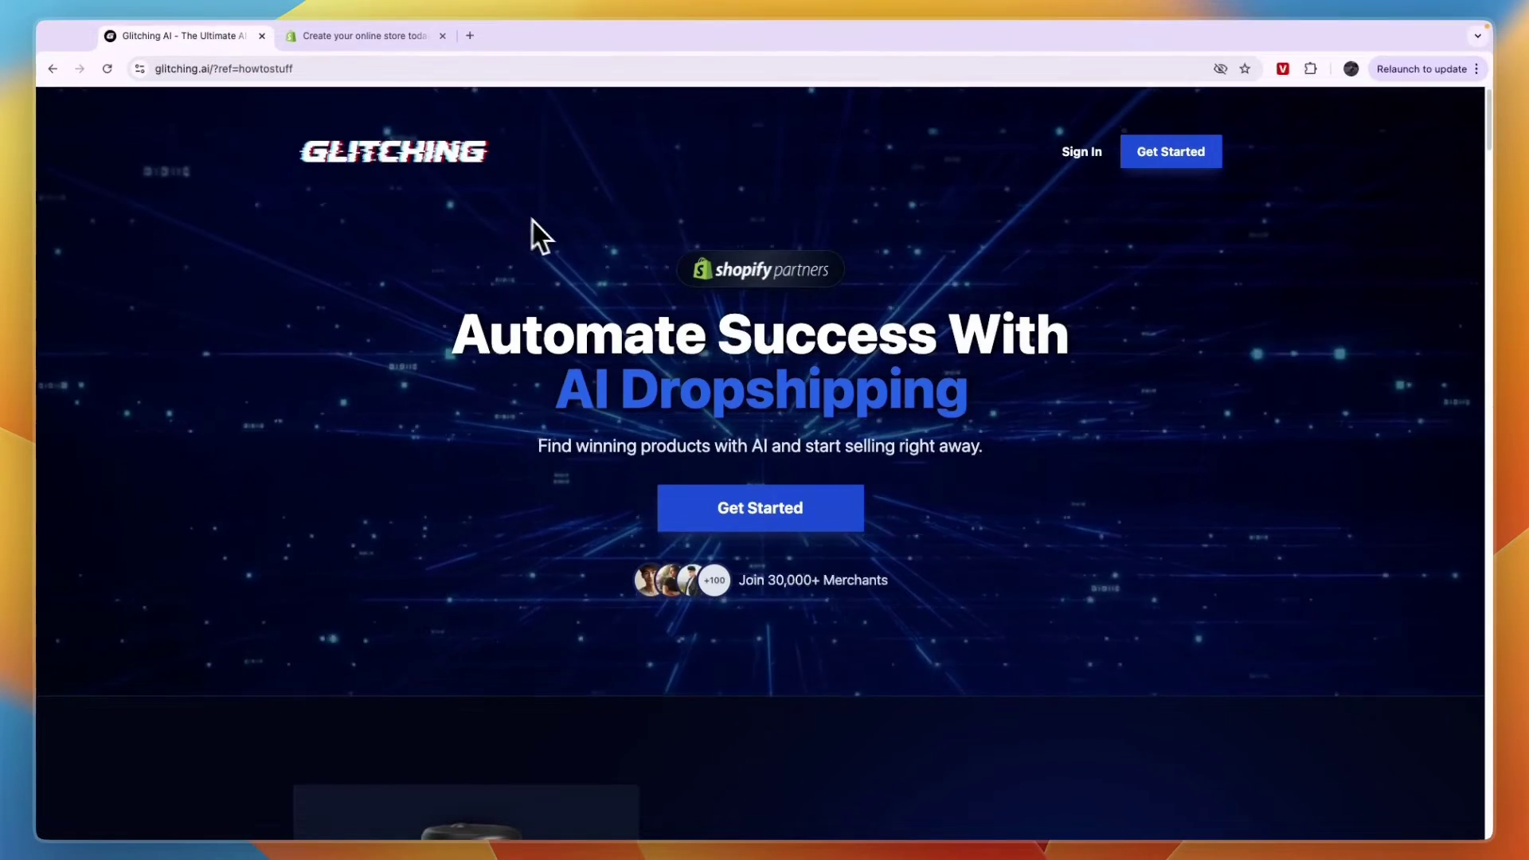
Scroll through the Glitching AI landing page and open the Get Started sign-up form.
scroll(557, 247, "down", 5)
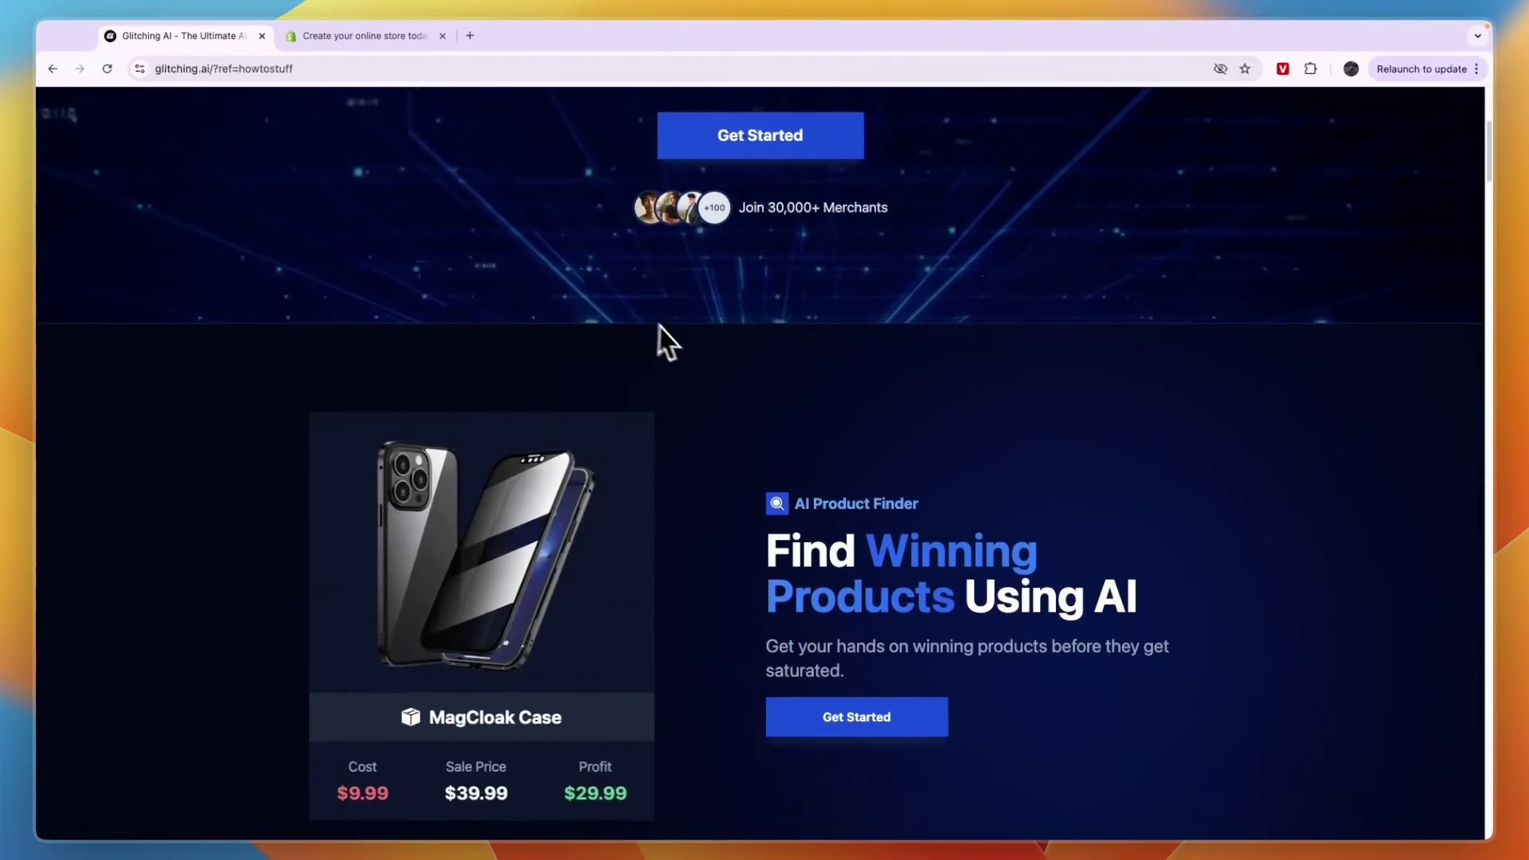
scroll(668, 343, "up", 5)
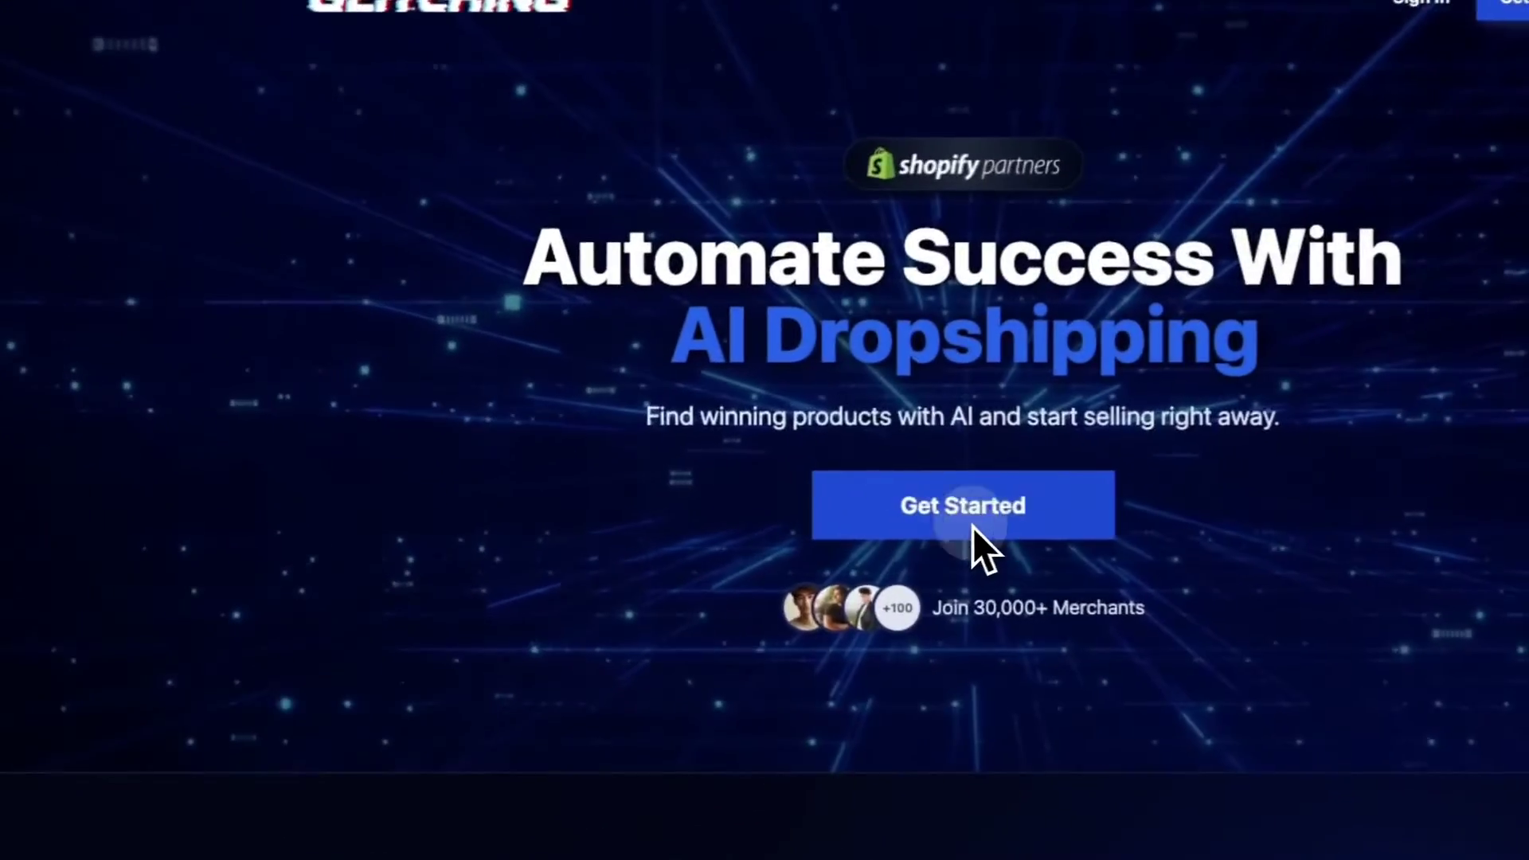
left_click(729, 498)
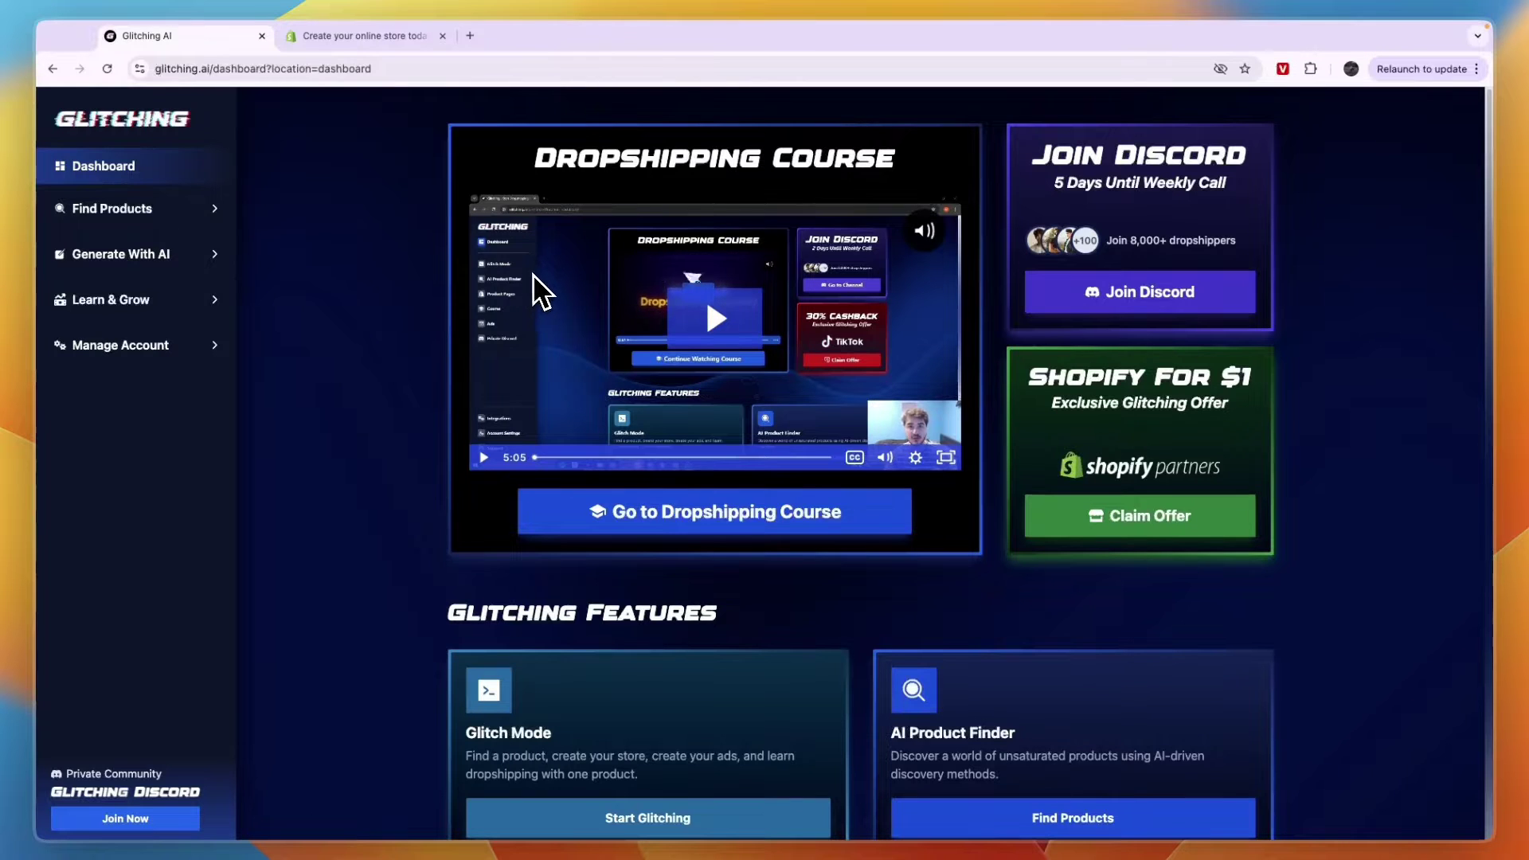
Browse the dashboard's course, Discord and feature sections, then switch to the Shopify €1 trial page.
scroll(526, 299, "down", 6)
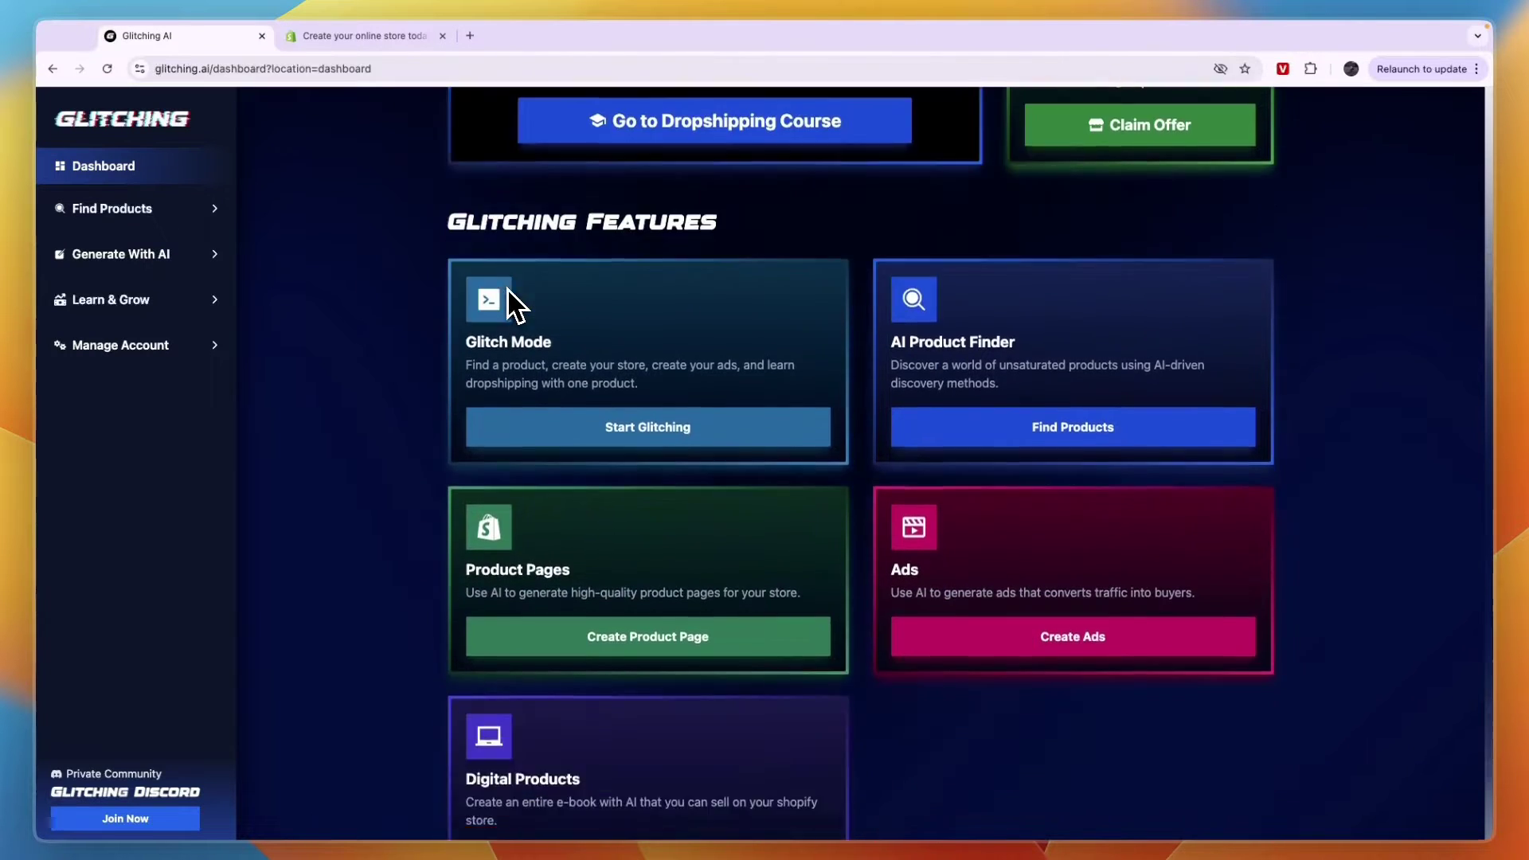
scroll(516, 302, "up", 6)
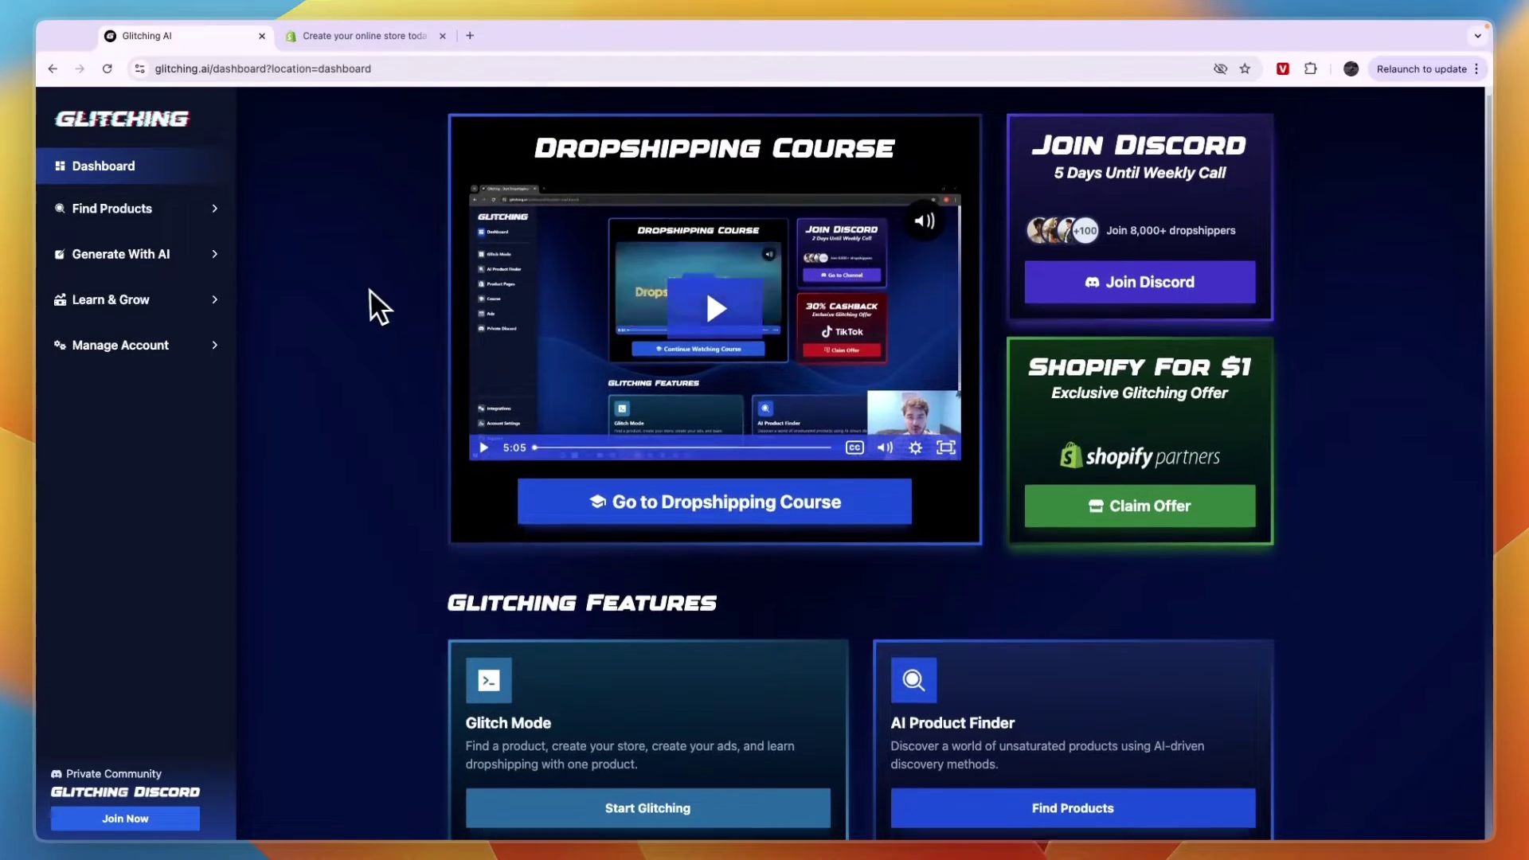
scroll(367, 301, "down", 3)
scroll(350, 307, "down", 4)
scroll(330, 315, "up", 2)
scroll(330, 314, "down", 2)
scroll(335, 311, "up", 4)
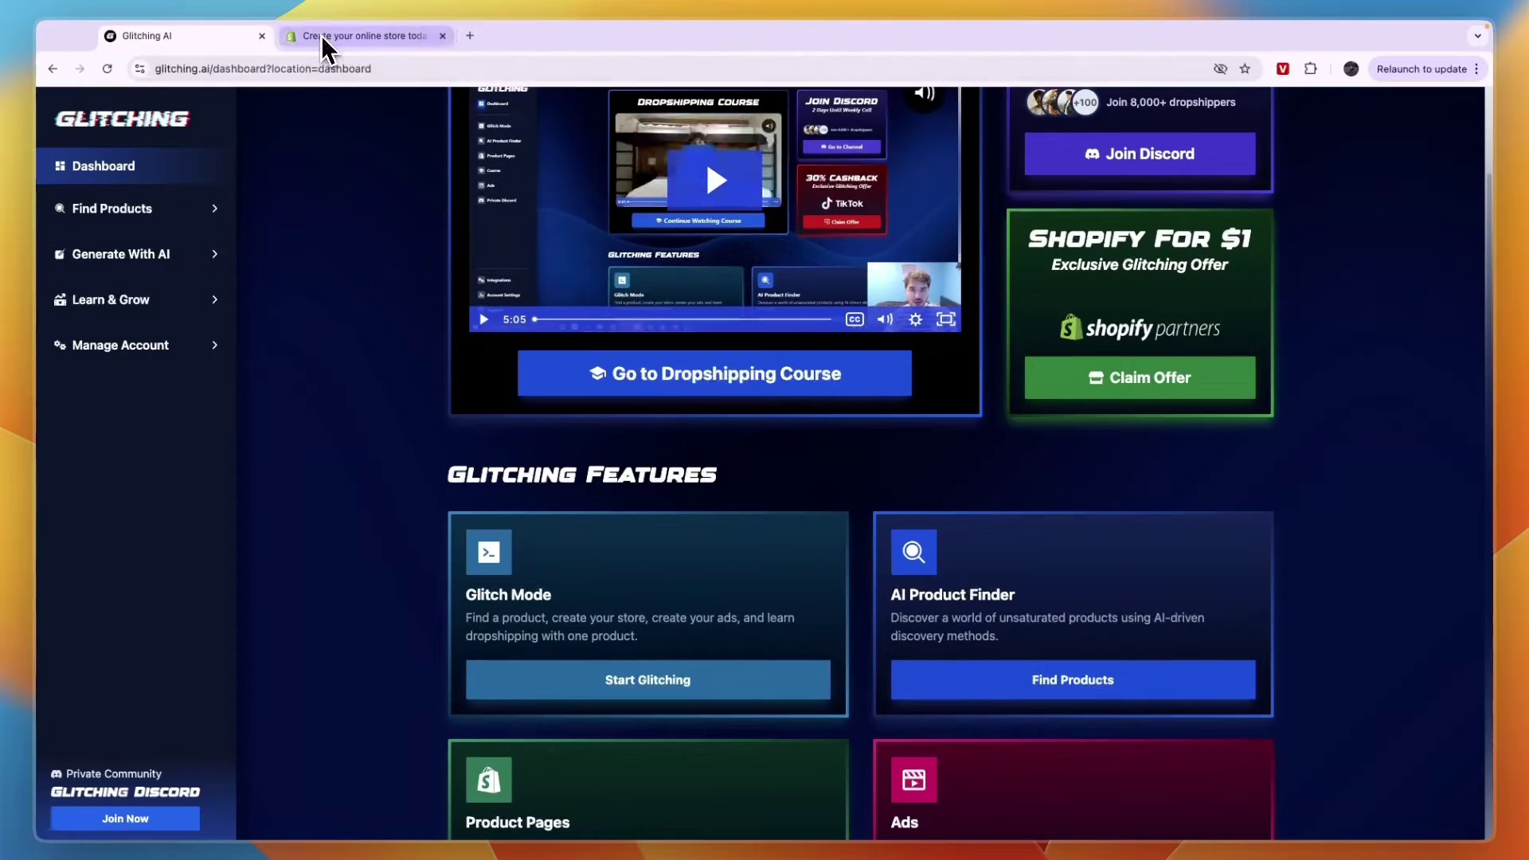
left_click(322, 36)
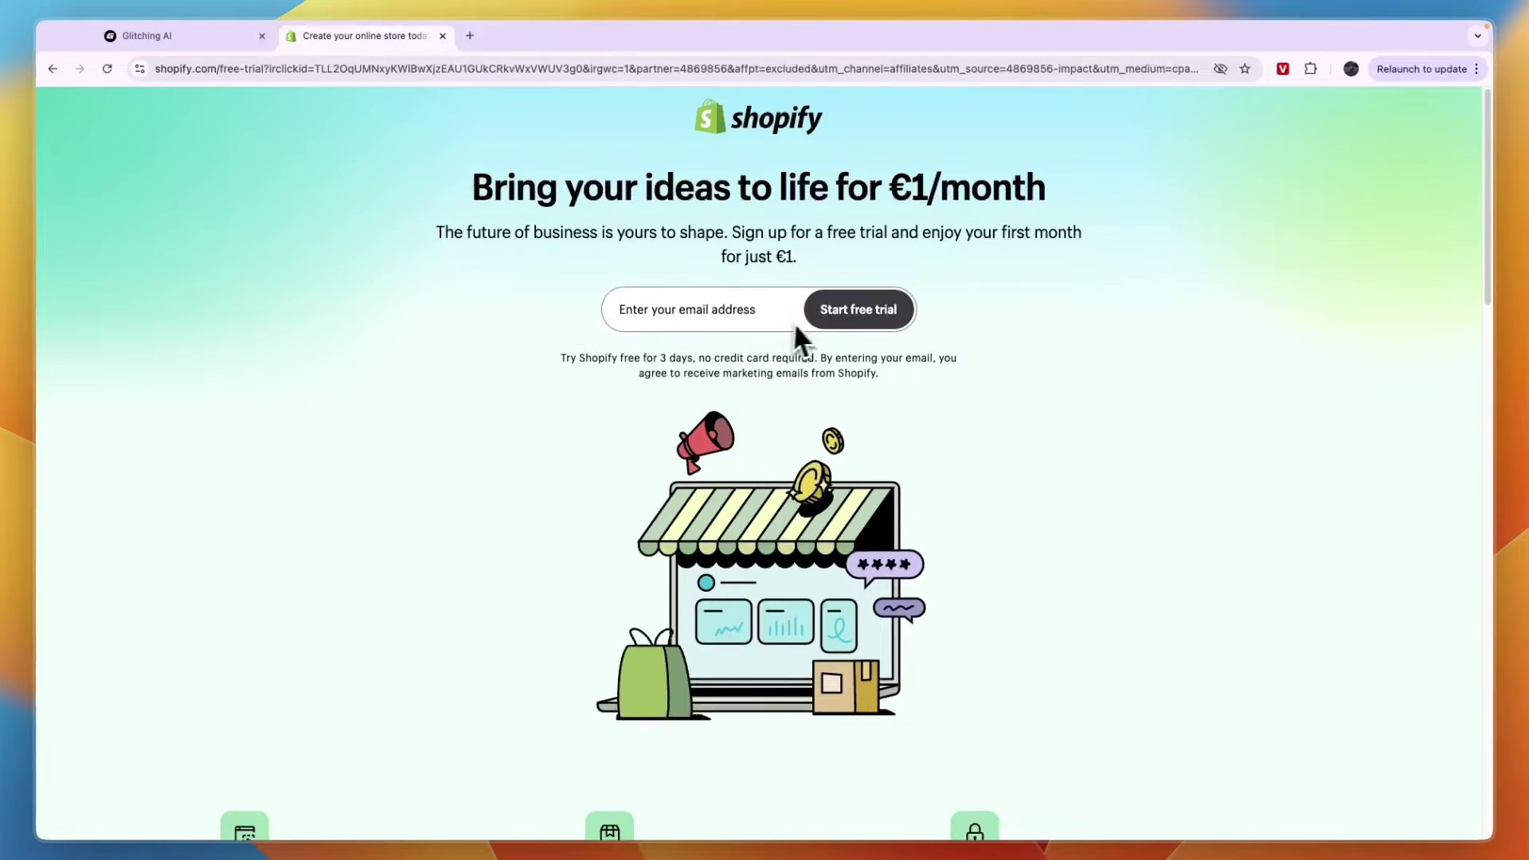
Point out the €1/month price, start the Shopify trial, skip the questions and confirm Netherlands.
left_click_drag(915, 198, 1059, 249)
left_click(1002, 307)
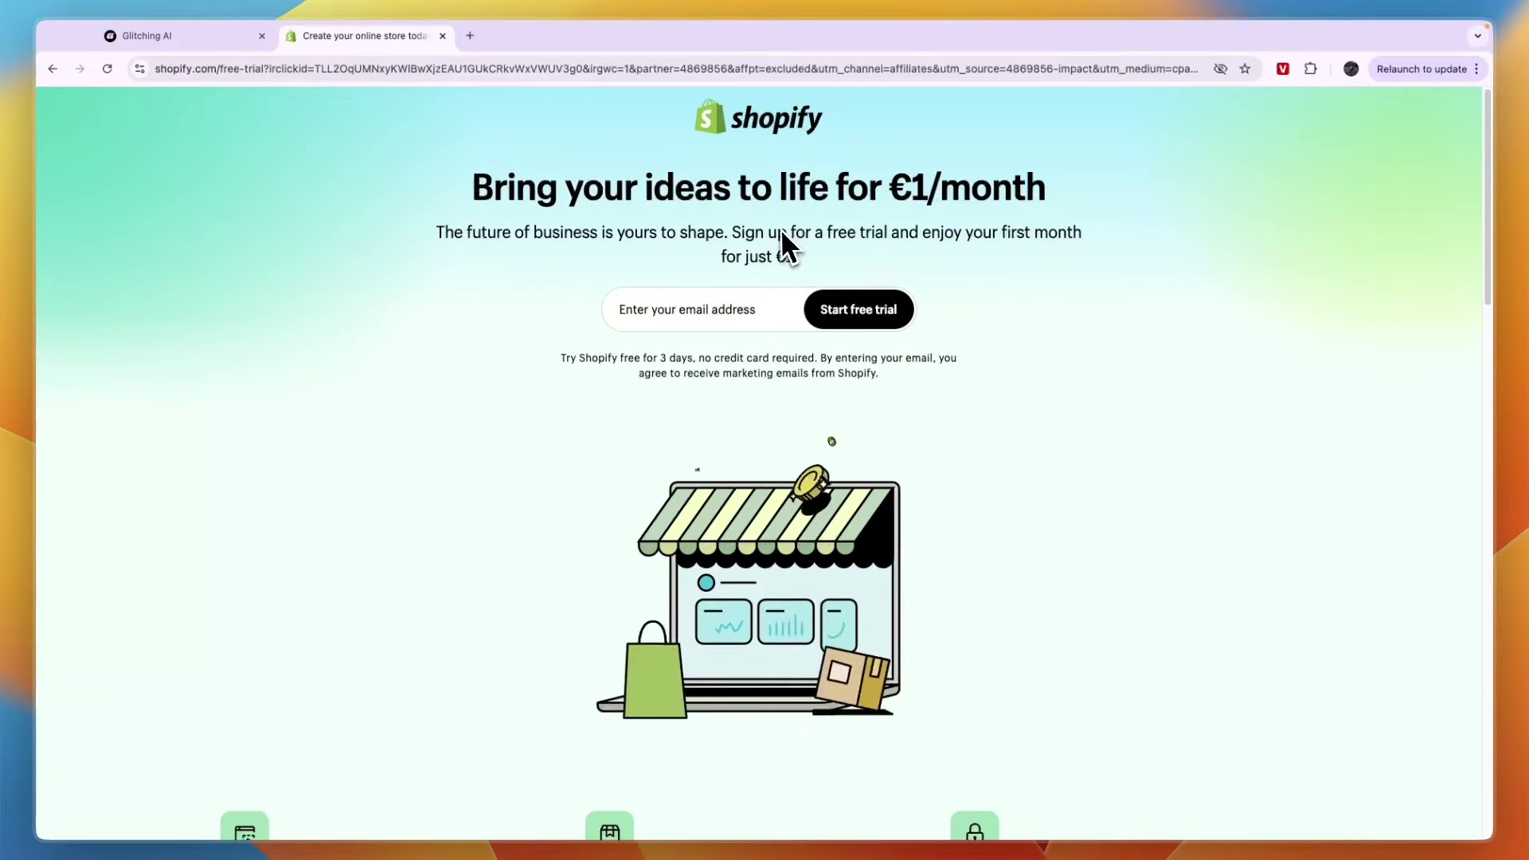
left_click(642, 309)
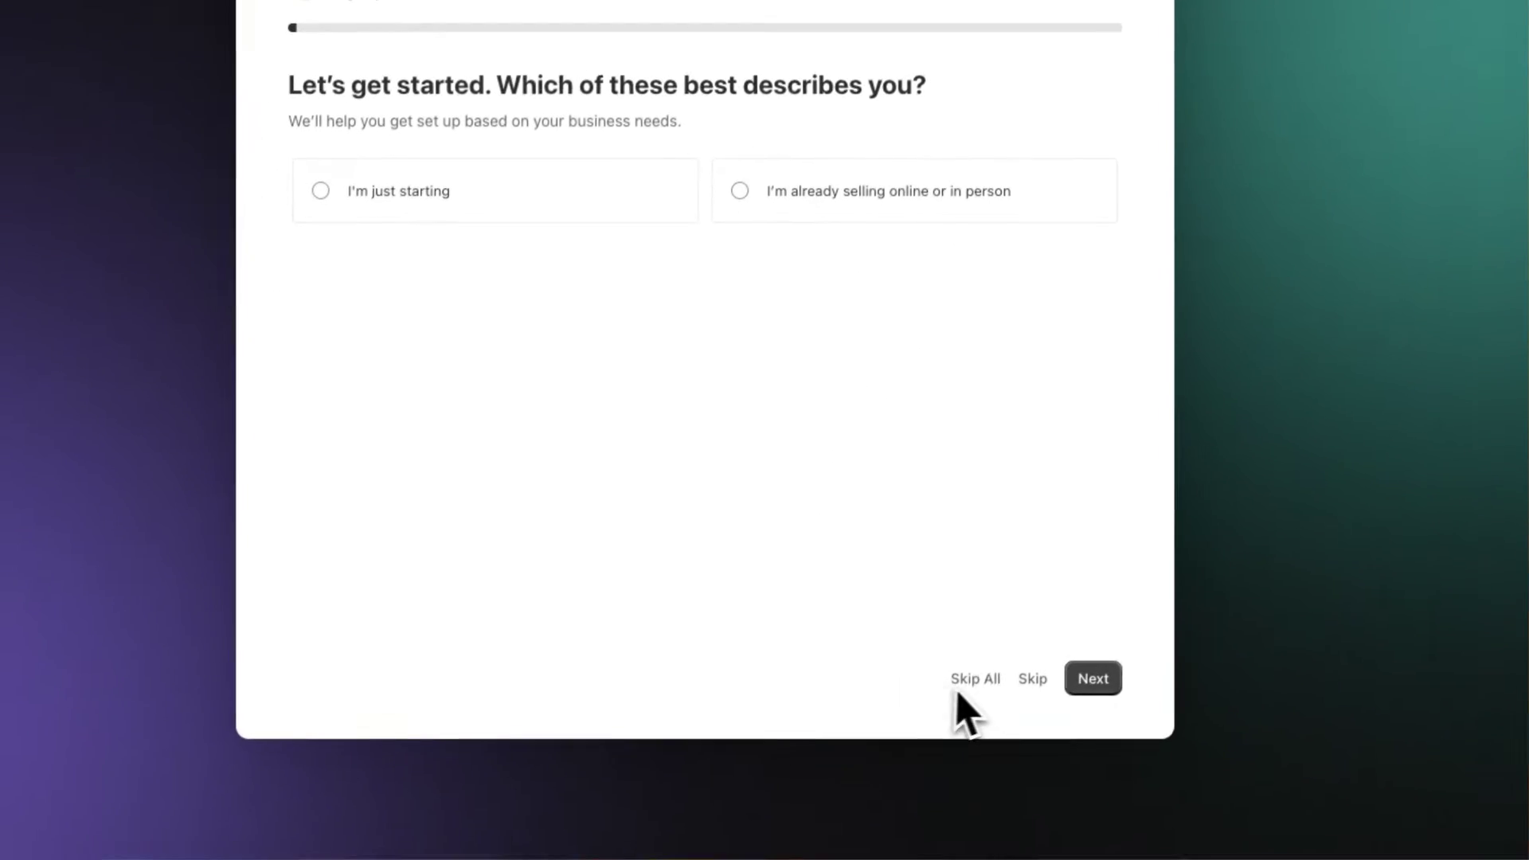
left_click(975, 675)
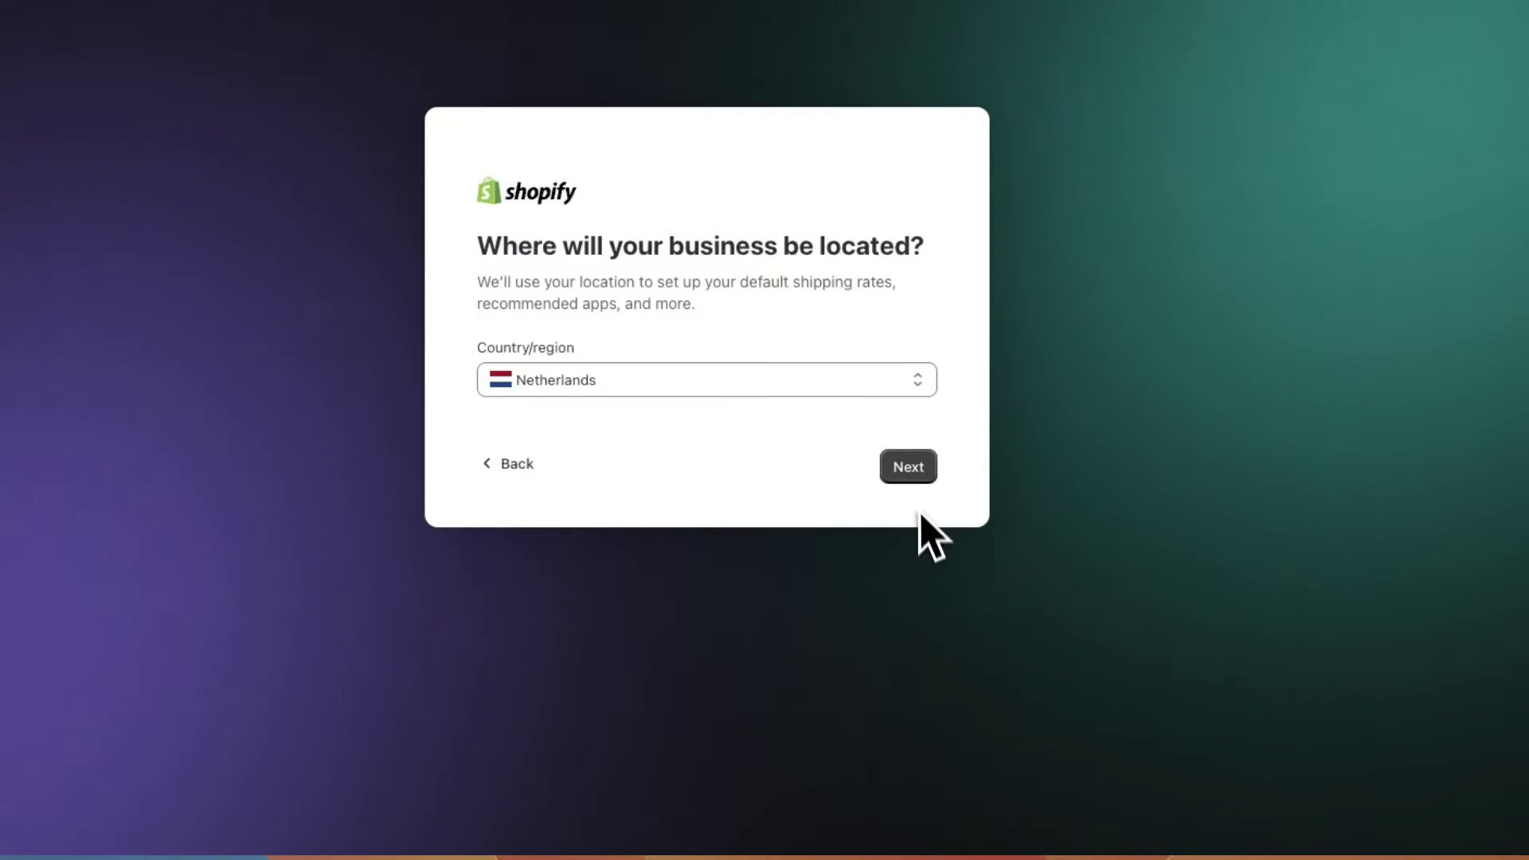
left_click(896, 468)
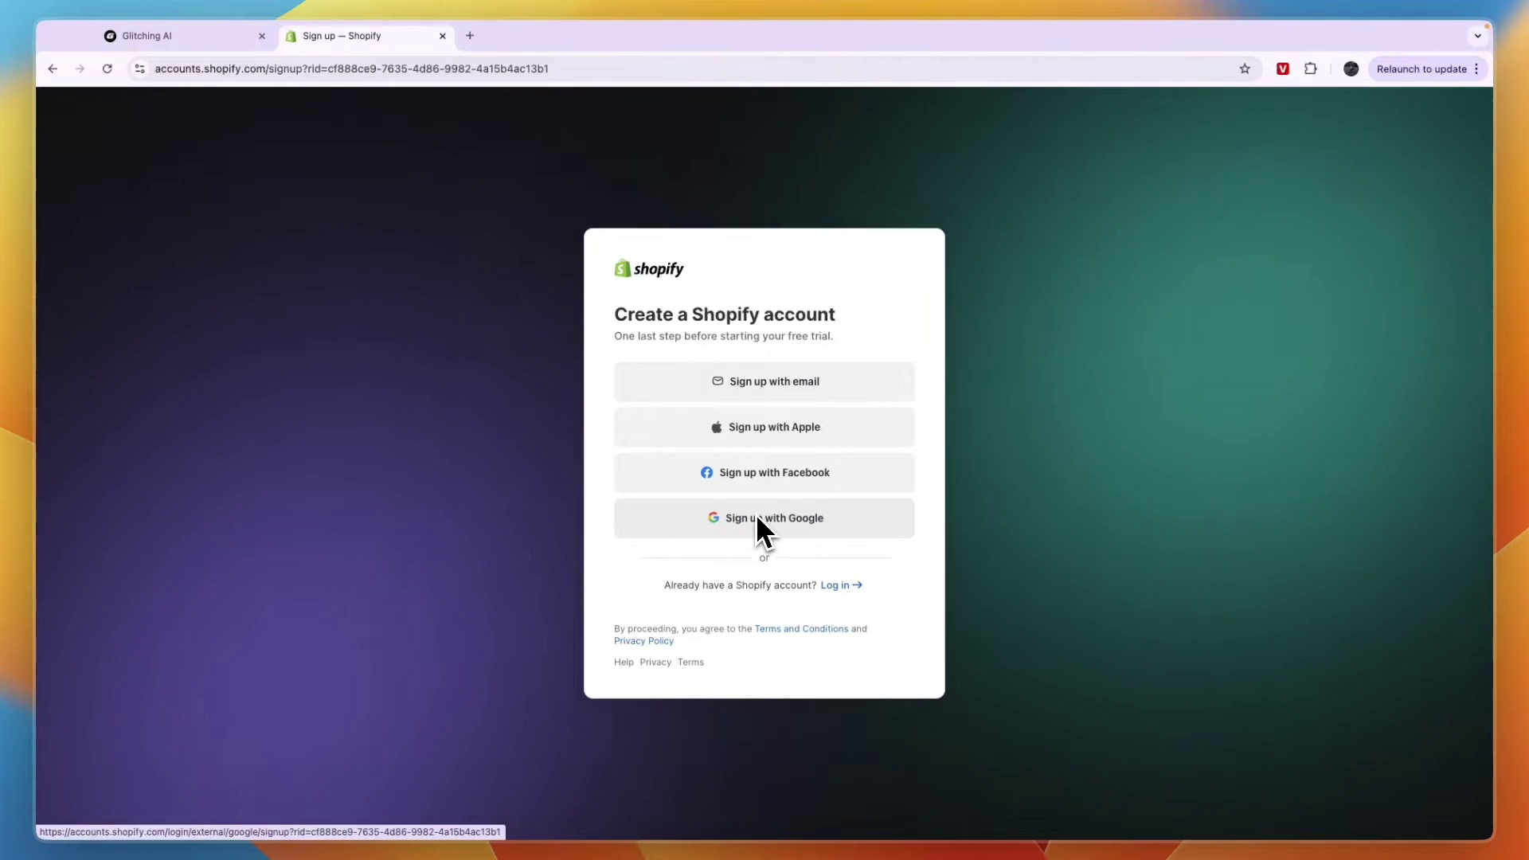
Create the Shopify account with Google sign-up and return to the Glitching dashboard.
left_click(758, 519)
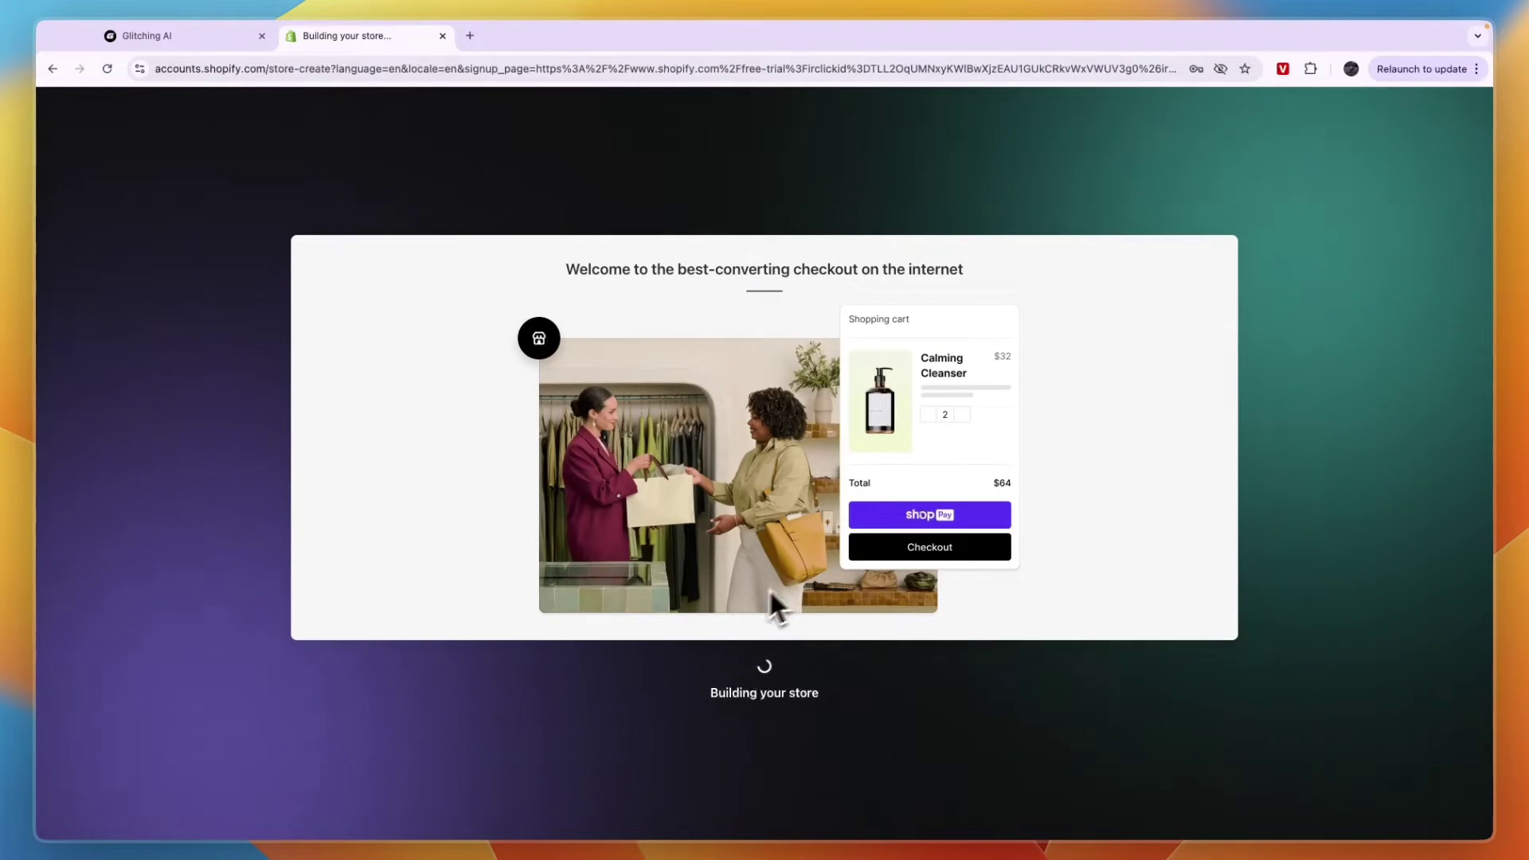
left_click(145, 37)
scroll(481, 143, "up", 3)
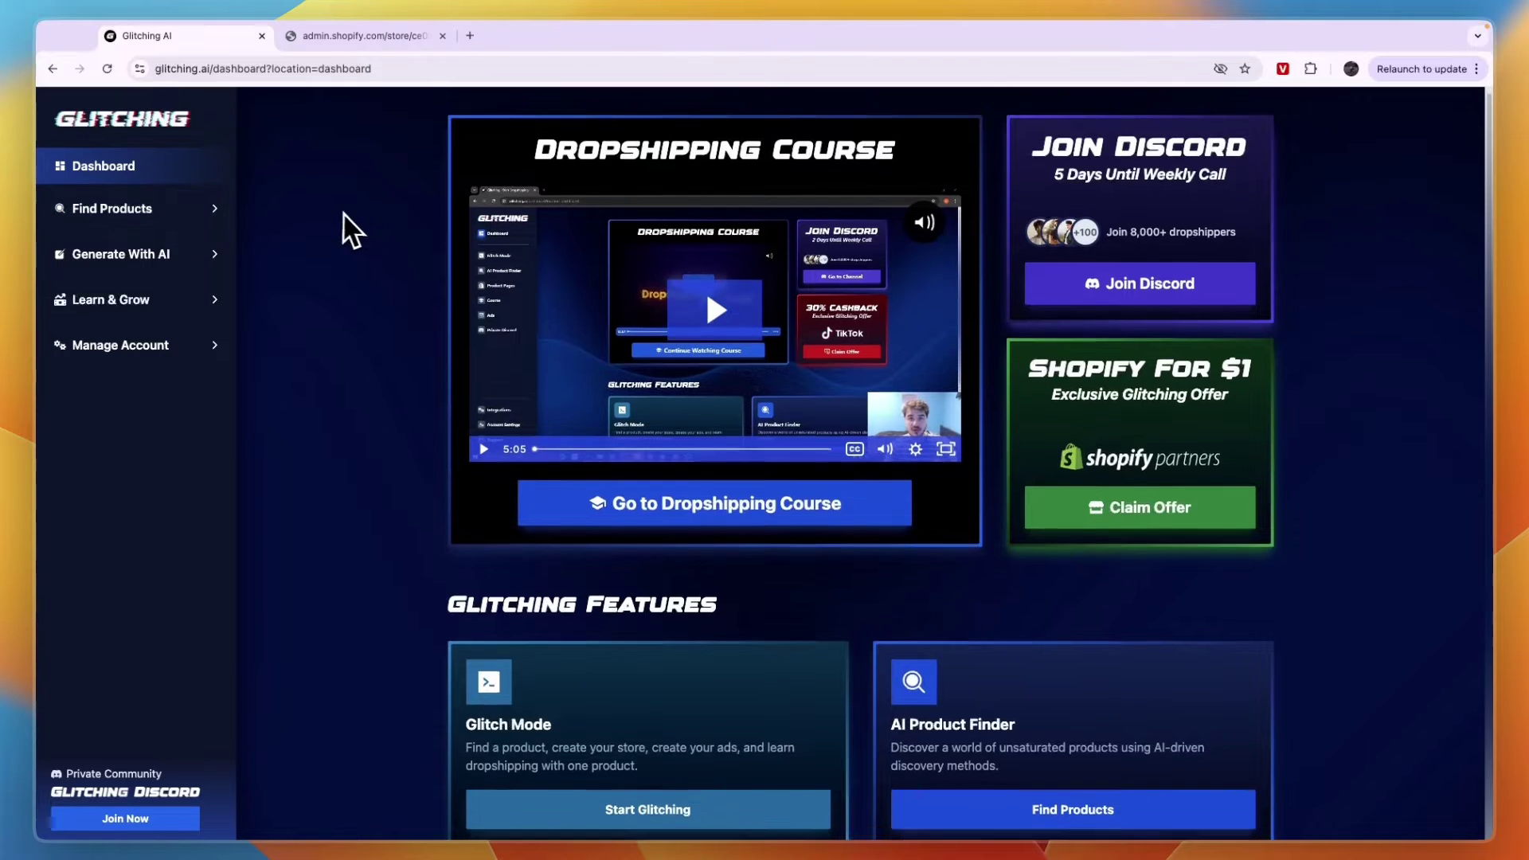
Scroll the Glitching Features cards, highlighting the Glitch Mode and Ads descriptions.
scroll(386, 204, "down", 5)
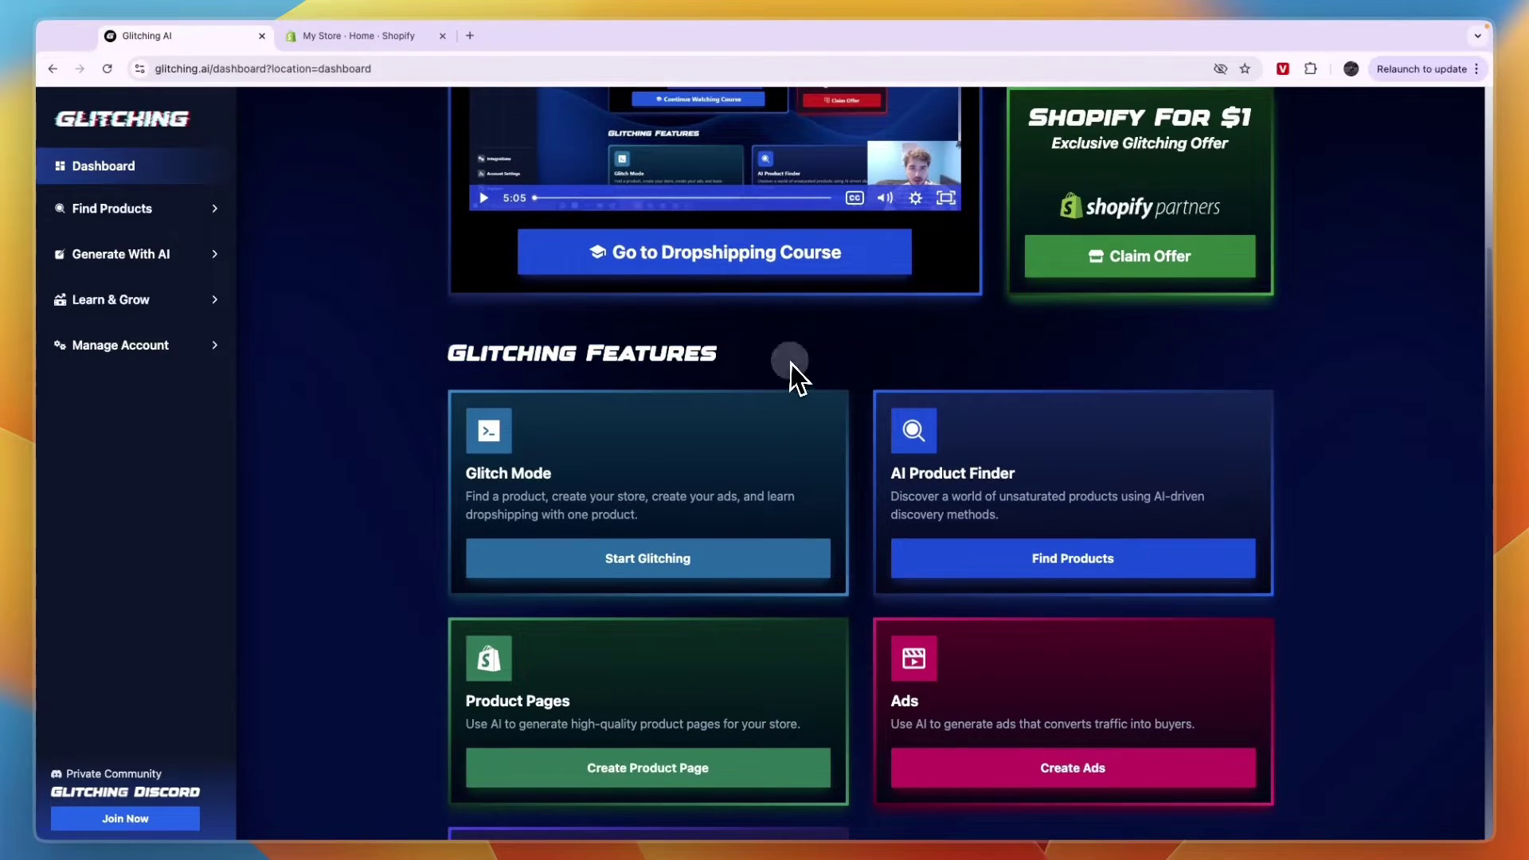
scroll(677, 366, "down", 3)
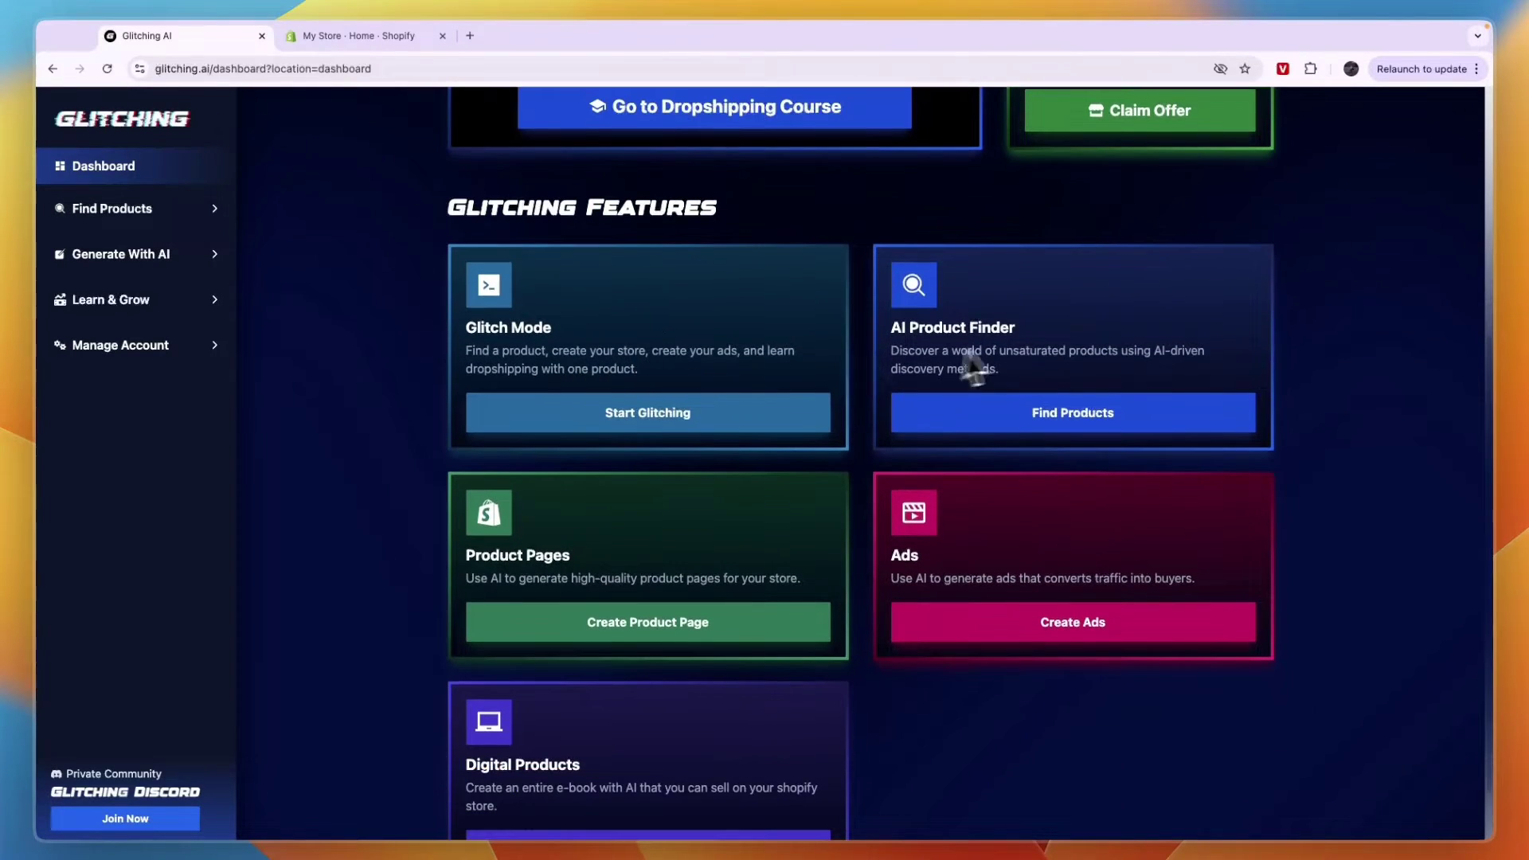
scroll(531, 545, "down", 1)
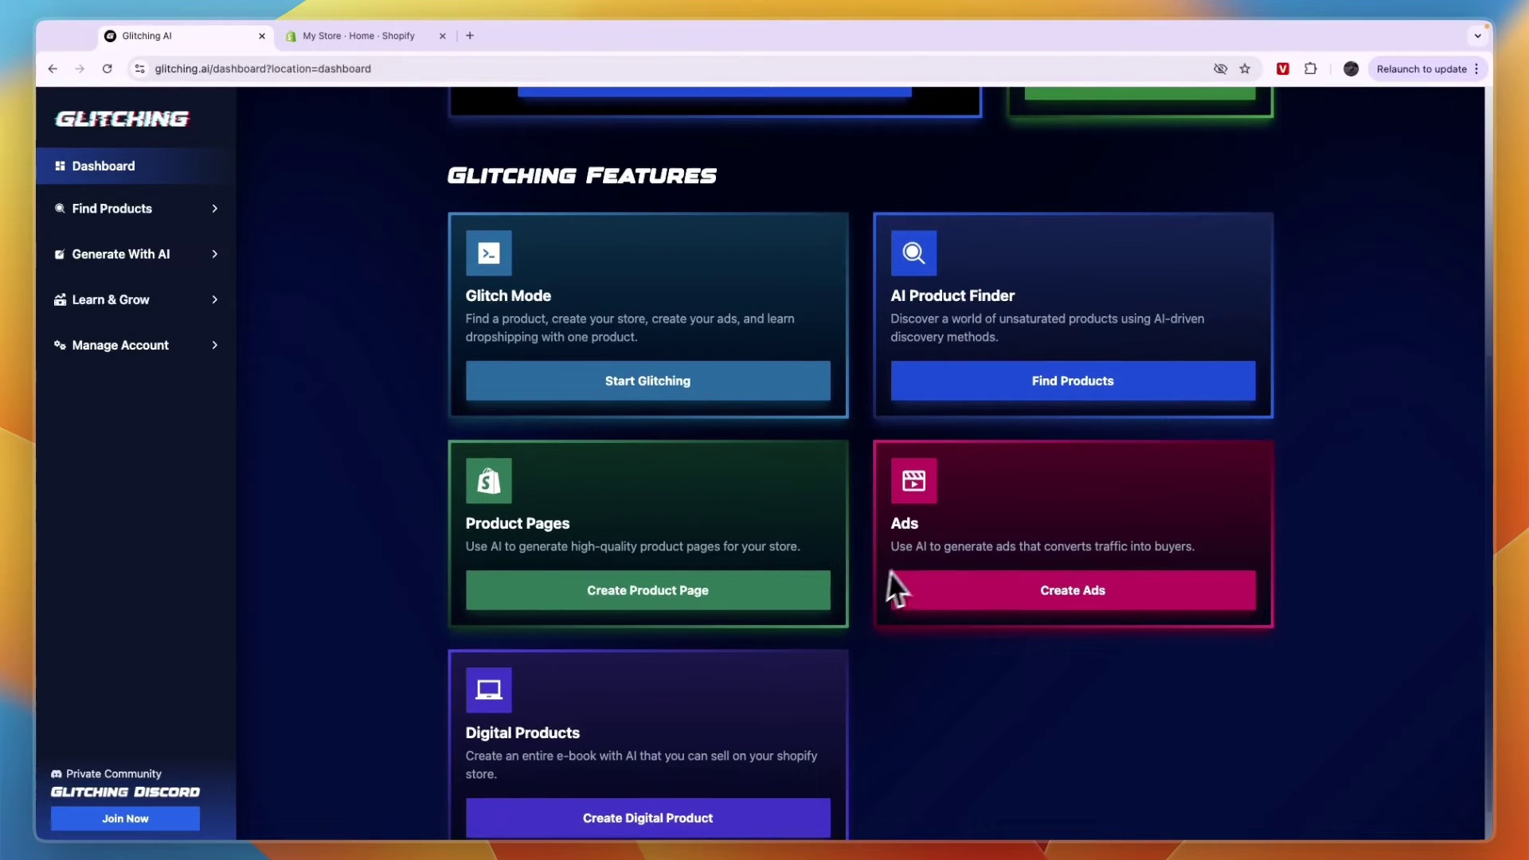
scroll(576, 657, "down", 1)
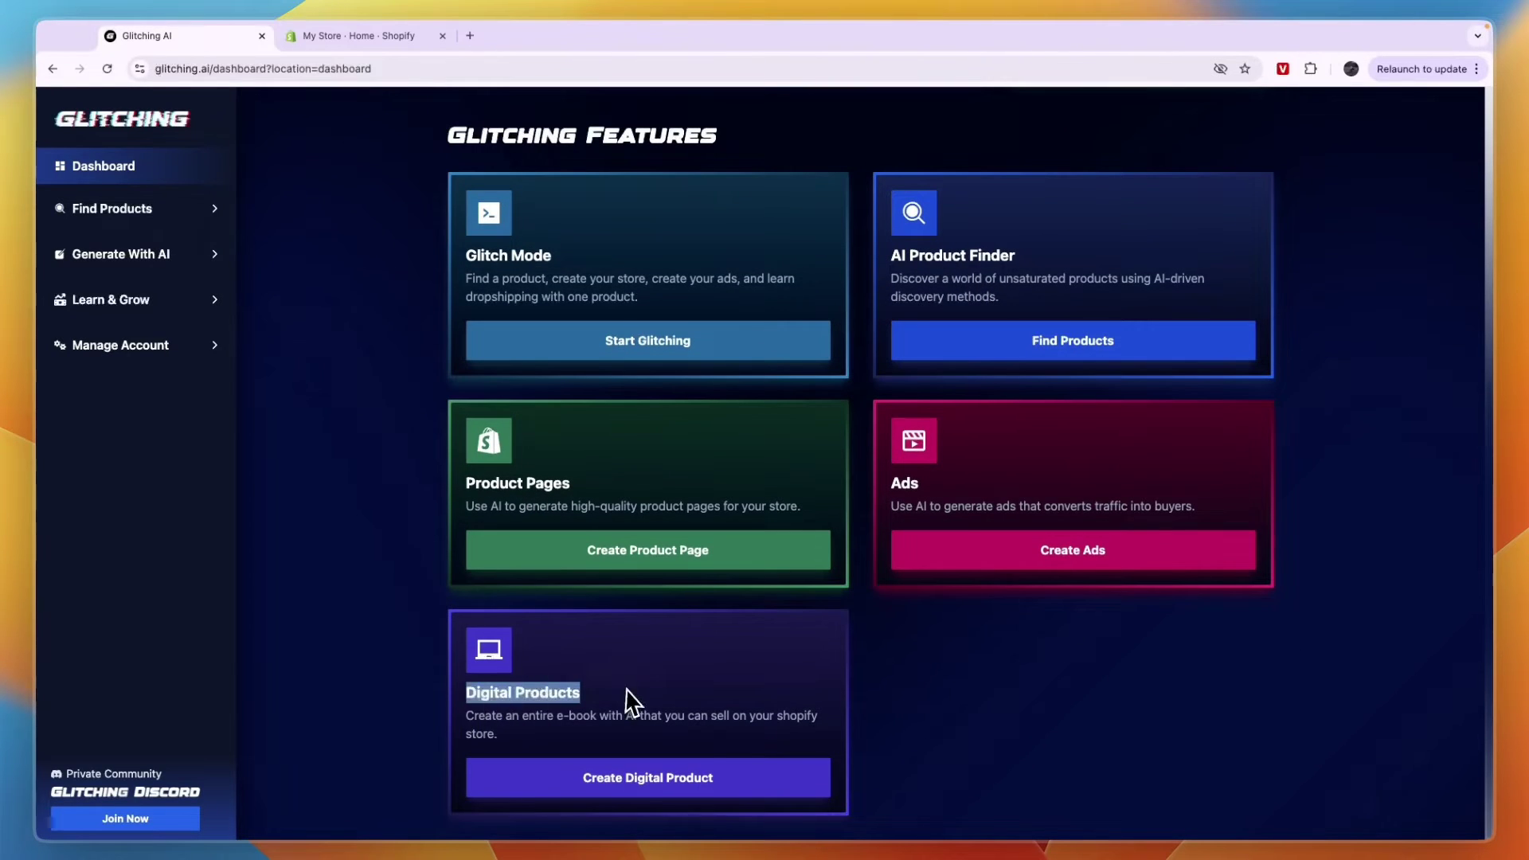
scroll(622, 705, "up", 2)
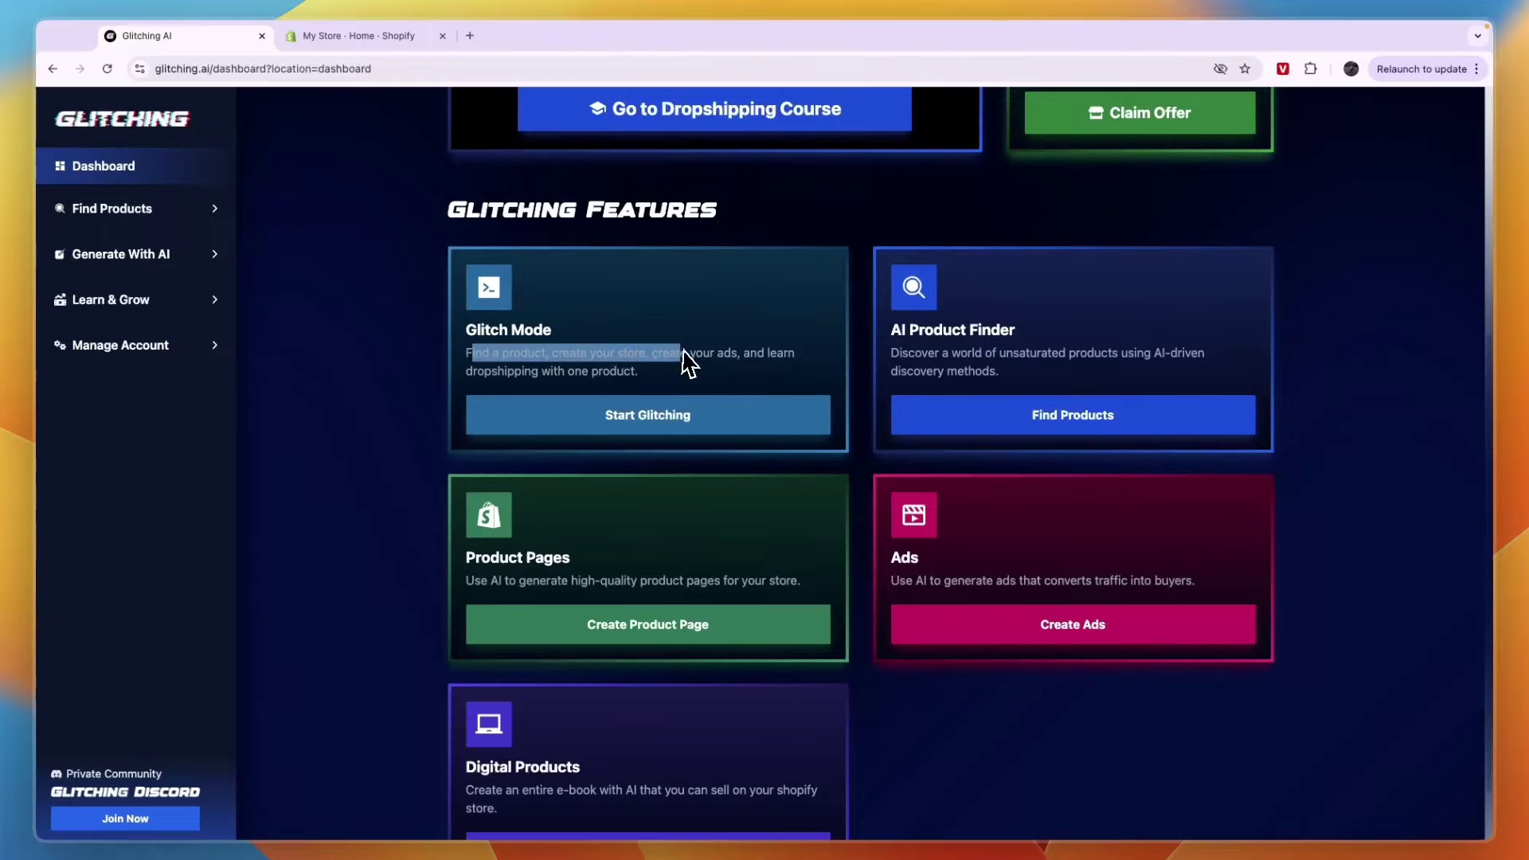
left_click_drag(687, 362, 974, 365)
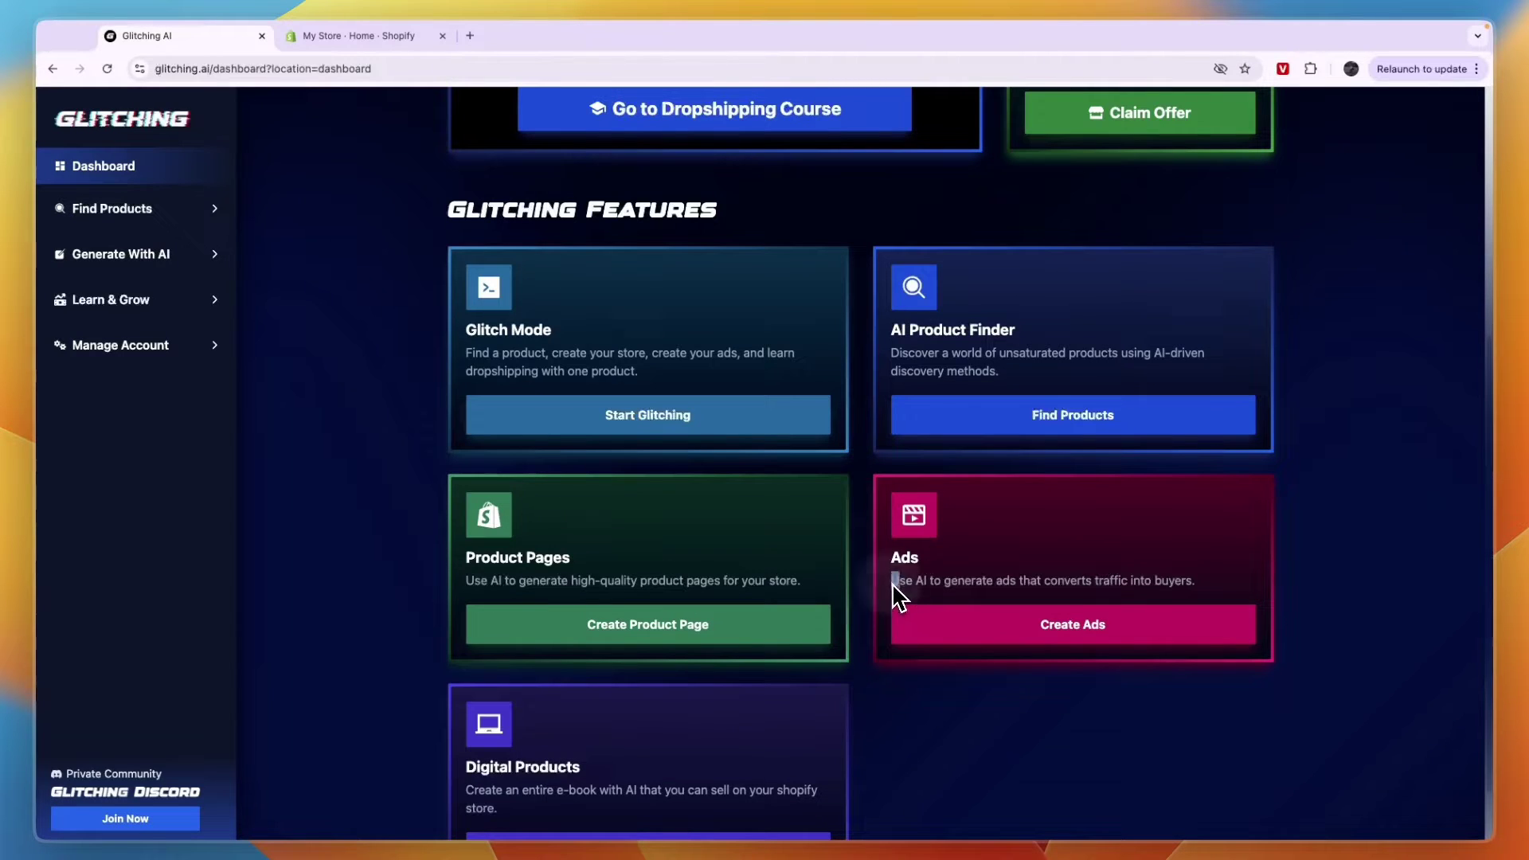
left_click_drag(894, 584, 988, 585)
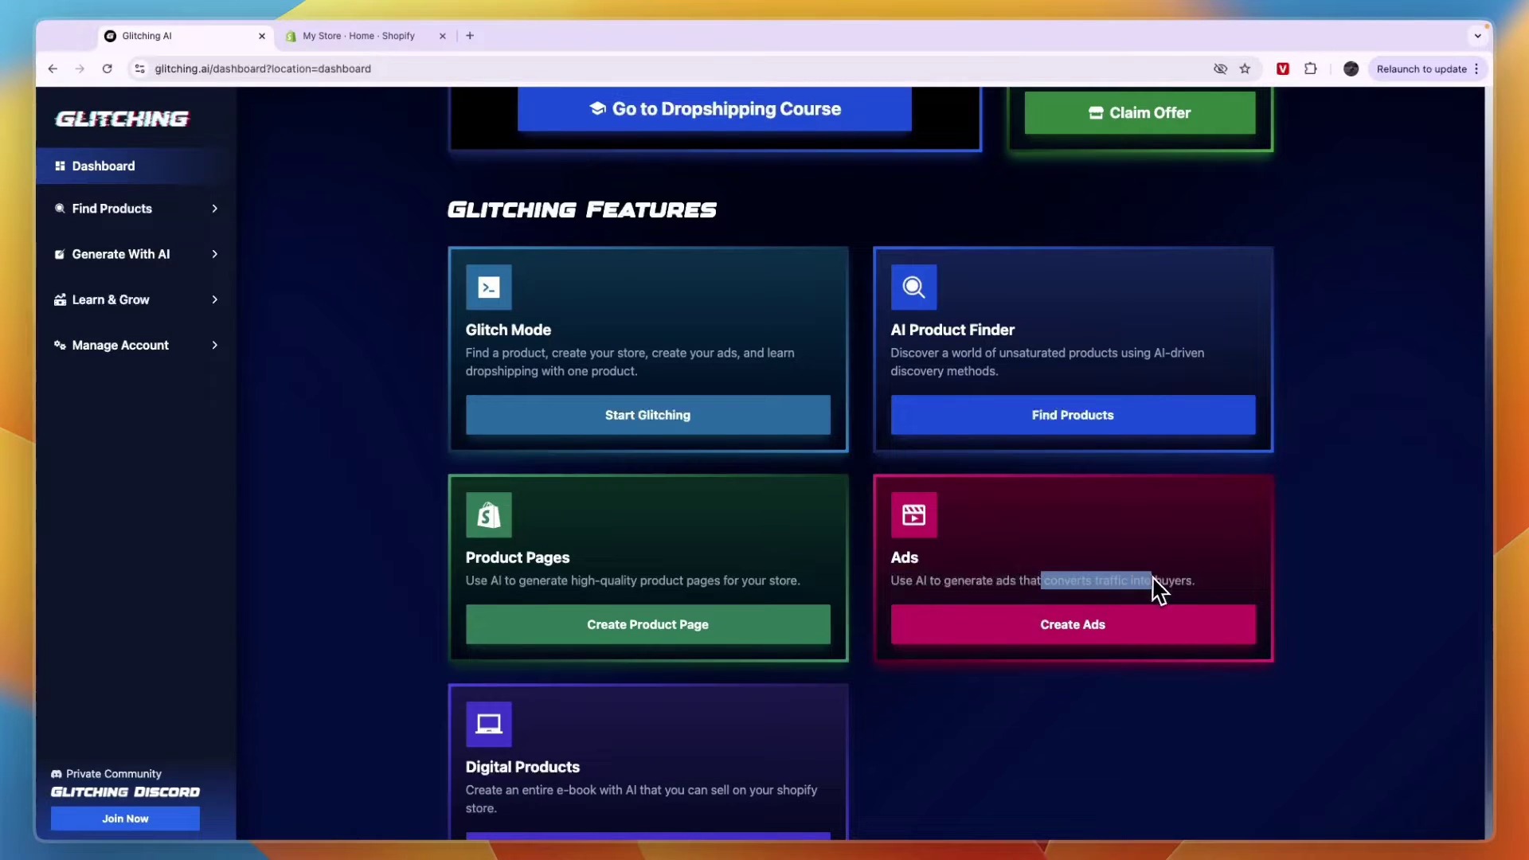
Point out the Digital Products description, then open Glitch Mode.
scroll(550, 594, "down", 2)
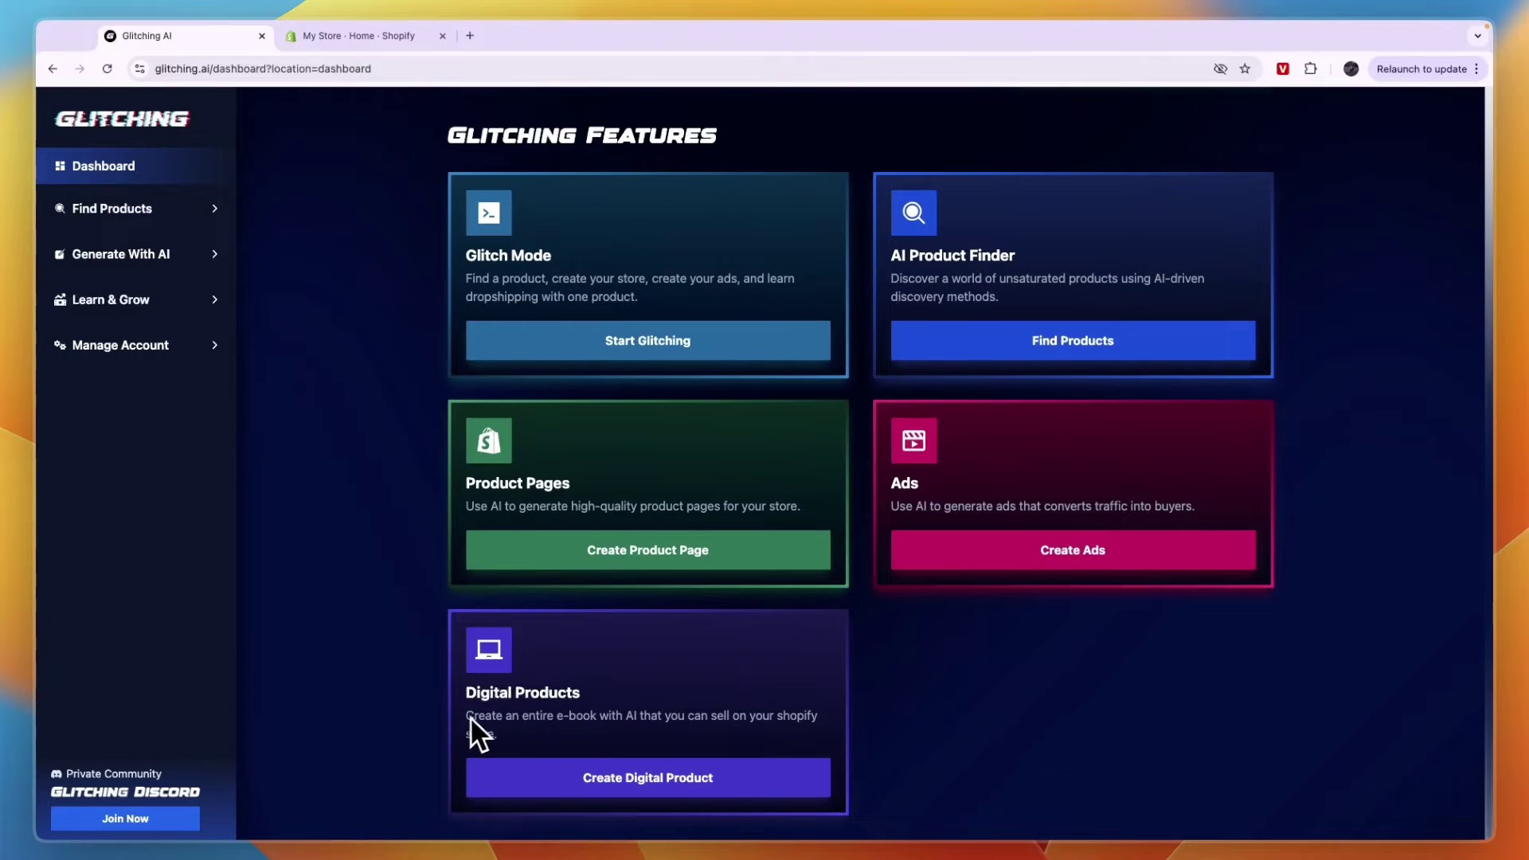
left_click_drag(467, 724, 586, 740)
left_click(632, 731)
left_click(661, 338)
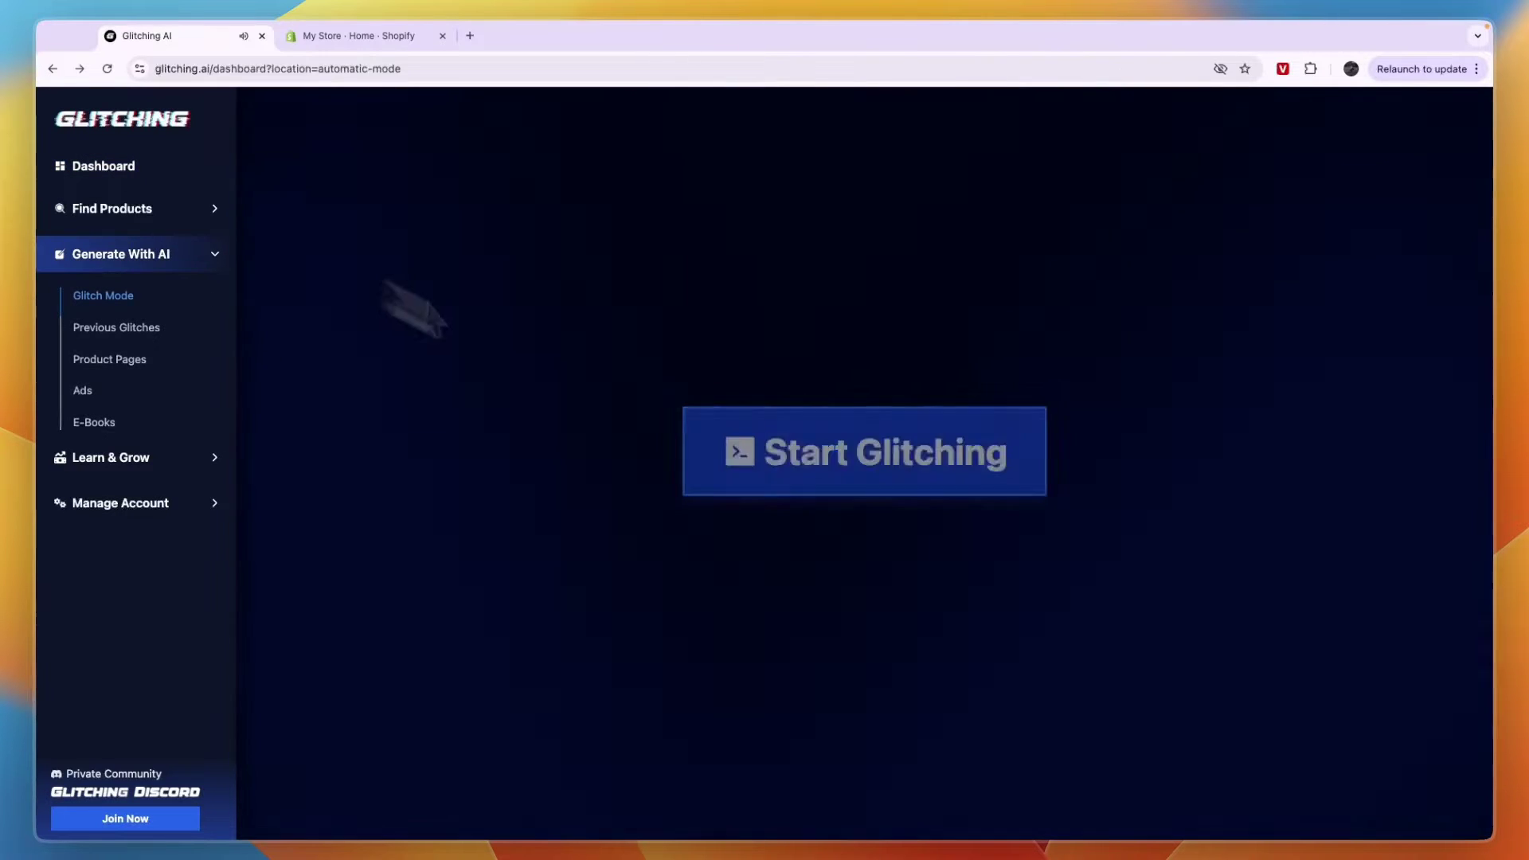
Compare yearly and monthly prices and choose the 29,99 €/month Monthly Access plan.
left_click(846, 454)
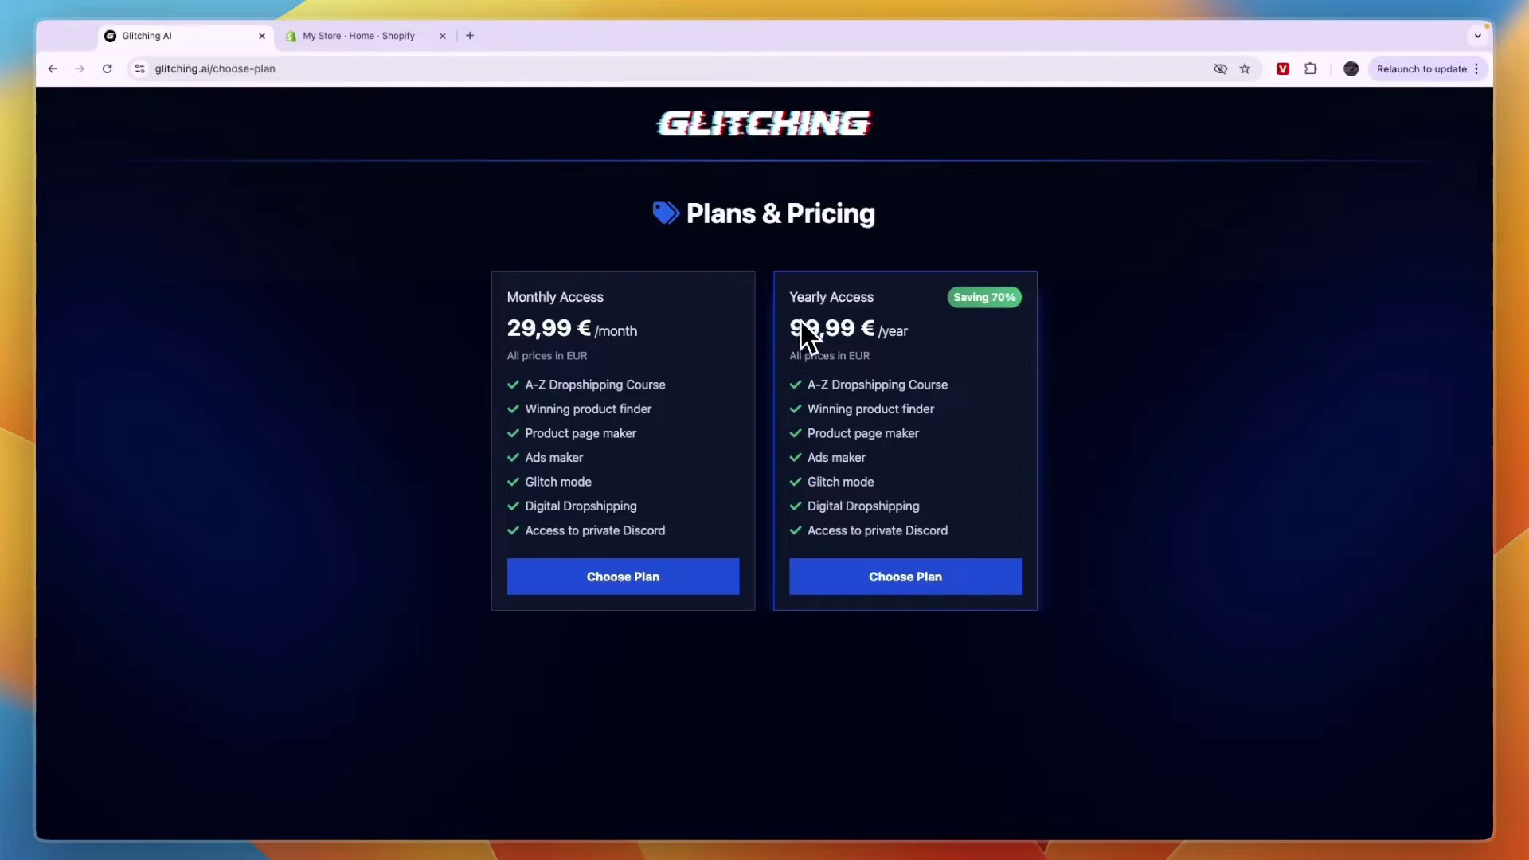
left_click_drag(796, 303, 887, 317)
left_click_drag(797, 331, 873, 340)
left_click_drag(507, 335, 604, 349)
left_click_drag(790, 330, 966, 368)
left_click(948, 379)
left_click_drag(512, 341, 698, 332)
left_click(593, 567)
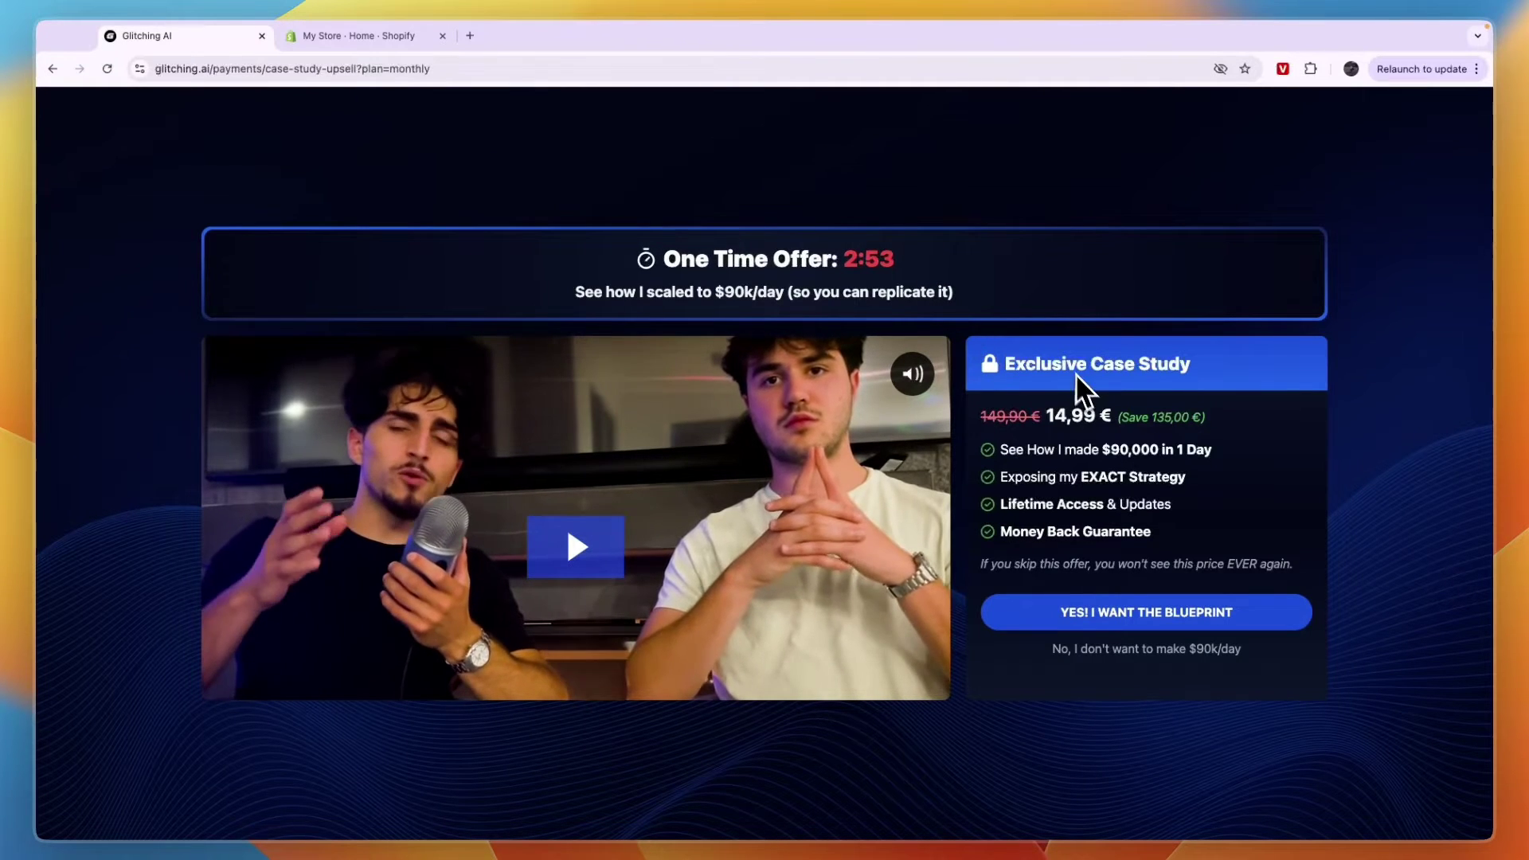
Decline the 14,99 € Exclusive Case Study upsell and confirm the refusal.
left_click_drag(1005, 382, 1217, 365)
left_click(1218, 372)
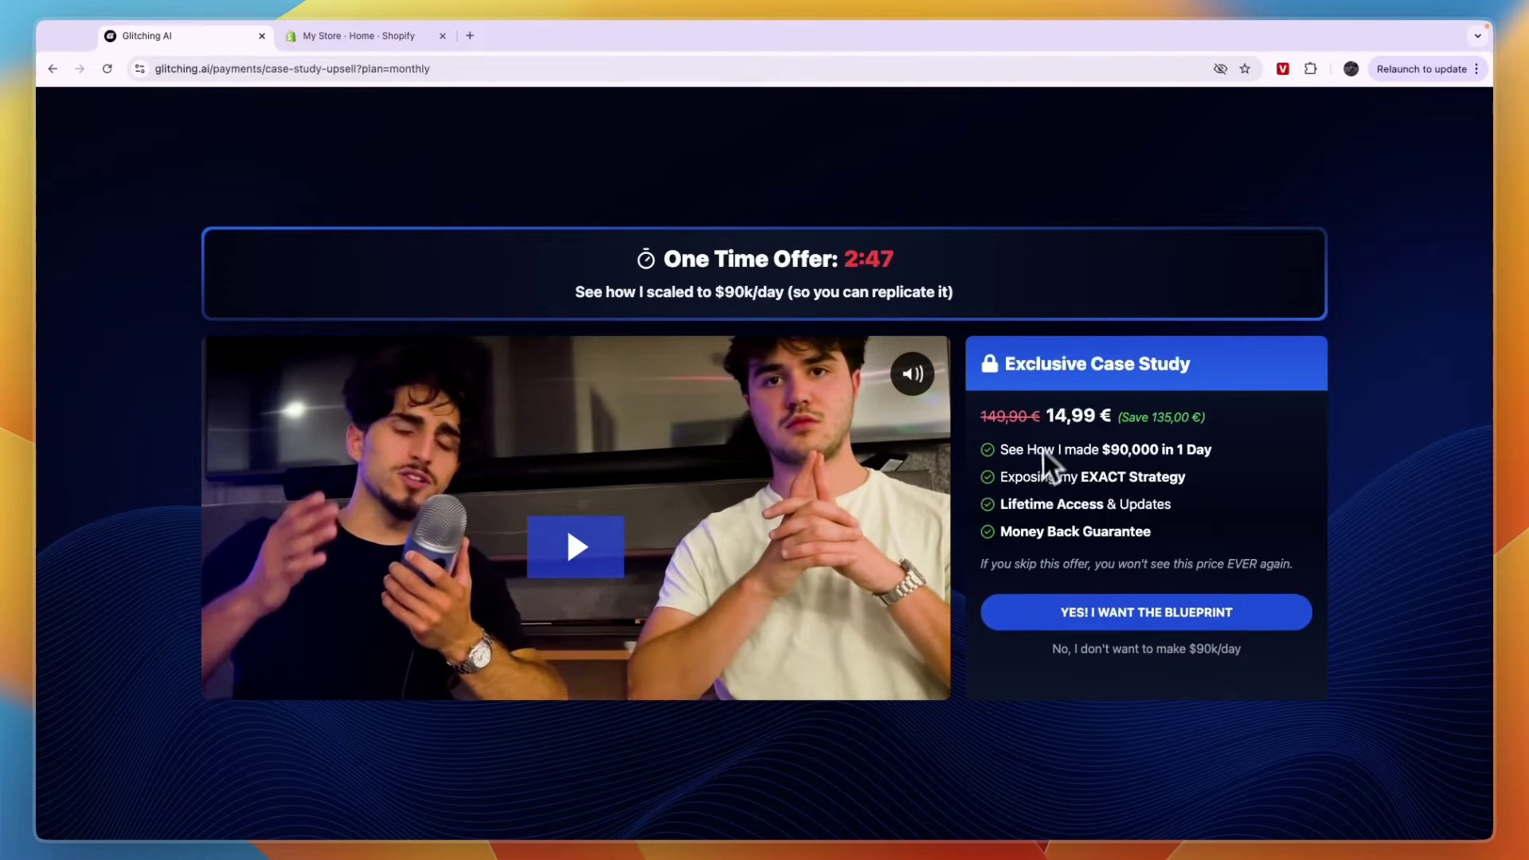
left_click_drag(1047, 416, 1206, 417)
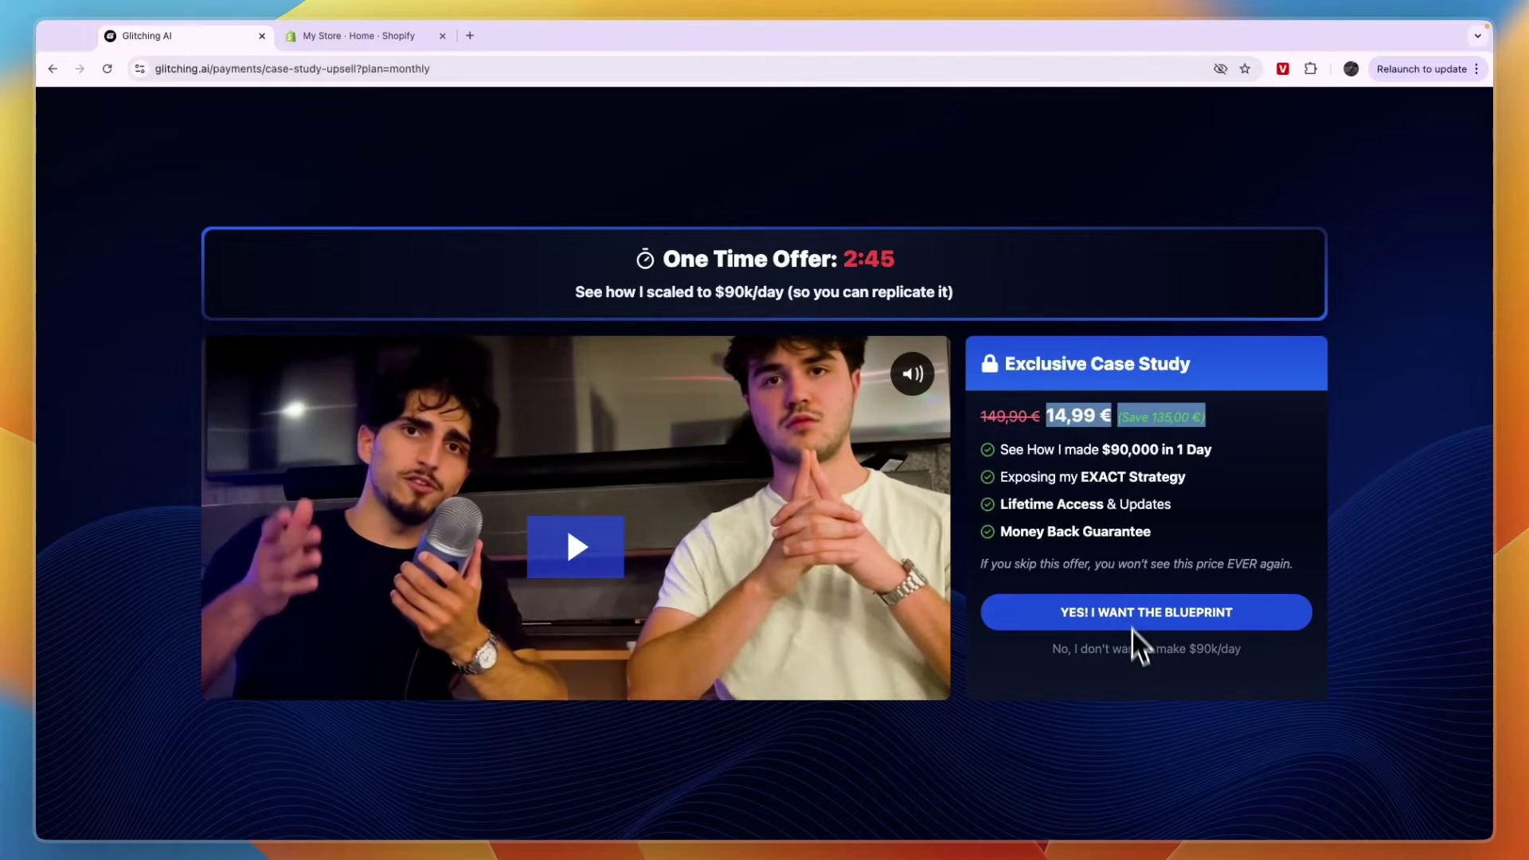
left_click(1142, 650)
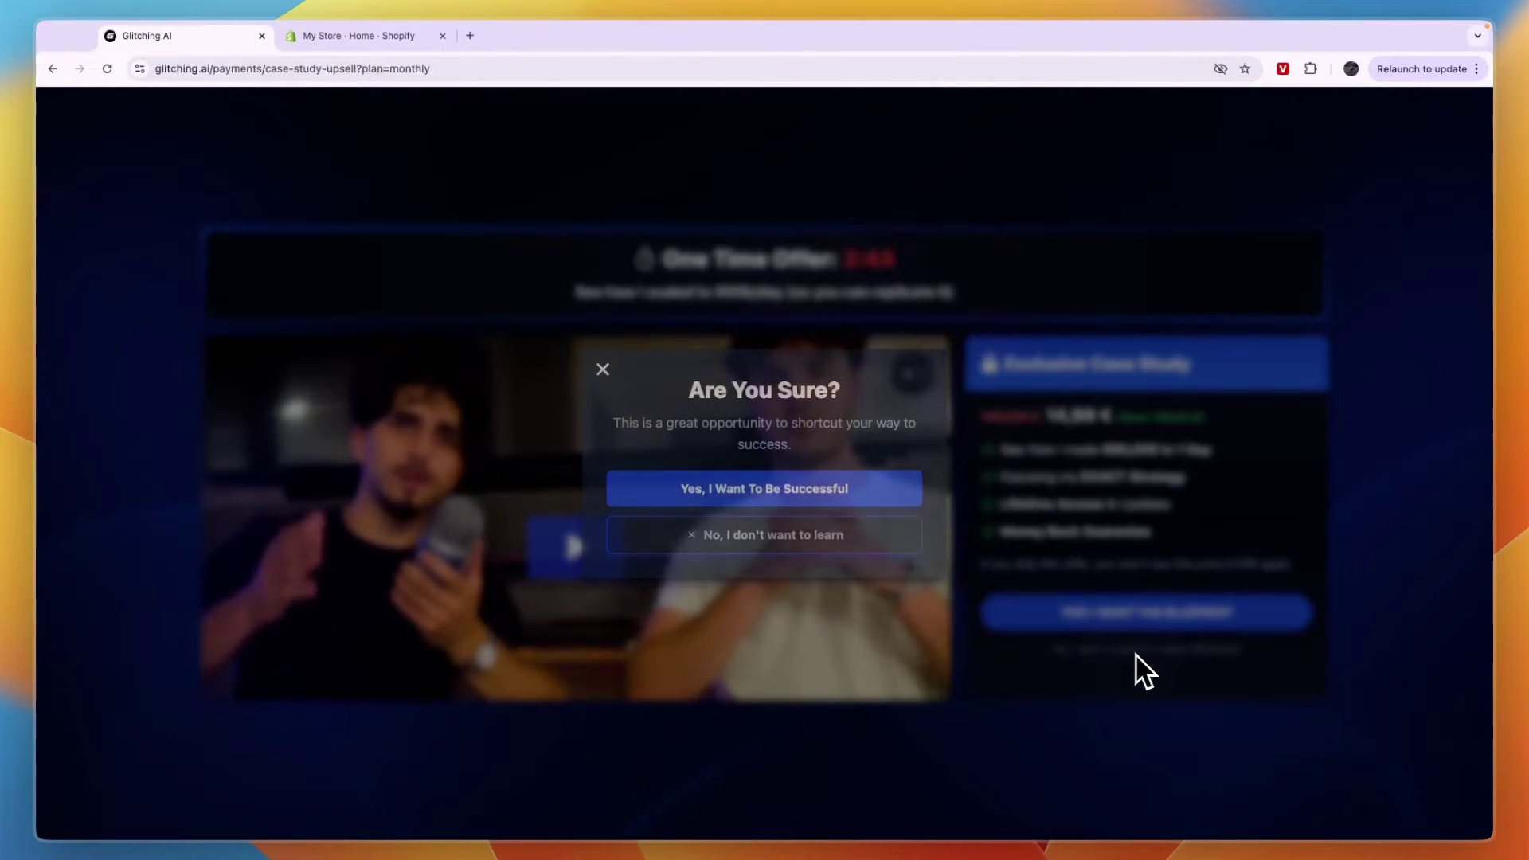
left_click(761, 537)
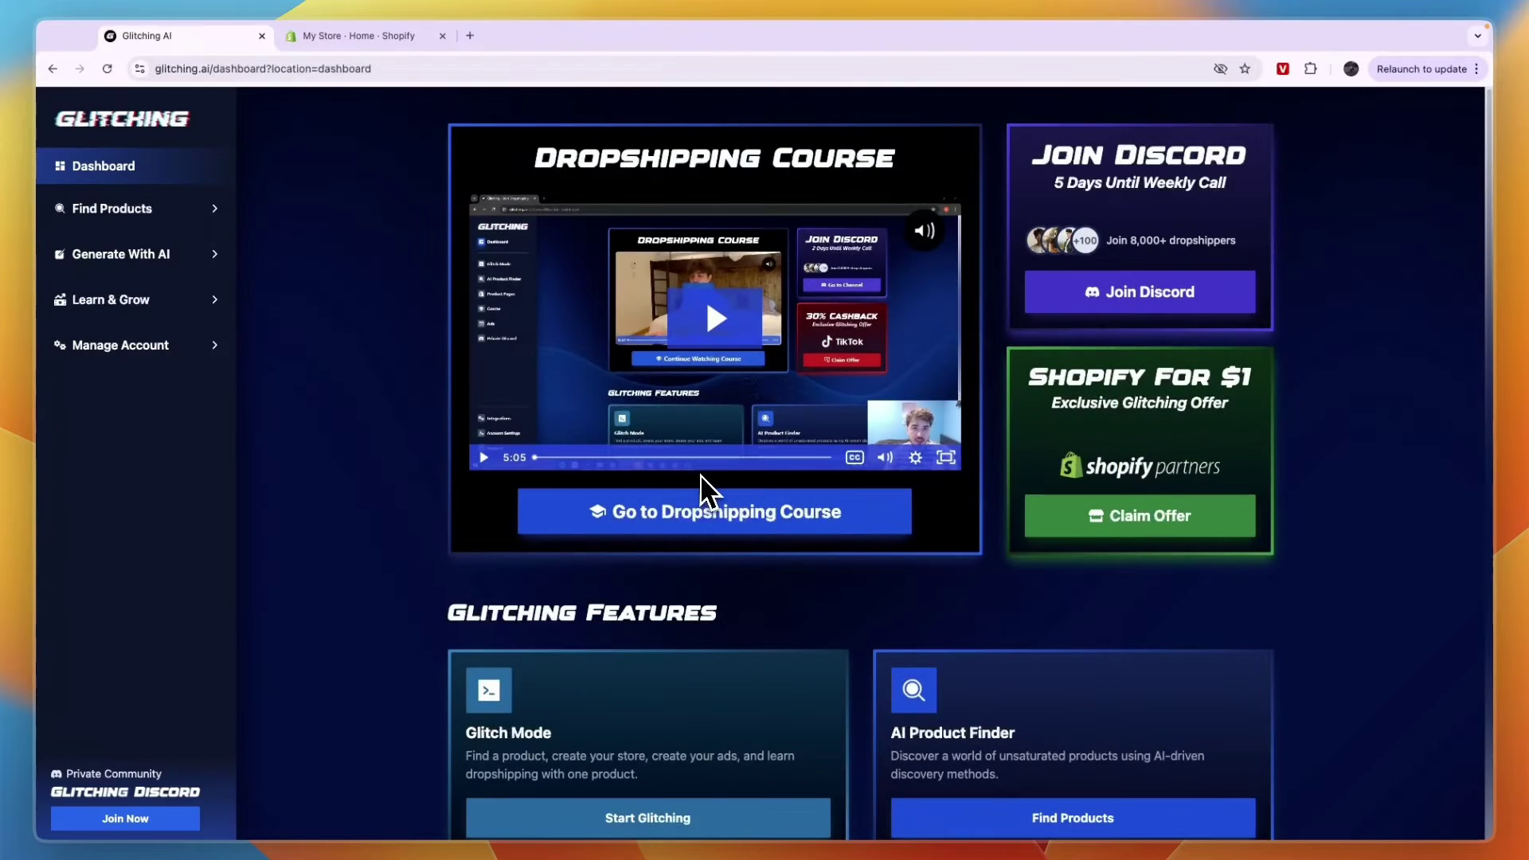
Close the Discord Special Invite popup and run Glitch Mode to generate the Manual Corn Thresher store kit.
scroll(415, 481, "down", 3)
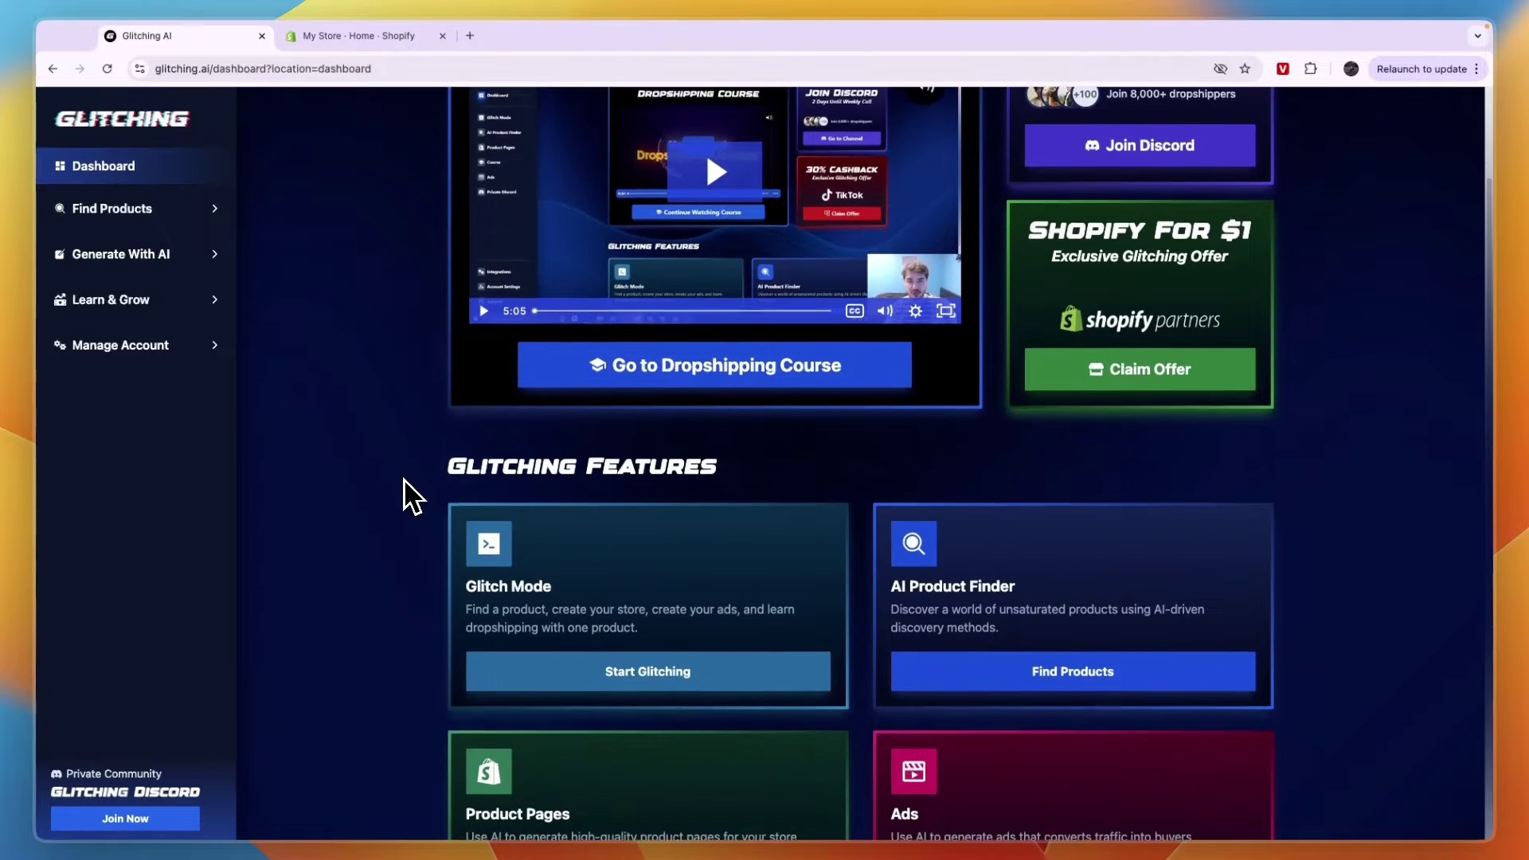
scroll(409, 494, "down", 2)
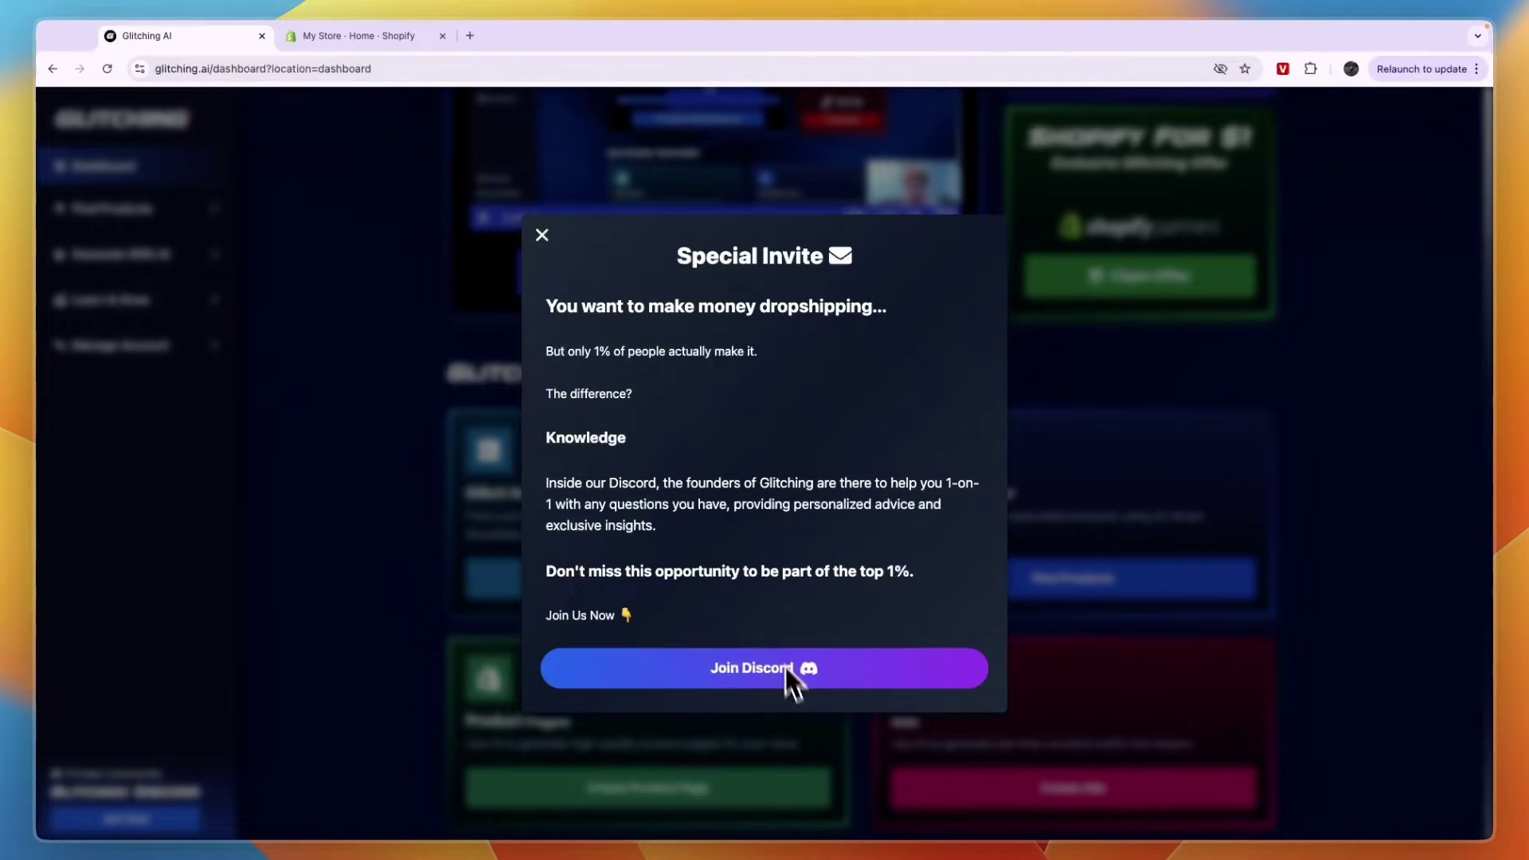
left_click(544, 235)
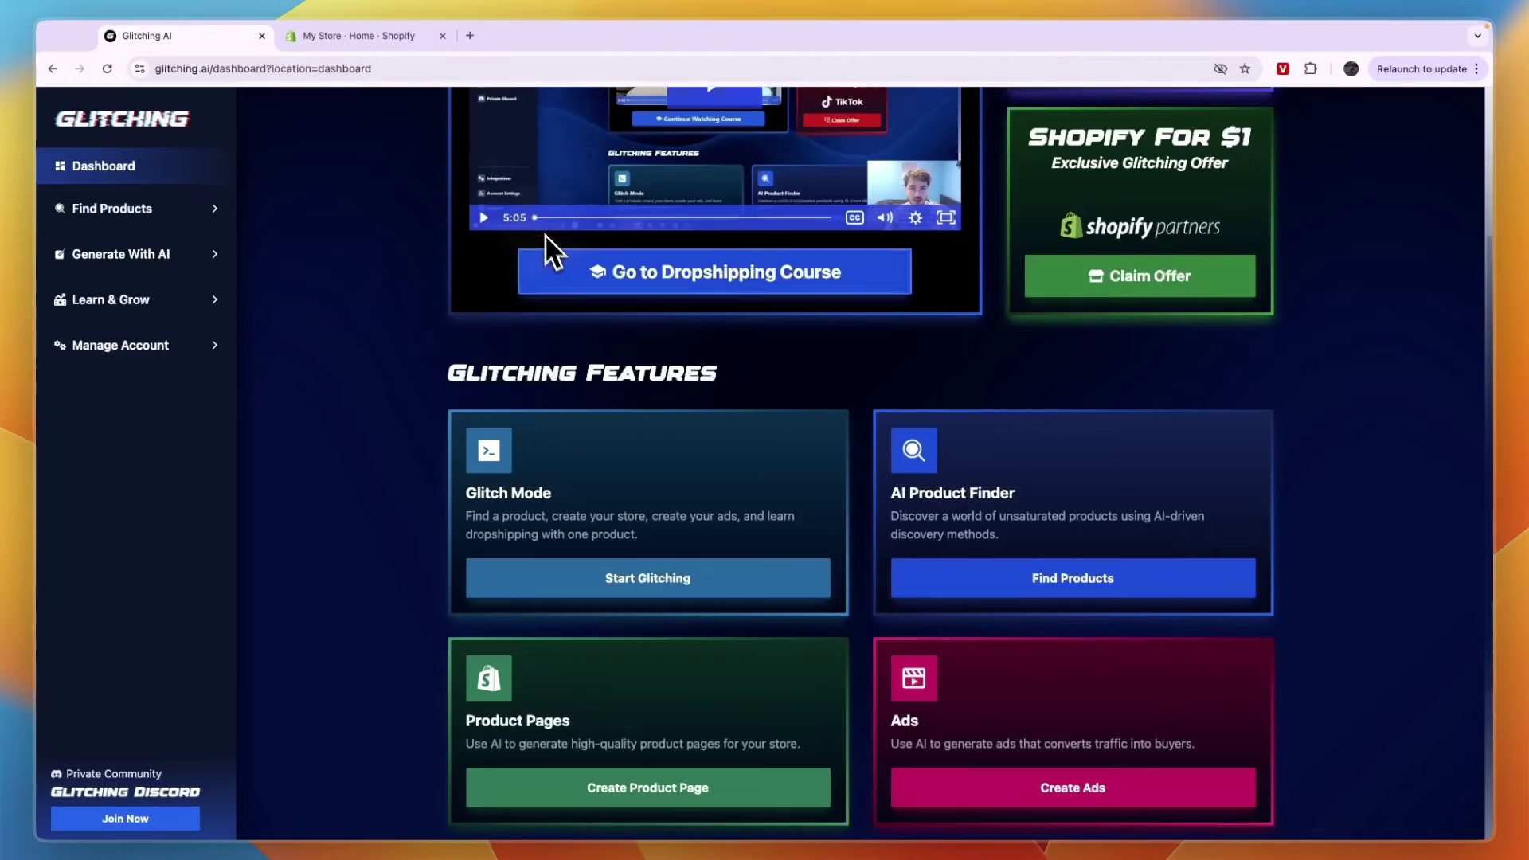
left_click(658, 584)
left_click(837, 466)
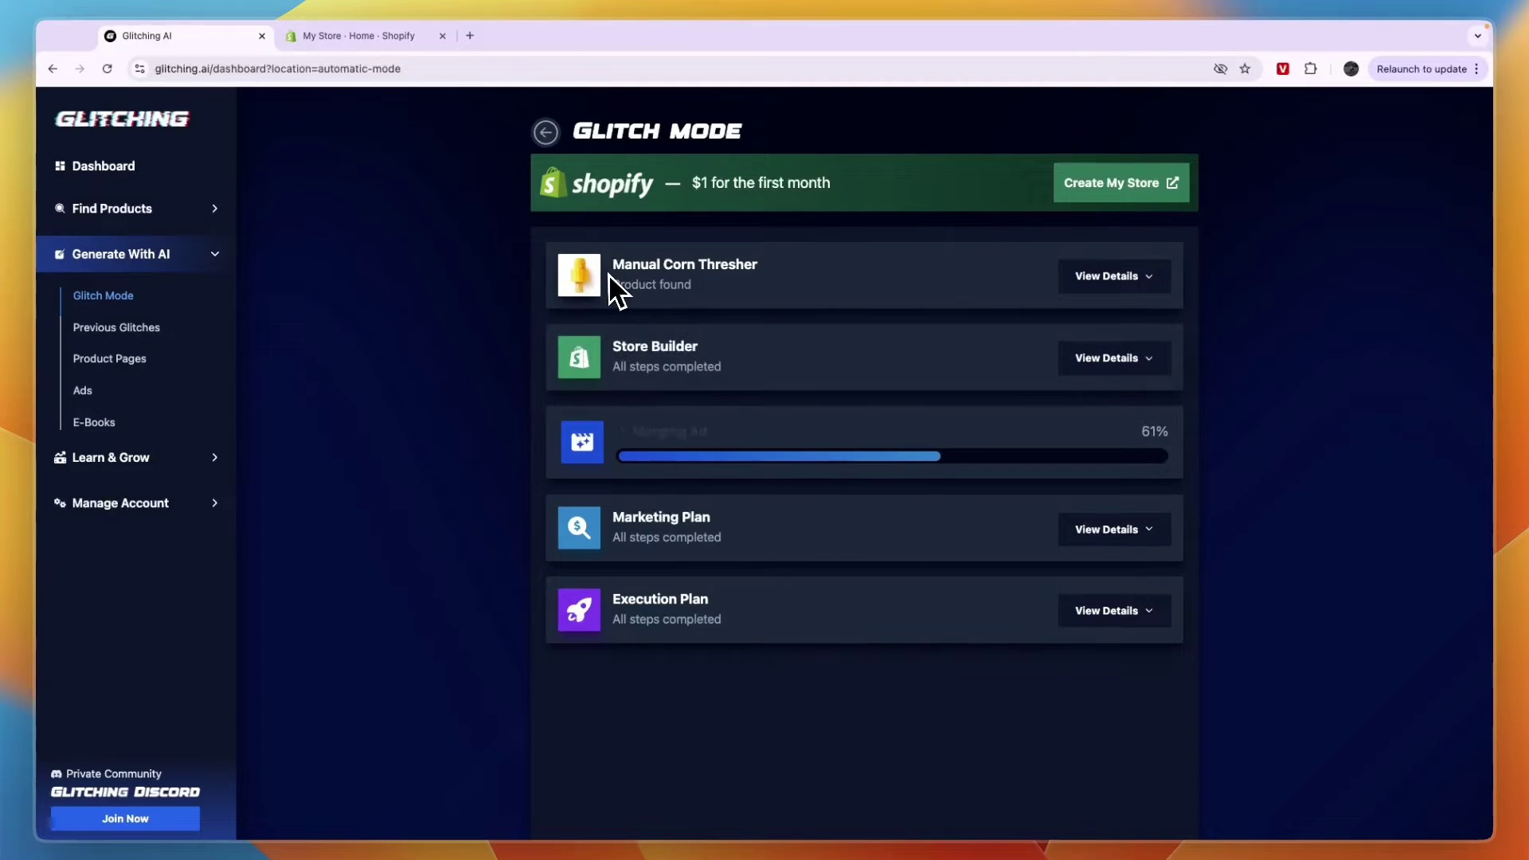
left_click_drag(609, 271, 753, 268)
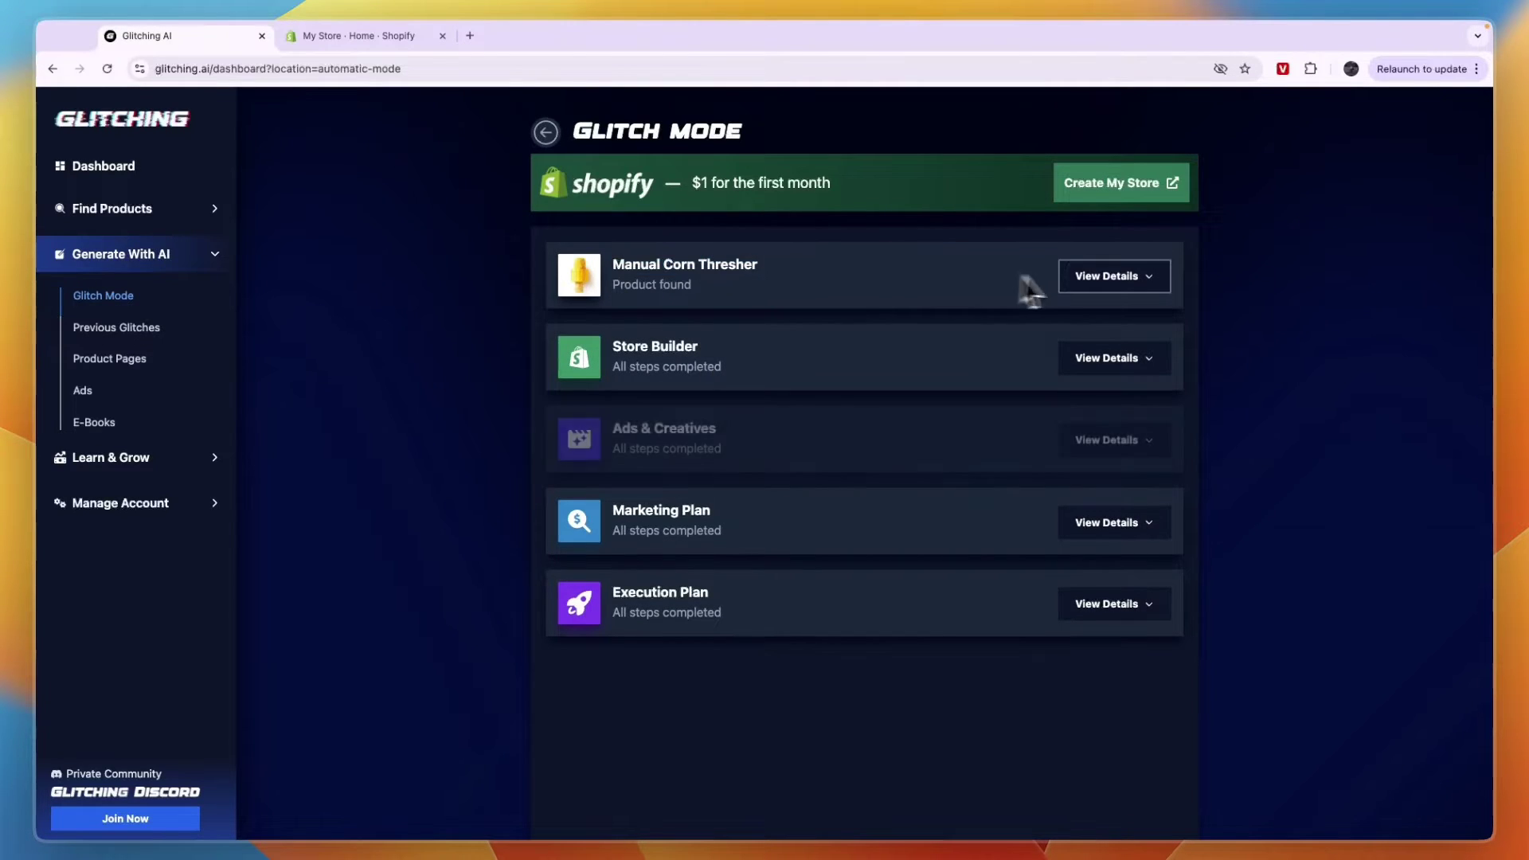
Expand the Manual Corn Thresher's details showing price, cost, profit and market ratings.
left_click(1107, 279)
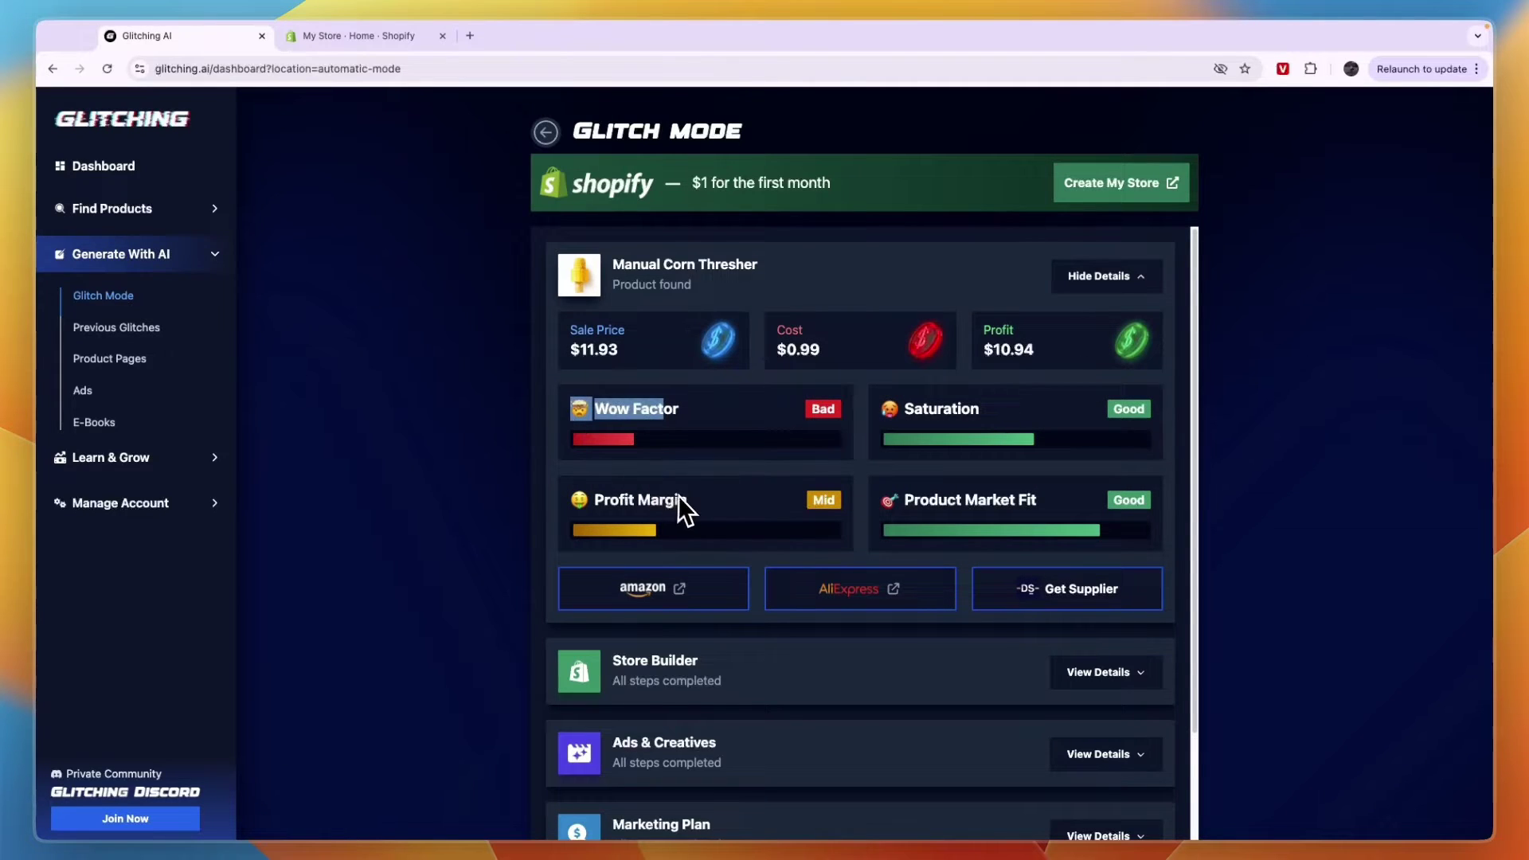
left_click_drag(685, 501, 673, 517)
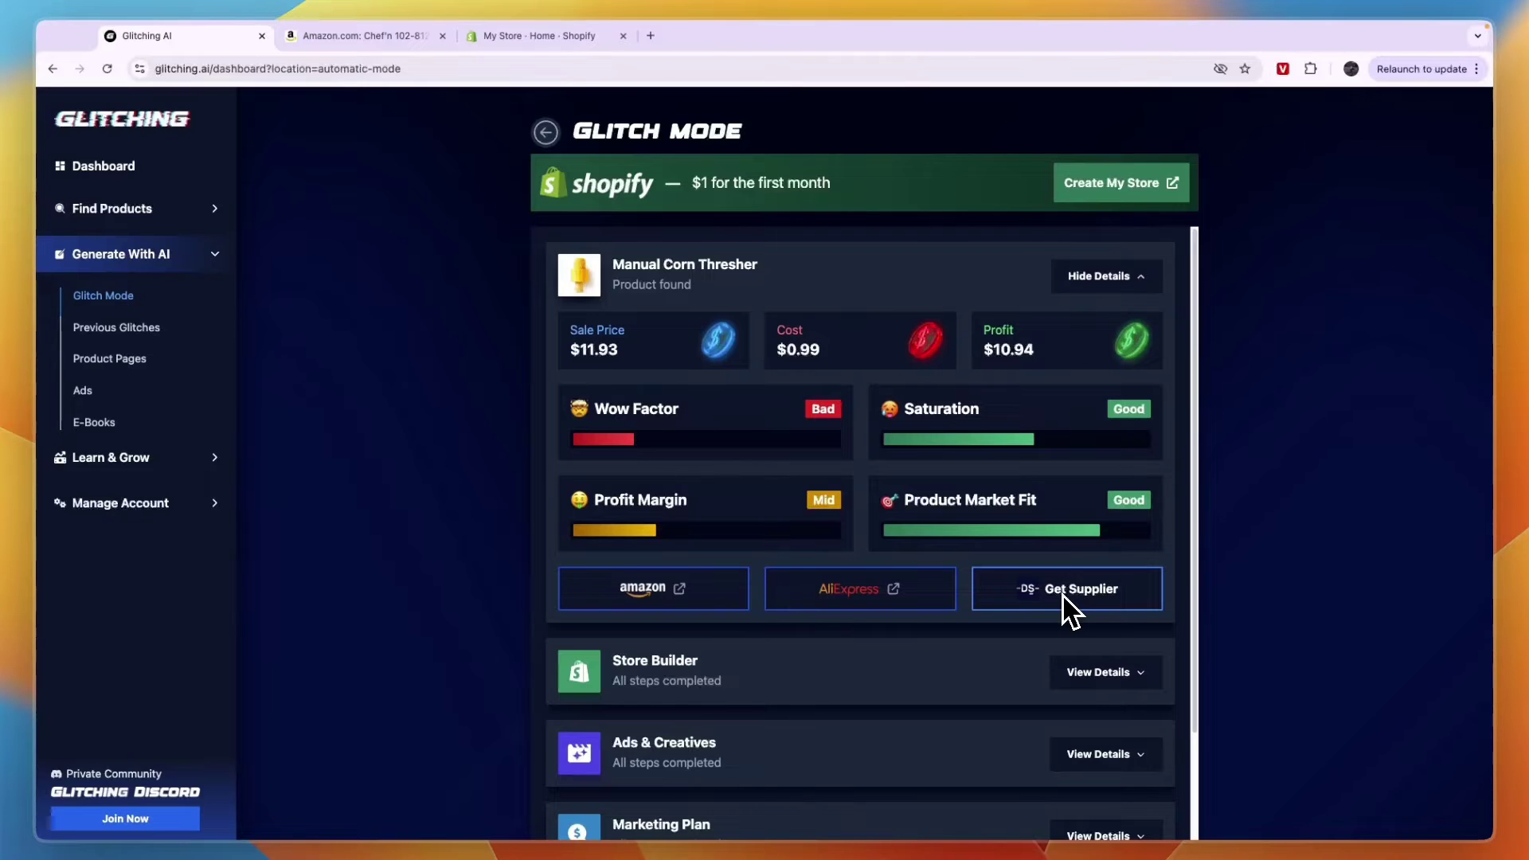
scroll(916, 478, "down", 2)
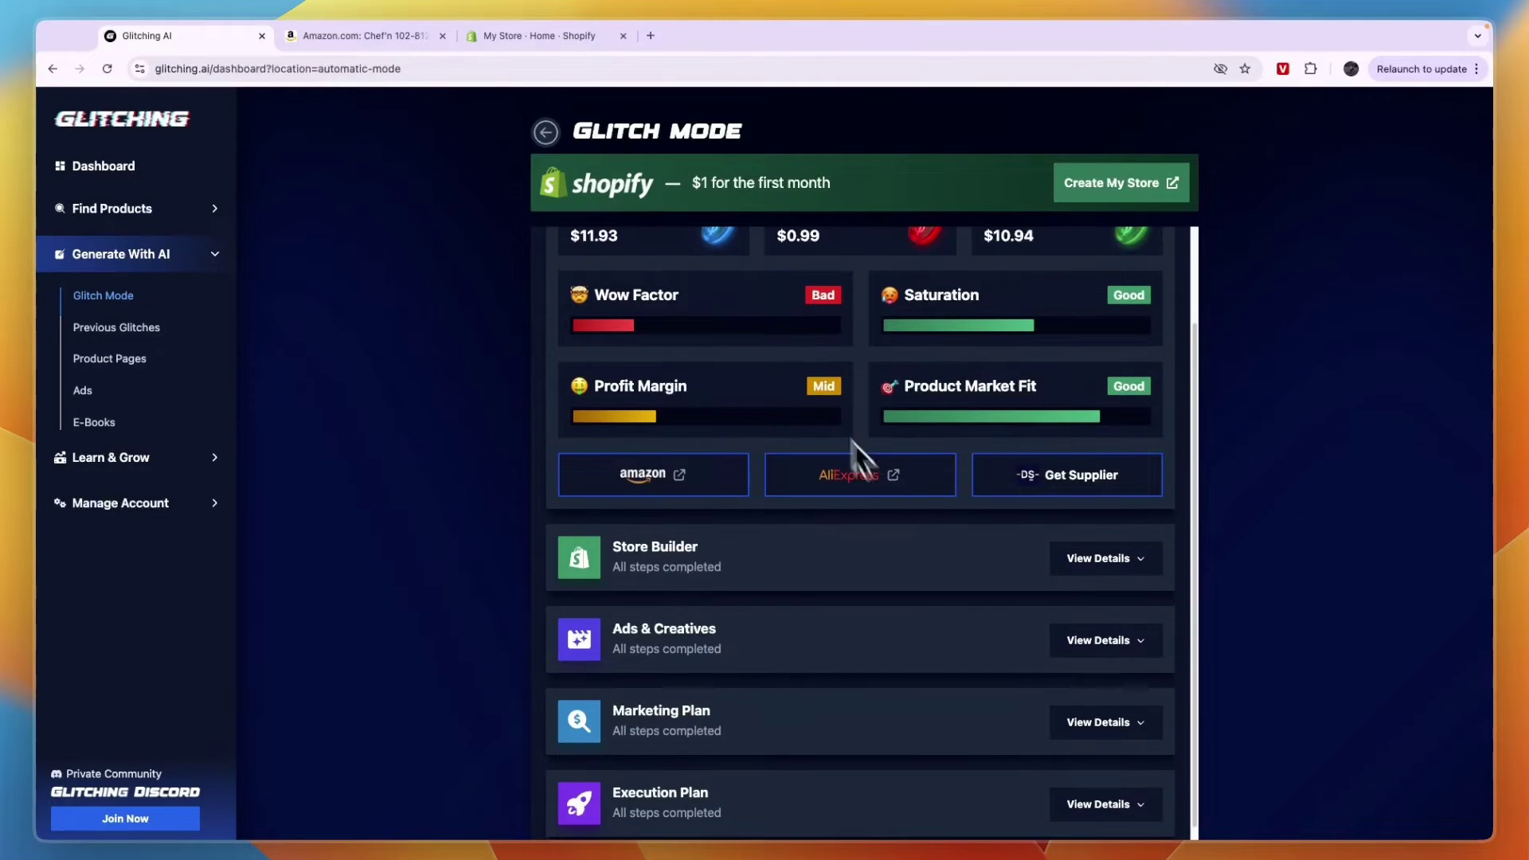
Expand the Store Builder and Ads & Creatives results for the generated store.
left_click(1050, 567)
scroll(924, 558, "down", 3)
scroll(876, 541, "down", 15)
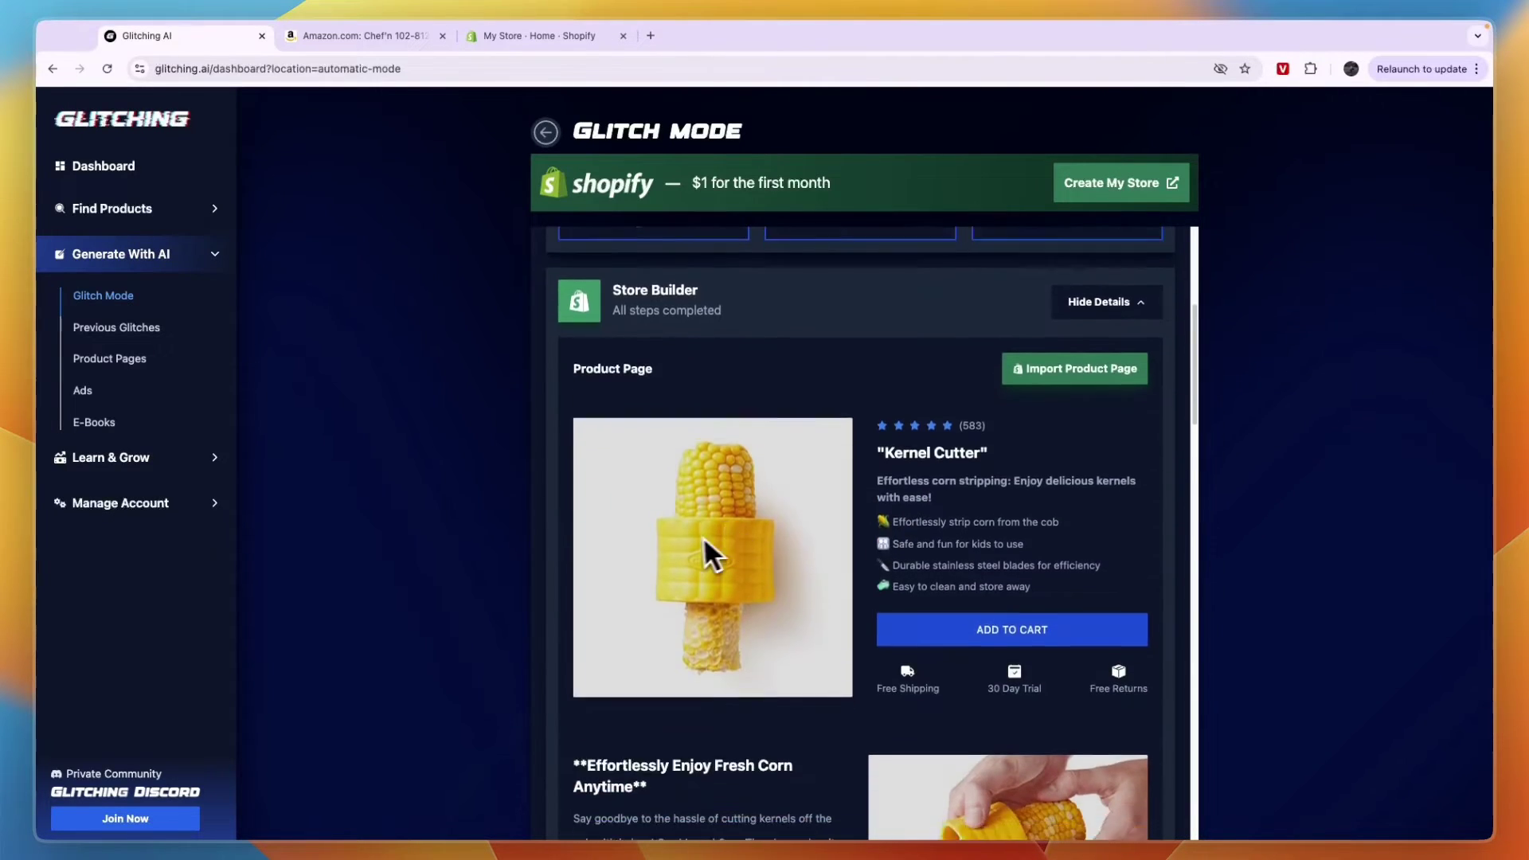
scroll(837, 528, "down", 8)
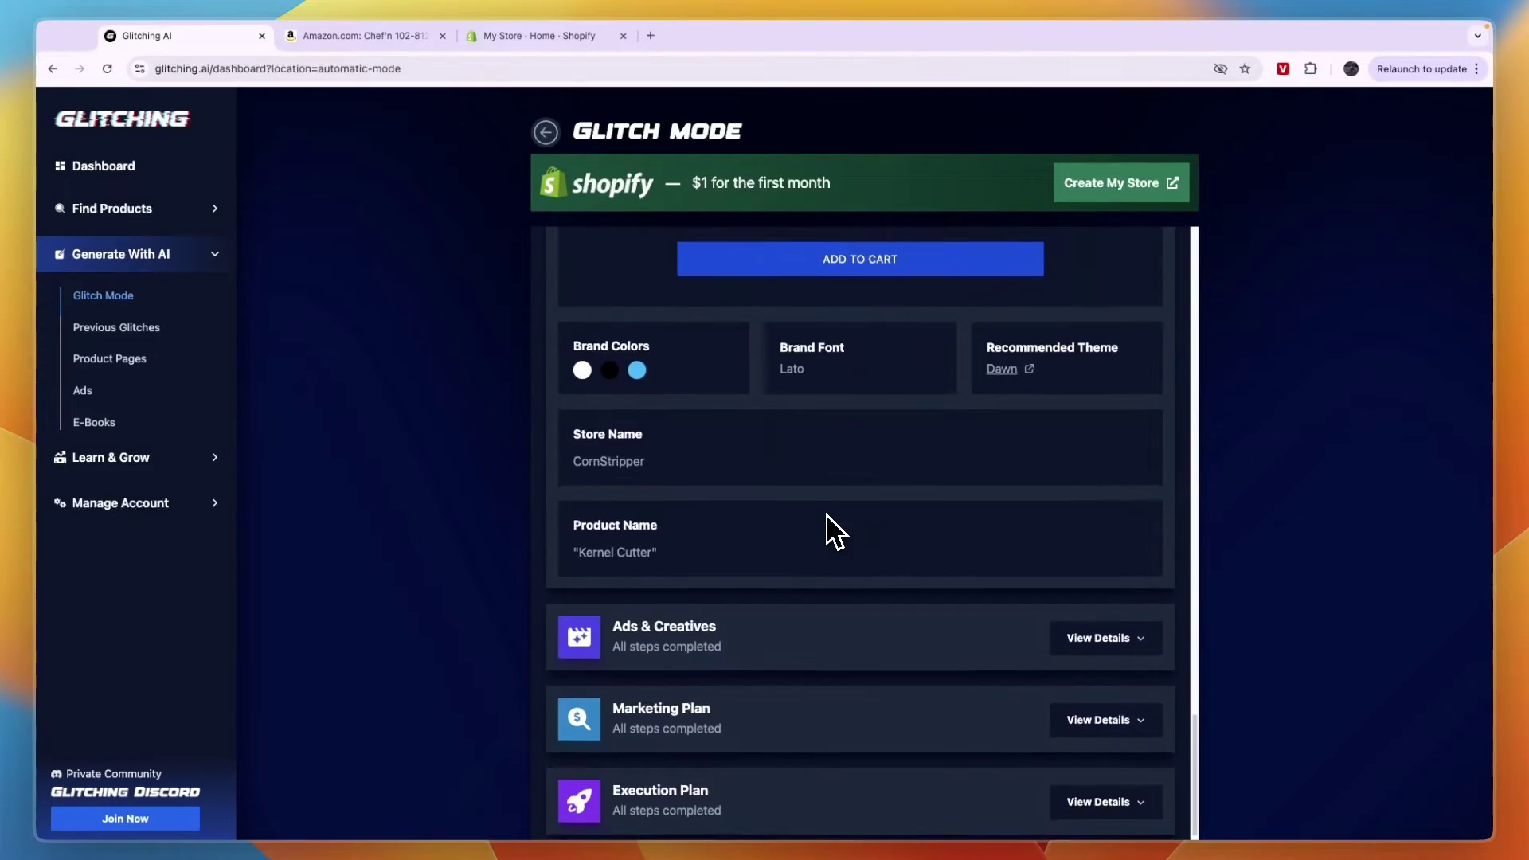
left_click(1103, 630)
scroll(1036, 613, "down", 2)
scroll(978, 582, "down", 2)
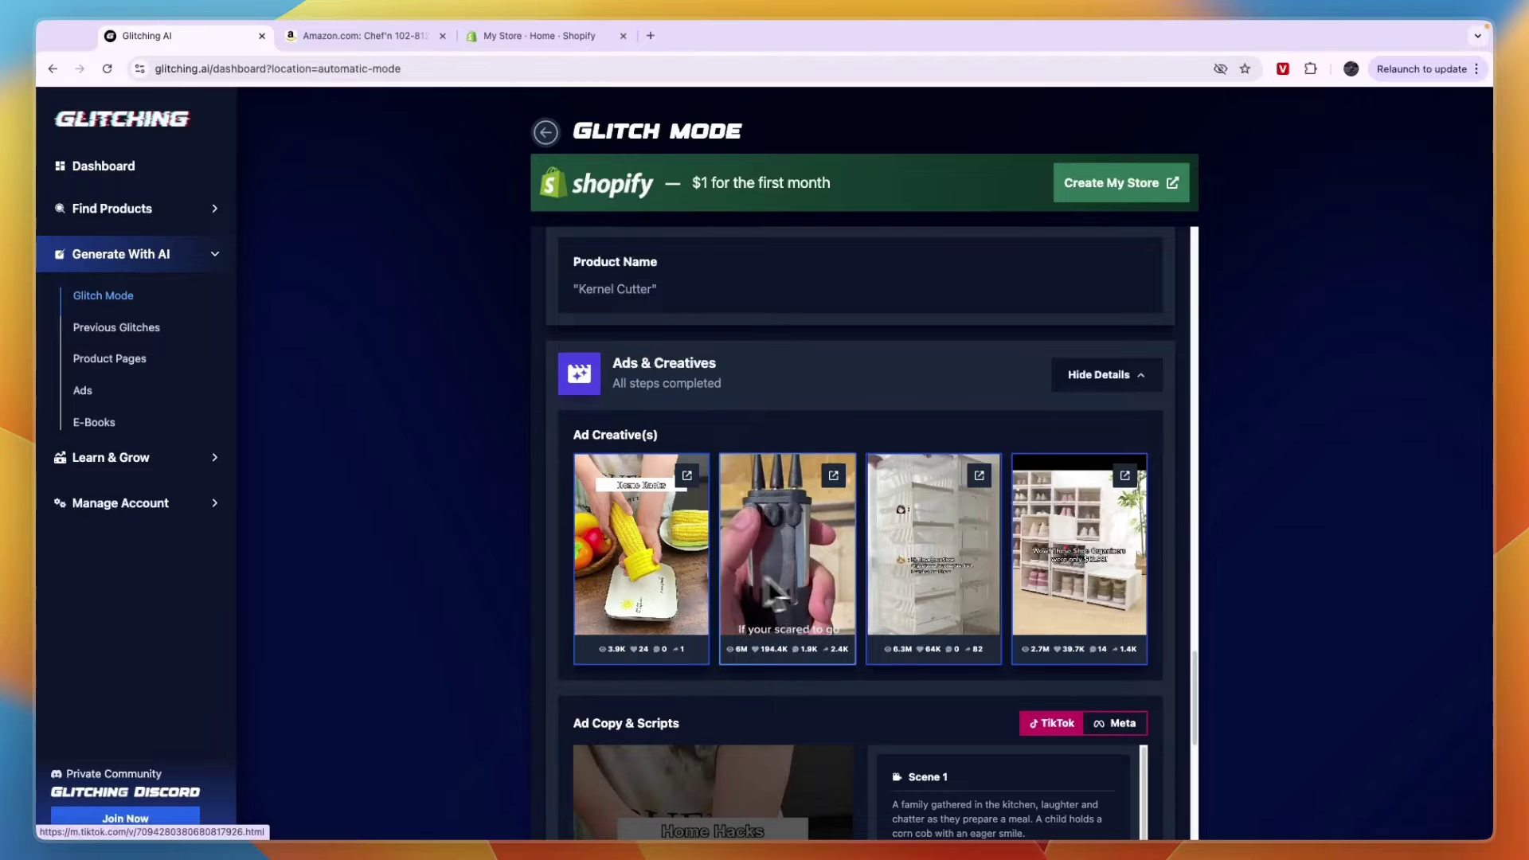
scroll(749, 573, "down", 3)
scroll(1102, 728, "down", 4)
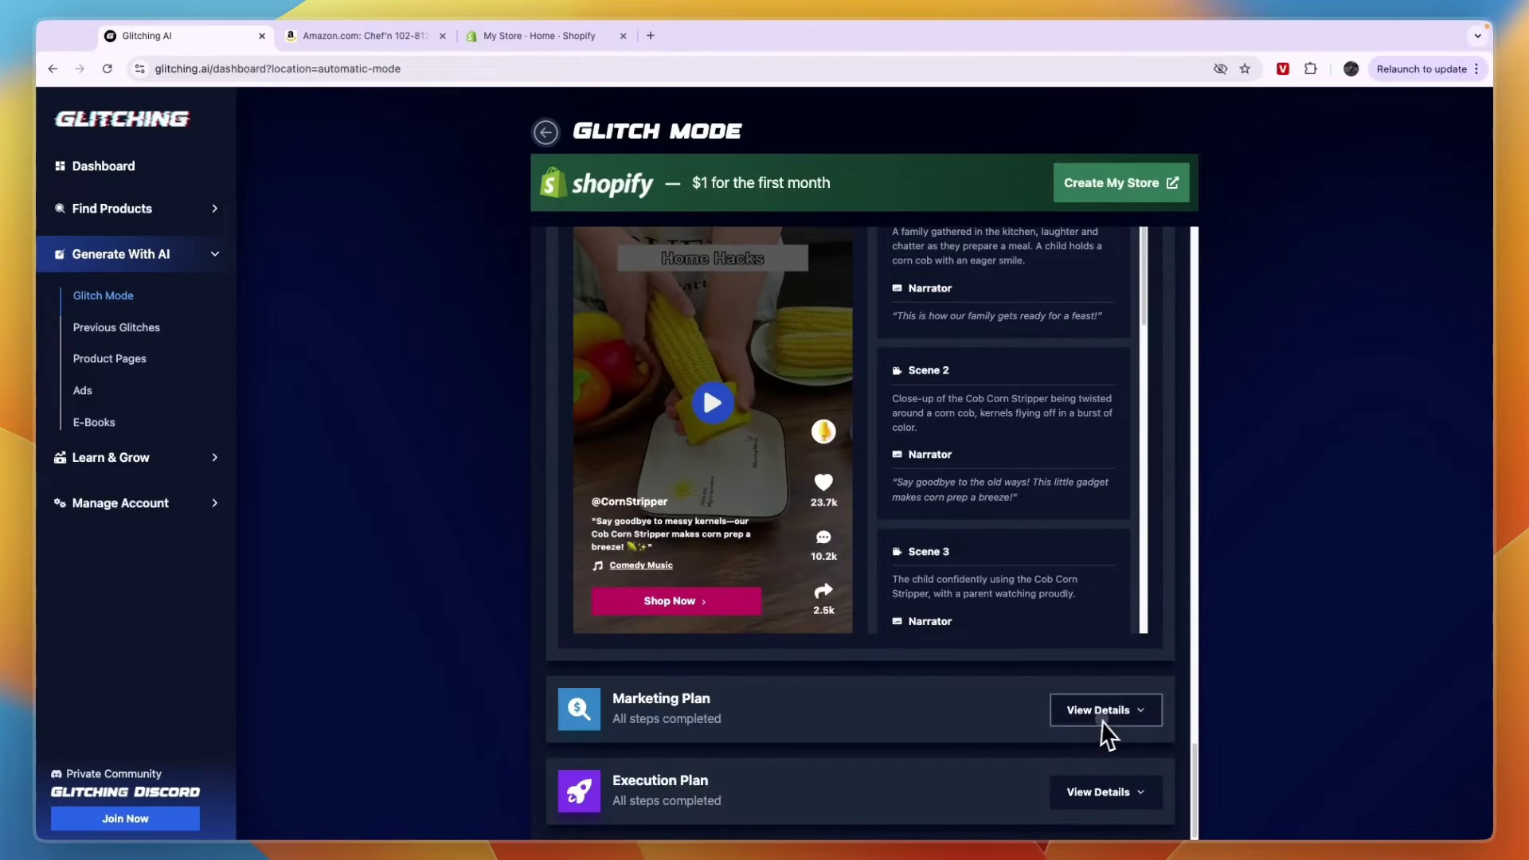
Expand the Marketing Plan and Execution Plan with audiences, five ad countries and six launch phases.
left_click(1103, 727)
scroll(876, 678, "down", 5)
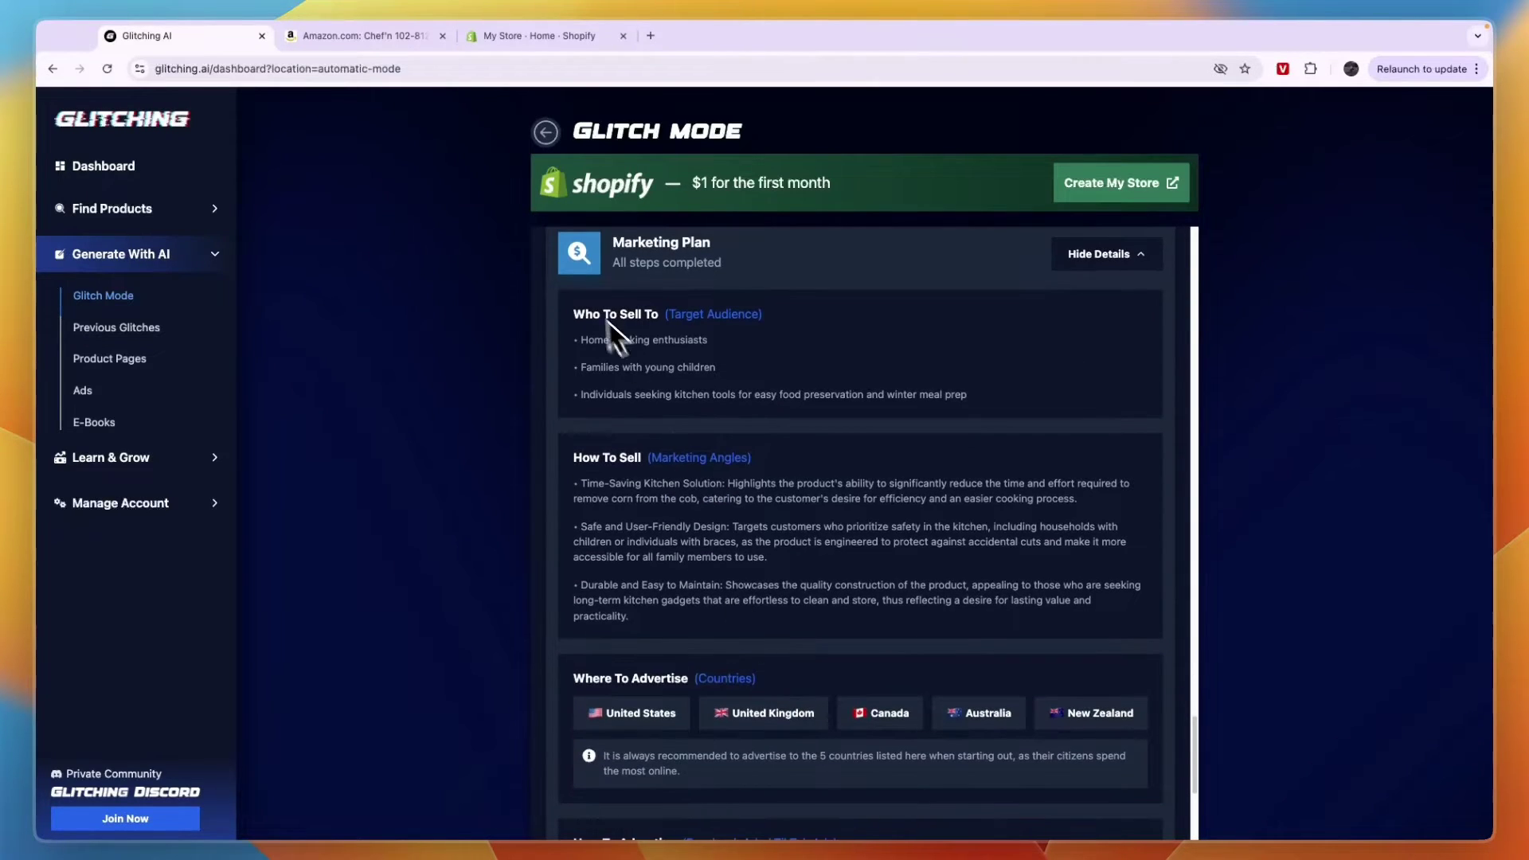
scroll(744, 495, "down", 1)
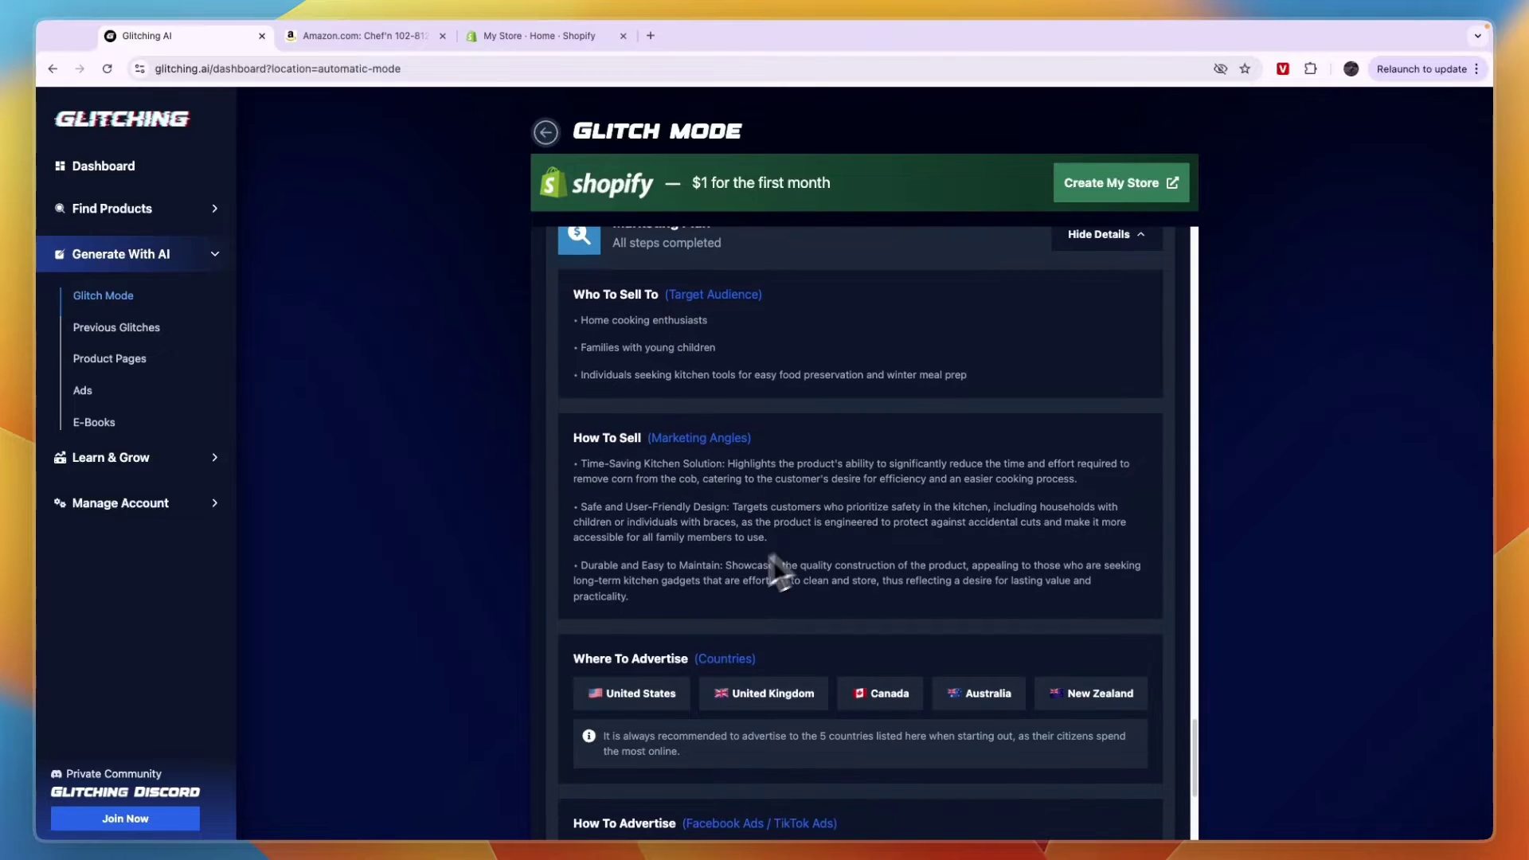
scroll(717, 622, "down", 3)
scroll(671, 637, "down", 2)
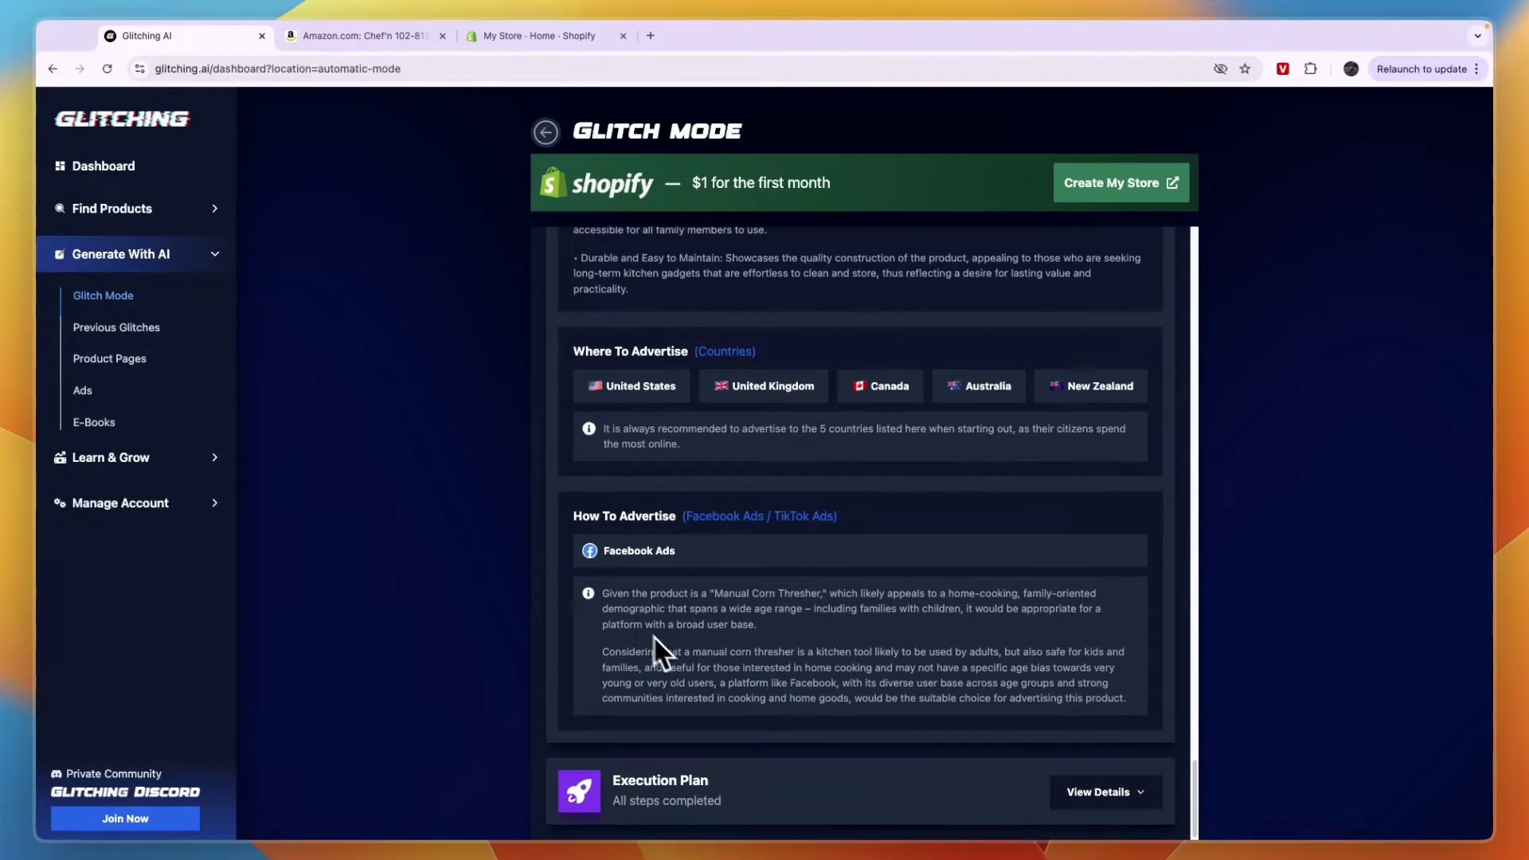
left_click(1071, 795)
scroll(886, 643, "down", 6)
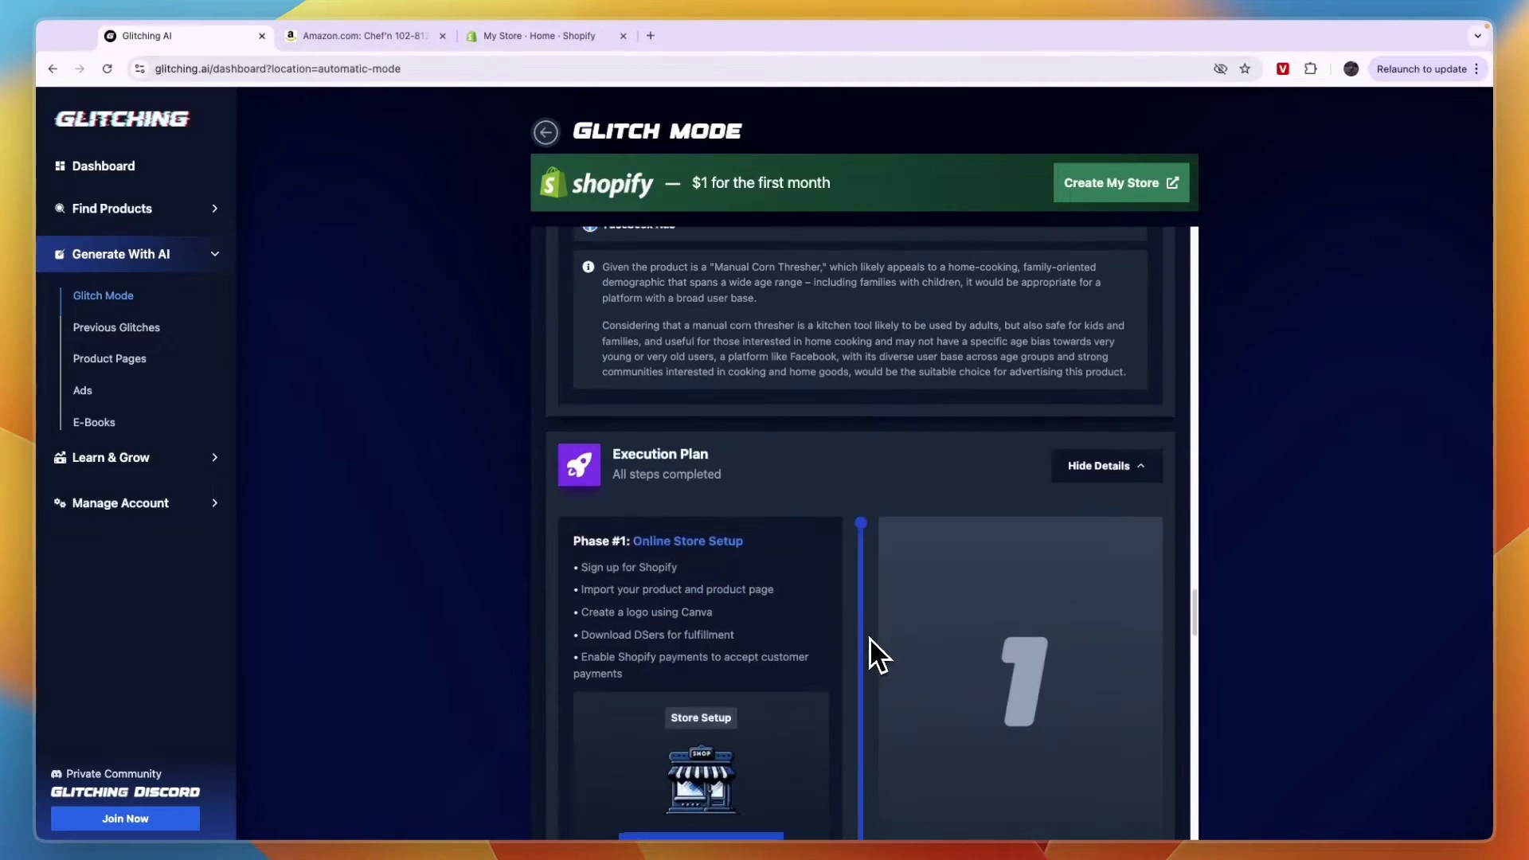
scroll(968, 661, "down", 15)
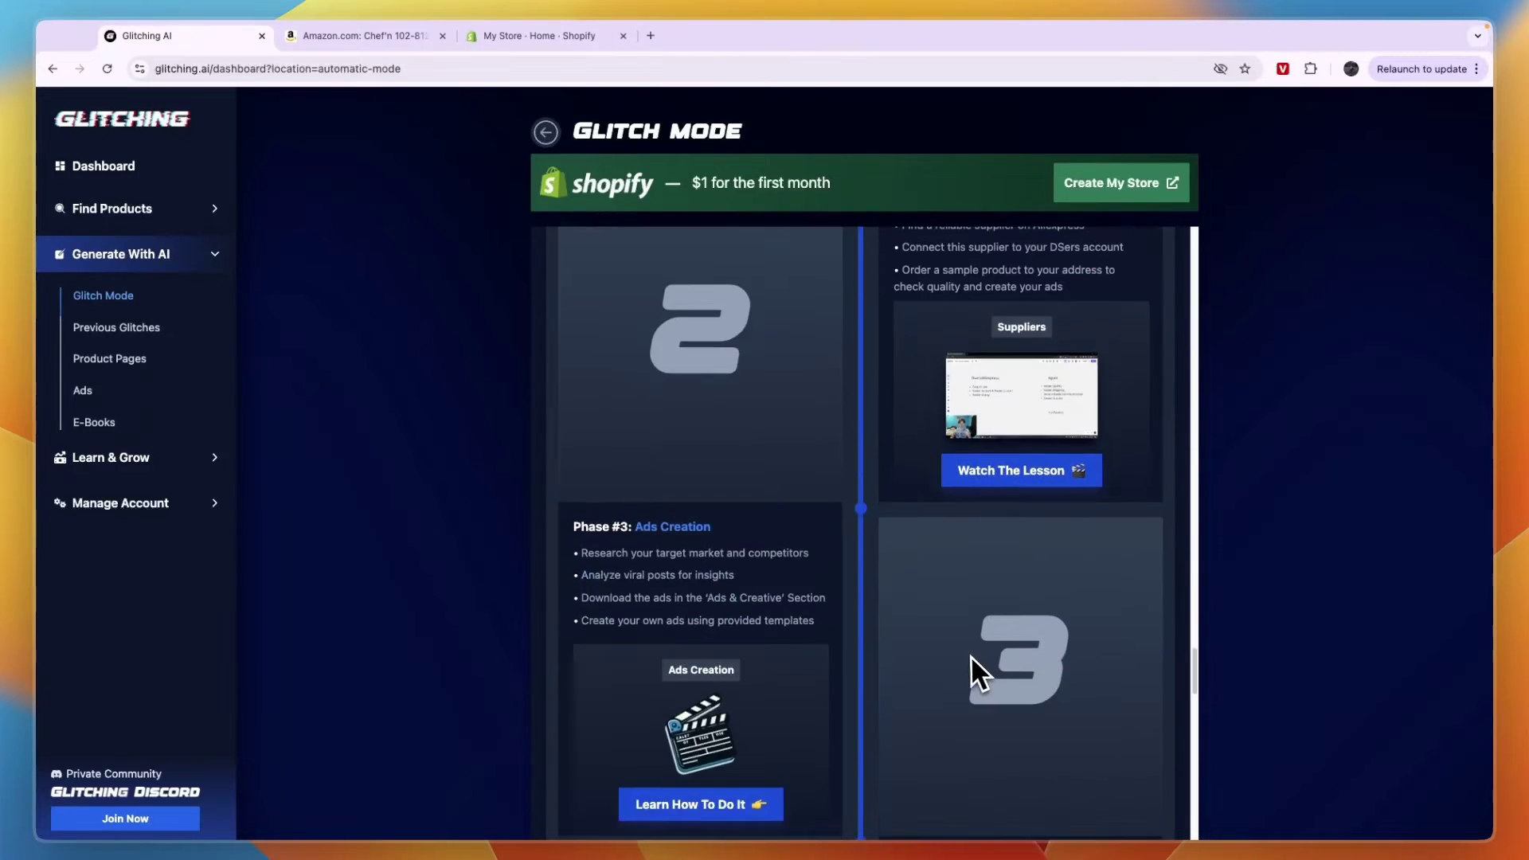
scroll(965, 667, "down", 2)
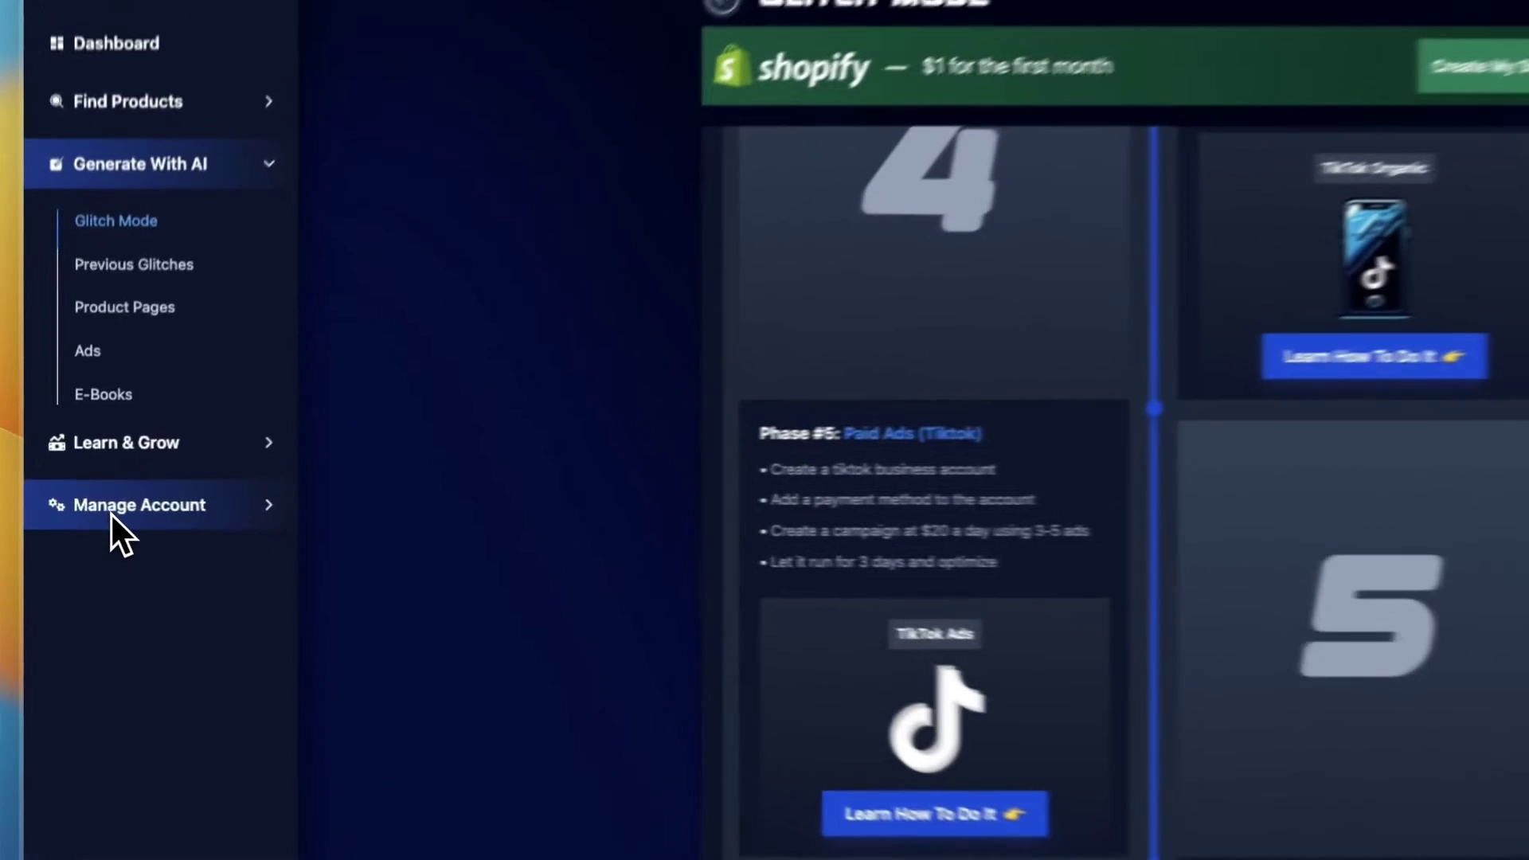
Go to Manage Account > Integrations and open the Connect Shopify Store form.
left_click(119, 504)
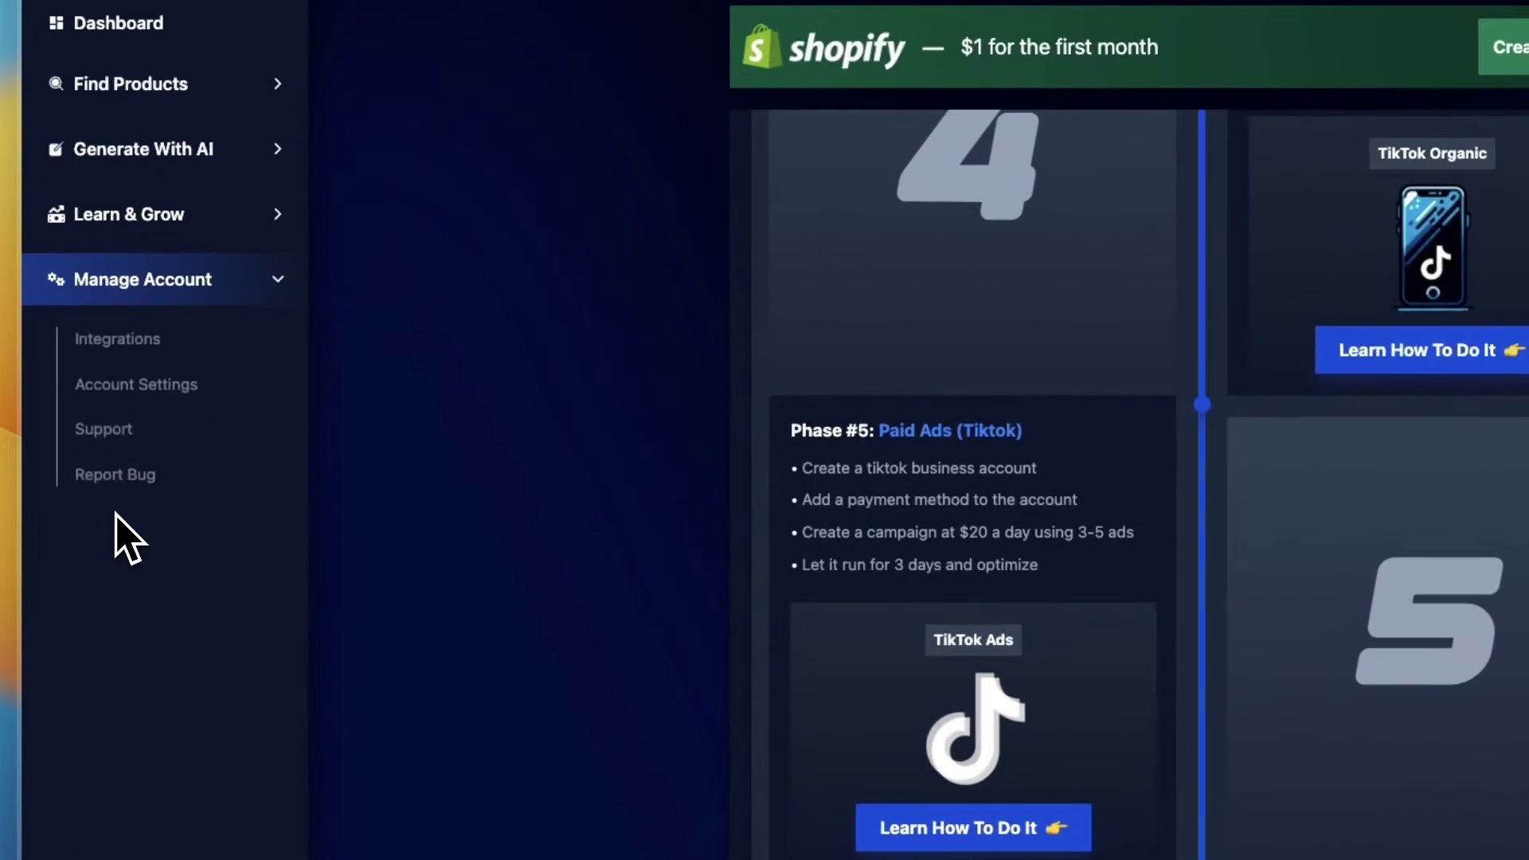
left_click(112, 341)
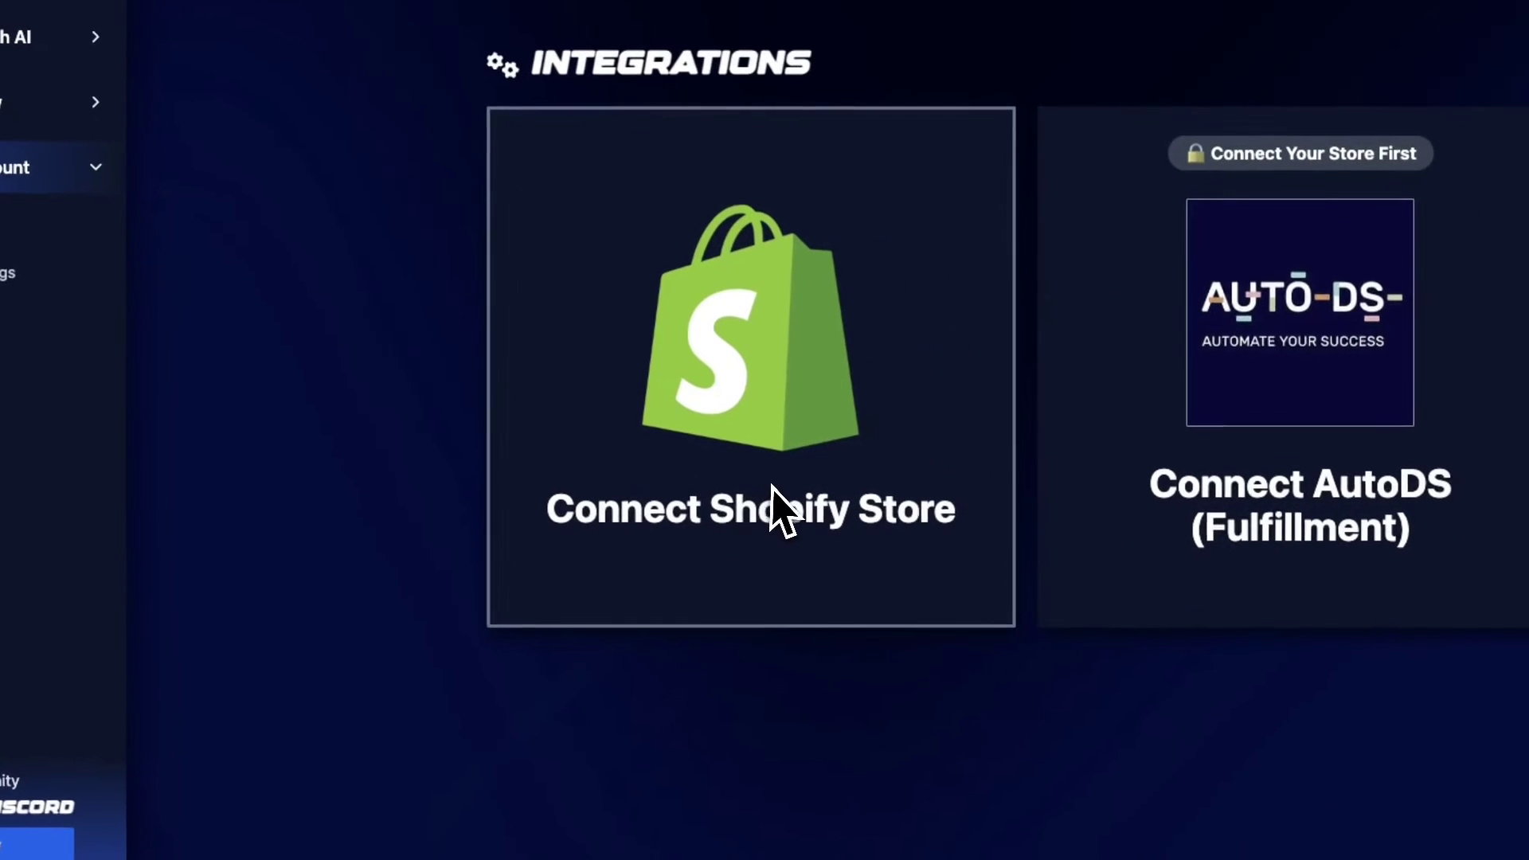
left_click(775, 499)
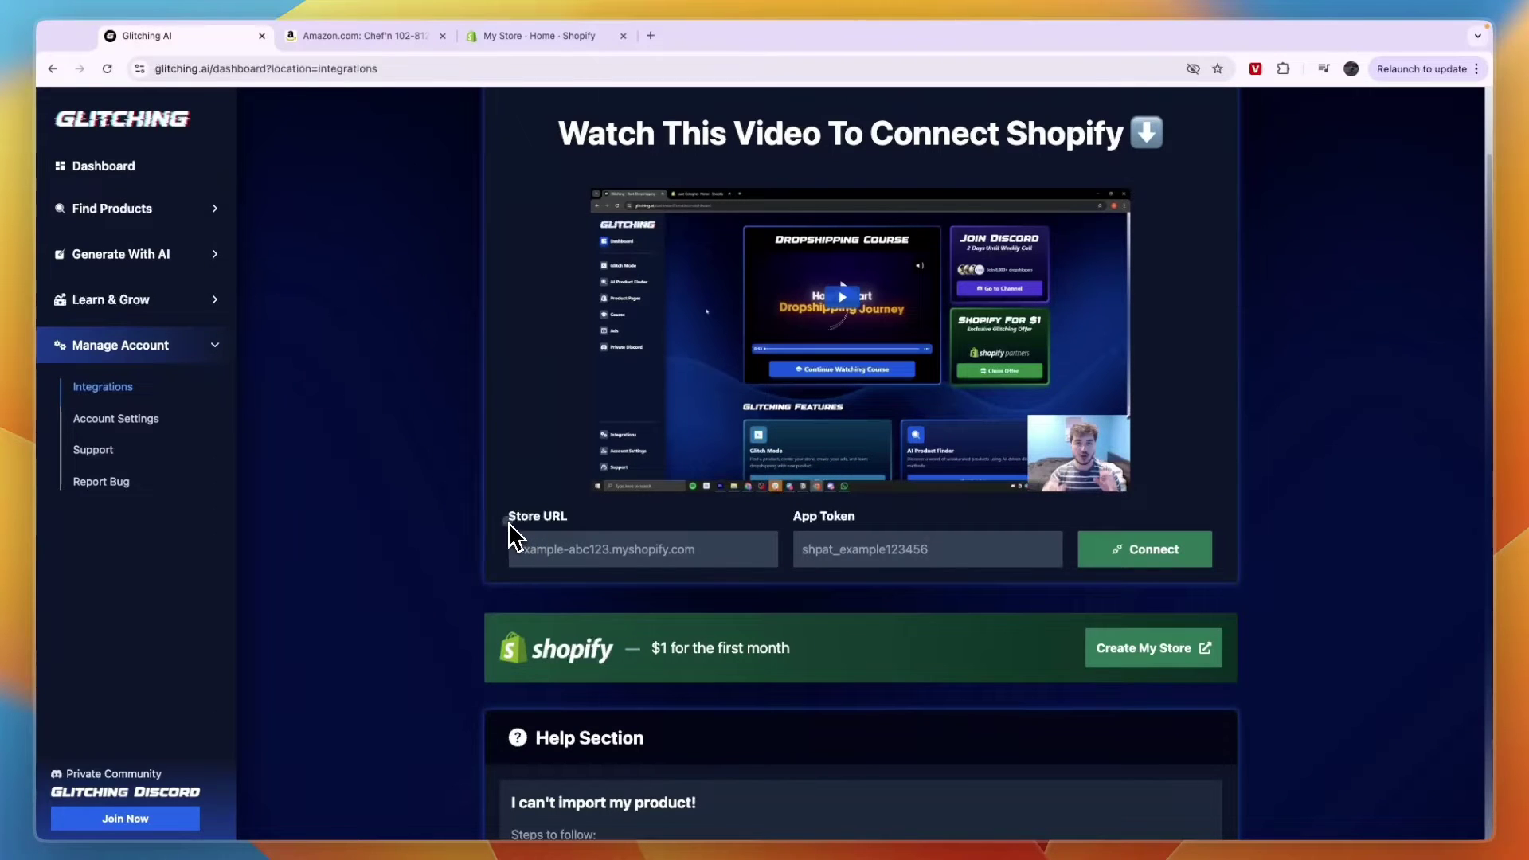
left_click_drag(508, 522, 698, 547)
left_click(801, 523)
left_click(880, 527)
Copy the store's myshopify address from Shopify Settings into Glitching's Store URL field.
left_click(542, 36)
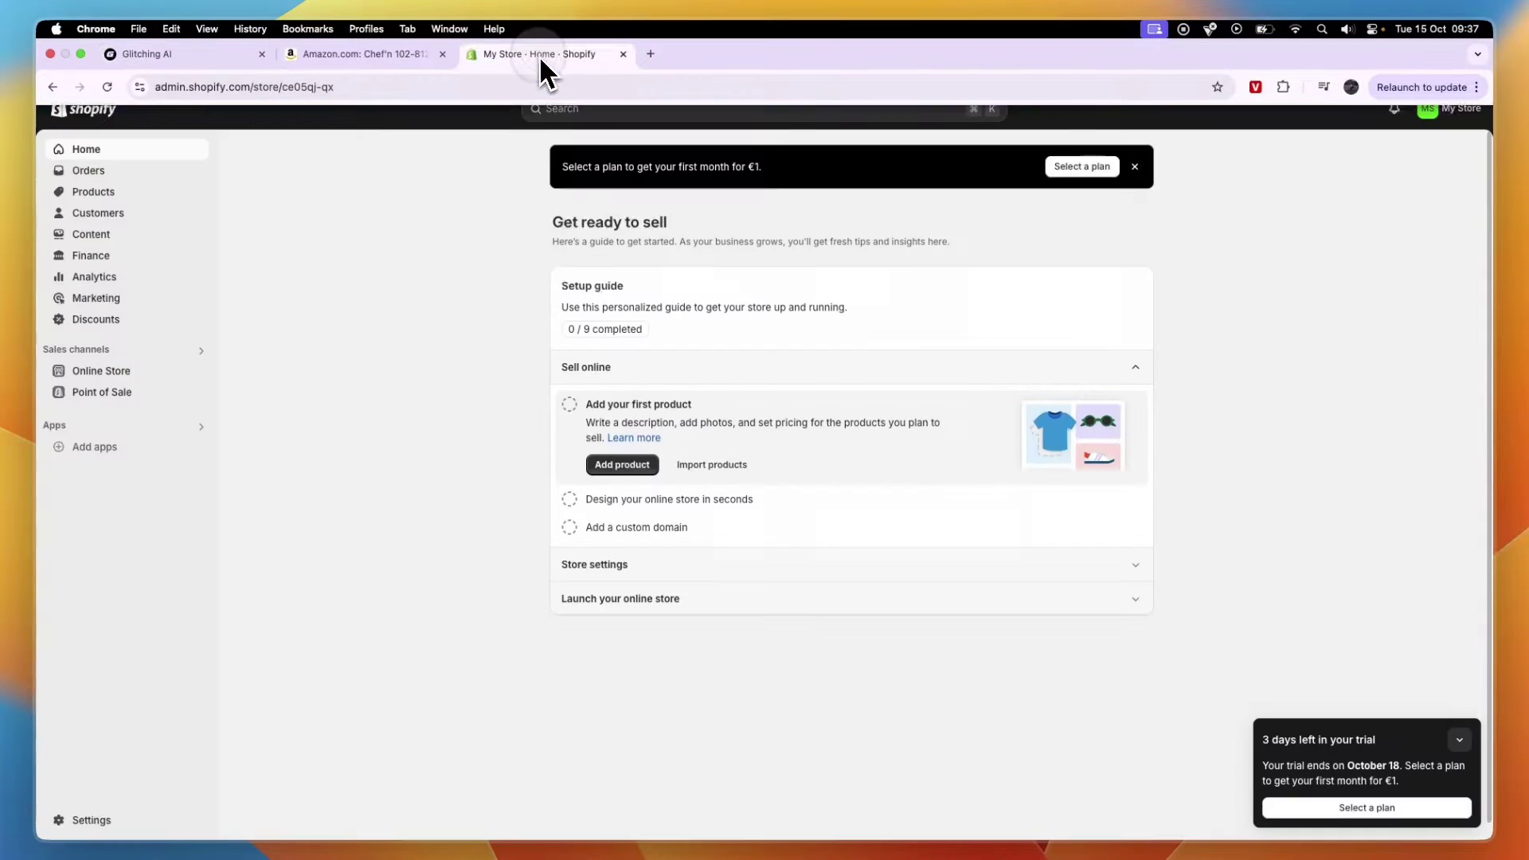
left_click(112, 826)
left_click_drag(408, 209, 420, 204)
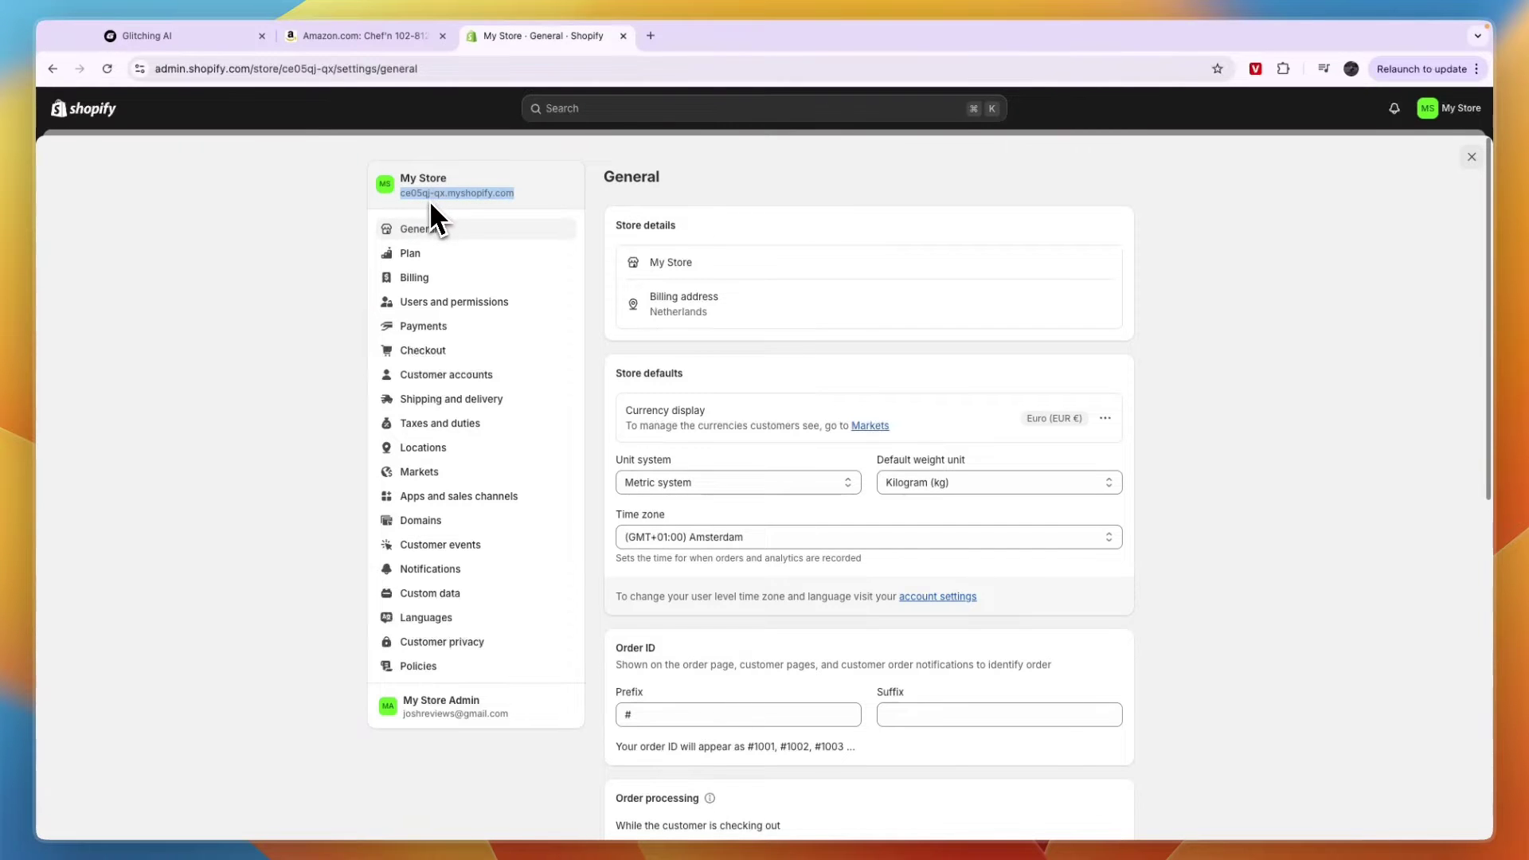
left_click(199, 37)
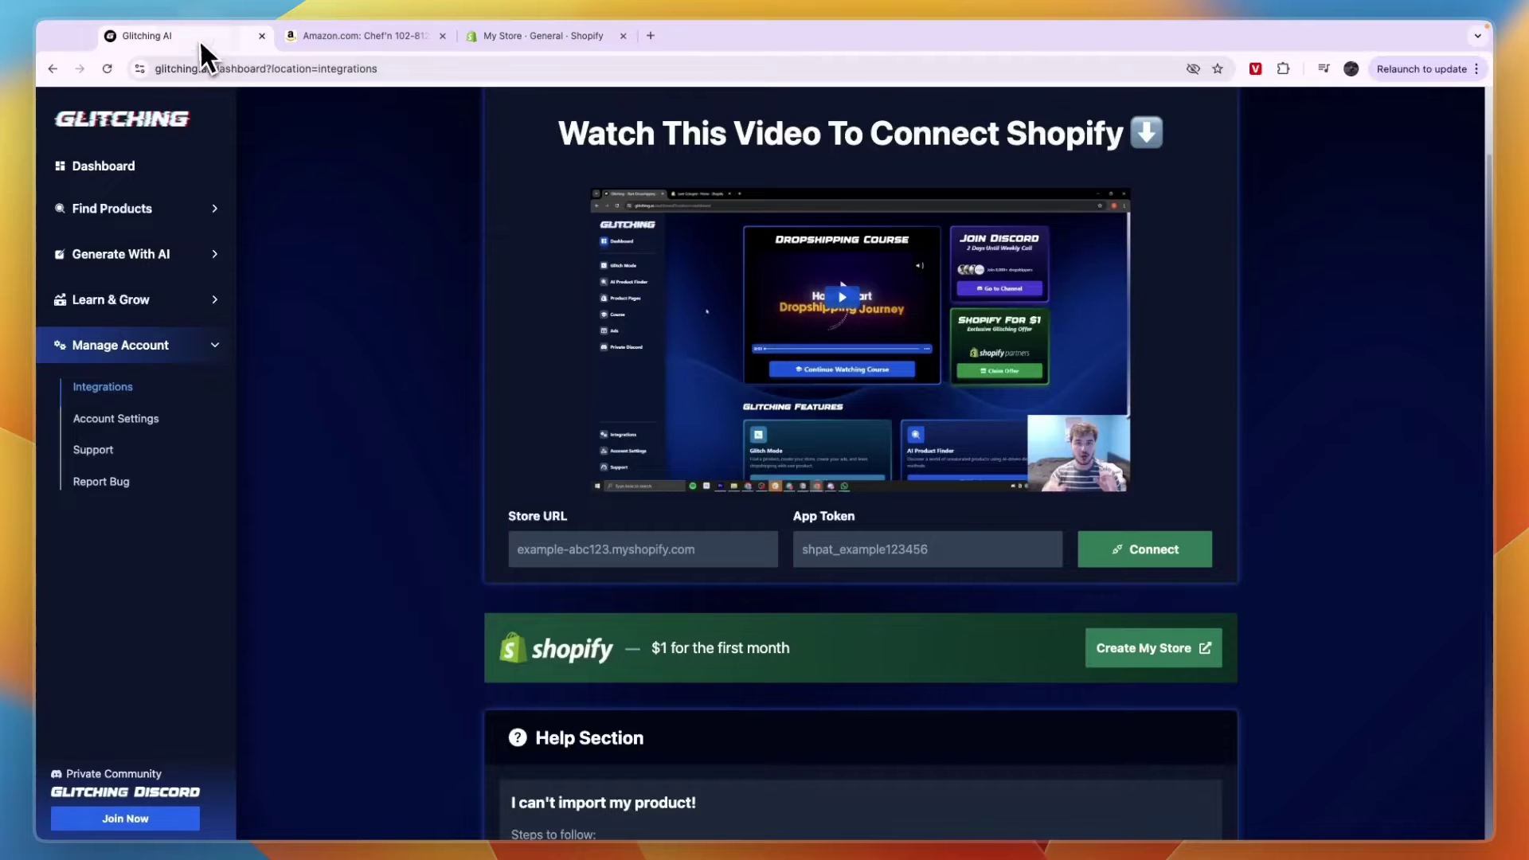
left_click(628, 557)
key("super+v")
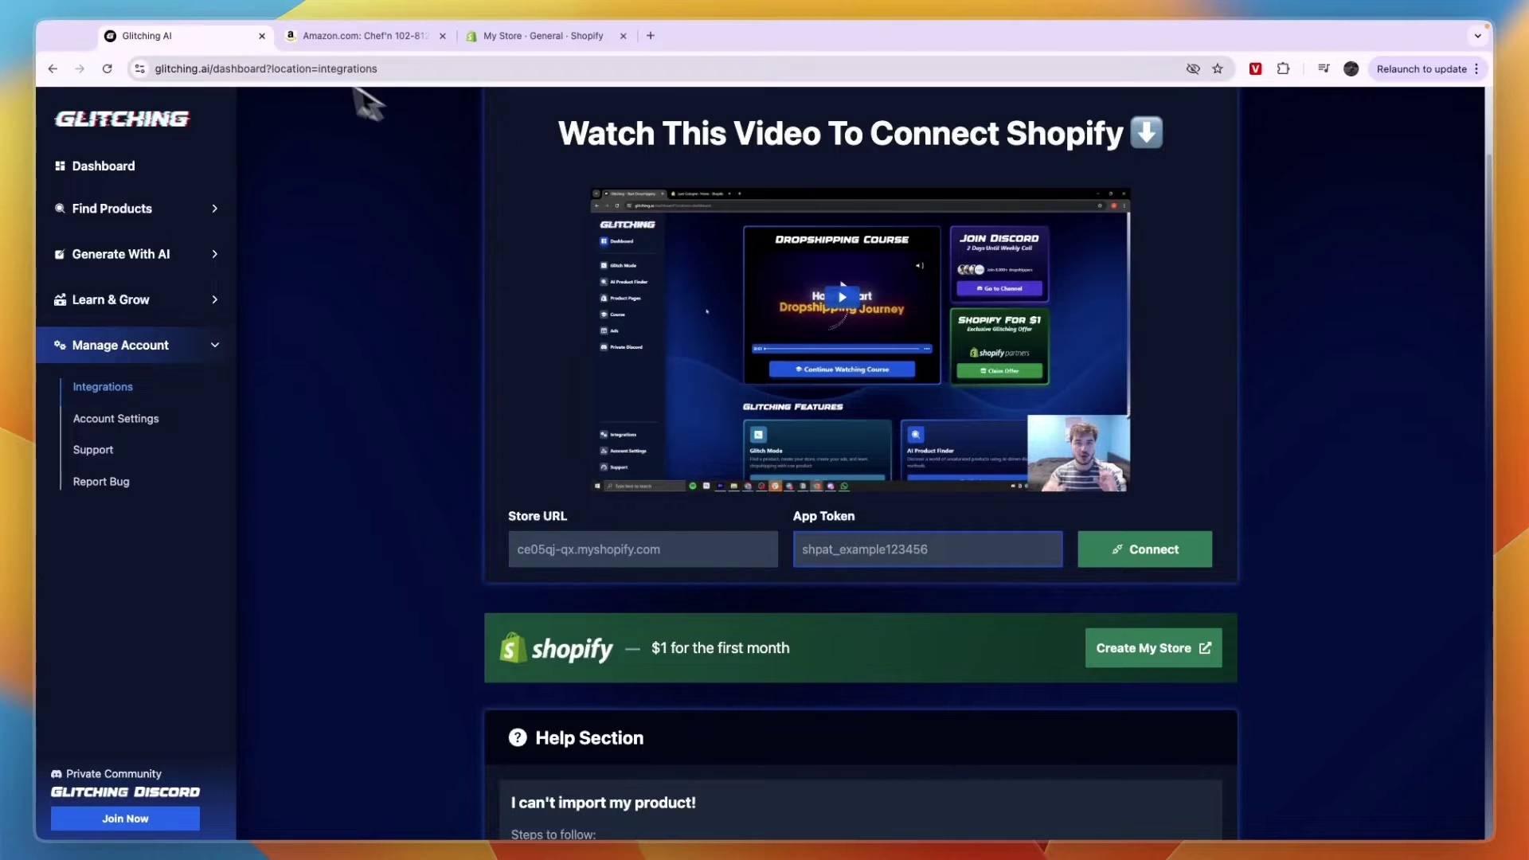
Search Shopify for apps and open the Apps and sales channels settings.
left_click(520, 36)
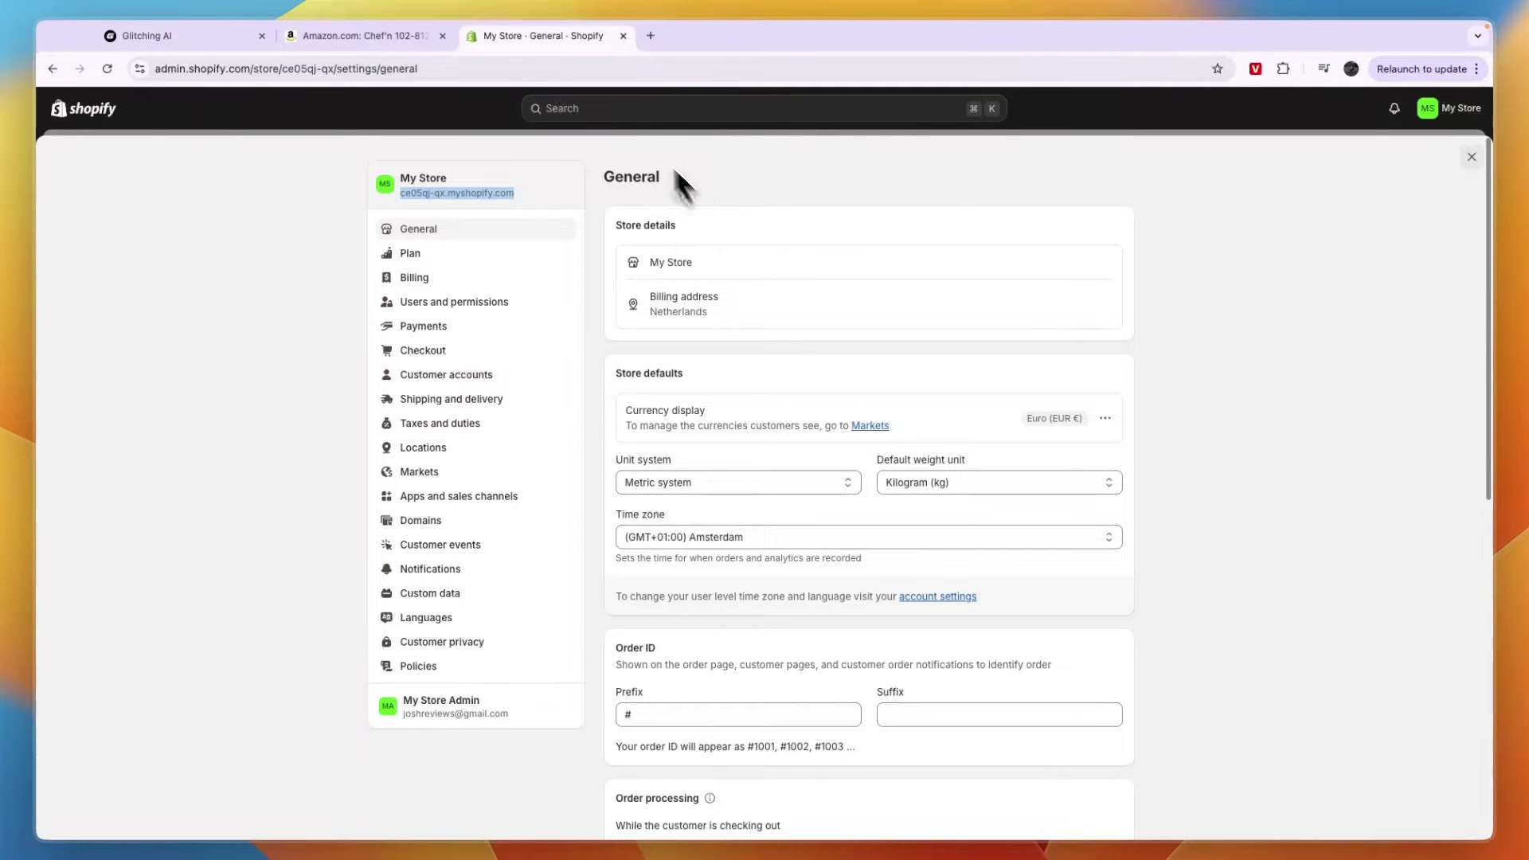
left_click(604, 110)
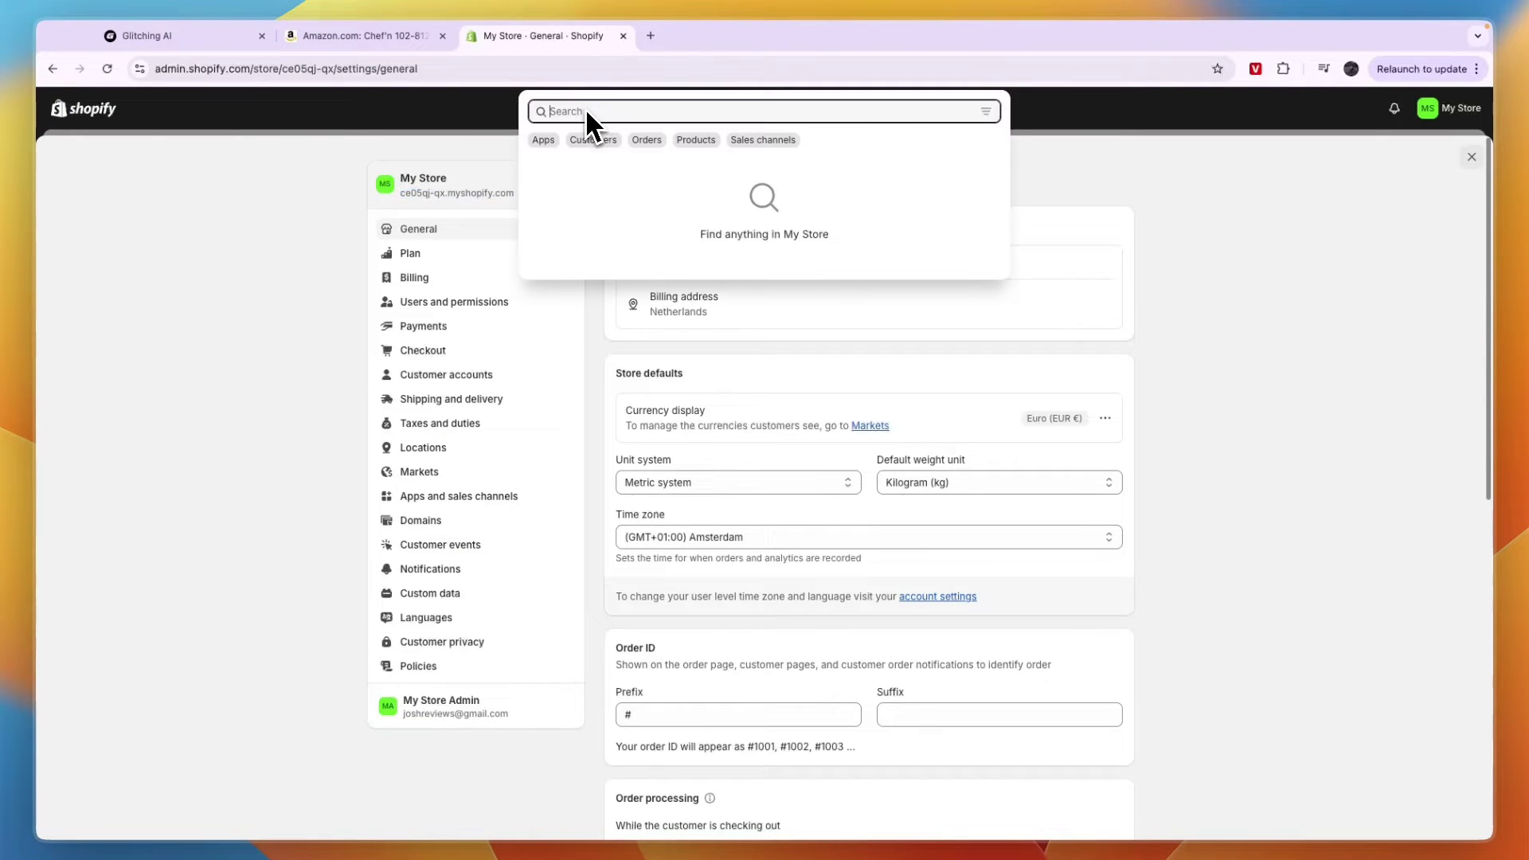
left_click(553, 143)
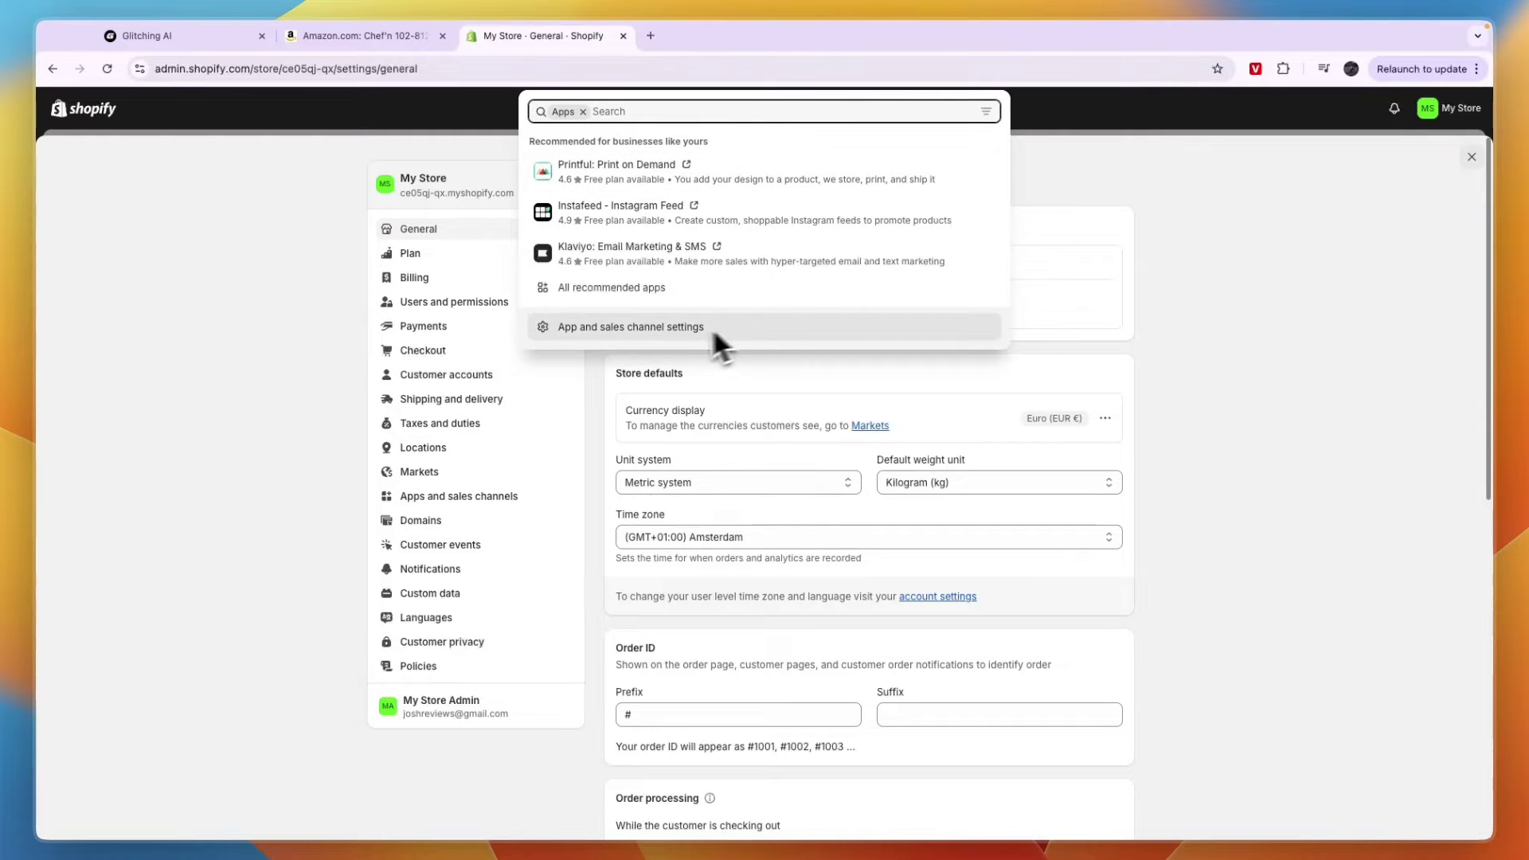
left_click(666, 330)
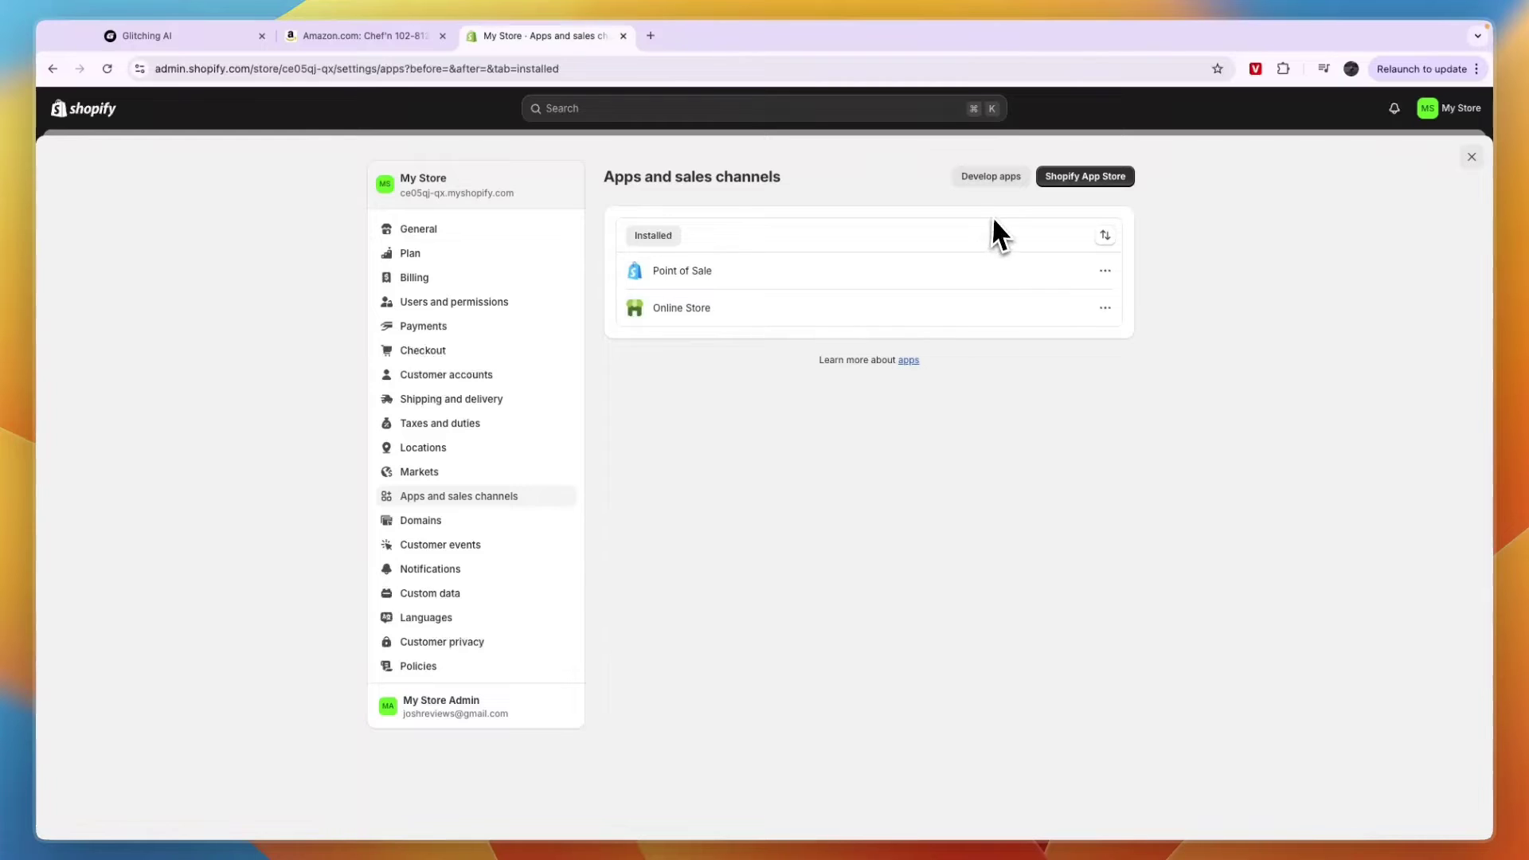
Allow custom app development for the Shopify store from the Develop apps page.
left_click(1002, 183)
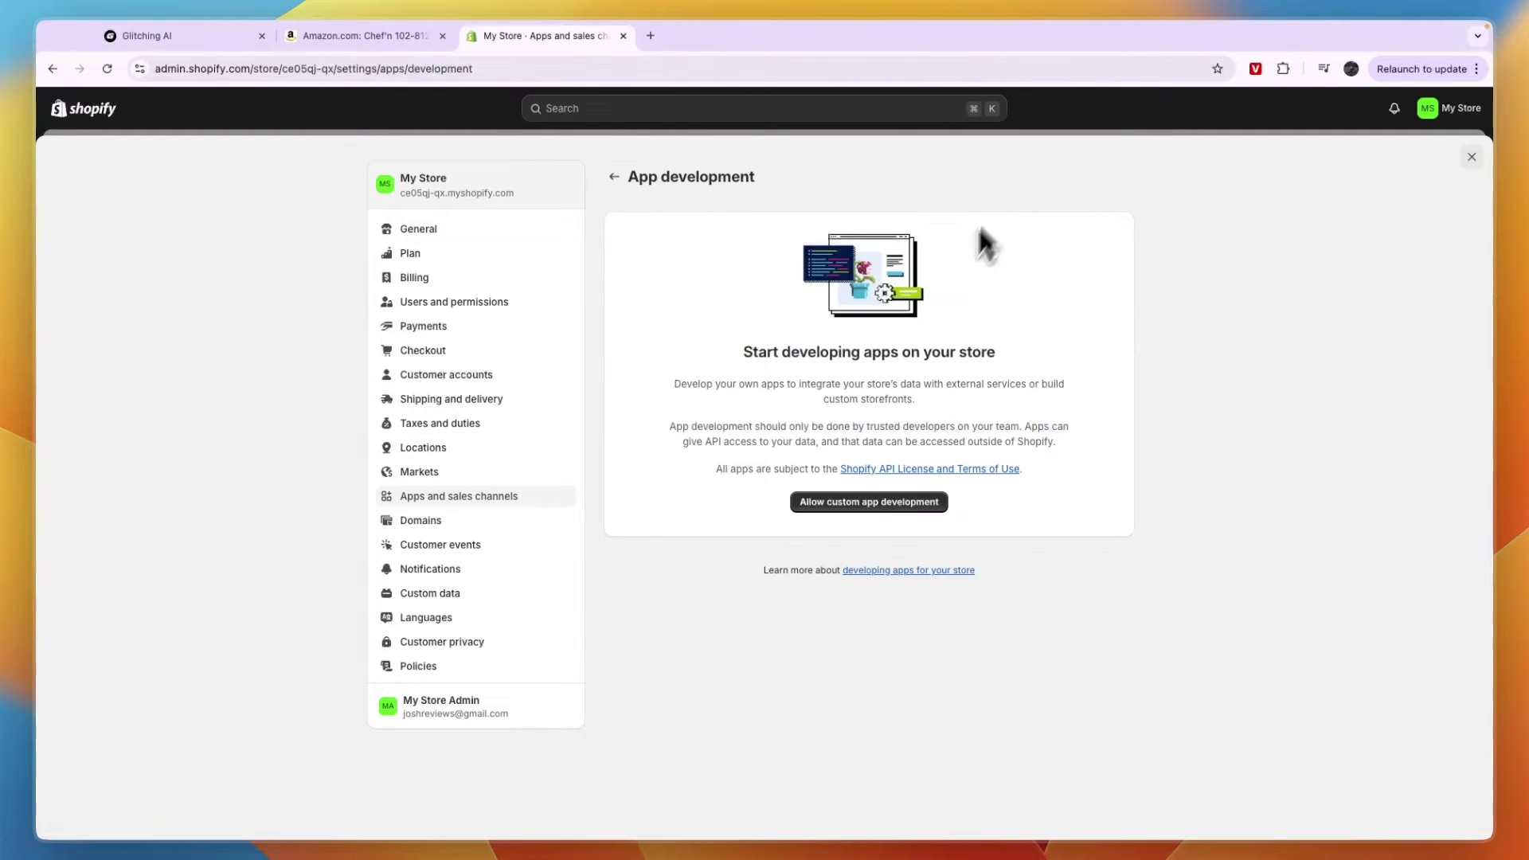
left_click(884, 508)
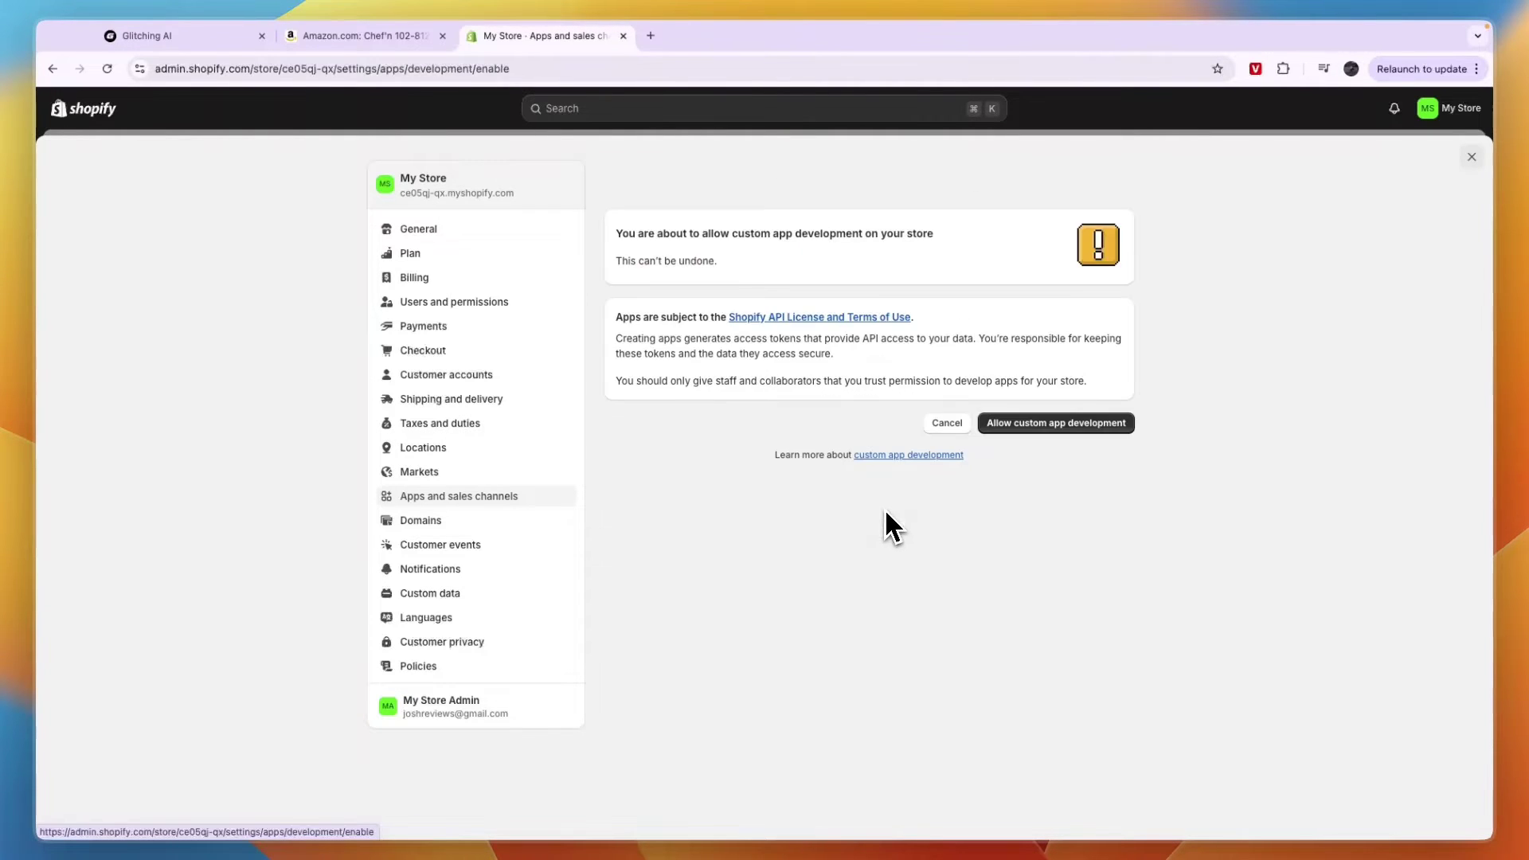
left_click(1038, 428)
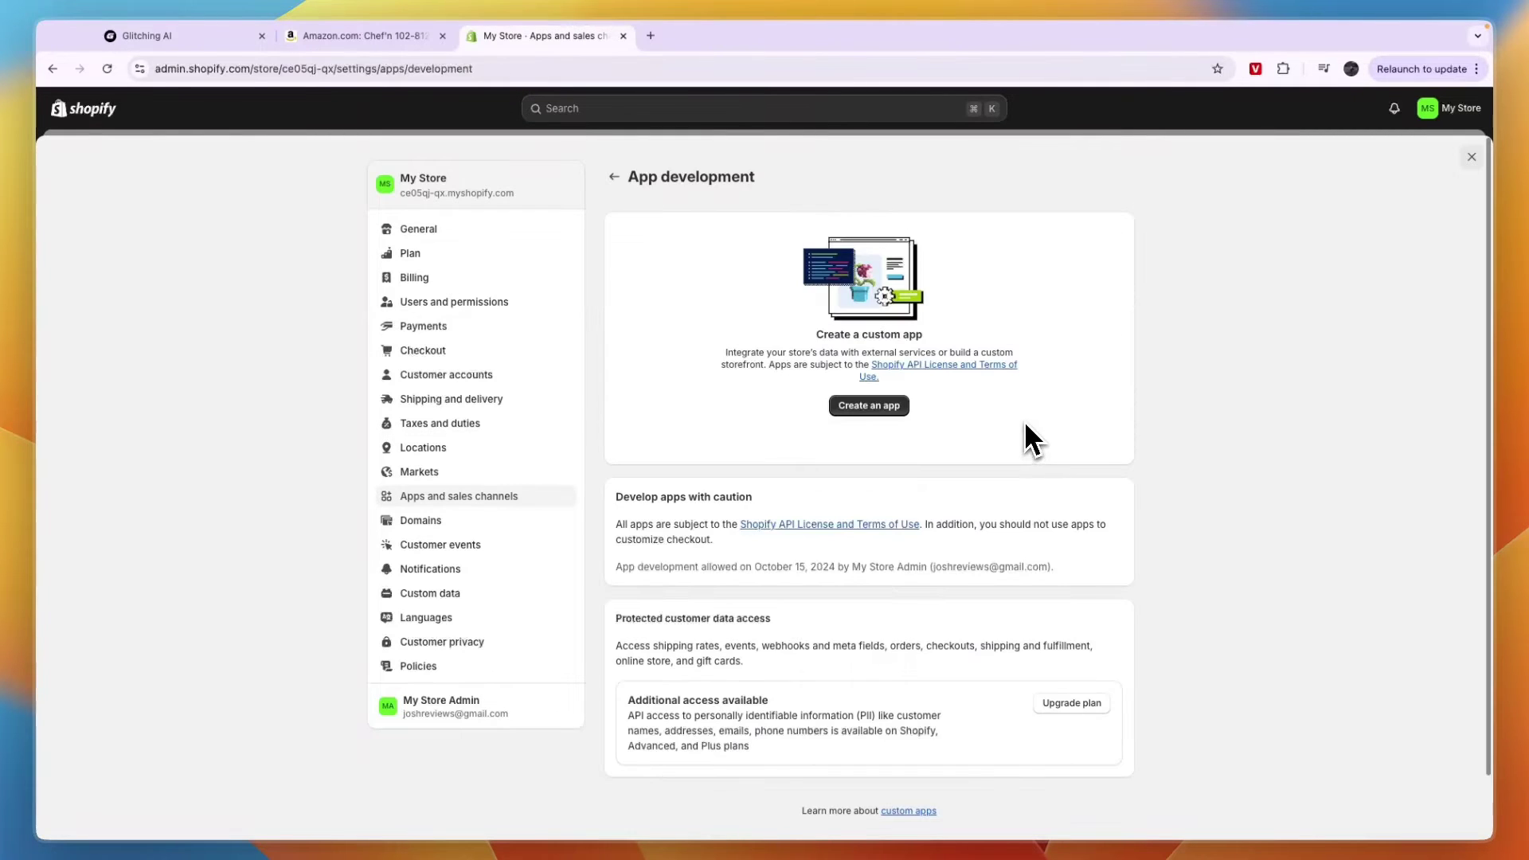
Create a new custom app named 'Glitching ai'.
left_click(868, 407)
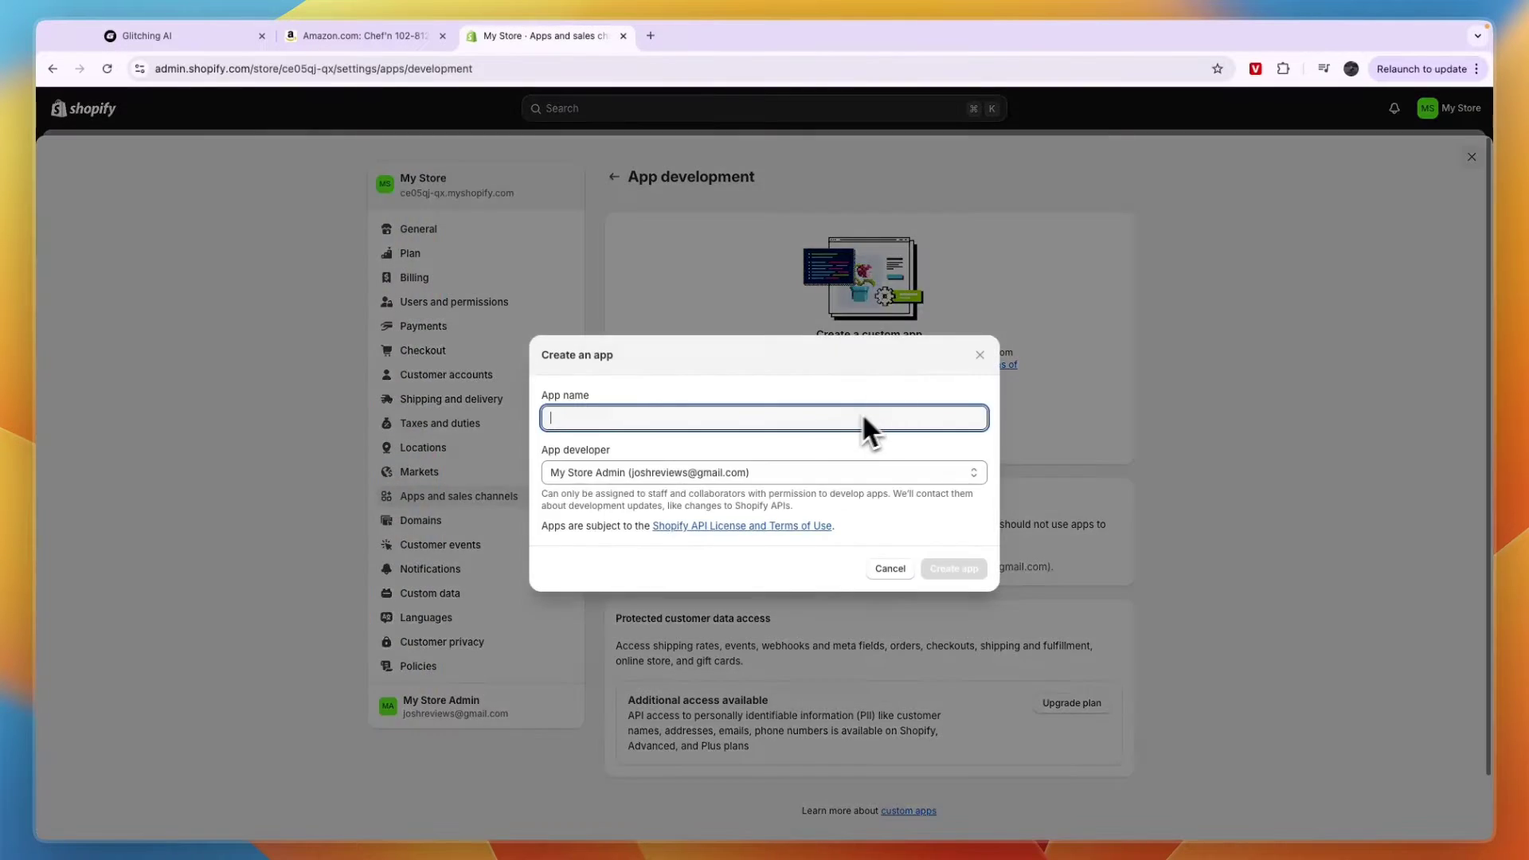
type("G")
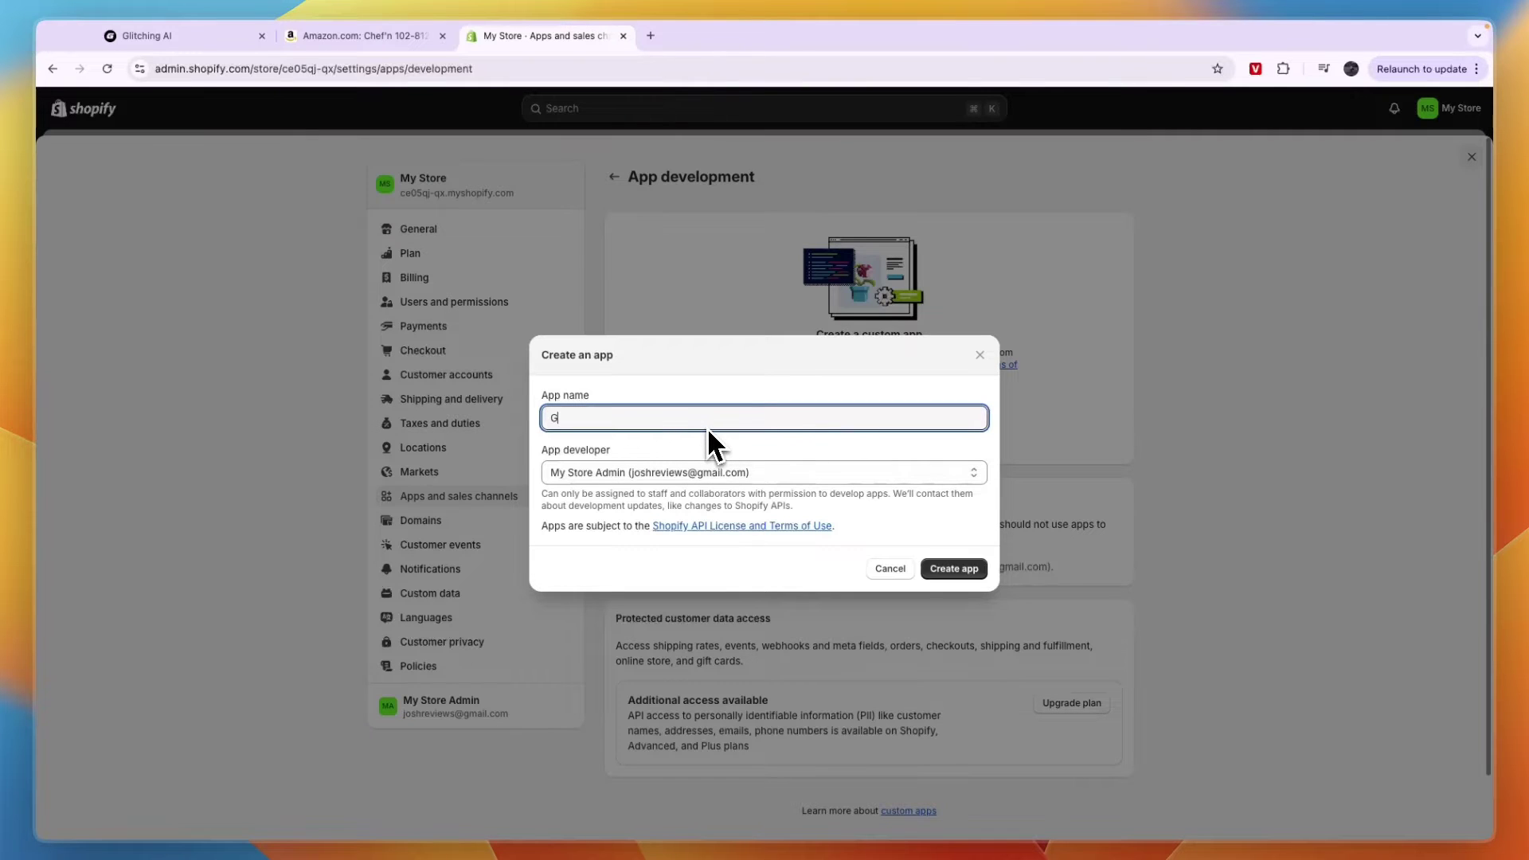
type("litching ai")
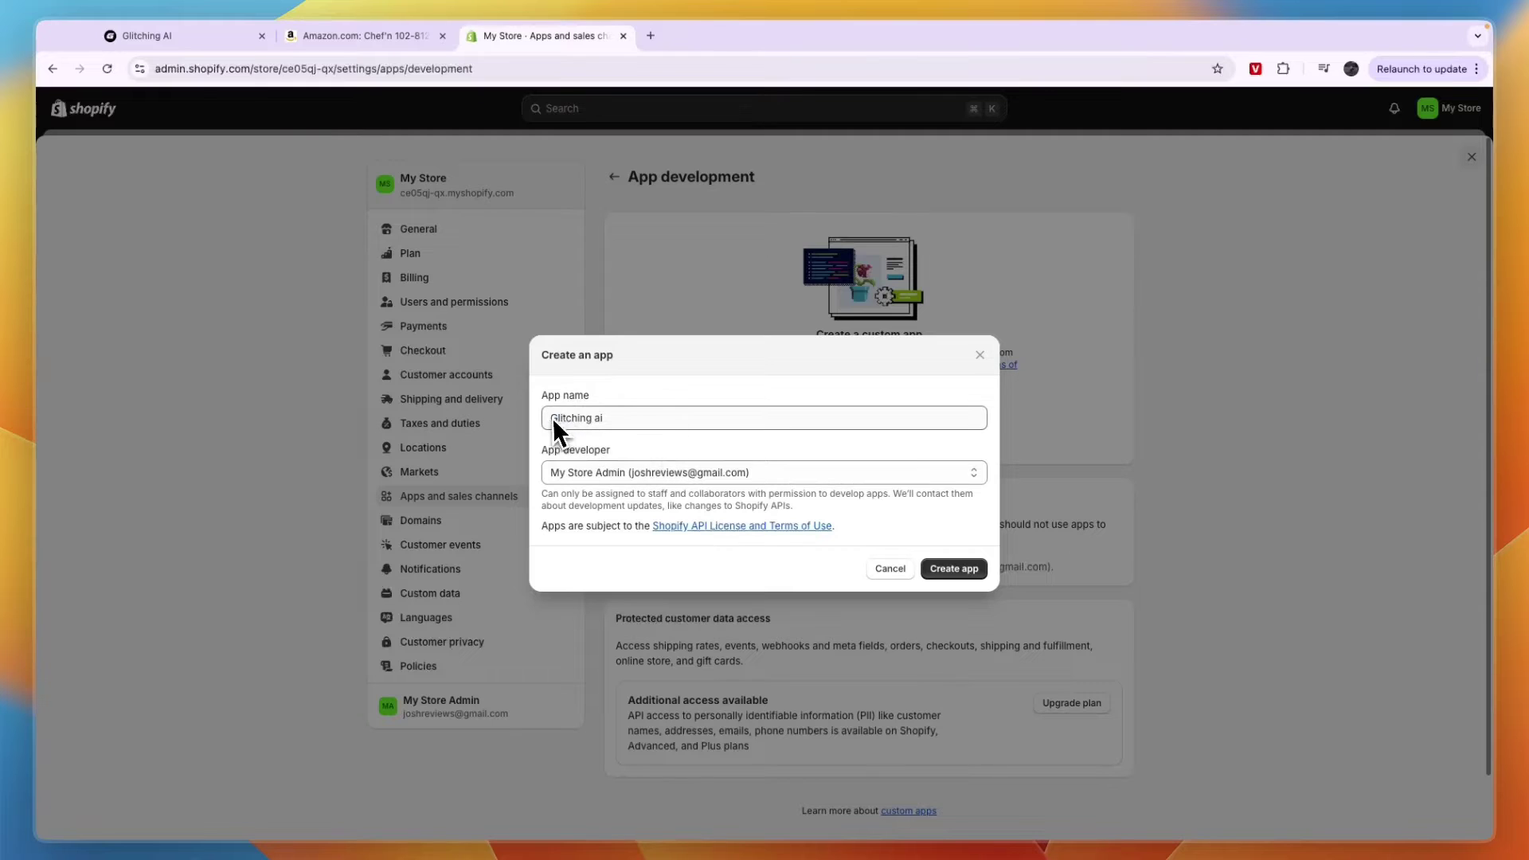
left_click(662, 448)
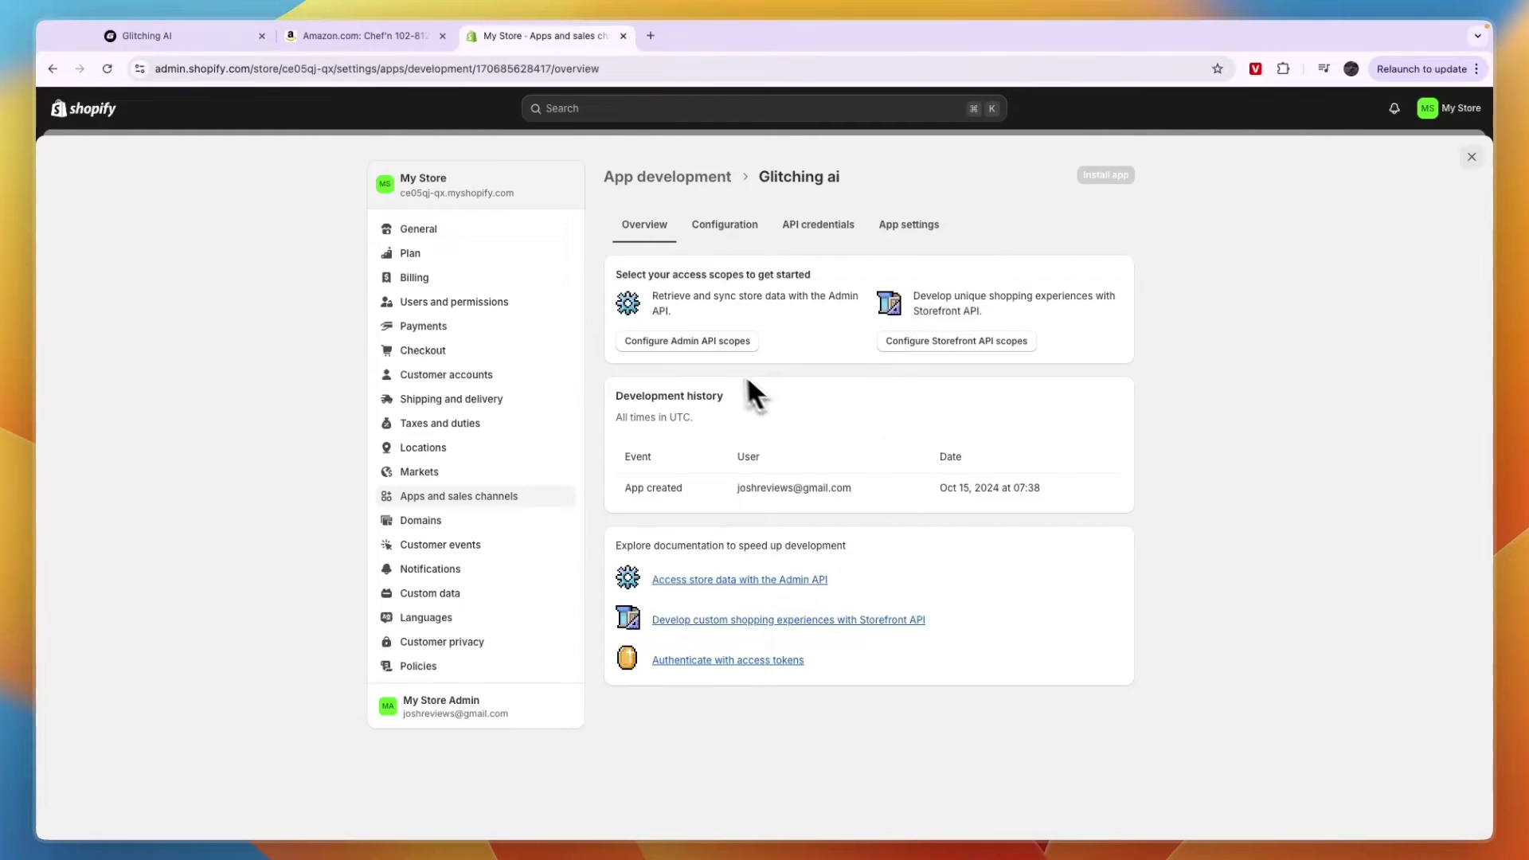
Grant the app read_products and write_products Admin API scopes and save.
left_click(689, 342)
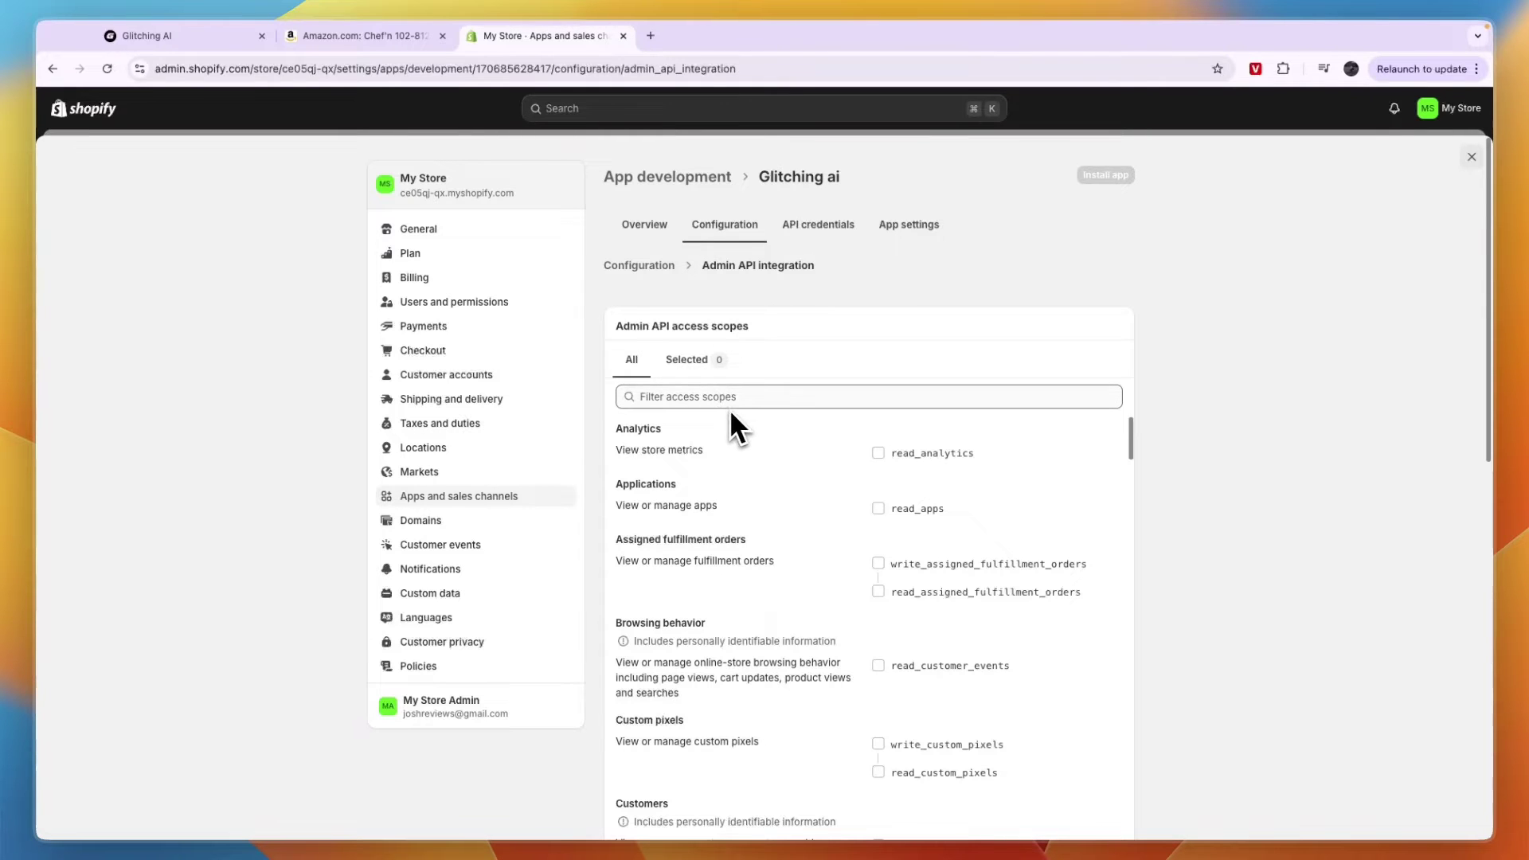
left_click(728, 404)
type("products")
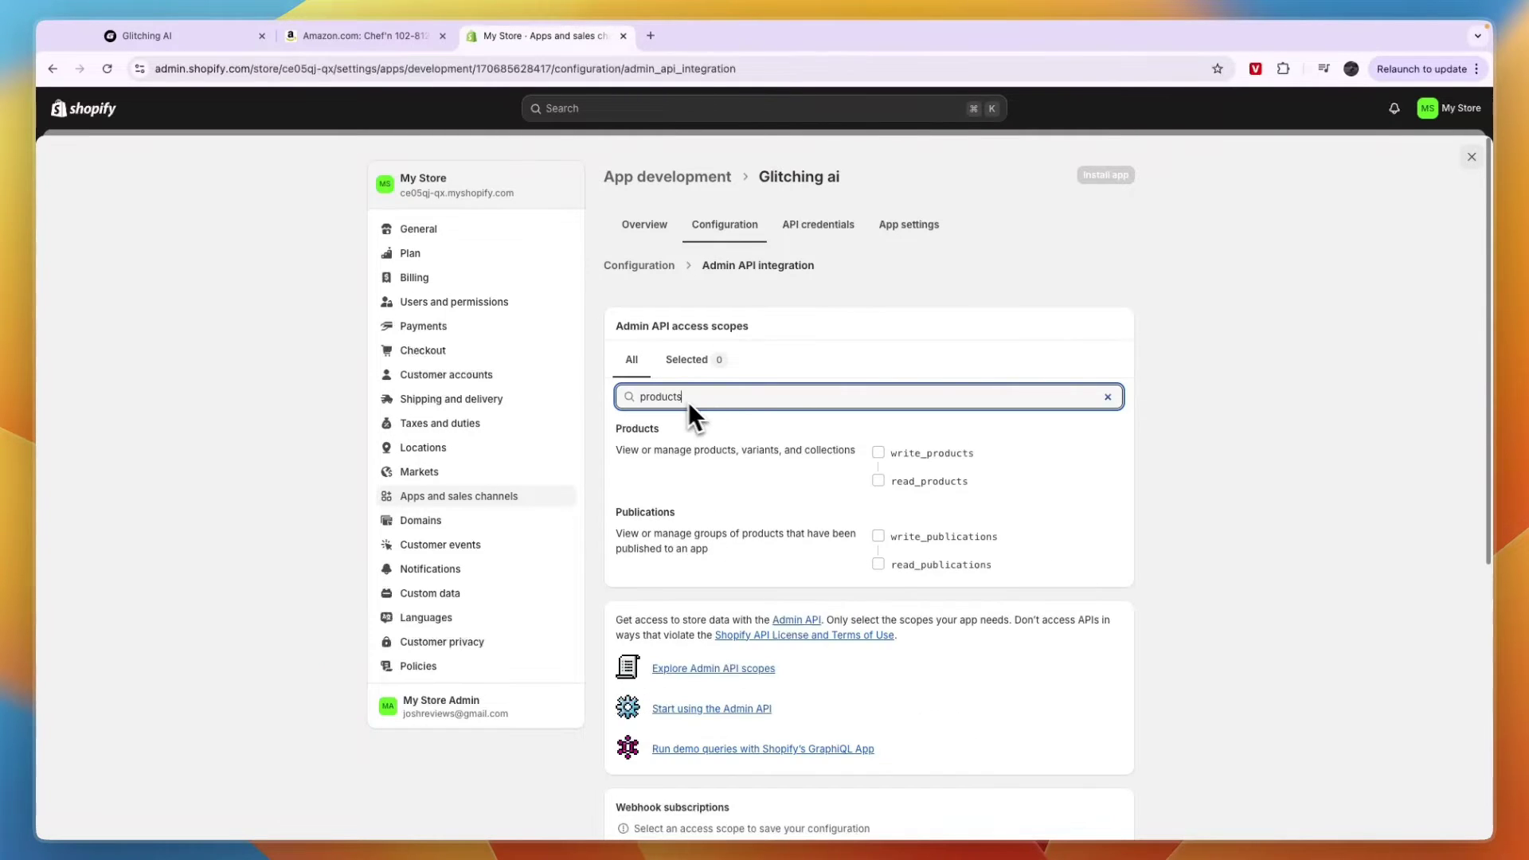
left_click(765, 430)
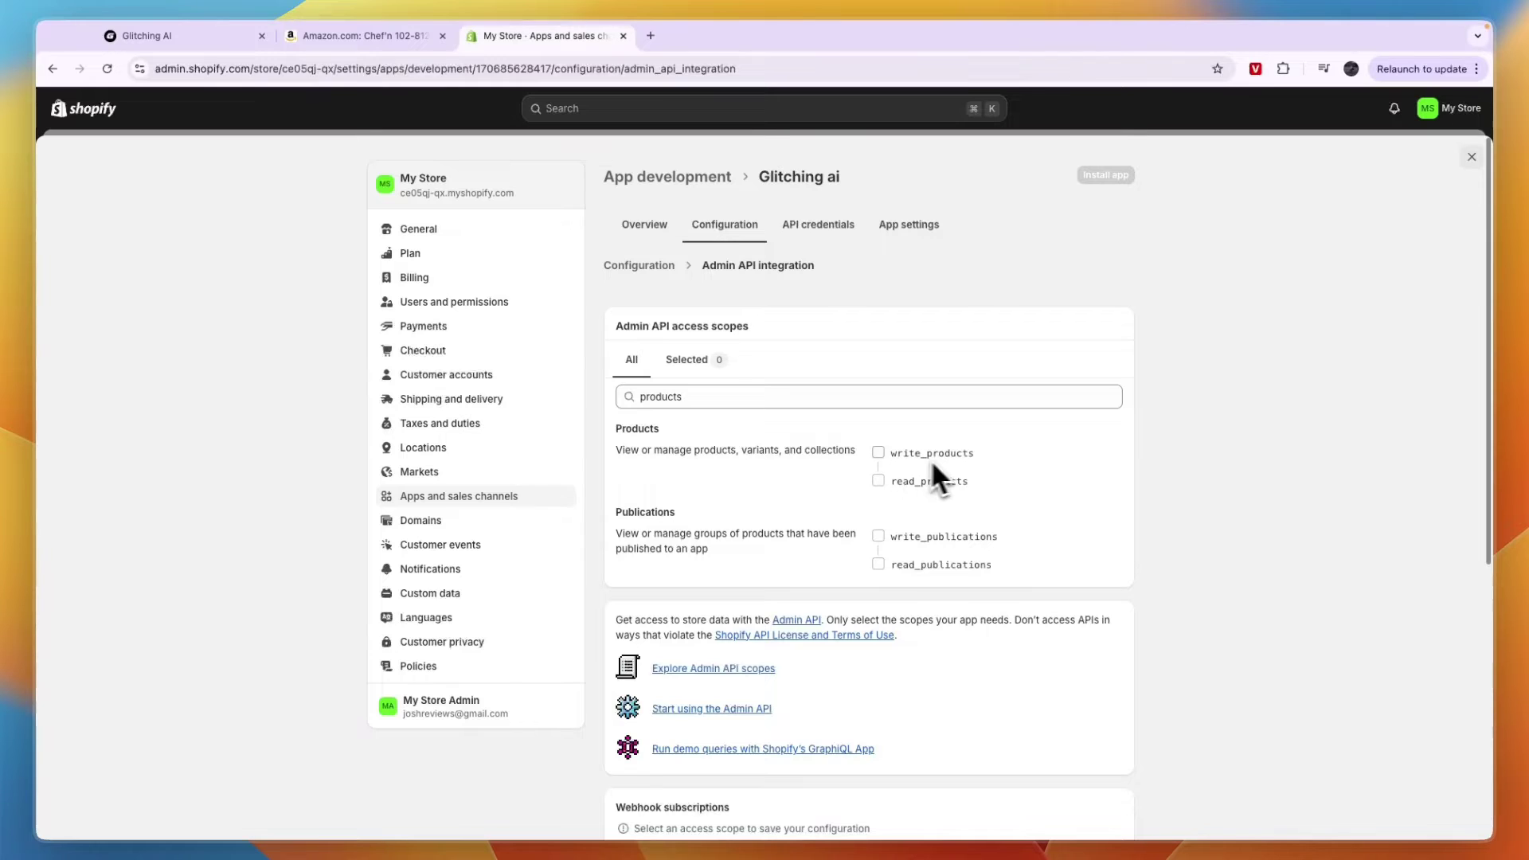
left_click(878, 453)
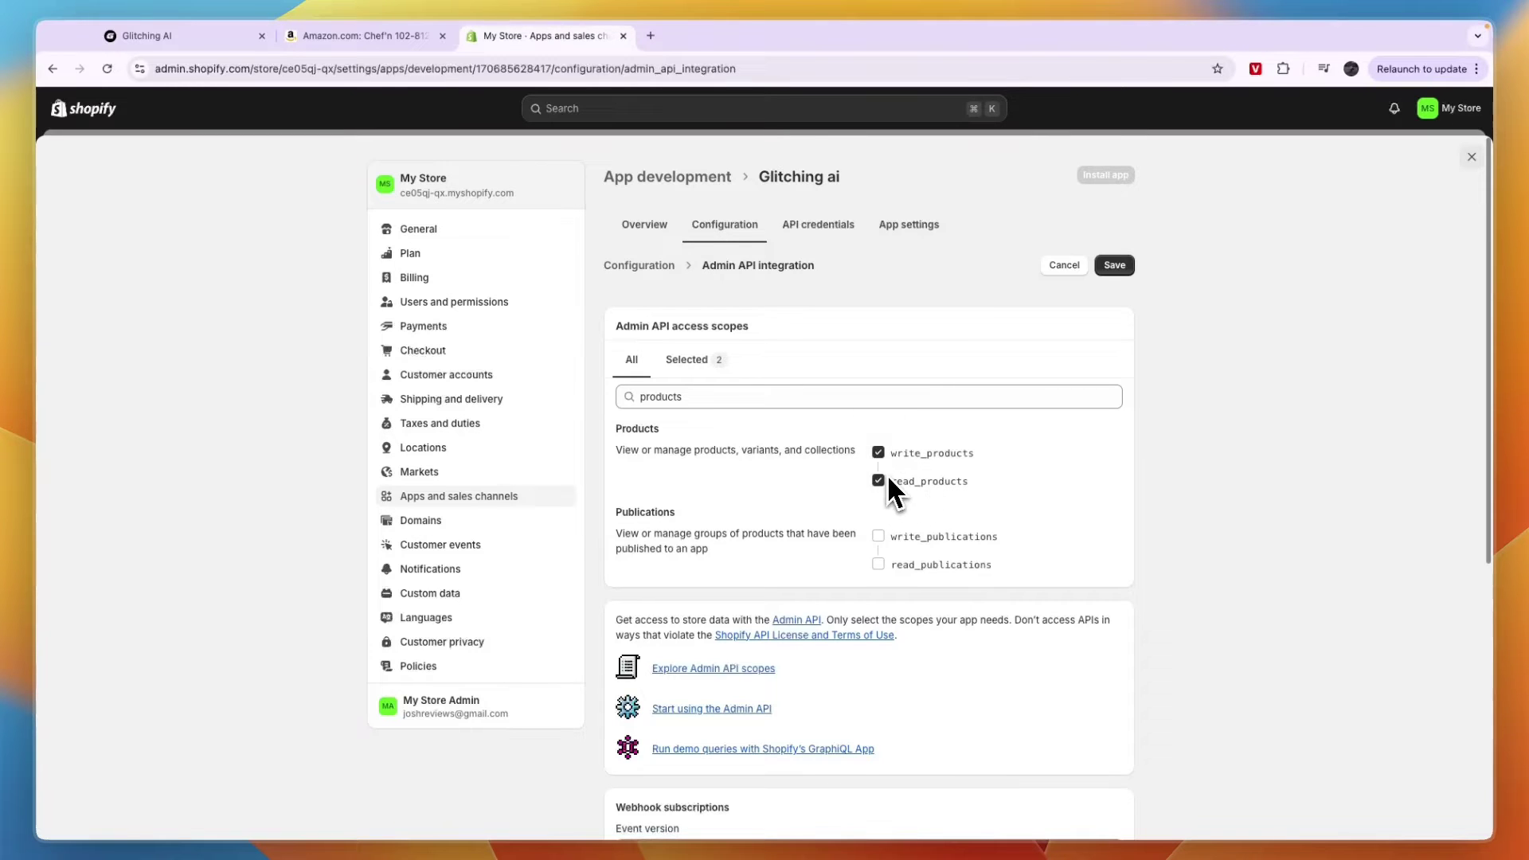
left_click(1113, 268)
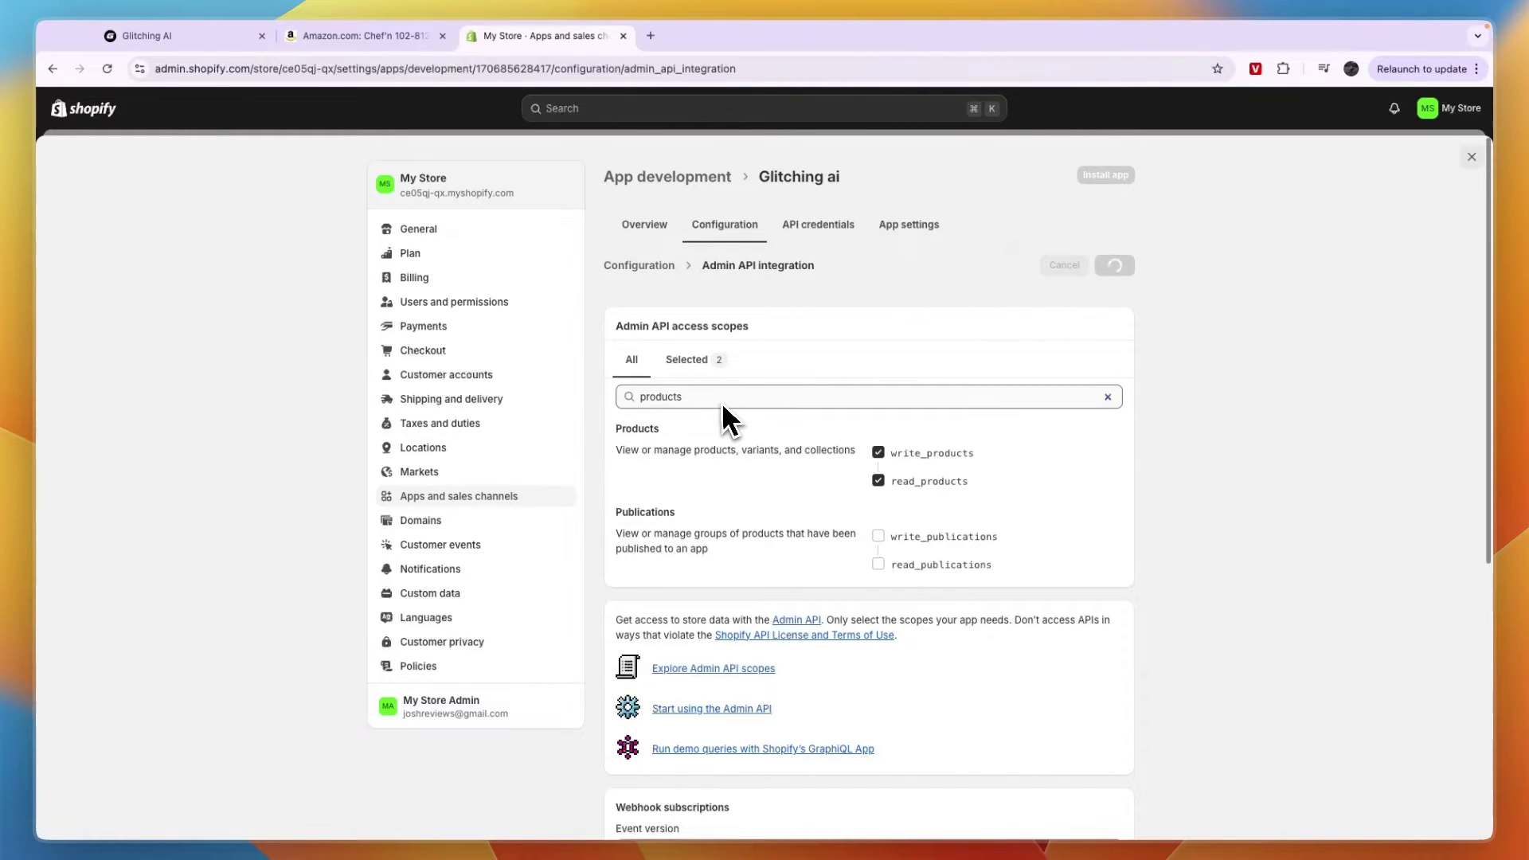
Filter the scopes for 'themes', grant read_themes and write_themes, and save.
left_click(656, 401)
double_click(656, 401)
right_click(652, 395)
key("Escape")
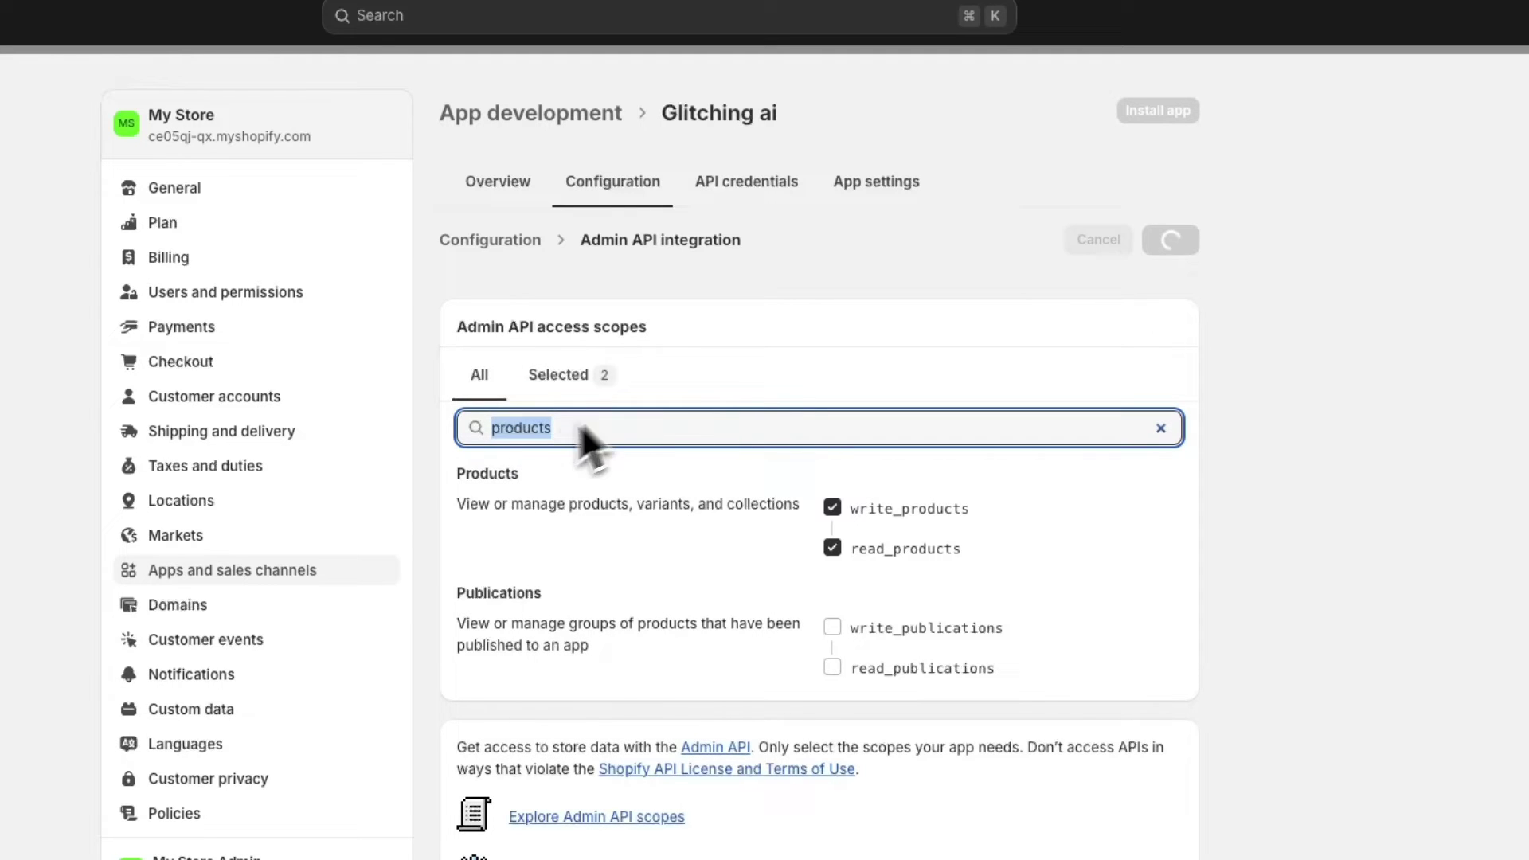
type("the")
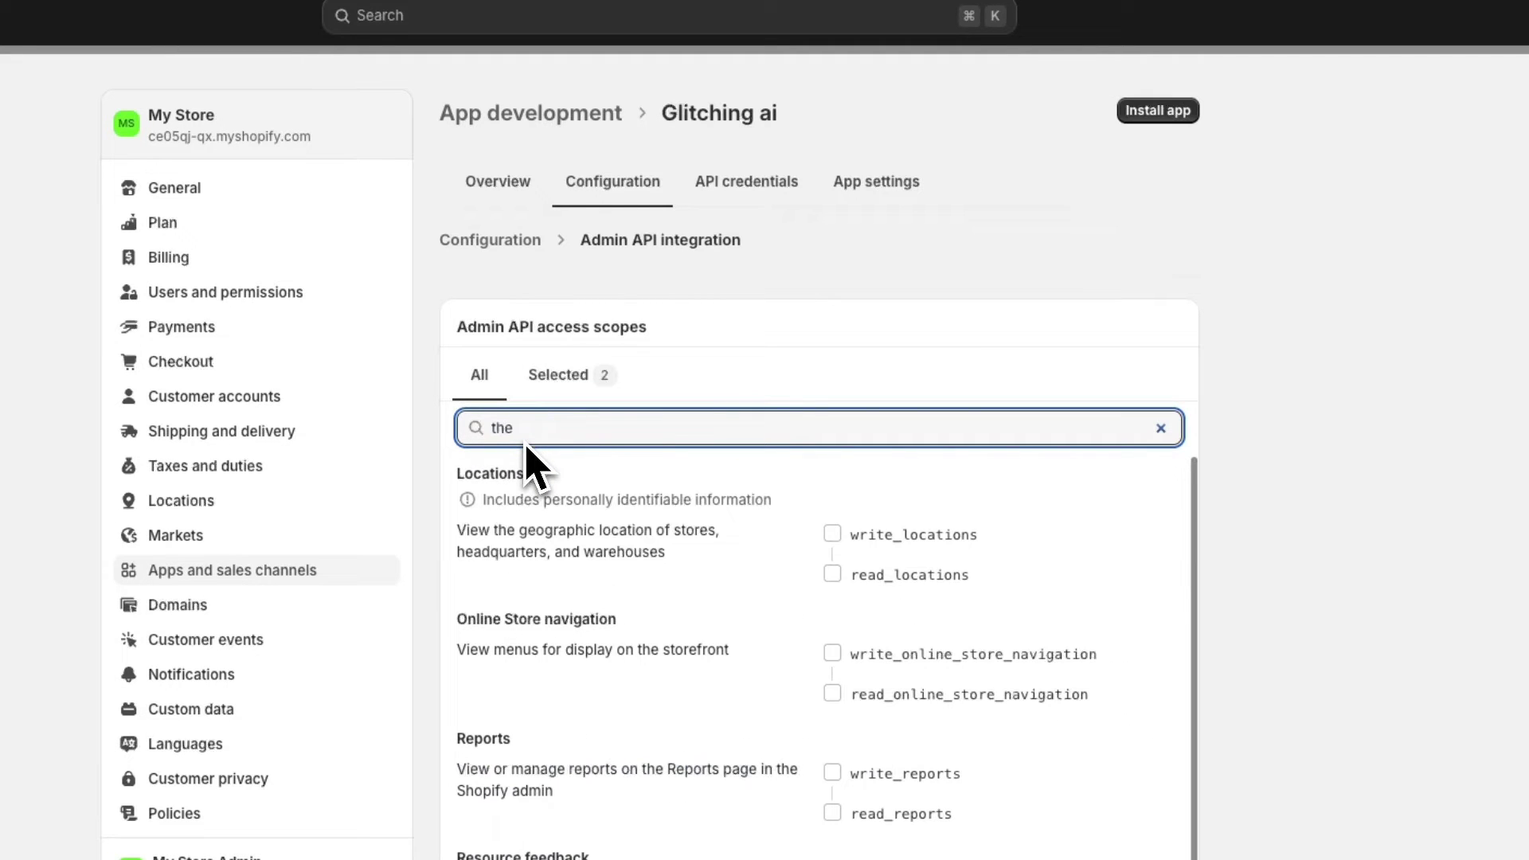
type("mes")
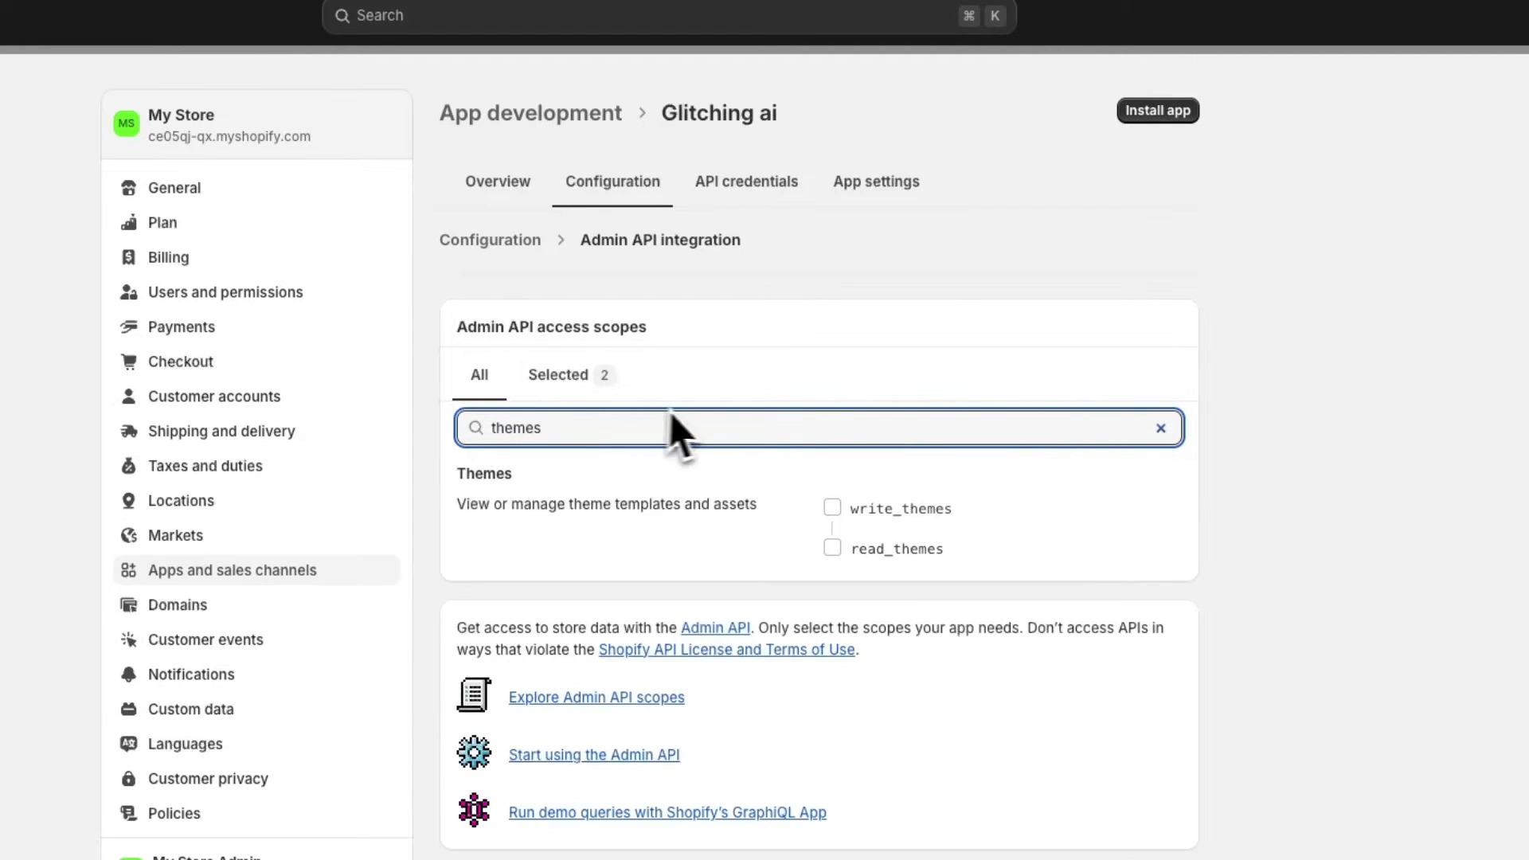
left_click(836, 509)
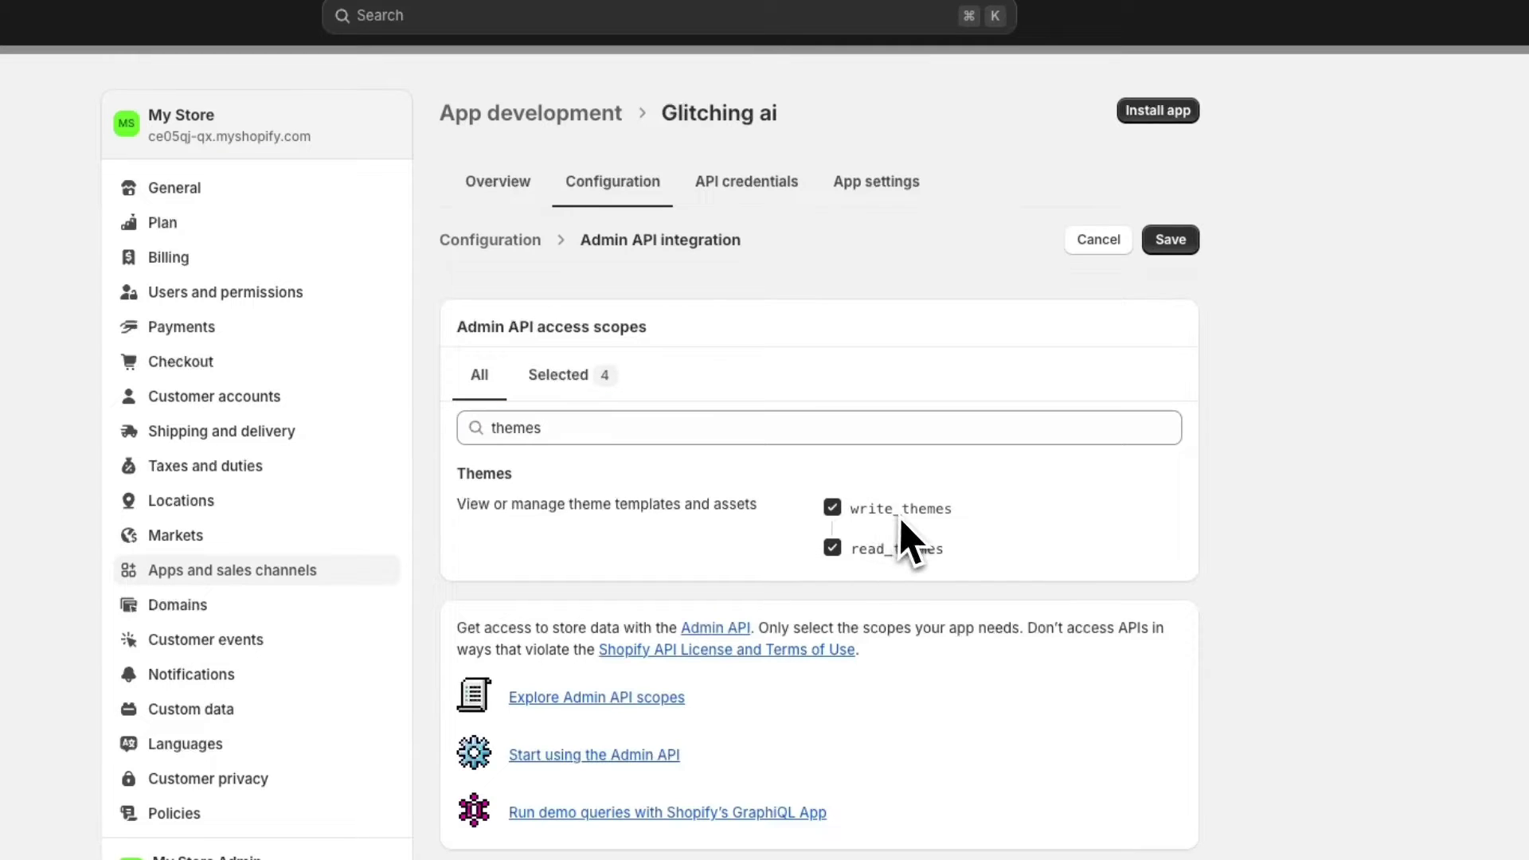
left_click(1164, 244)
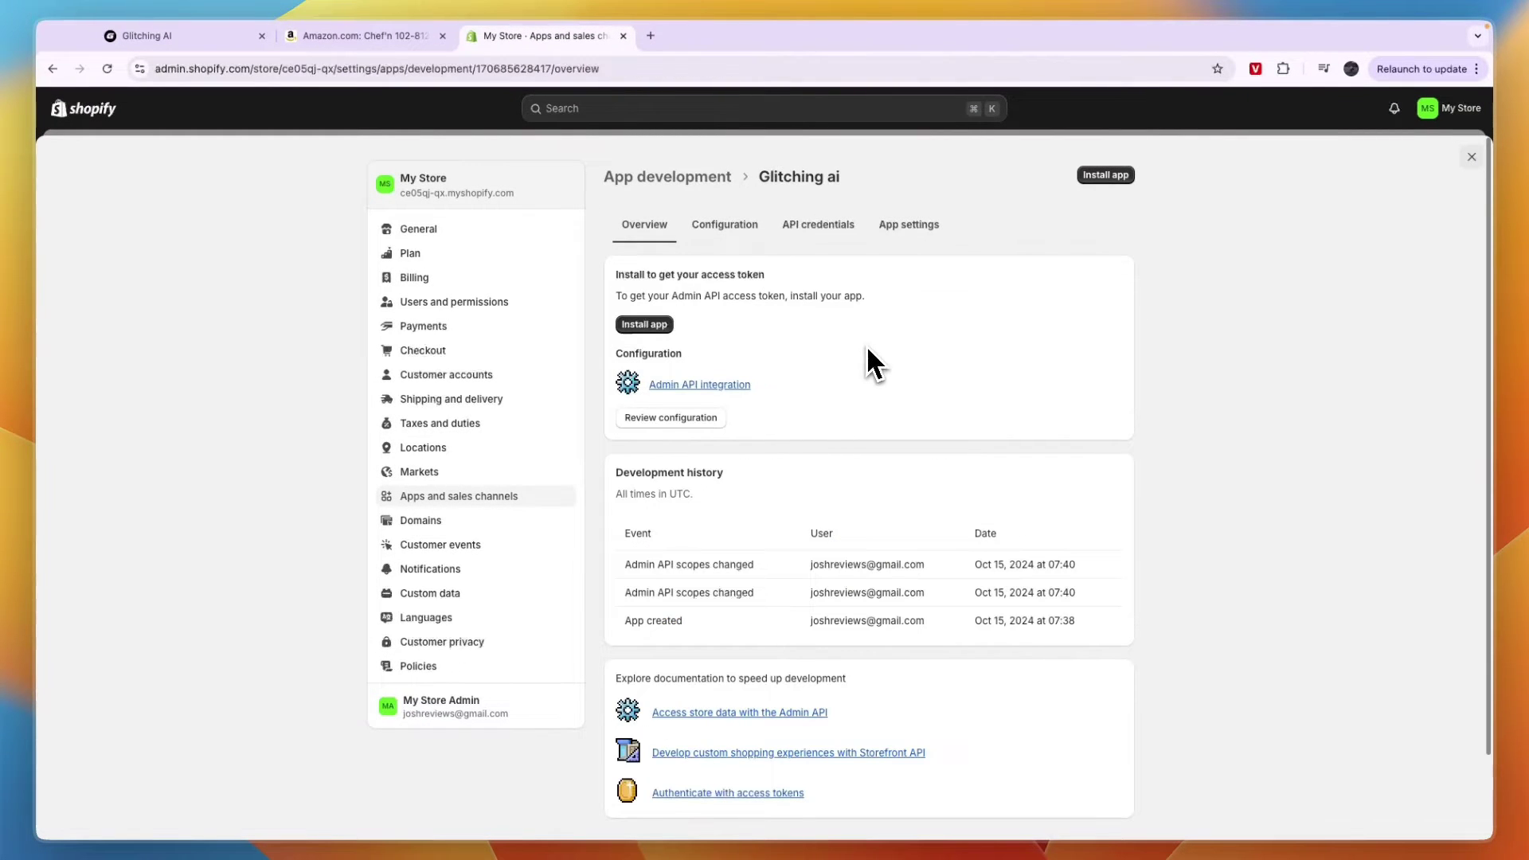
Install Glitching ai on the store and reveal its Admin API access token.
left_click(653, 323)
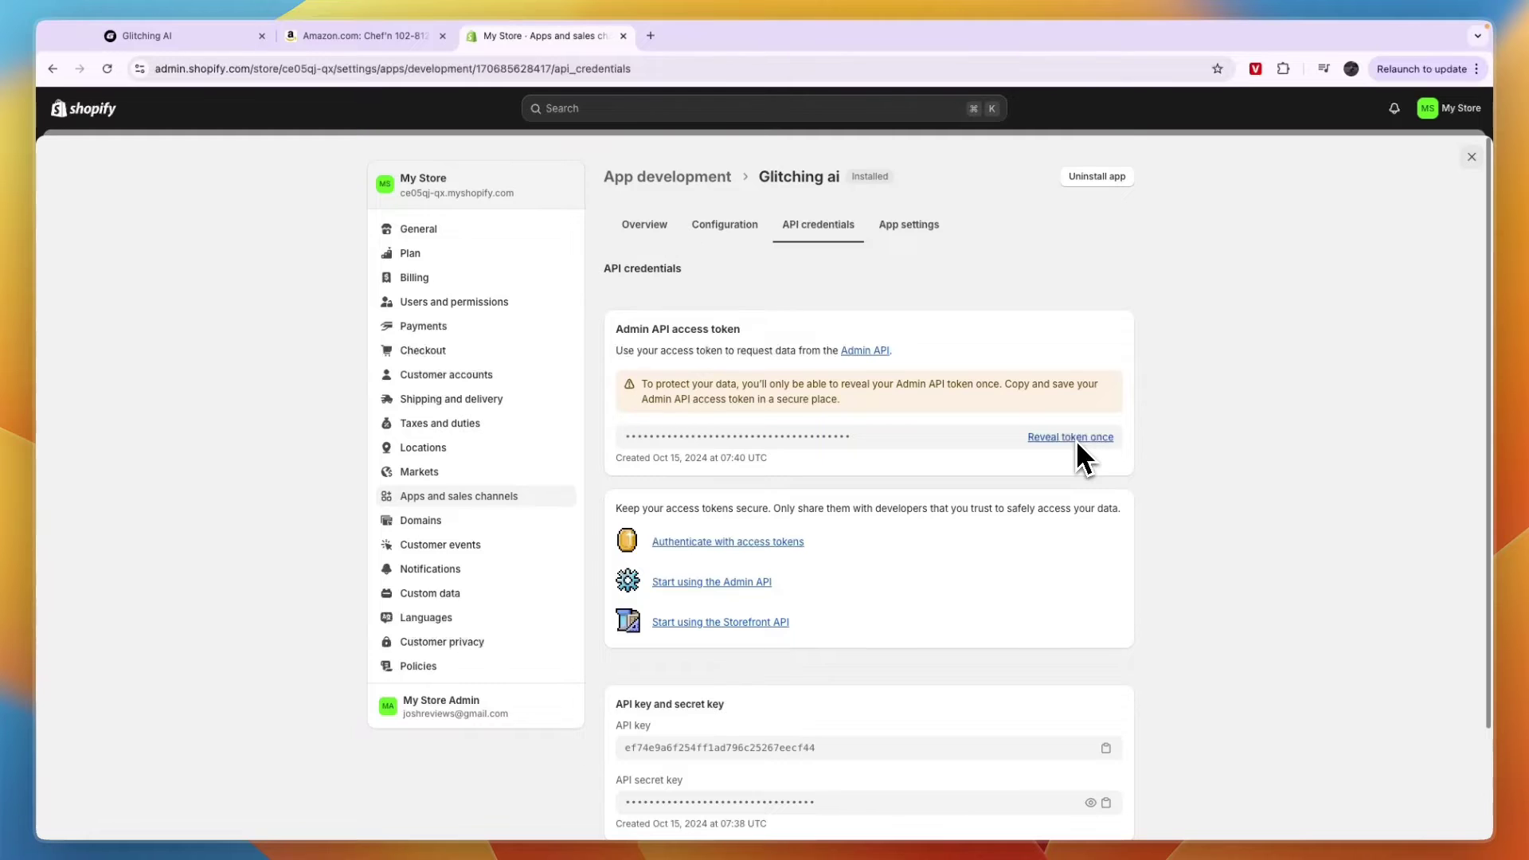
left_click(1077, 439)
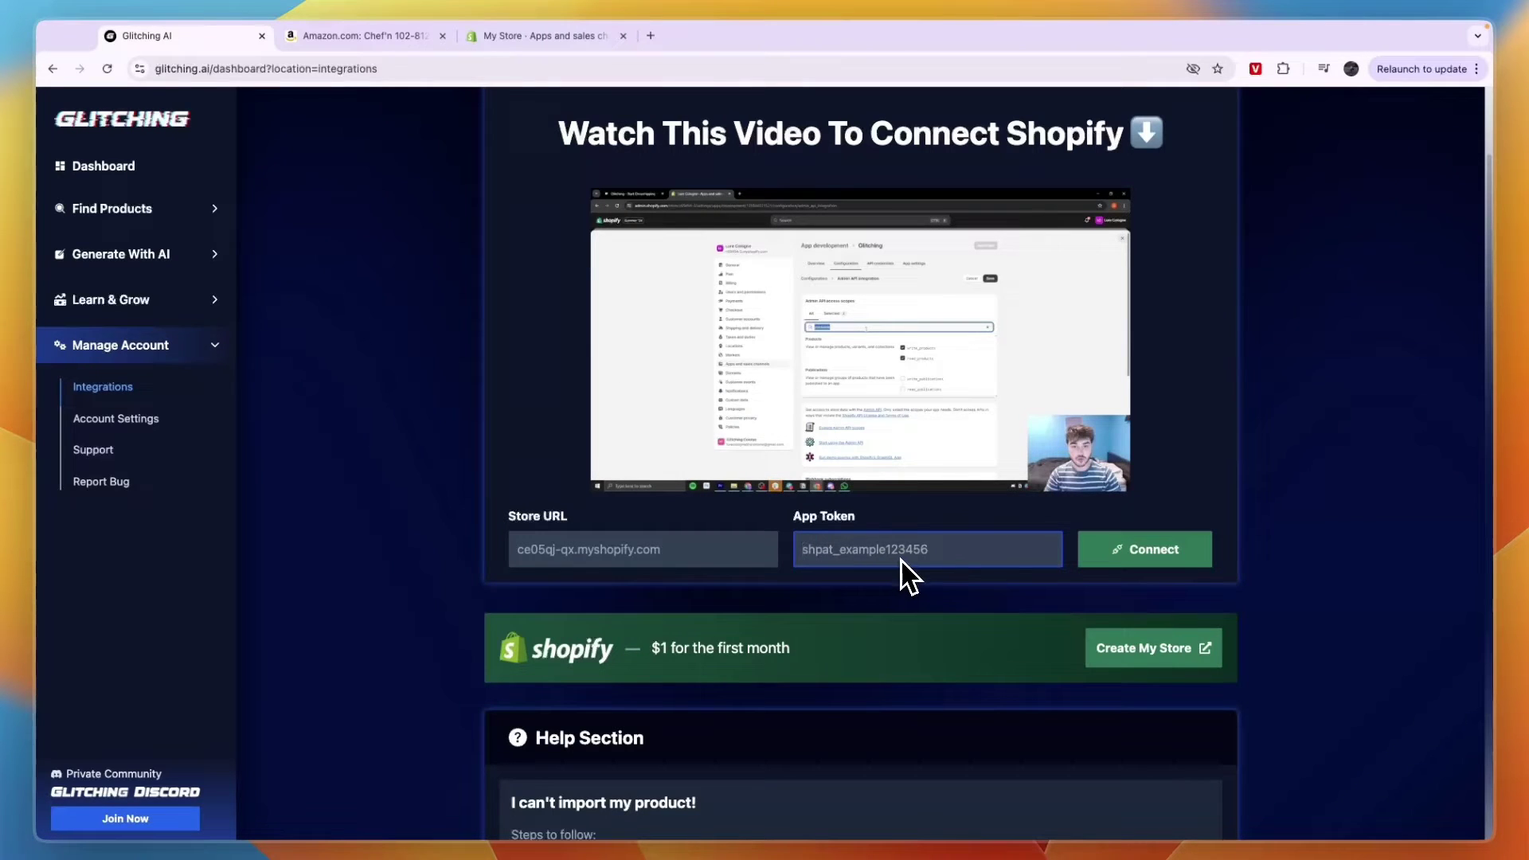
Paste the Shopify access token into Glitching AI's App Token field to connect the store.
key("super+v")
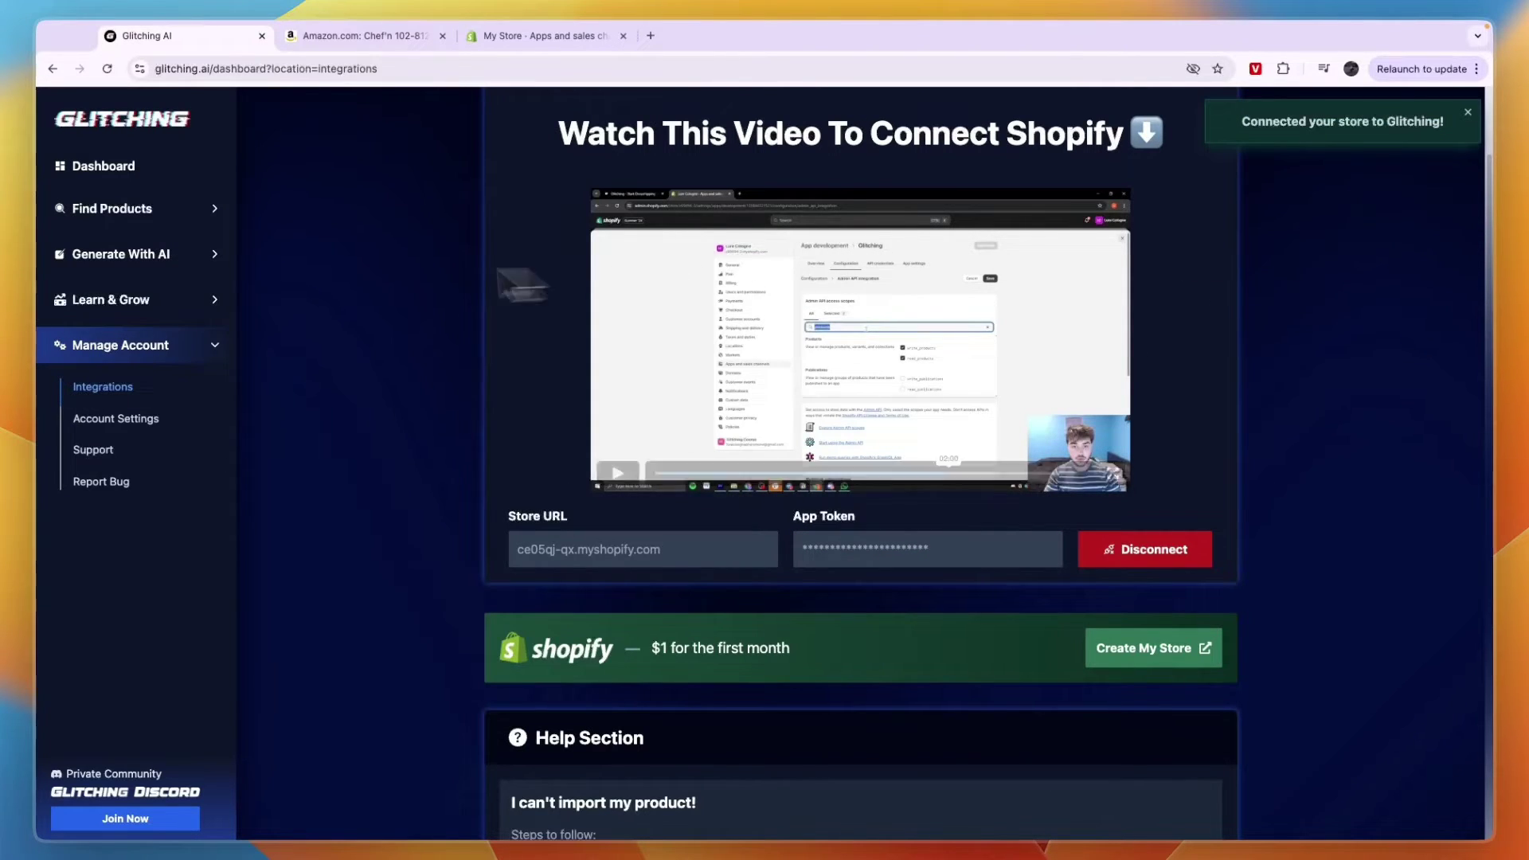
Start Glitch Mode from the dashboard to search for a product automatically.
left_click(126, 171)
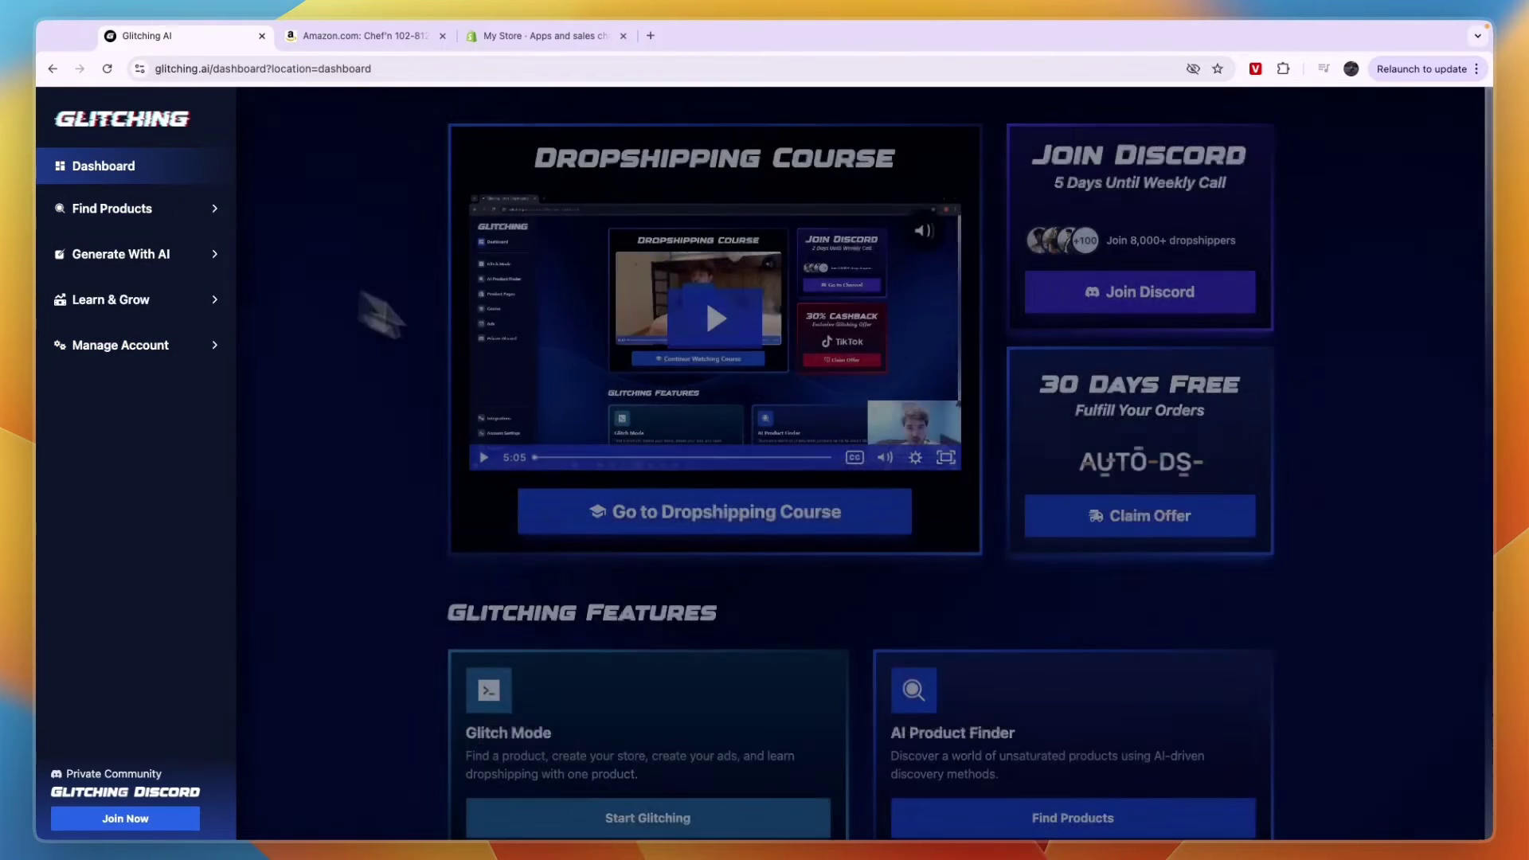
scroll(587, 614, "down", 4)
scroll(683, 614, "down", 2)
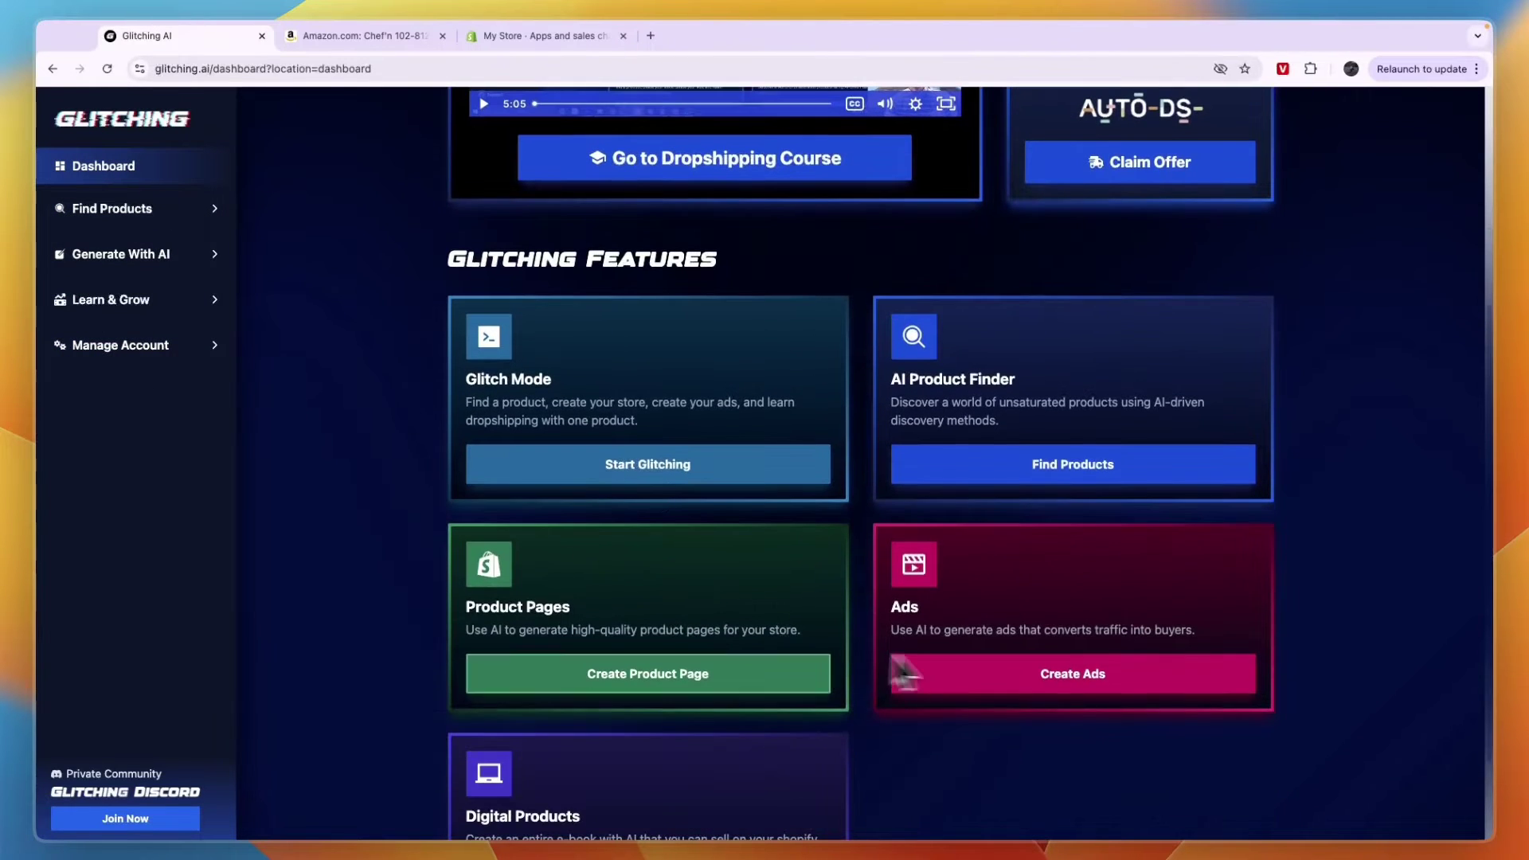
left_click(667, 464)
left_click(686, 472)
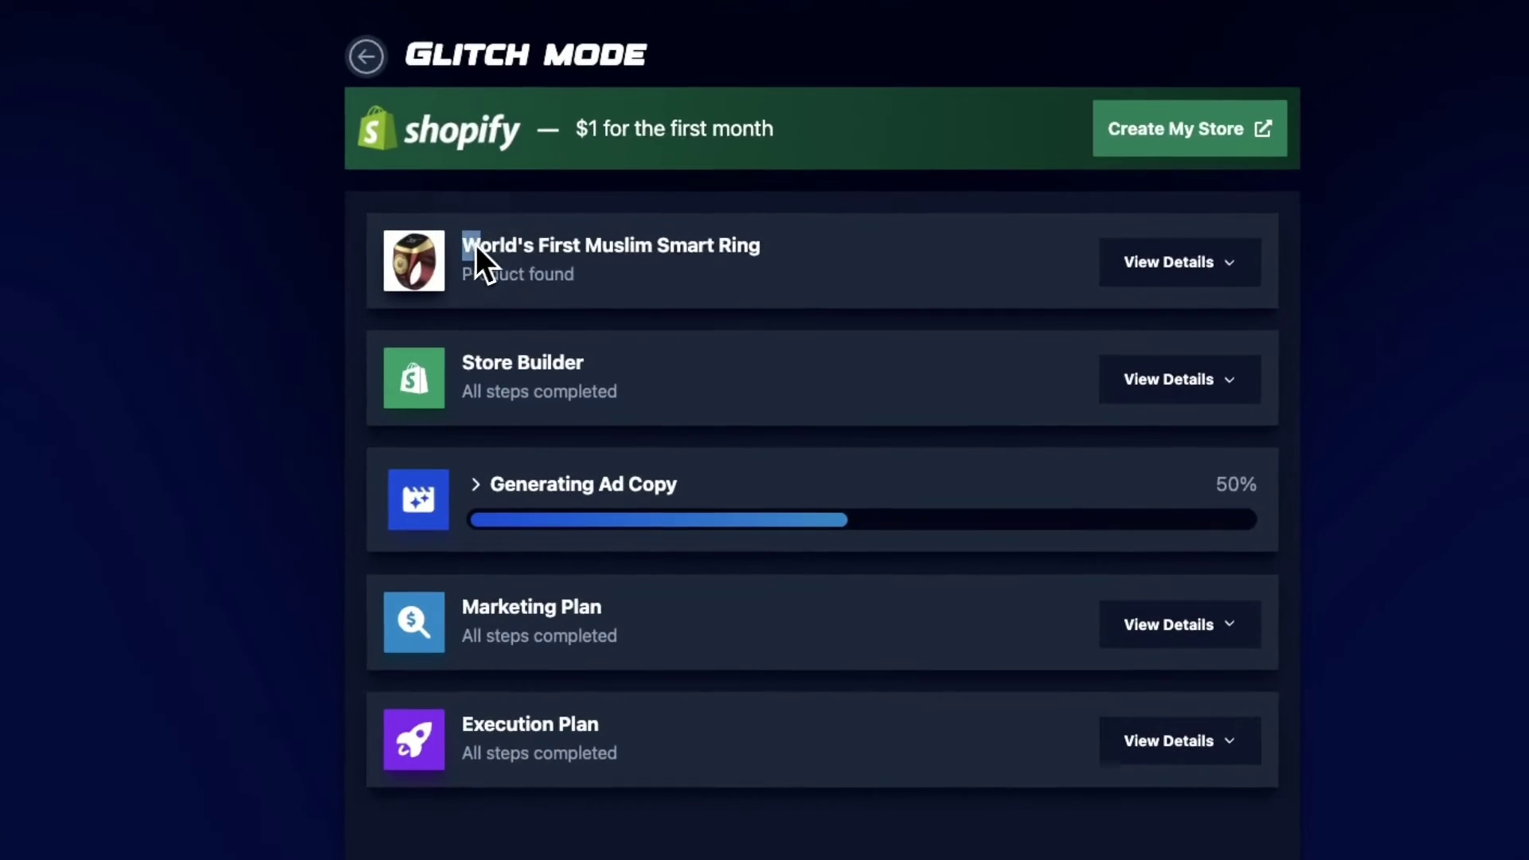
Review the World's First Muslim Smart Ring: $29.99 price, $20.86 profit, market fit.
left_click_drag(614, 264, 710, 266)
left_click(734, 250)
left_click(1164, 263)
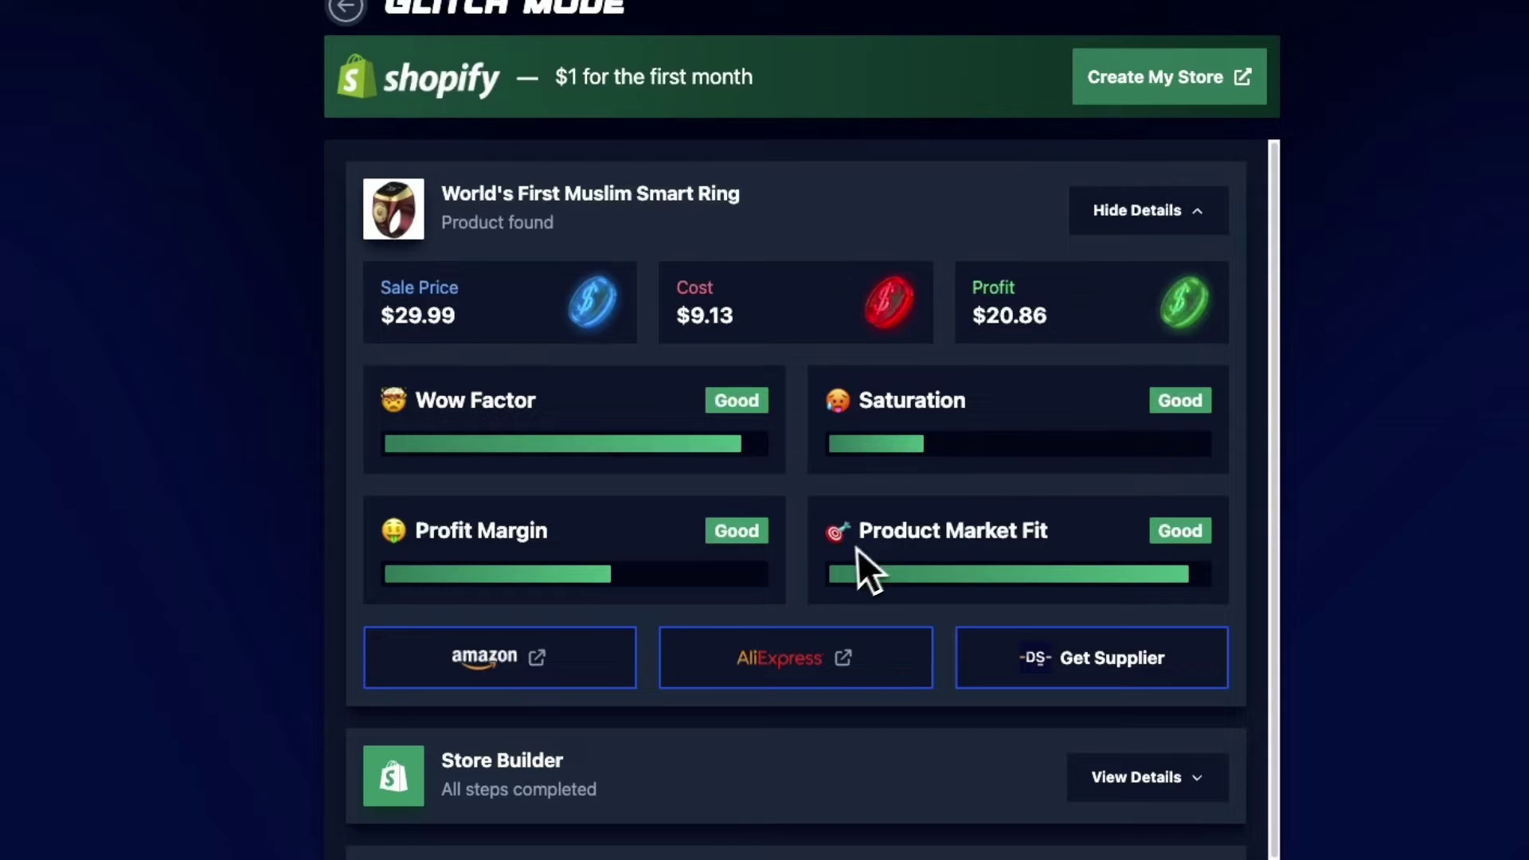
left_click_drag(854, 548, 1090, 535)
left_click(1067, 543)
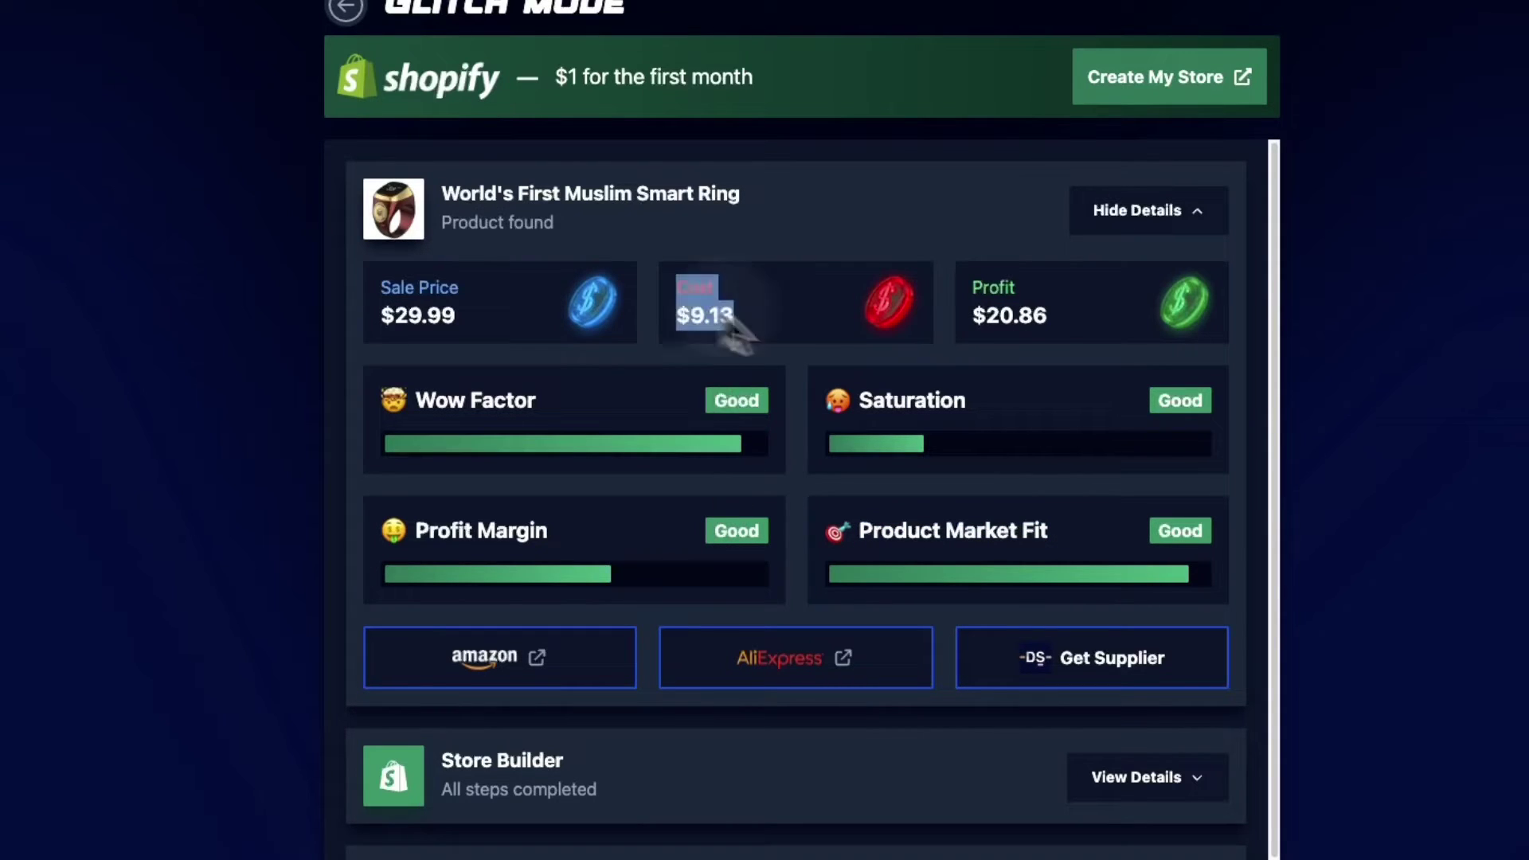
left_click(781, 334)
left_click_drag(381, 316, 407, 322)
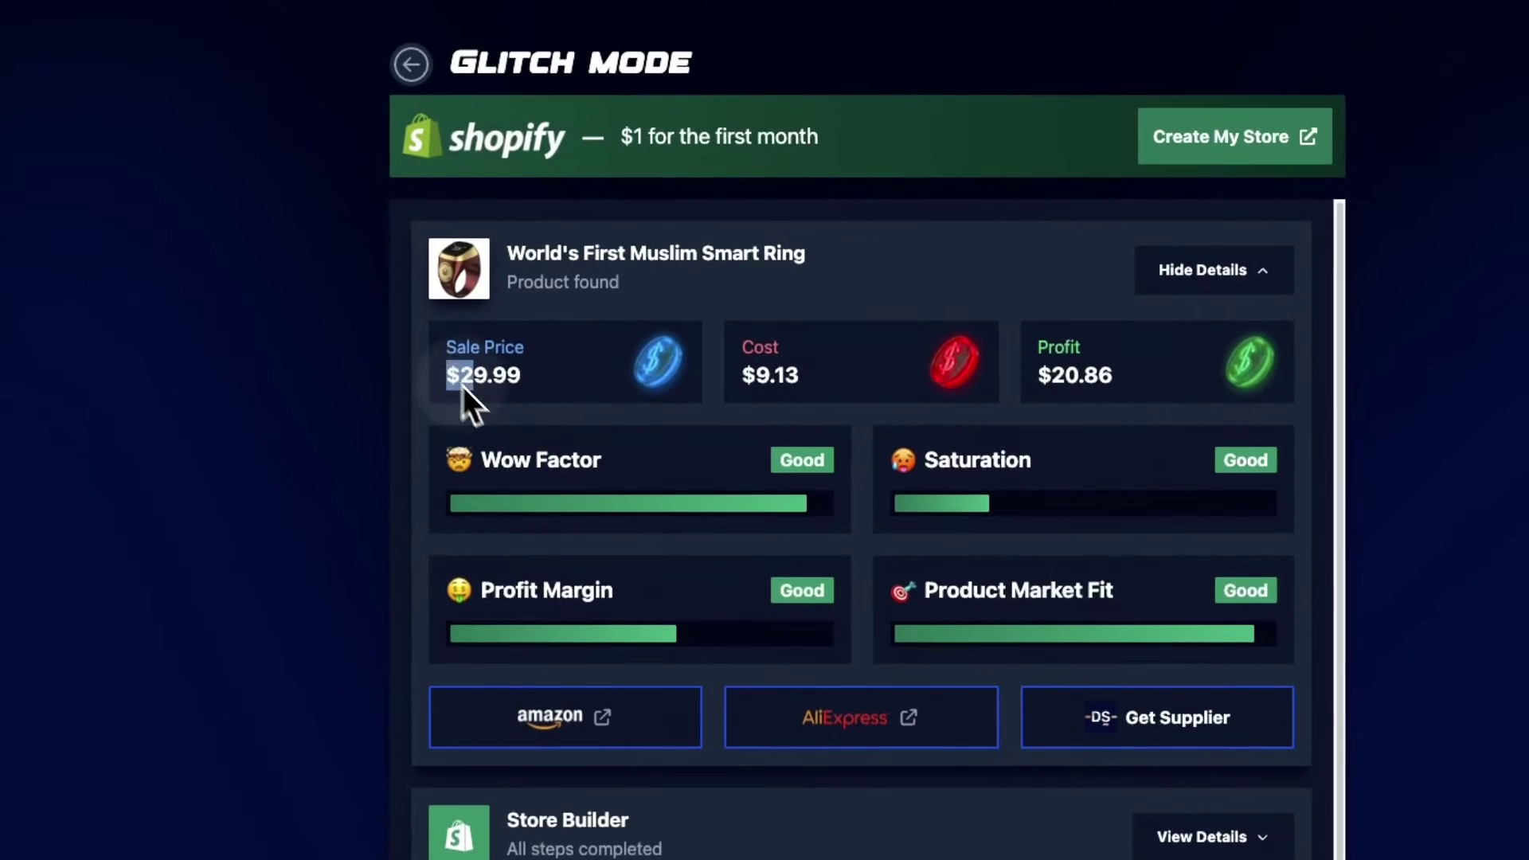
left_click(573, 394)
left_click_drag(1040, 379, 1119, 381)
left_click(1097, 389)
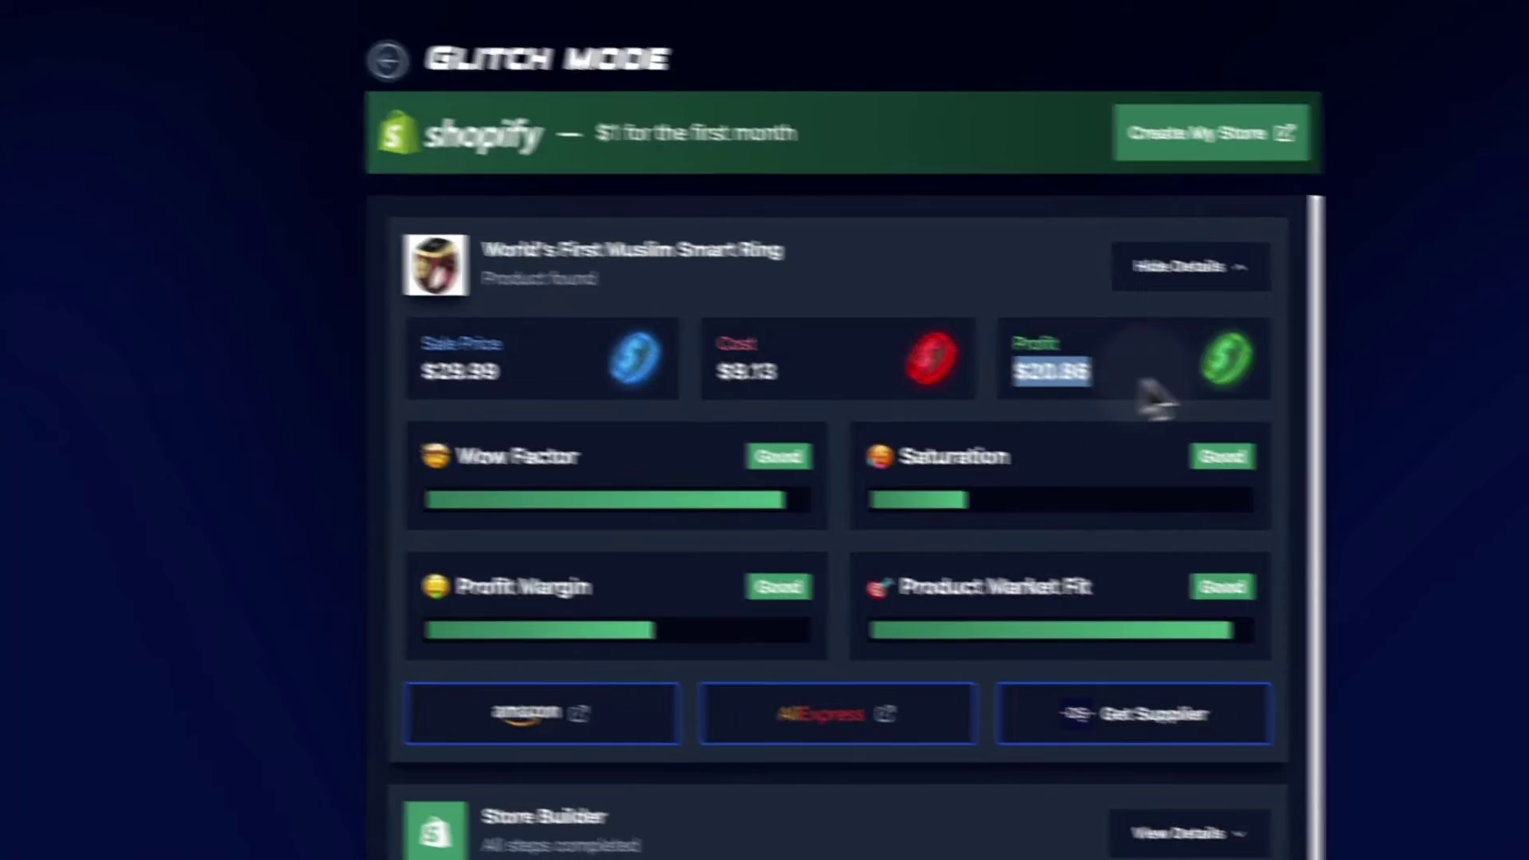
scroll(732, 505, "down", 3)
scroll(733, 510, "up", 3)
Import the generated PraySmart Ring product page to Shopify using the DAWN theme.
scroll(864, 474, "down", 2)
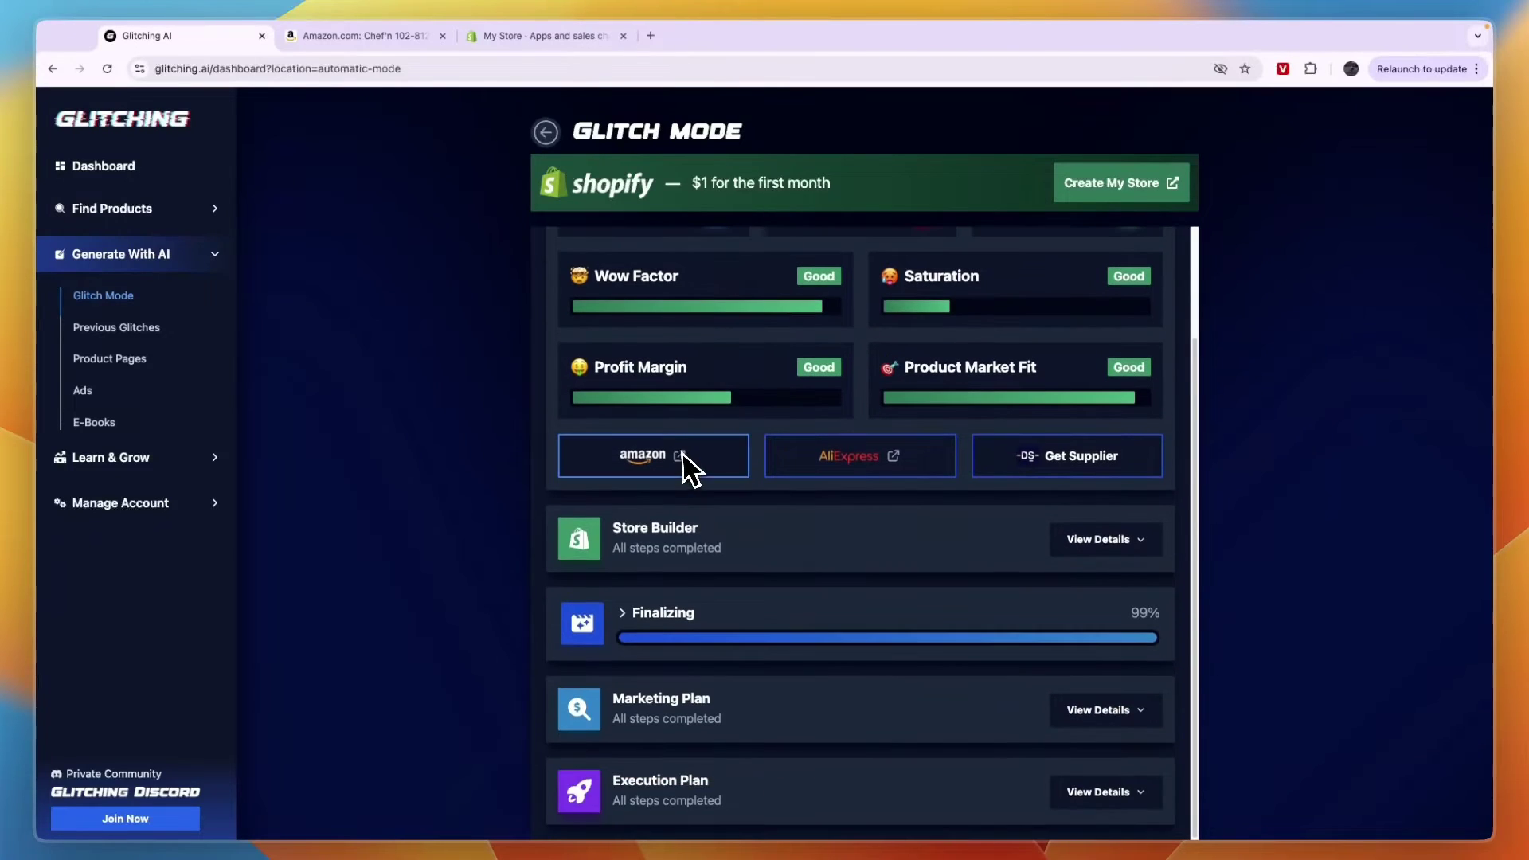
left_click(870, 536)
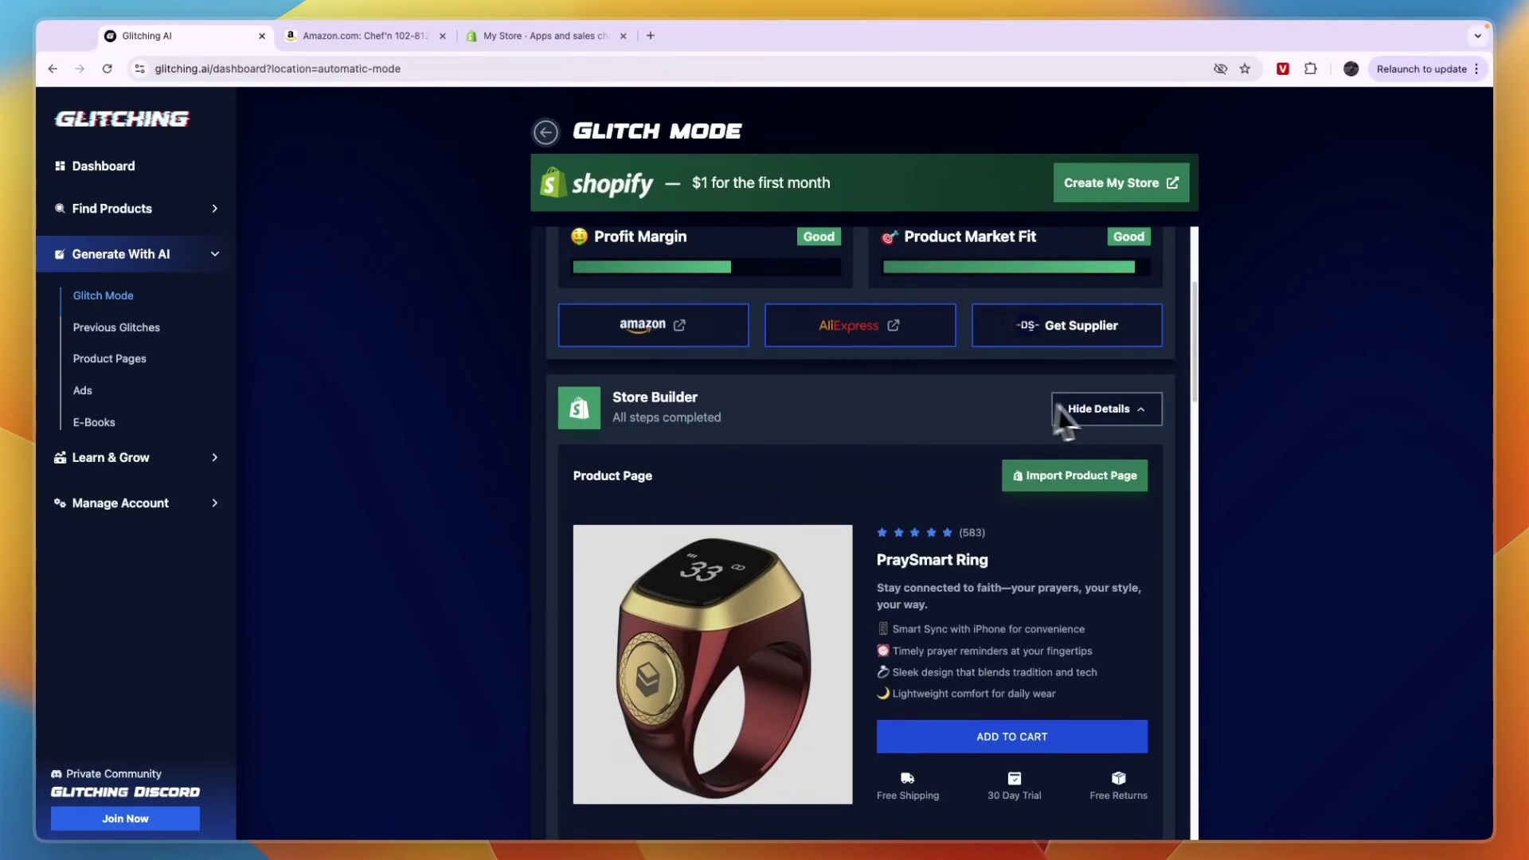
scroll(1083, 407, "down", 2)
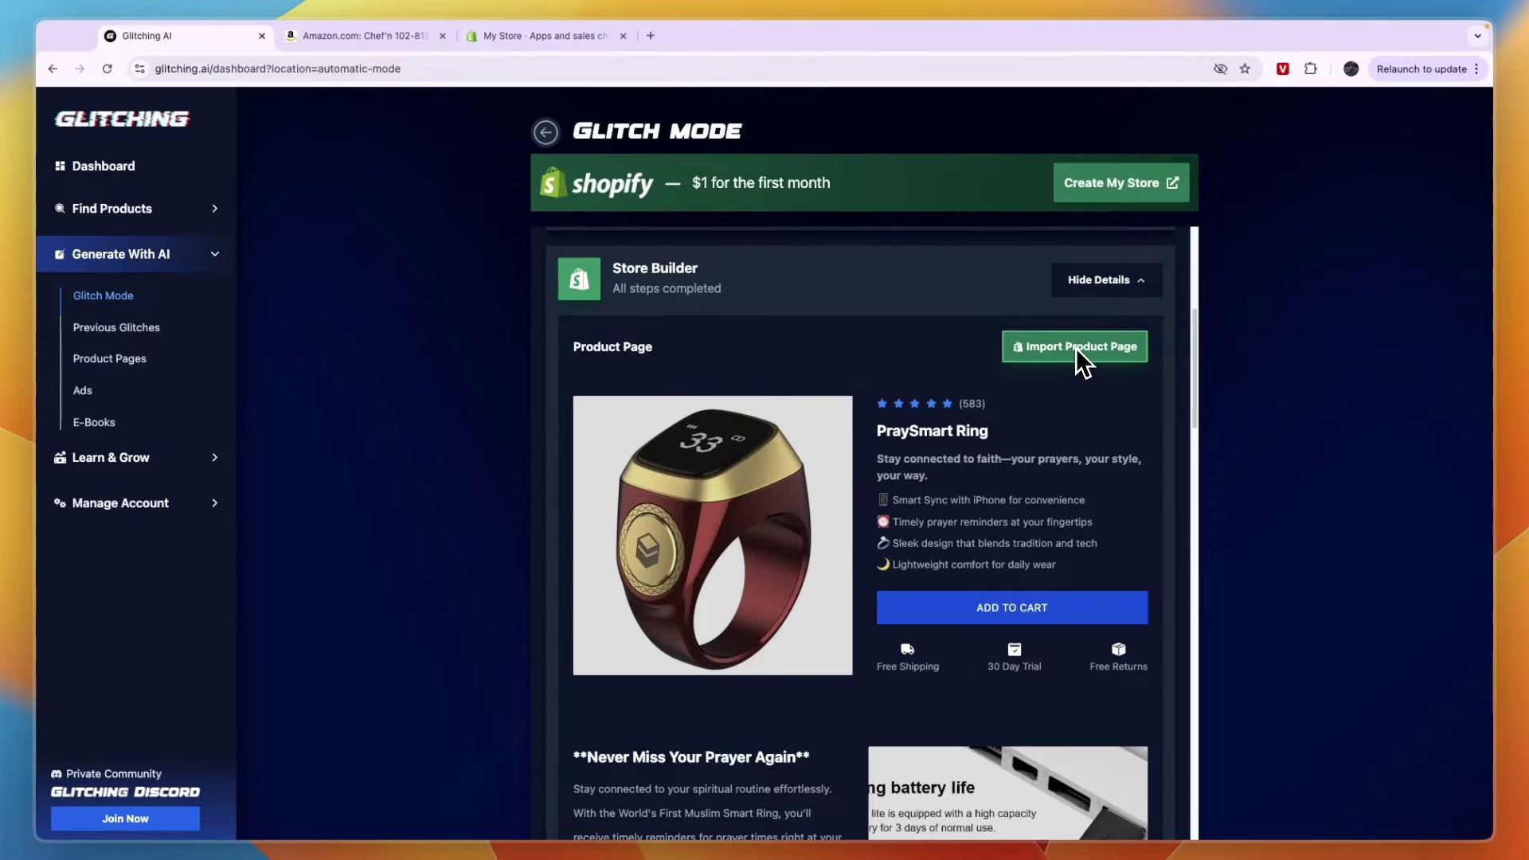
left_click(1077, 347)
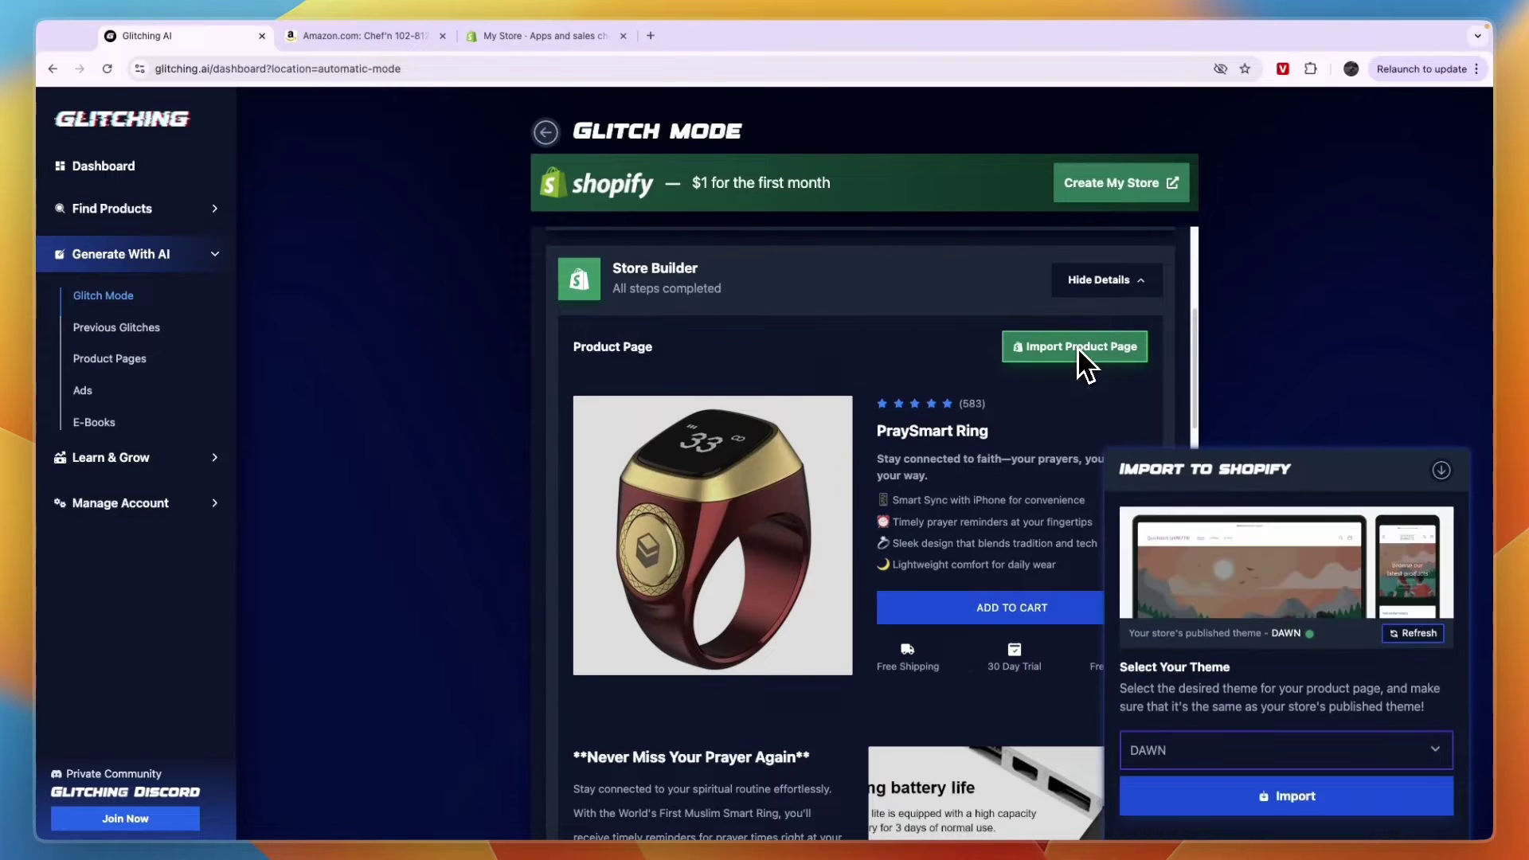
left_click(1226, 749)
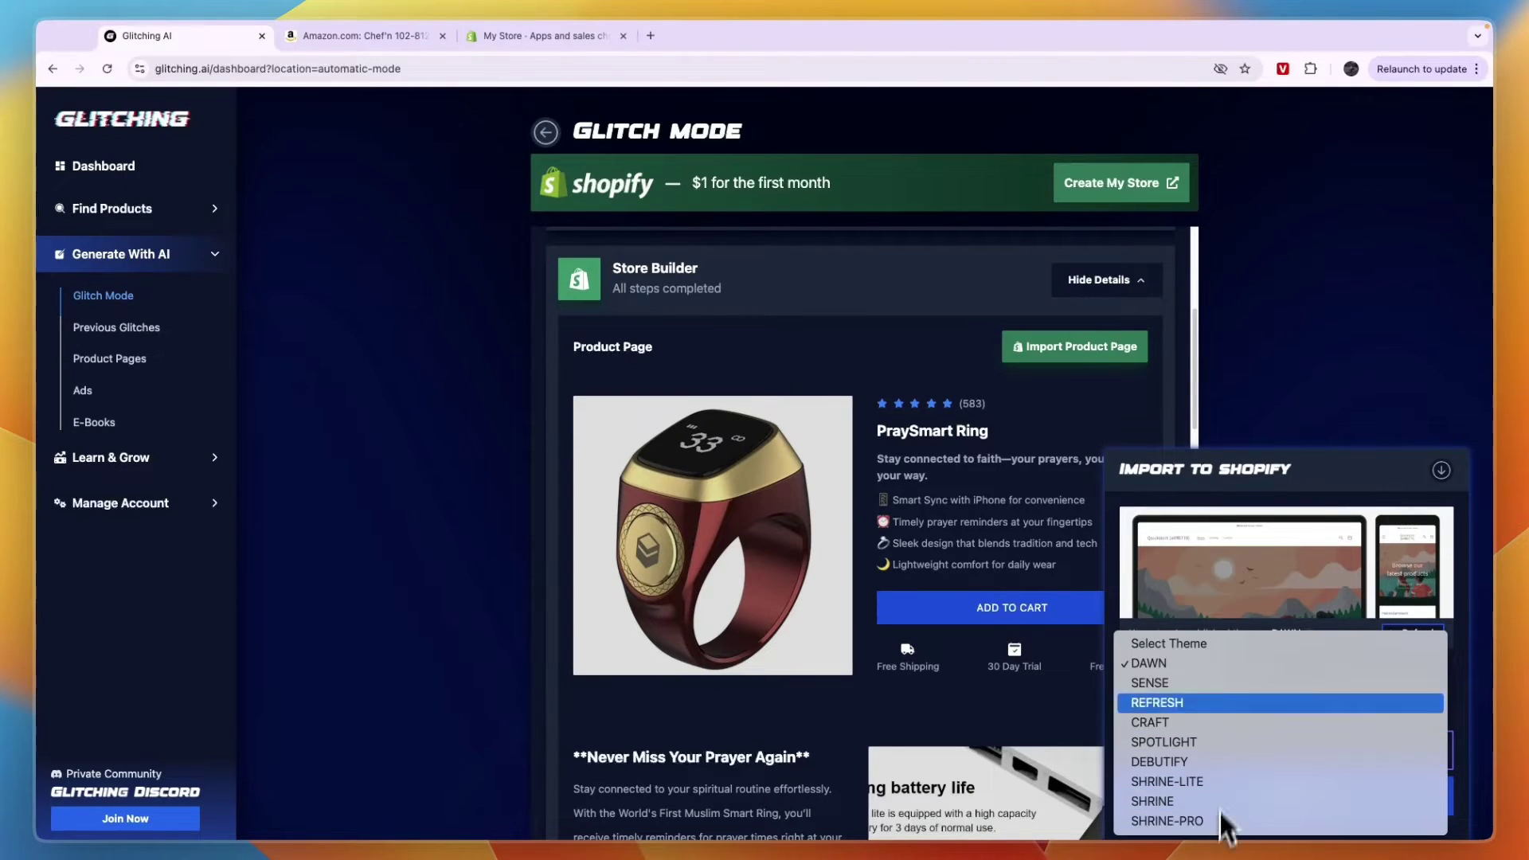
left_click(1237, 658)
left_click(1280, 797)
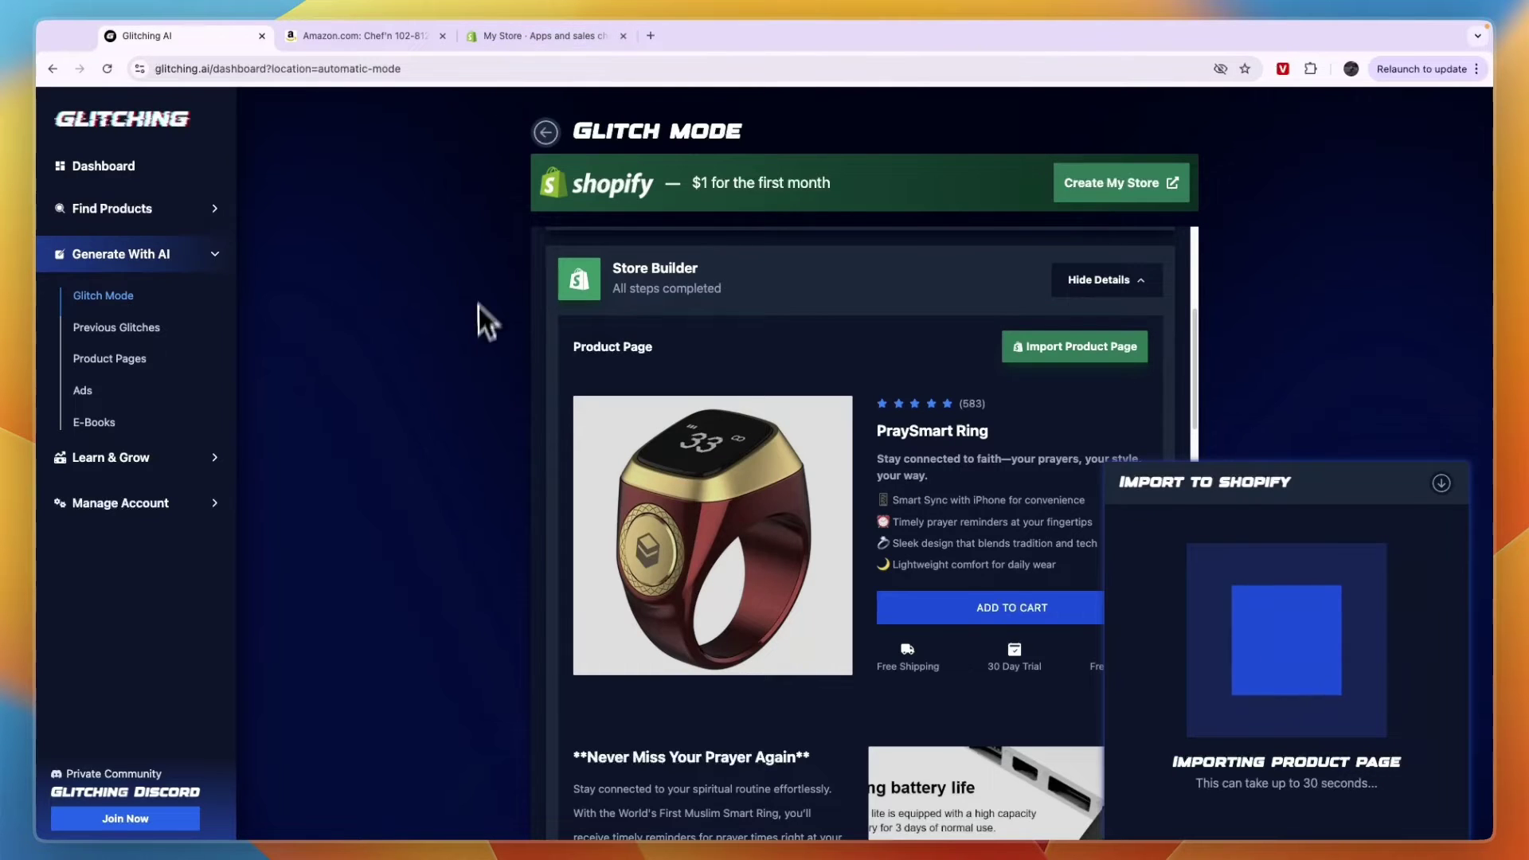
scroll(760, 303, "down", 10)
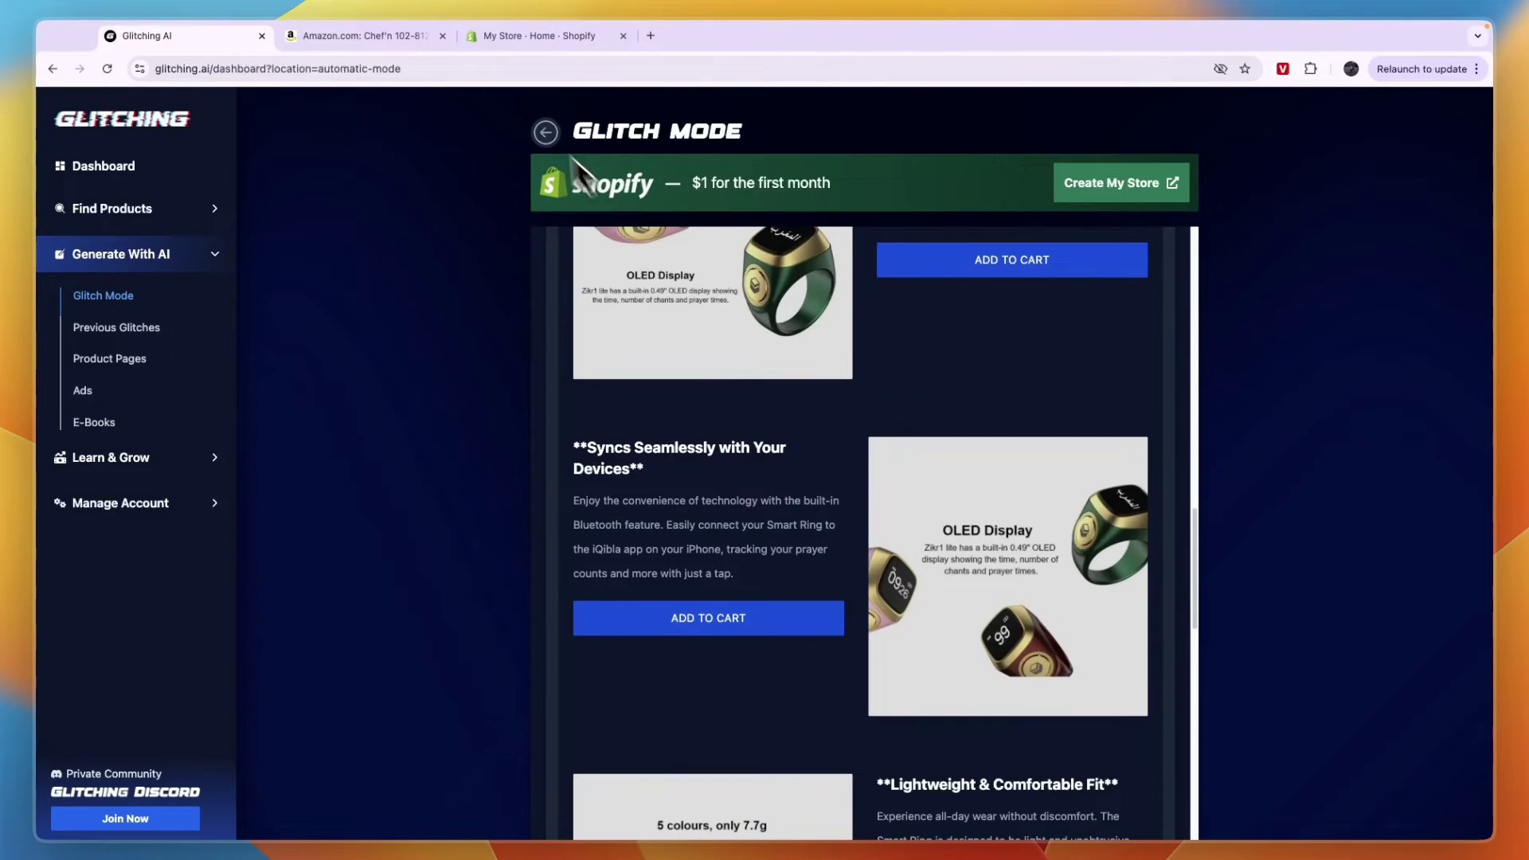
Preview the PraySmart Ring product in Shopify and browse its four product images.
left_click(522, 47)
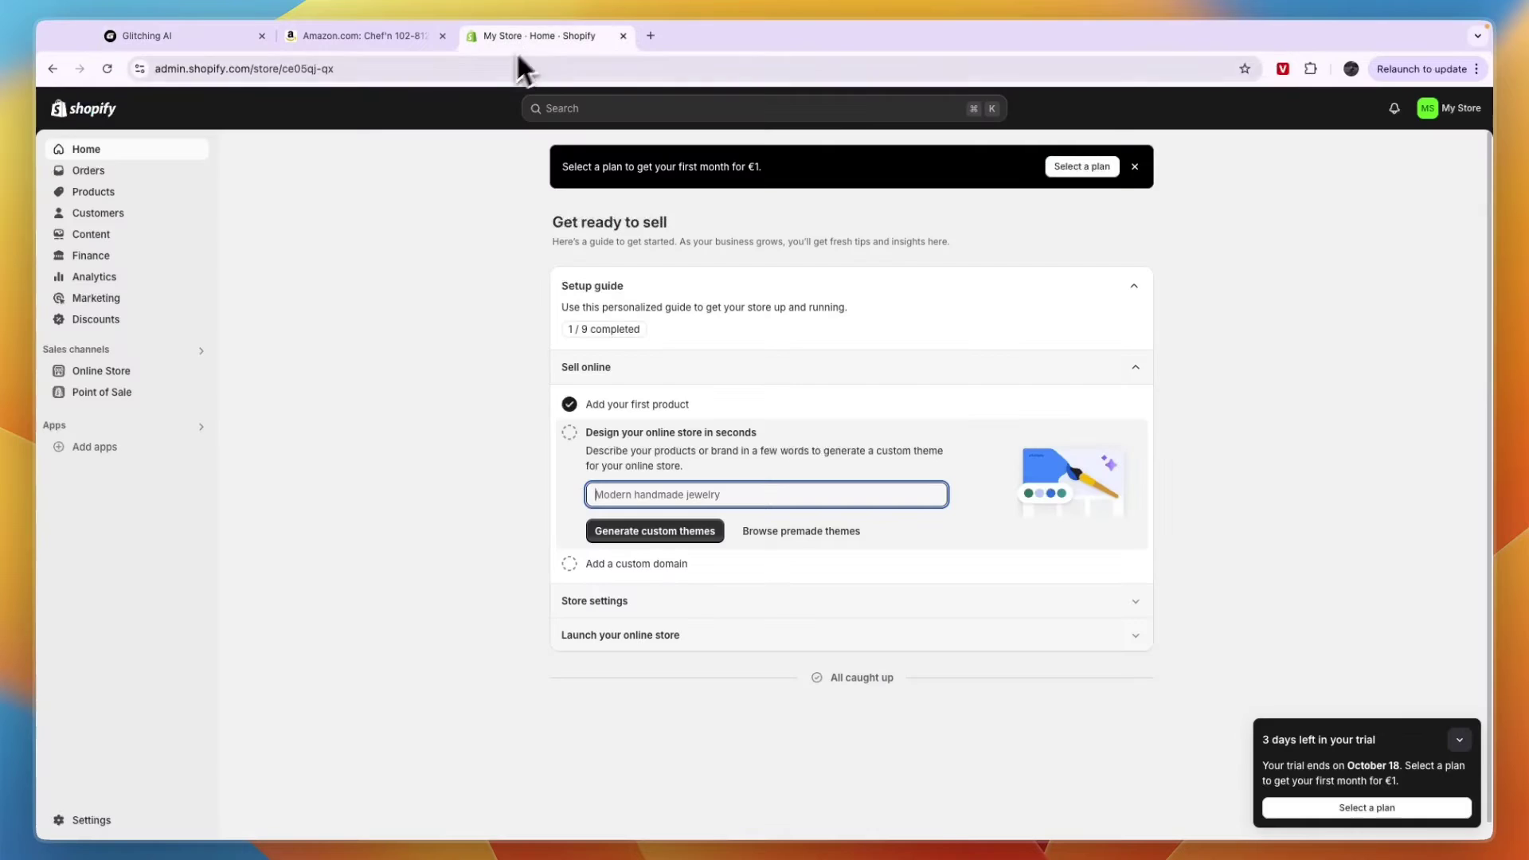
left_click(123, 193)
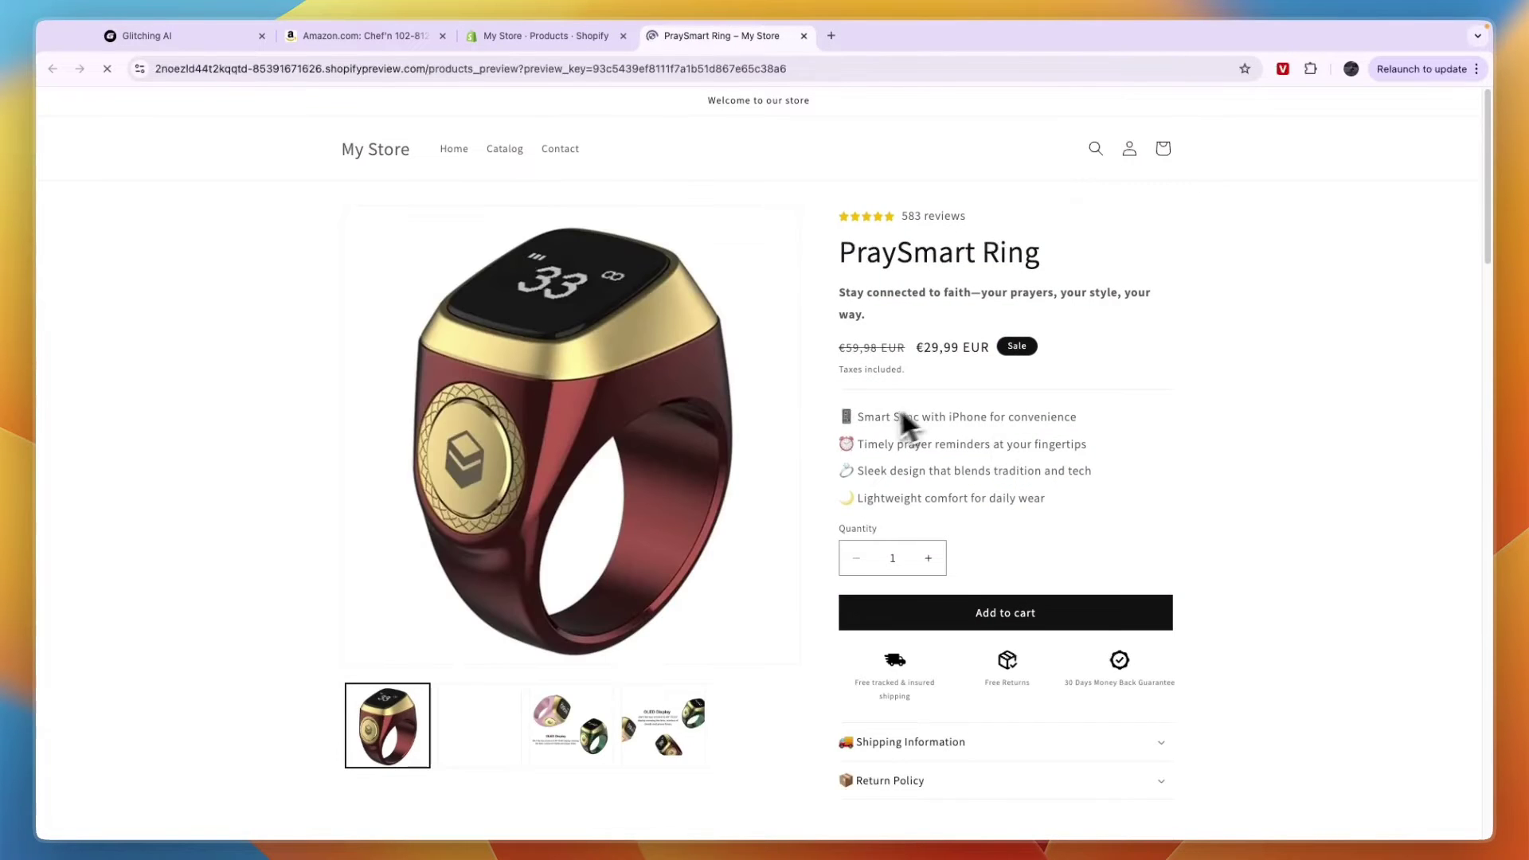
scroll(568, 690, "down", 1)
left_click(476, 724)
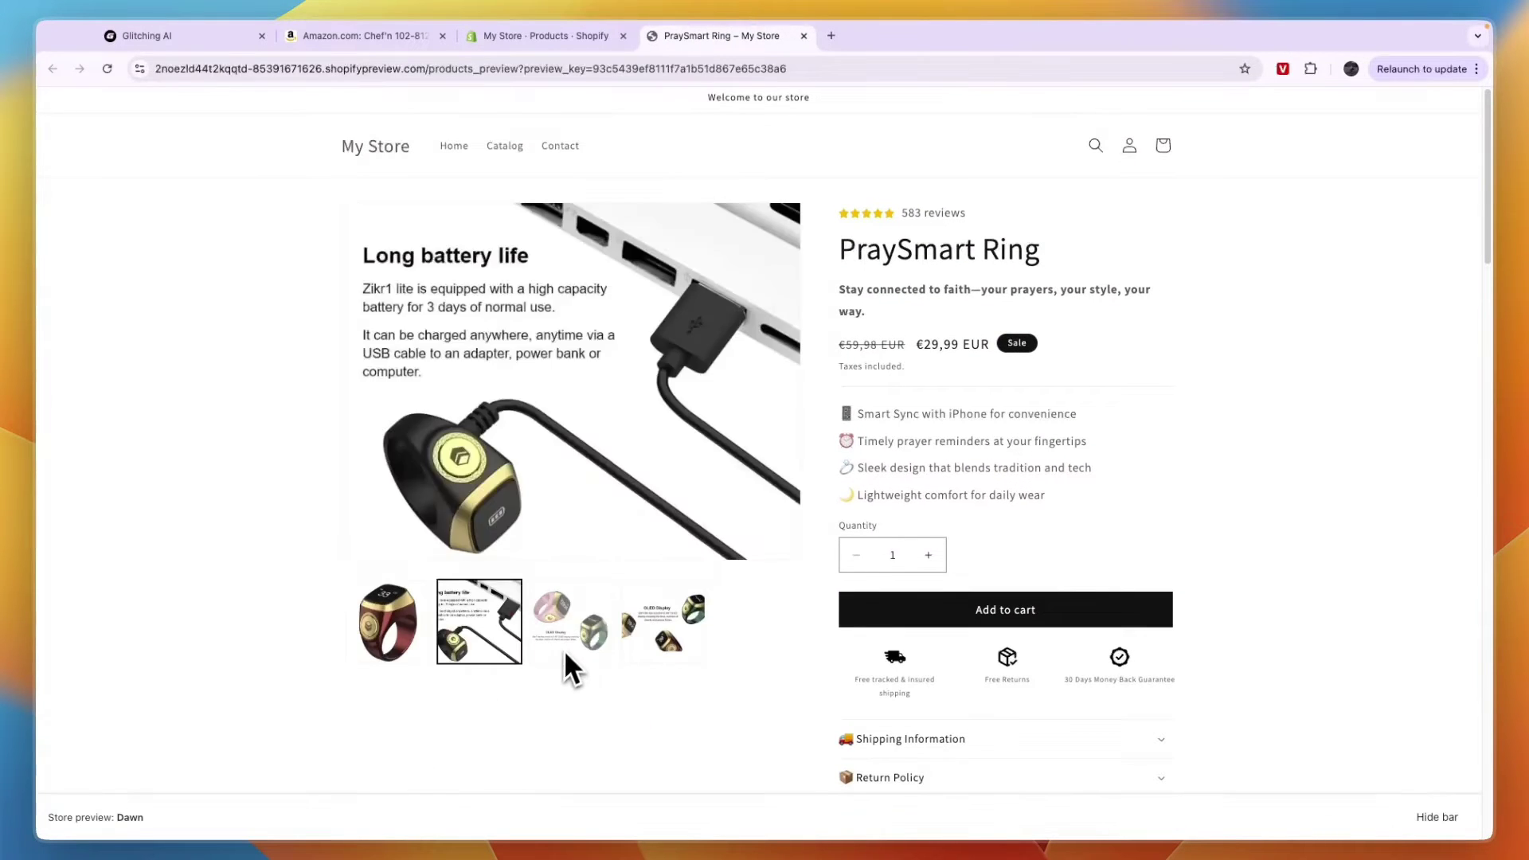
left_click(568, 650)
left_click(662, 749)
left_click(406, 735)
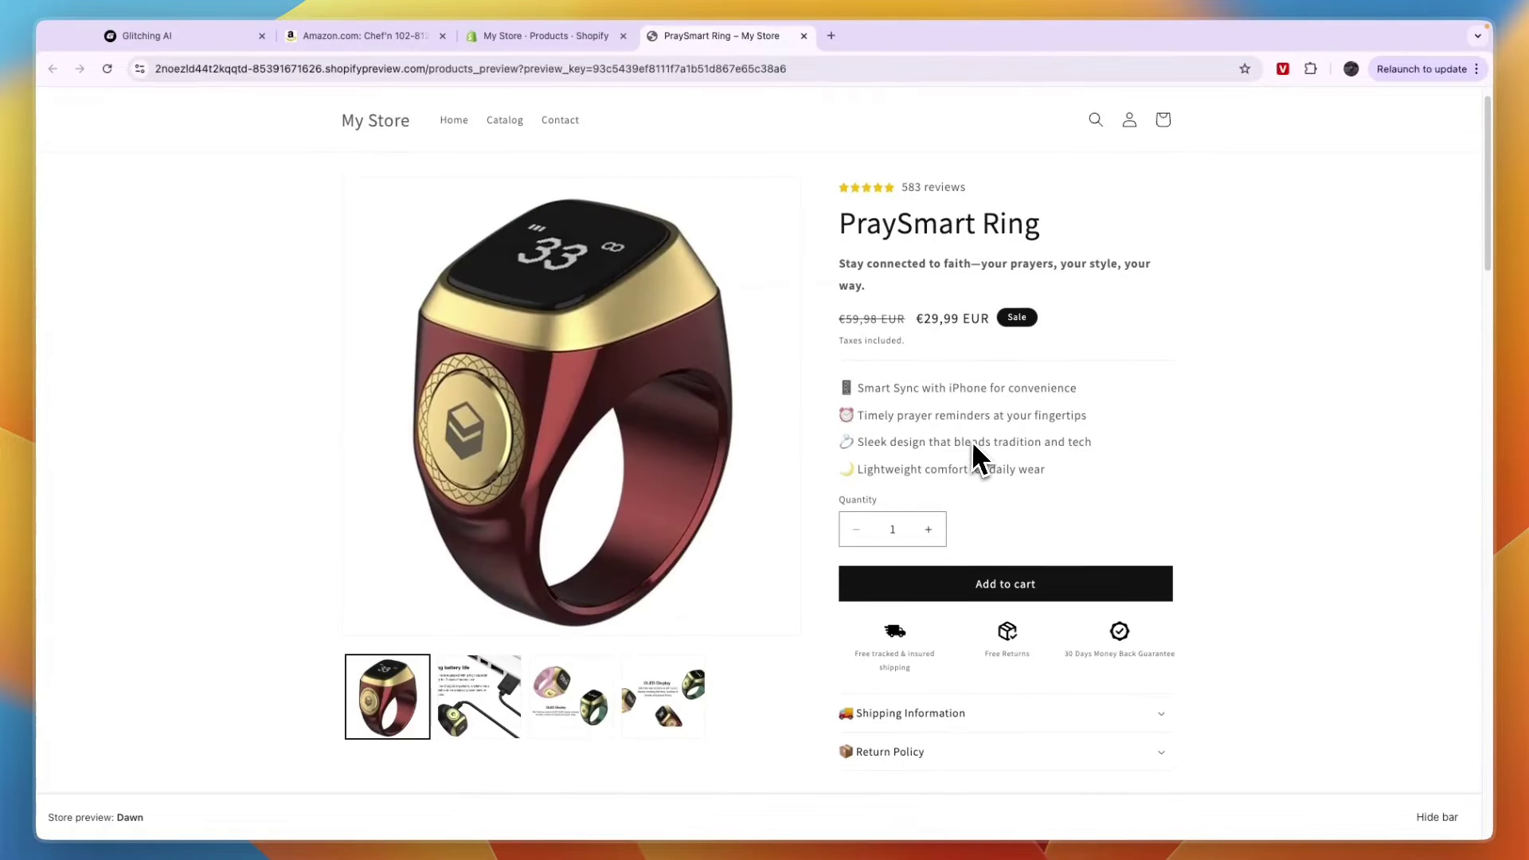
Scroll through the PraySmart Ring page, then return to the Glitching AI tab.
scroll(973, 467, "down", 3)
scroll(944, 538, "down", 4)
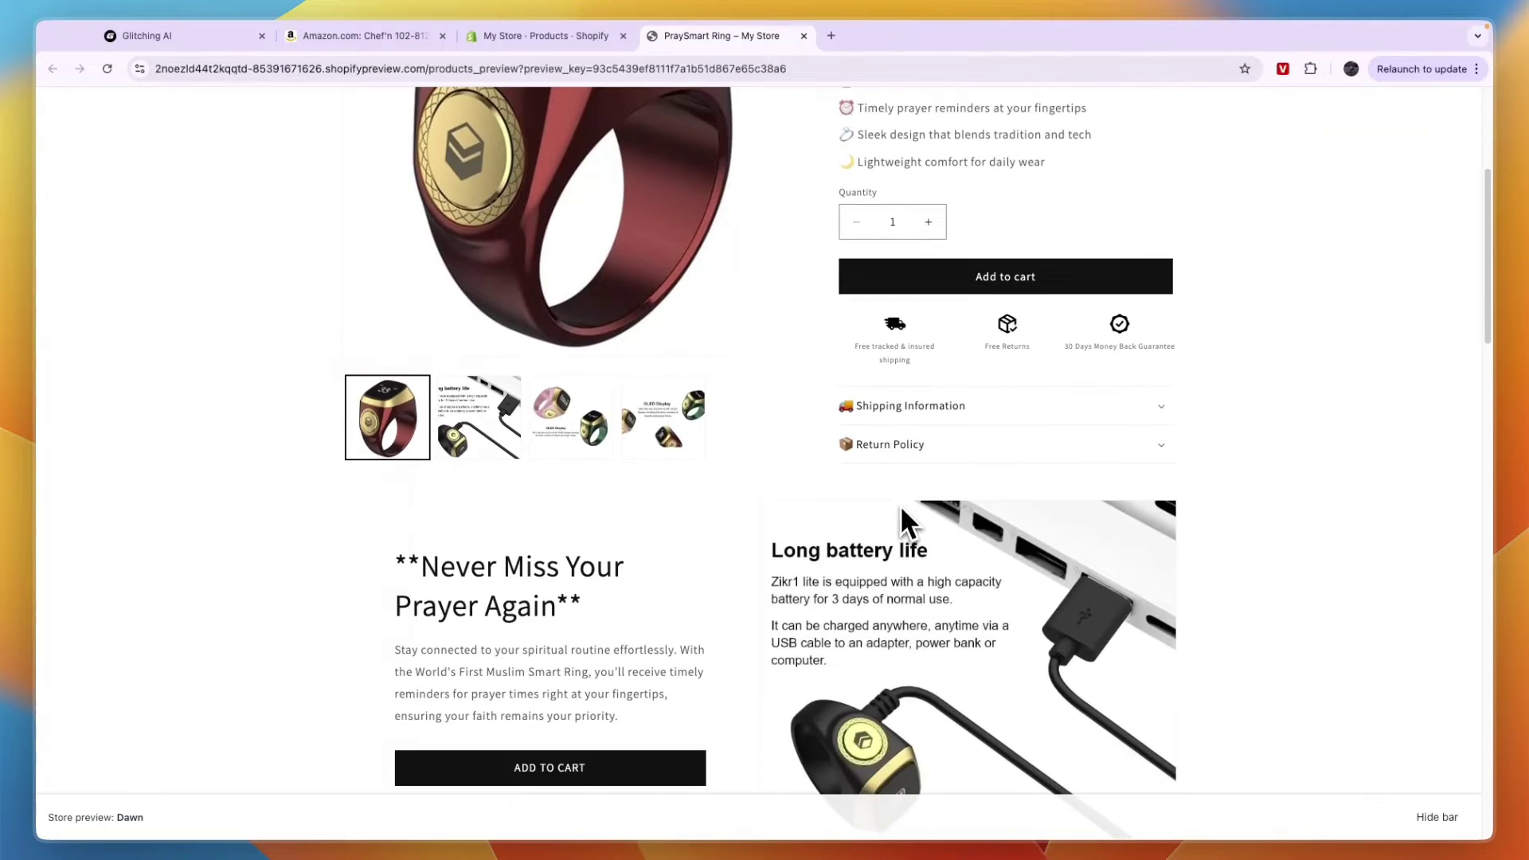
scroll(865, 409, "down", 10)
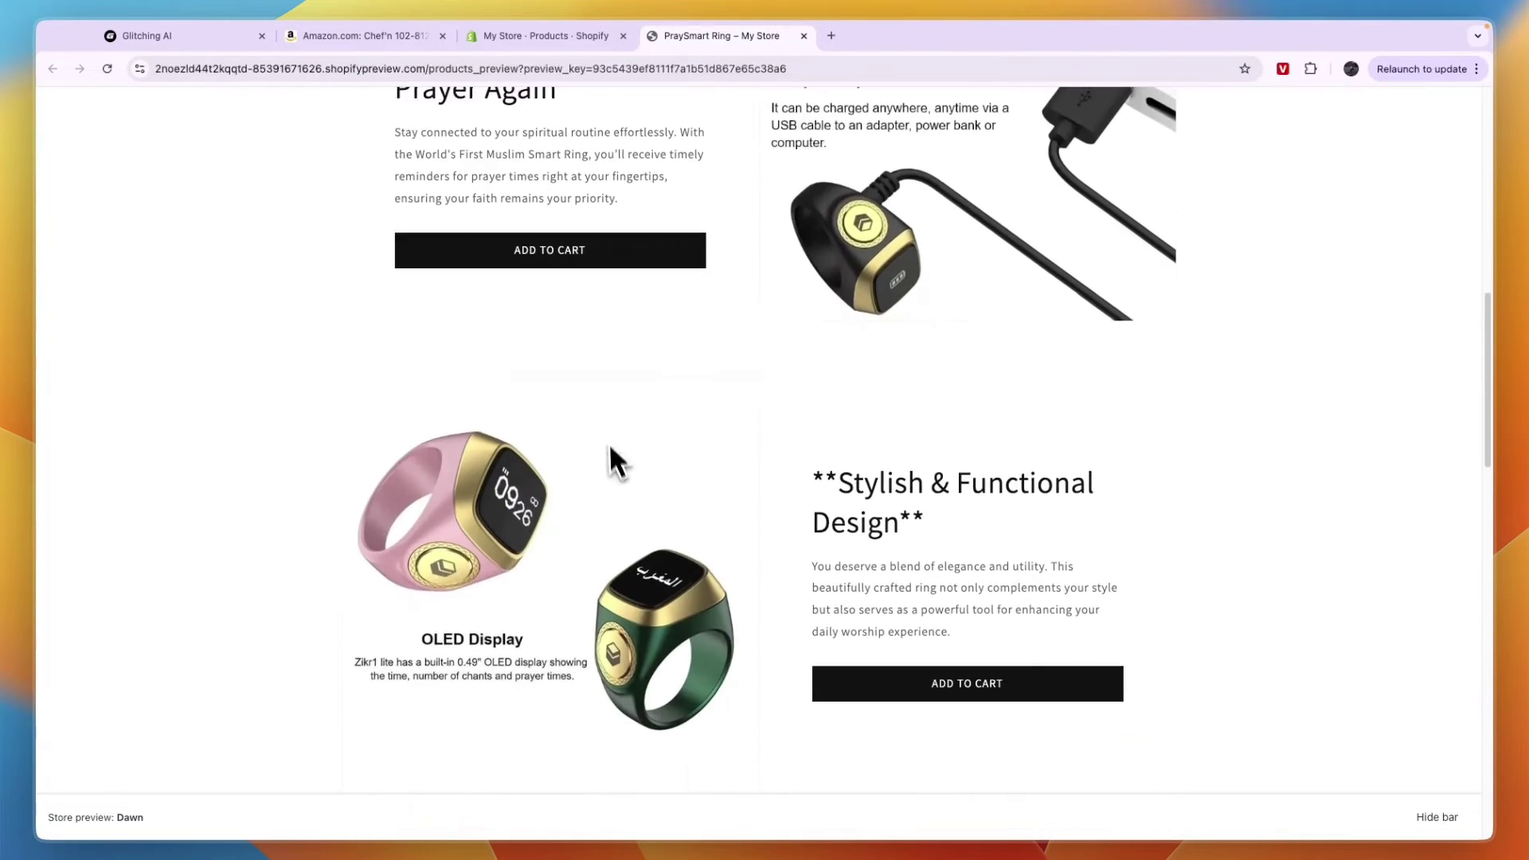
scroll(737, 539, "down", 10)
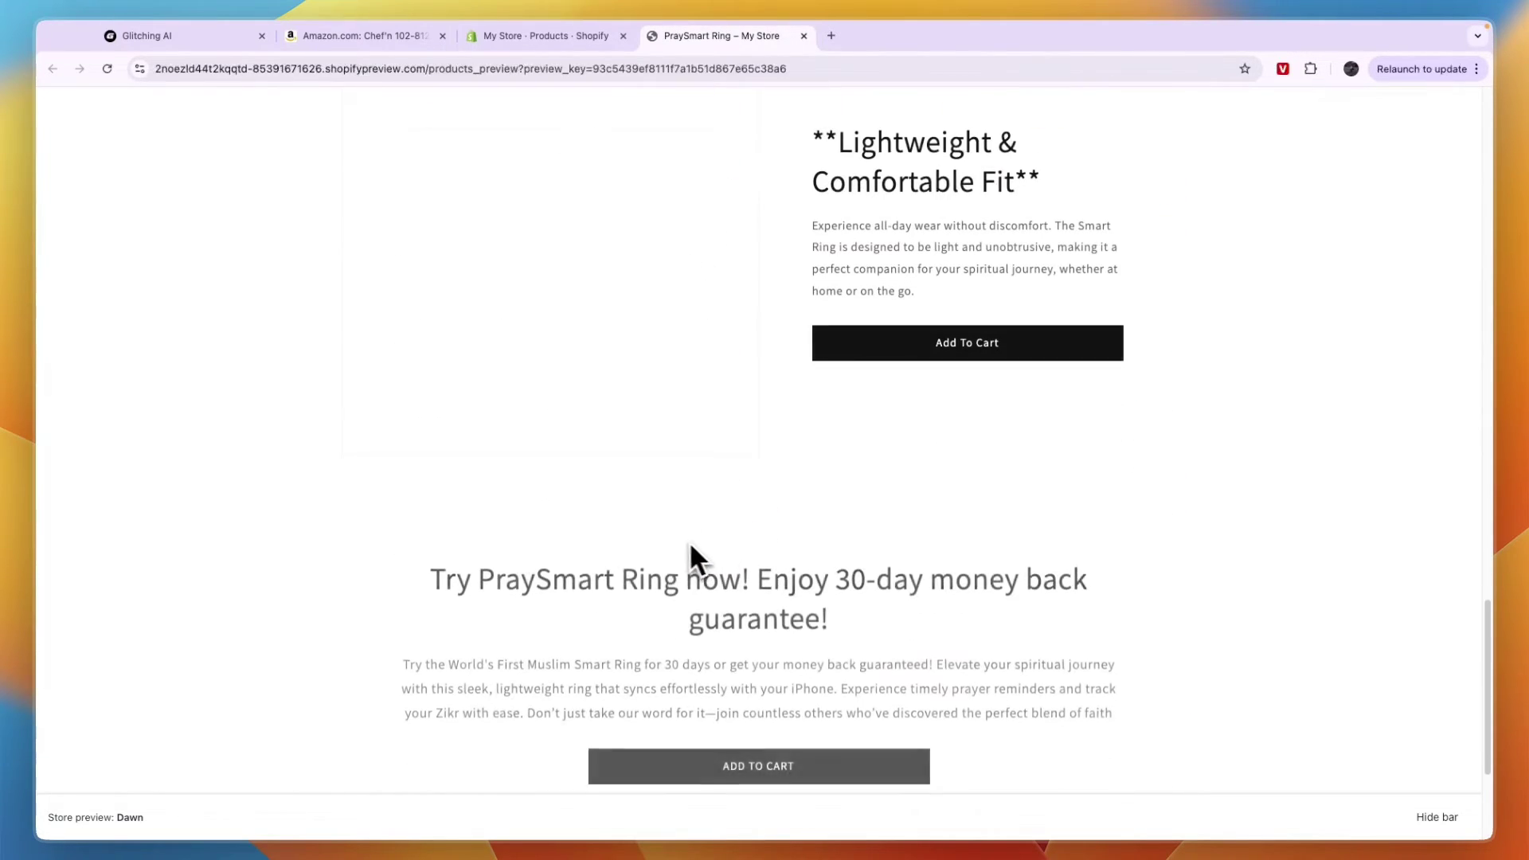
scroll(744, 410, "down", 2)
scroll(621, 414, "down", 2)
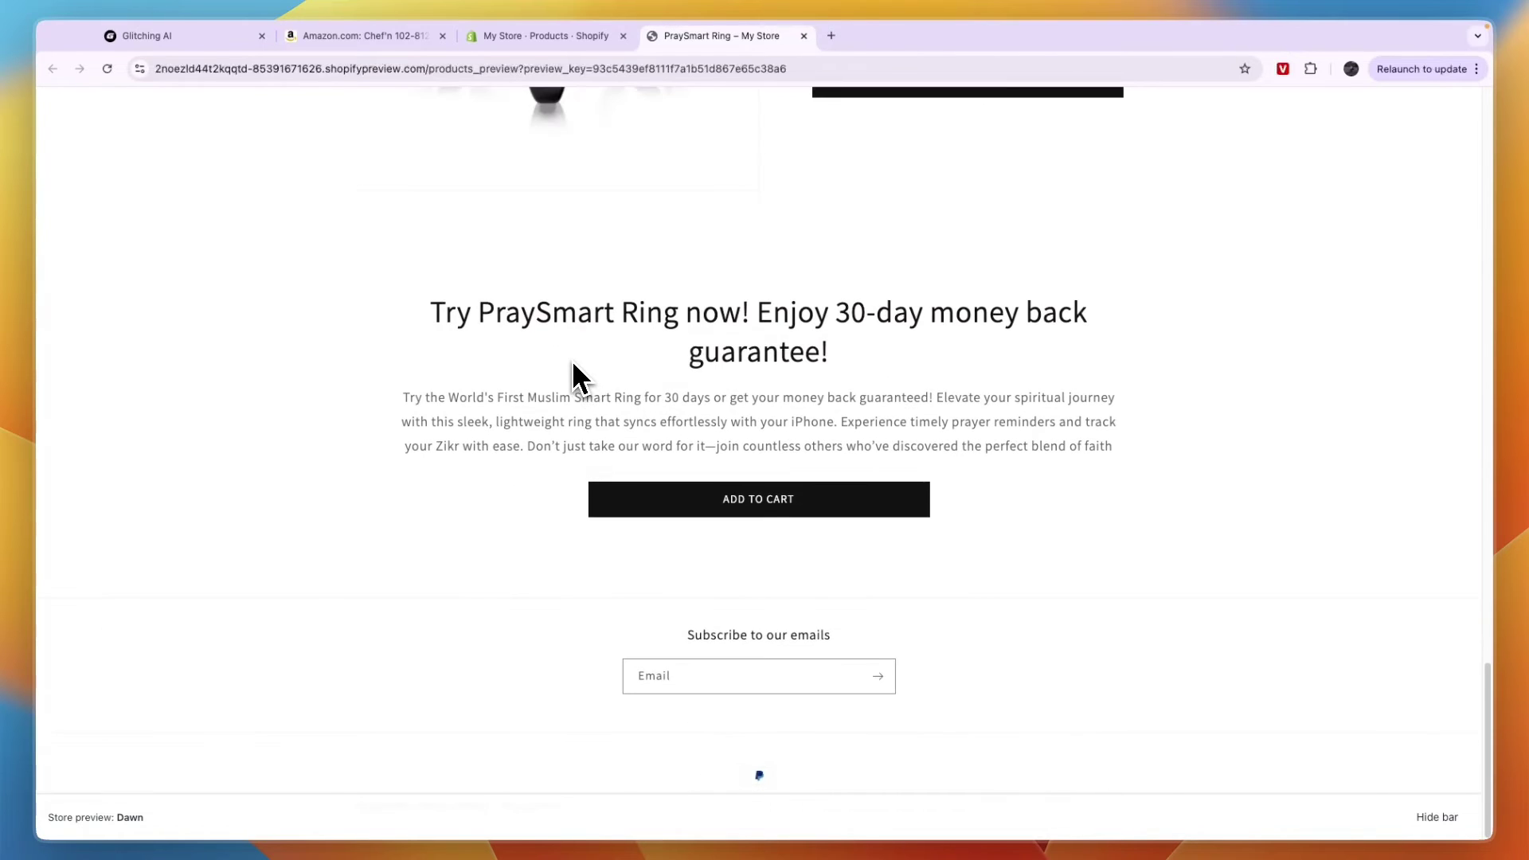
scroll(581, 386, "up", 4)
scroll(667, 410, "up", 14)
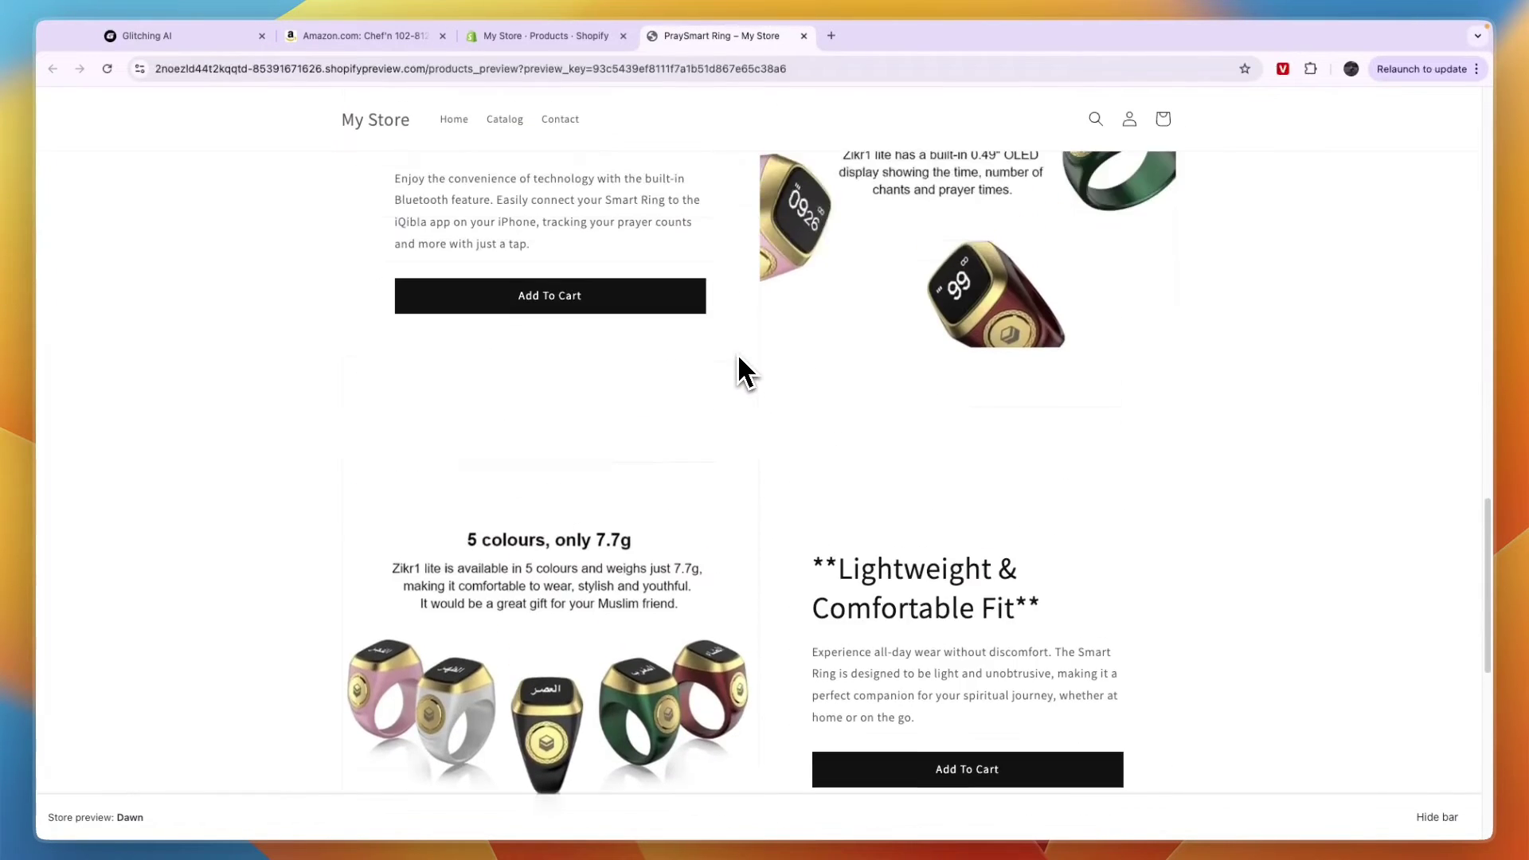
scroll(921, 378, "up", 12)
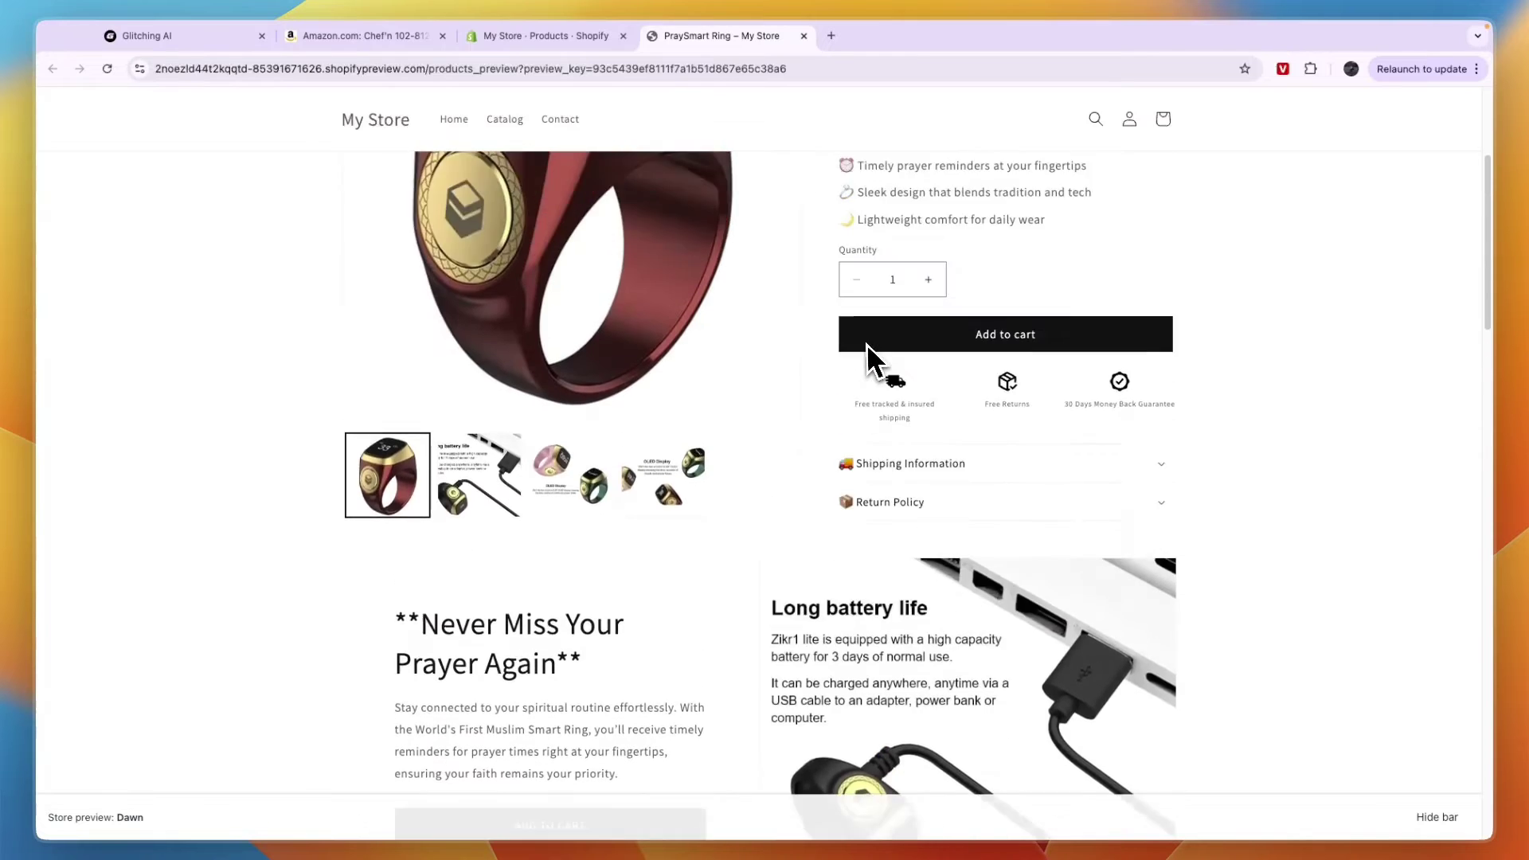
key("ctrl+Tab")
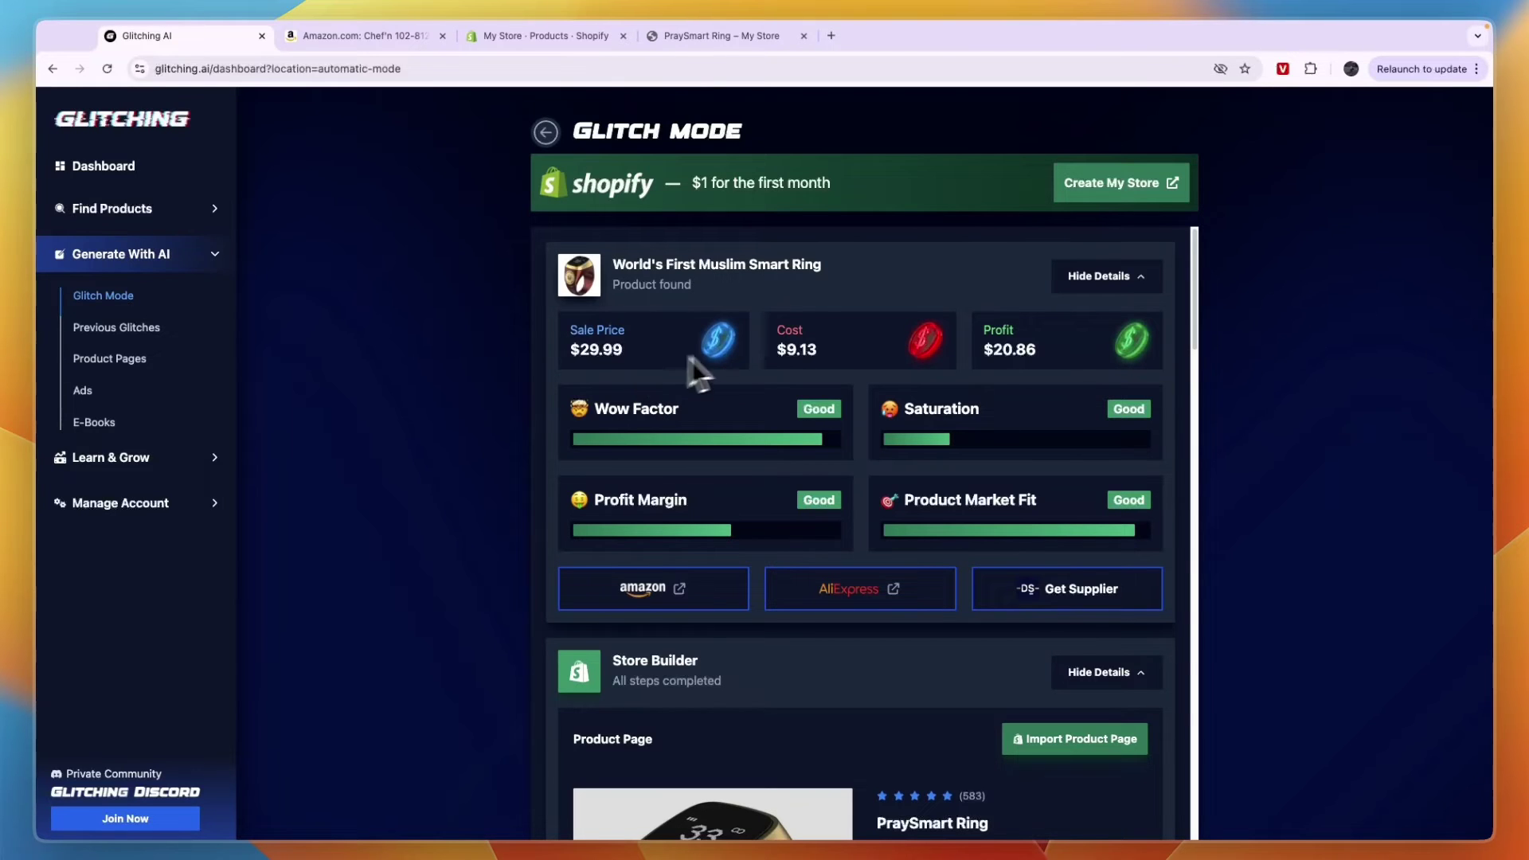
left_click(1074, 591)
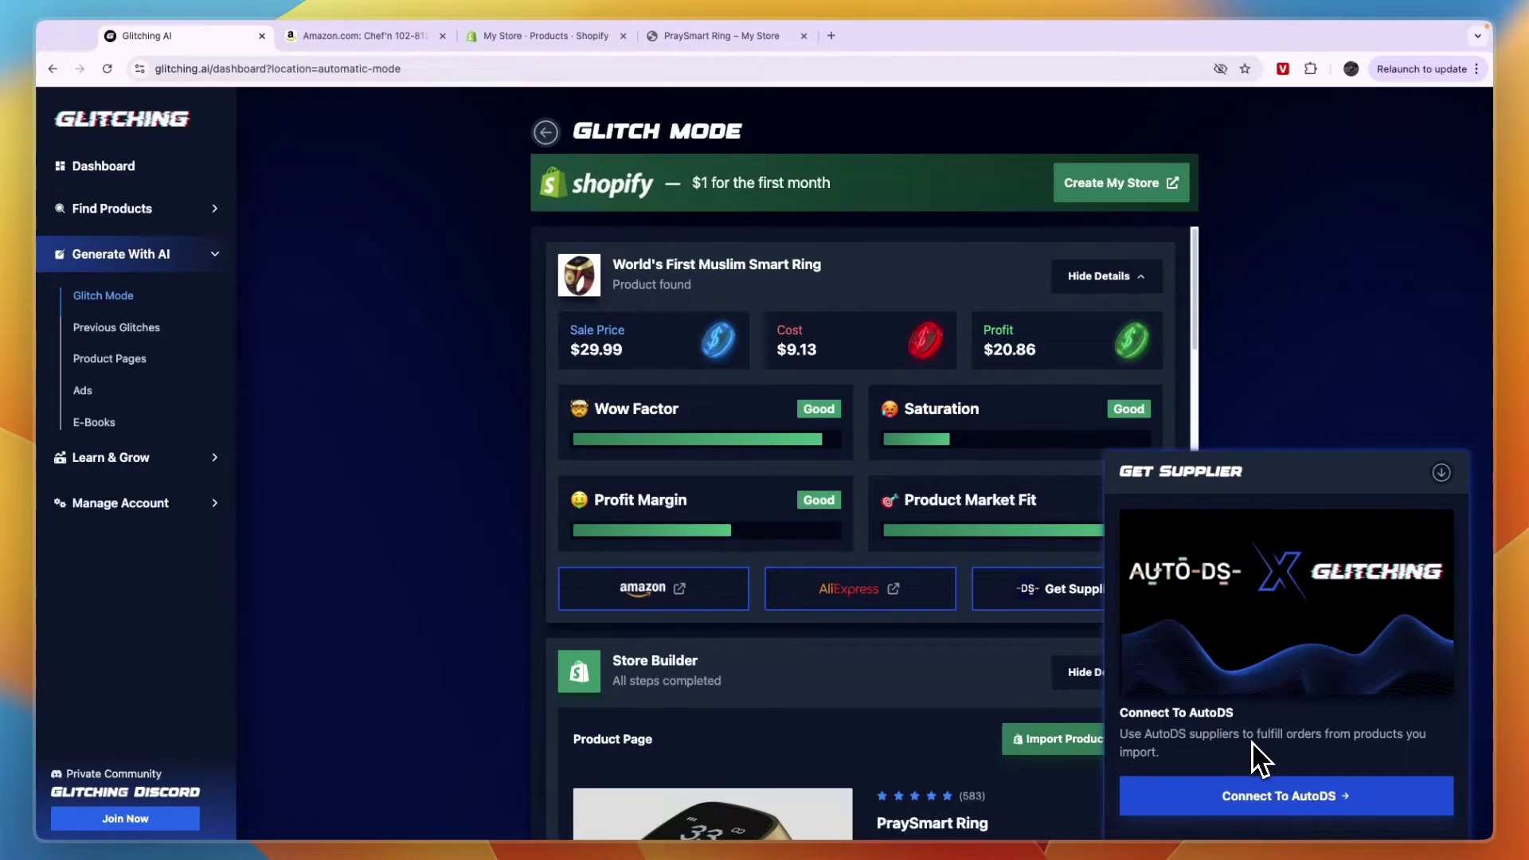
left_click(1443, 474)
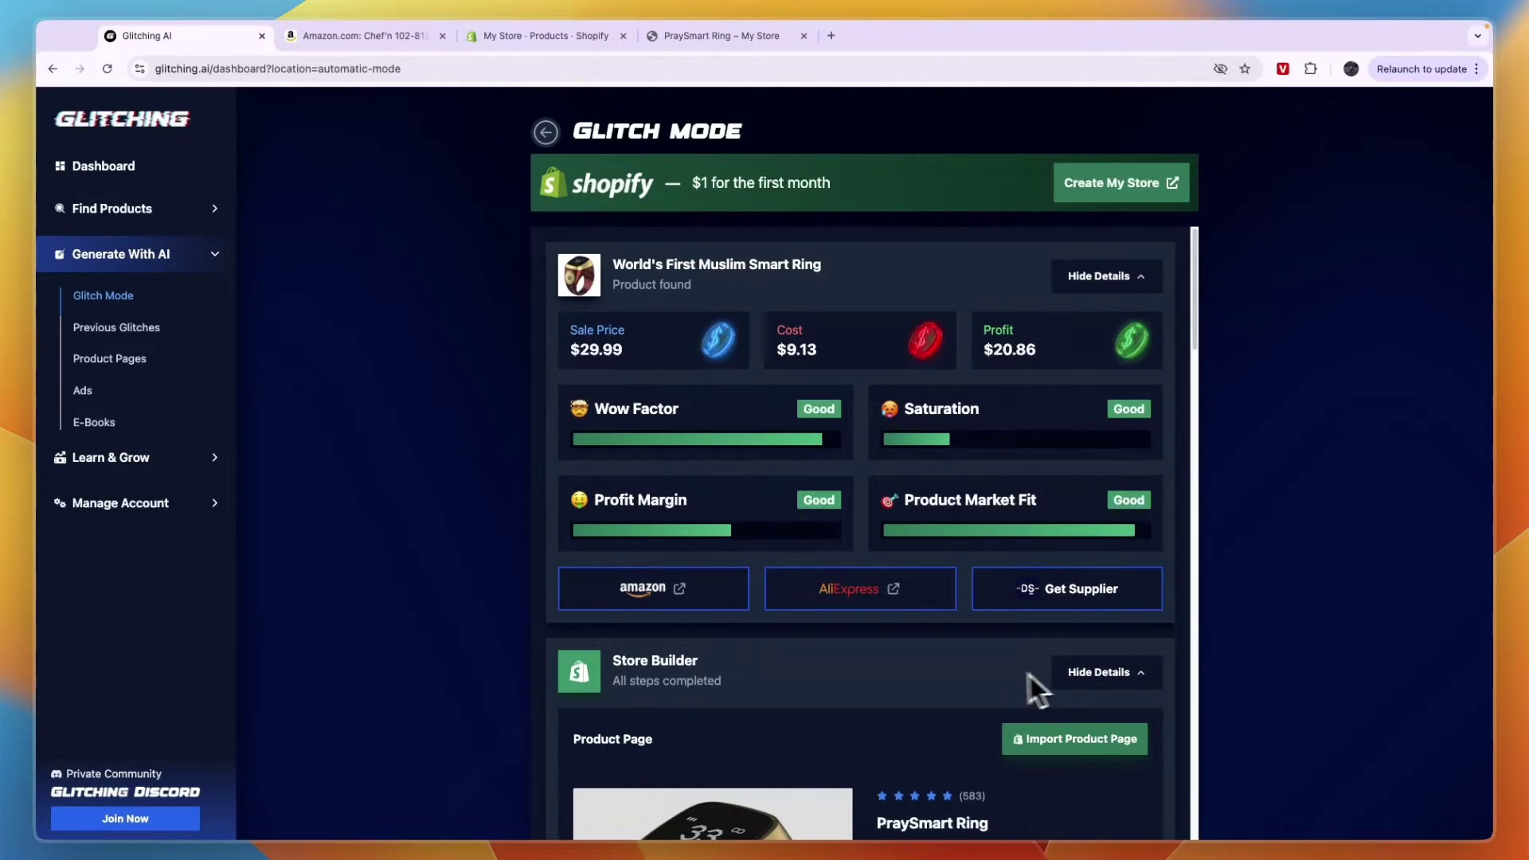
scroll(943, 662, "down", 20)
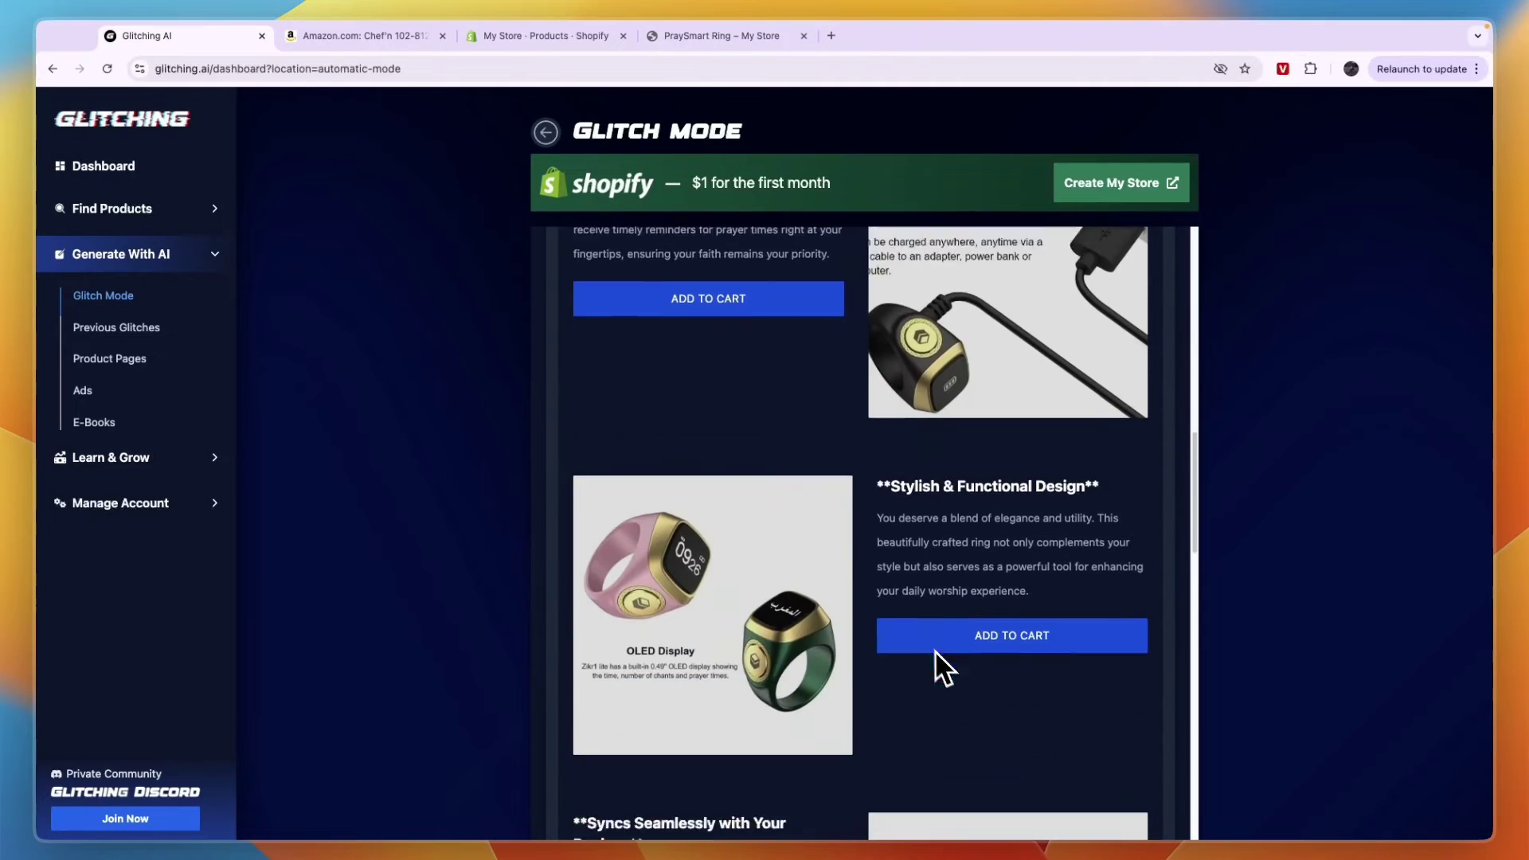
scroll(916, 636, "up", 20)
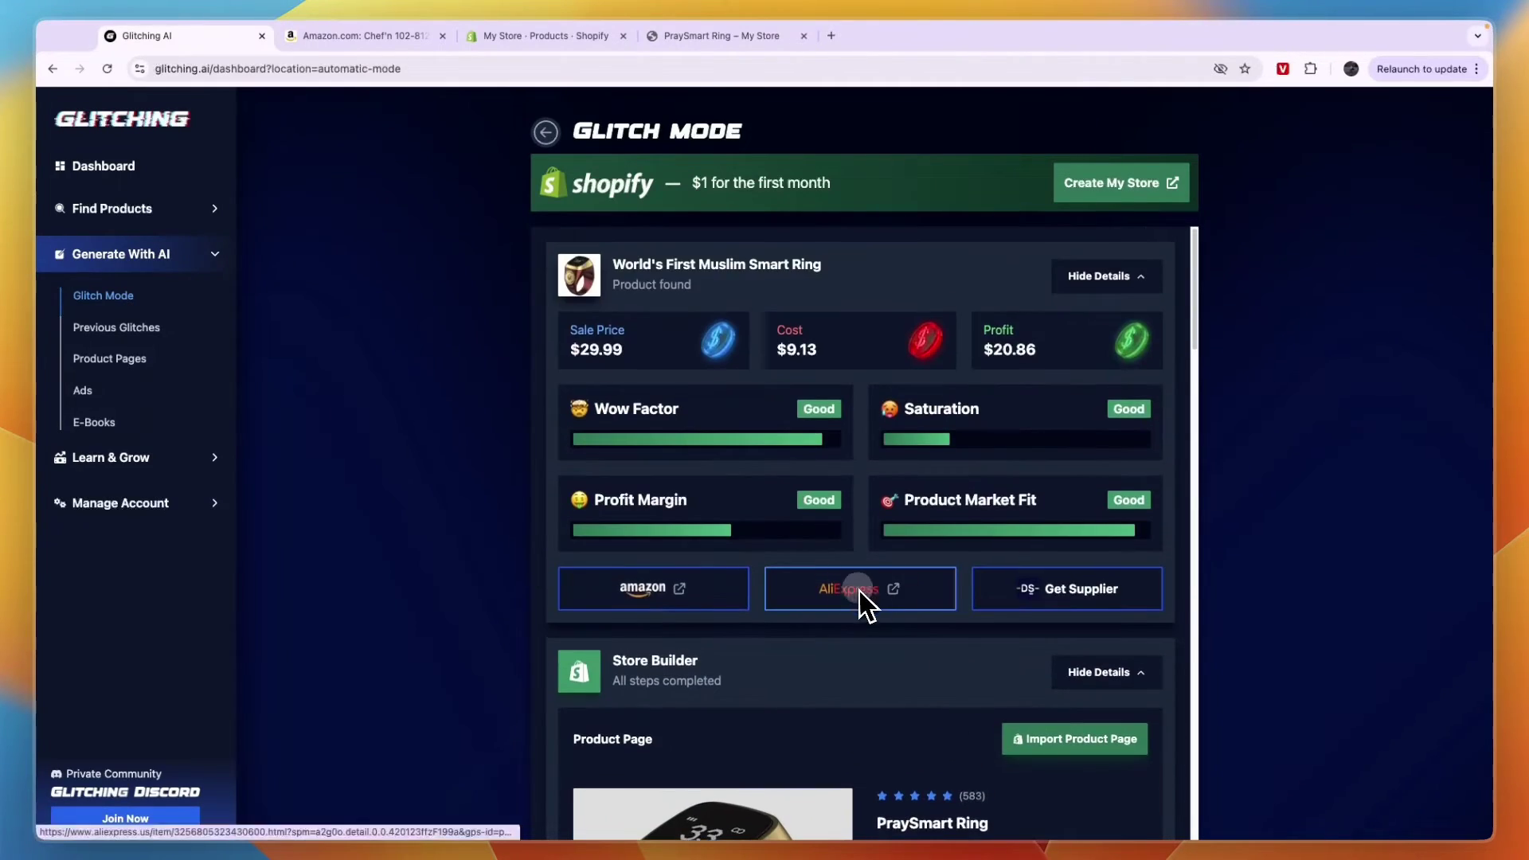
left_click(860, 591)
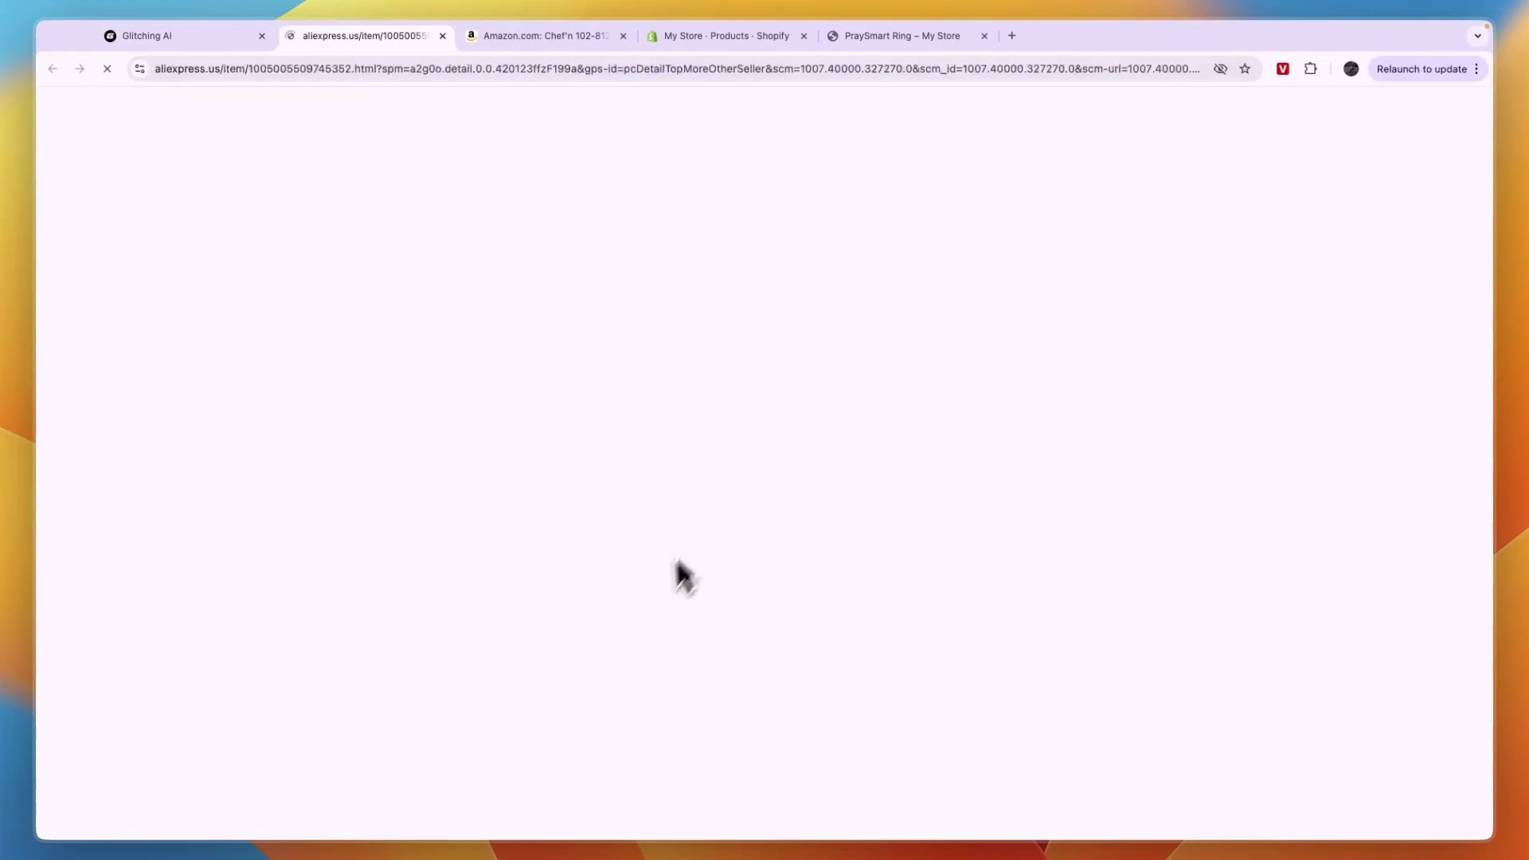
left_click(442, 36)
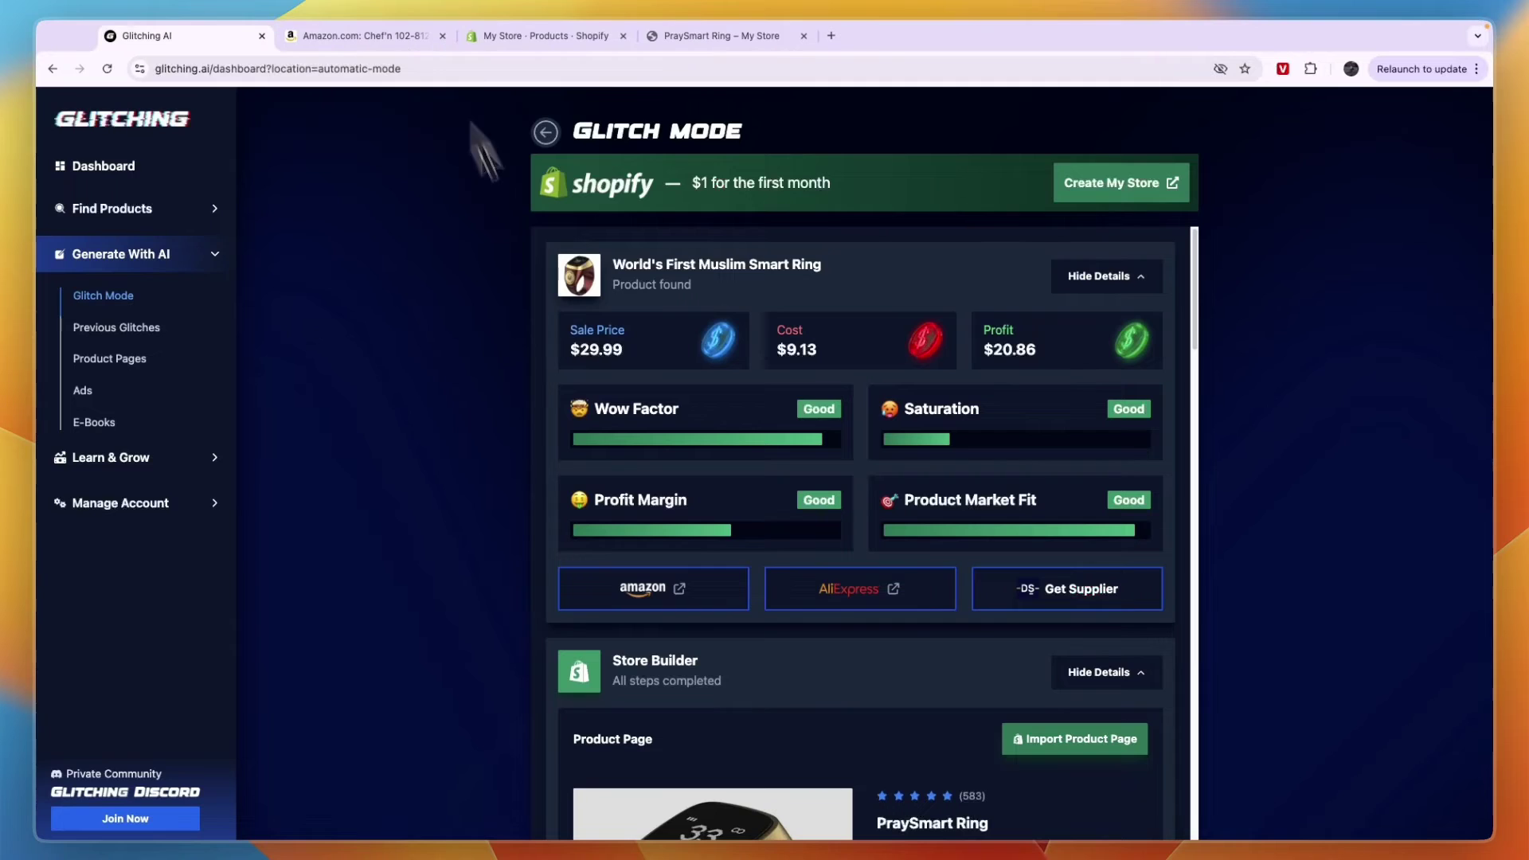
left_click(667, 591)
left_click(443, 37)
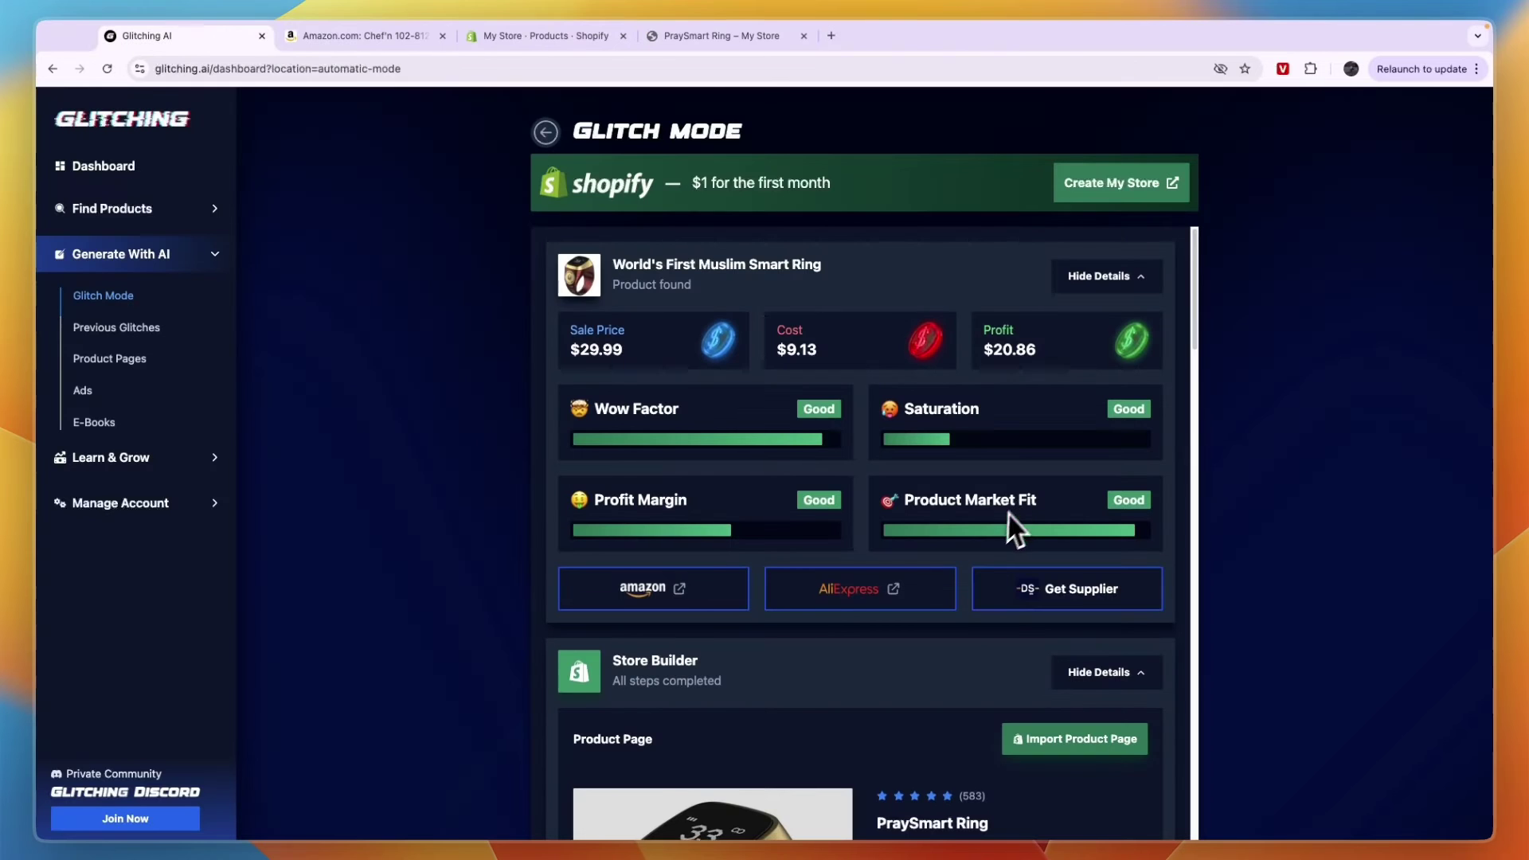
scroll(1039, 590, "down", 15)
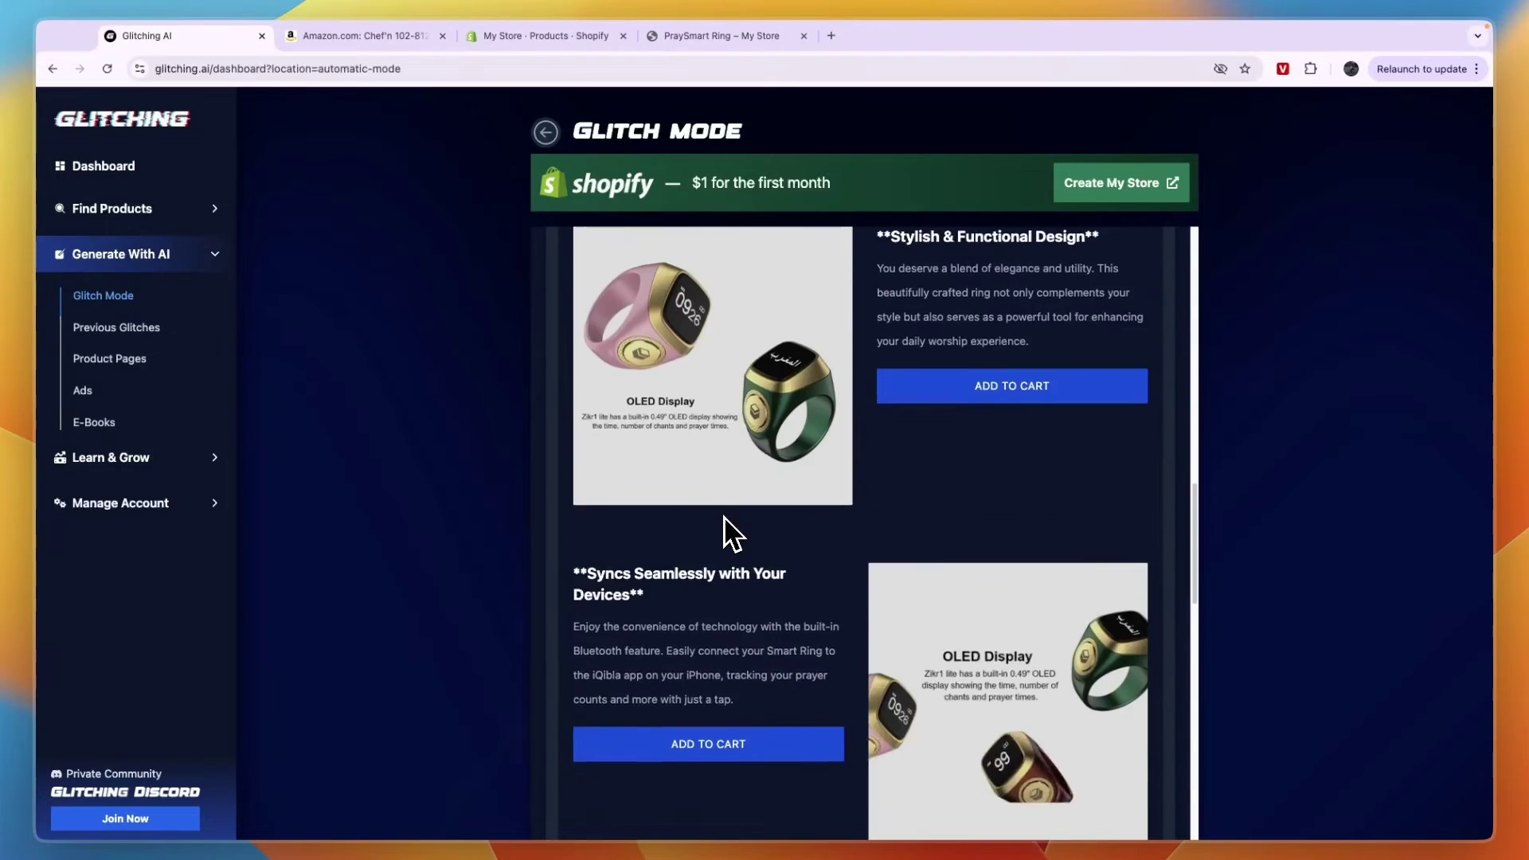
Expand Ads & Creatives and watch the first ad creative's TikTok video.
scroll(721, 523, "down", 10)
left_click(1127, 629)
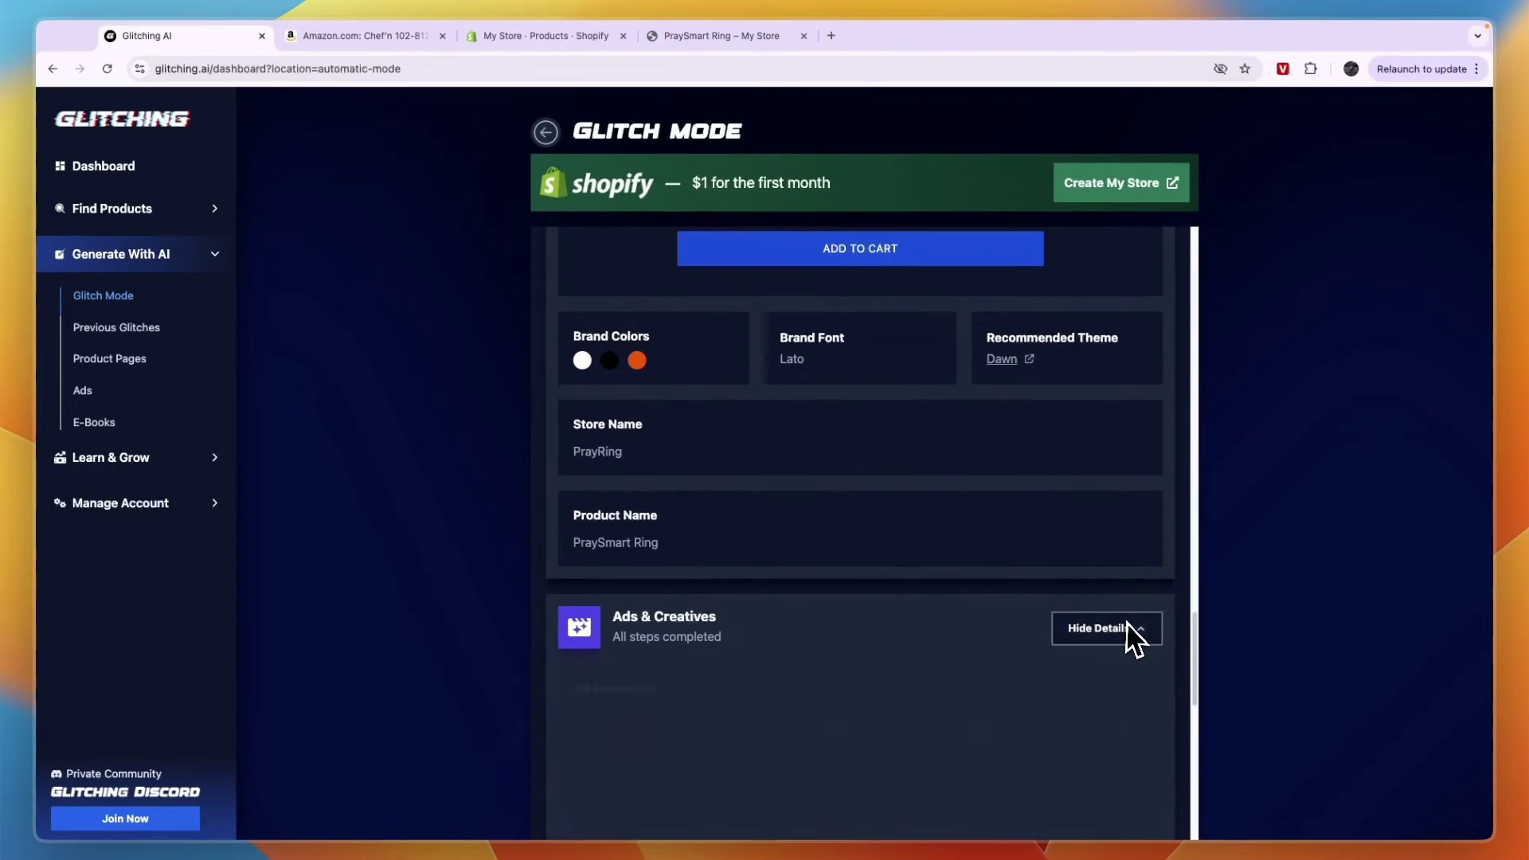
scroll(995, 621, "down", 4)
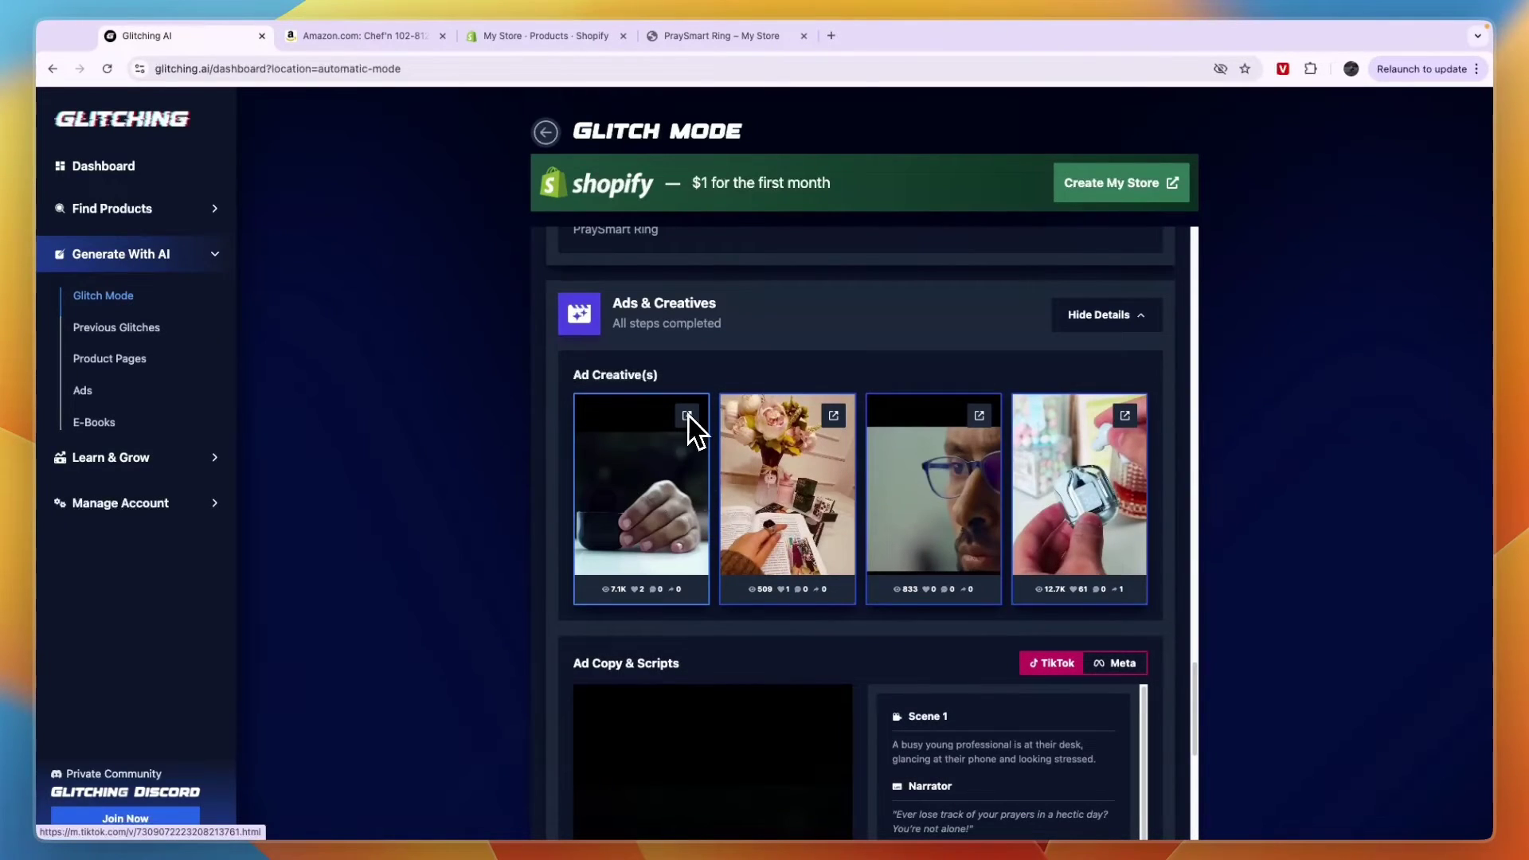
left_click(686, 415)
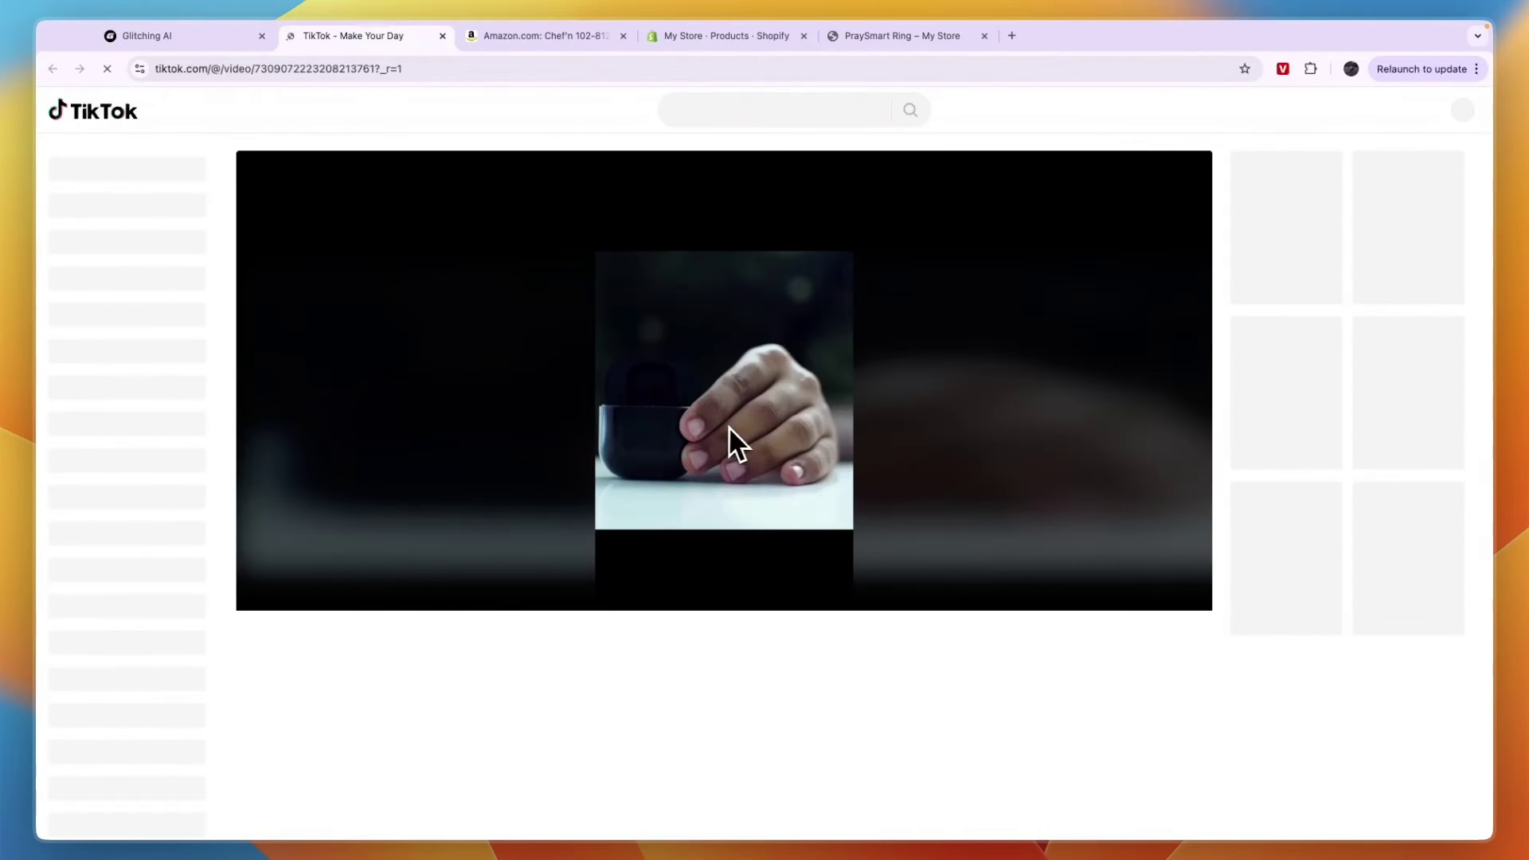
left_click(737, 413)
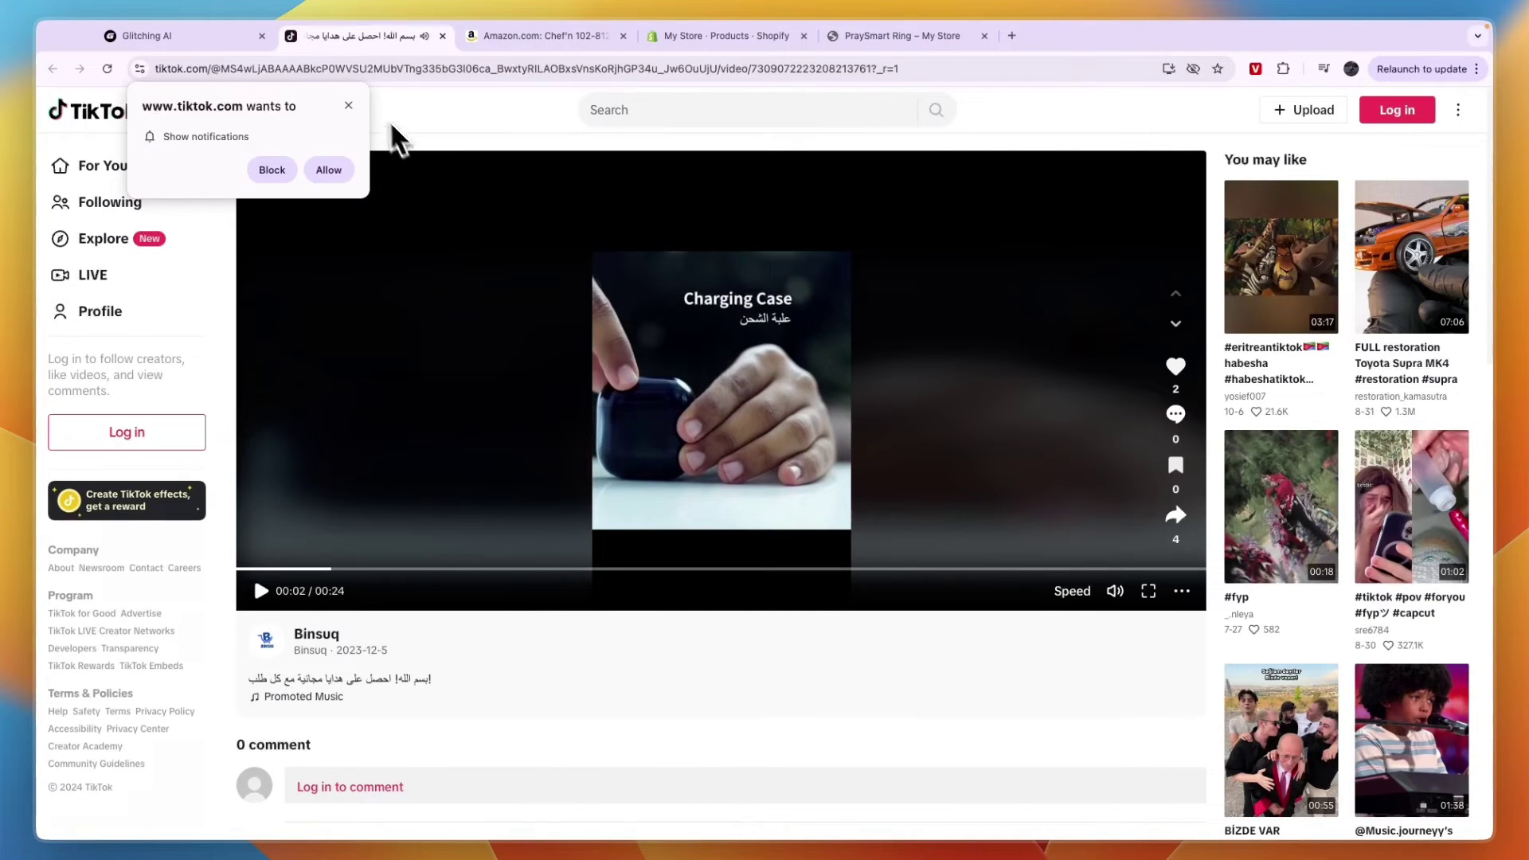
left_click(348, 106)
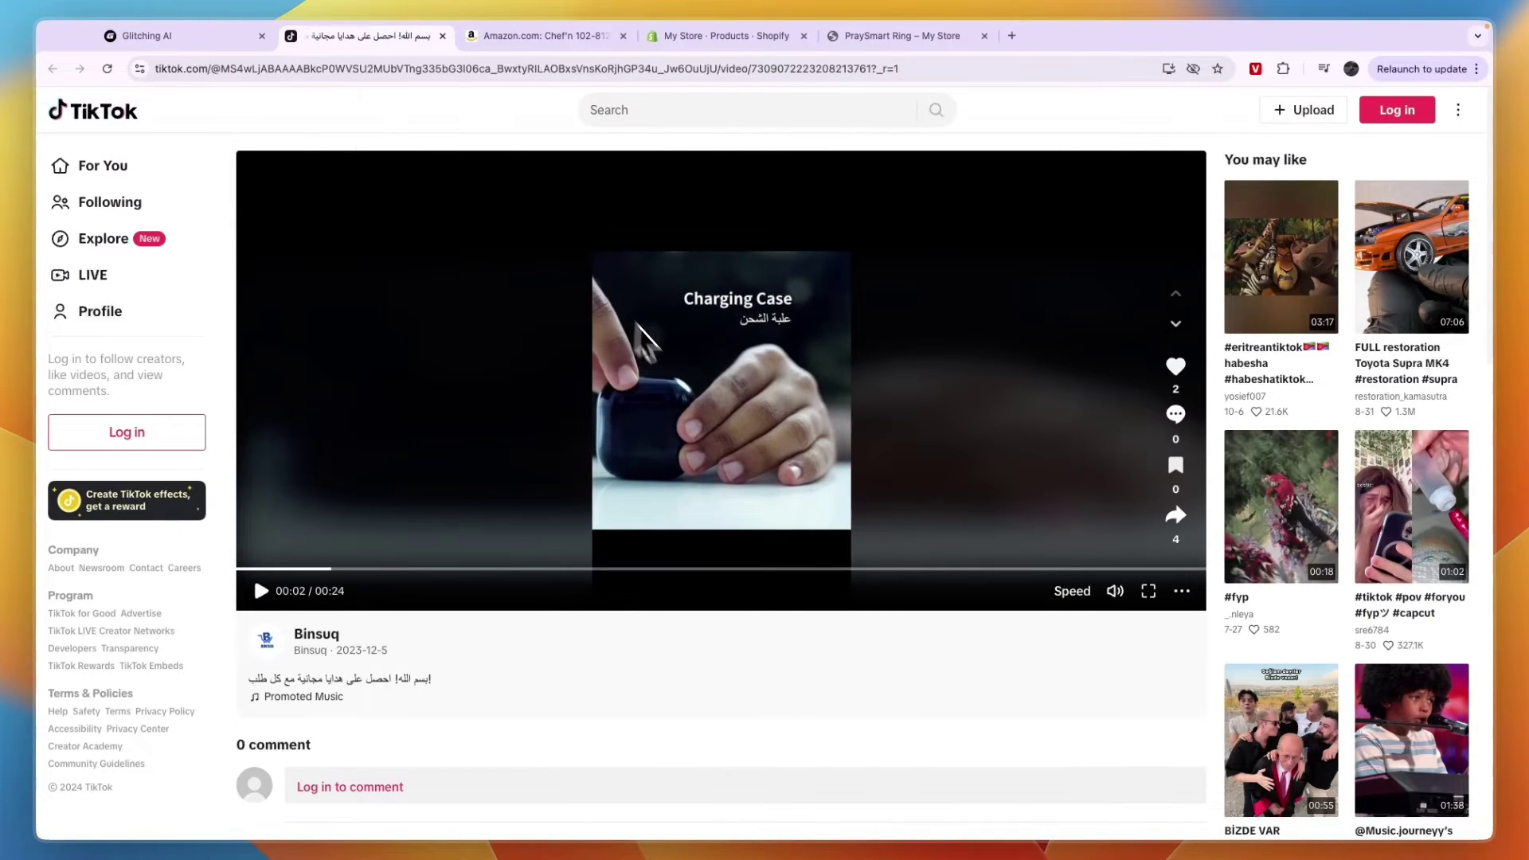
right_click(706, 382)
left_click(756, 395)
key("super+w")
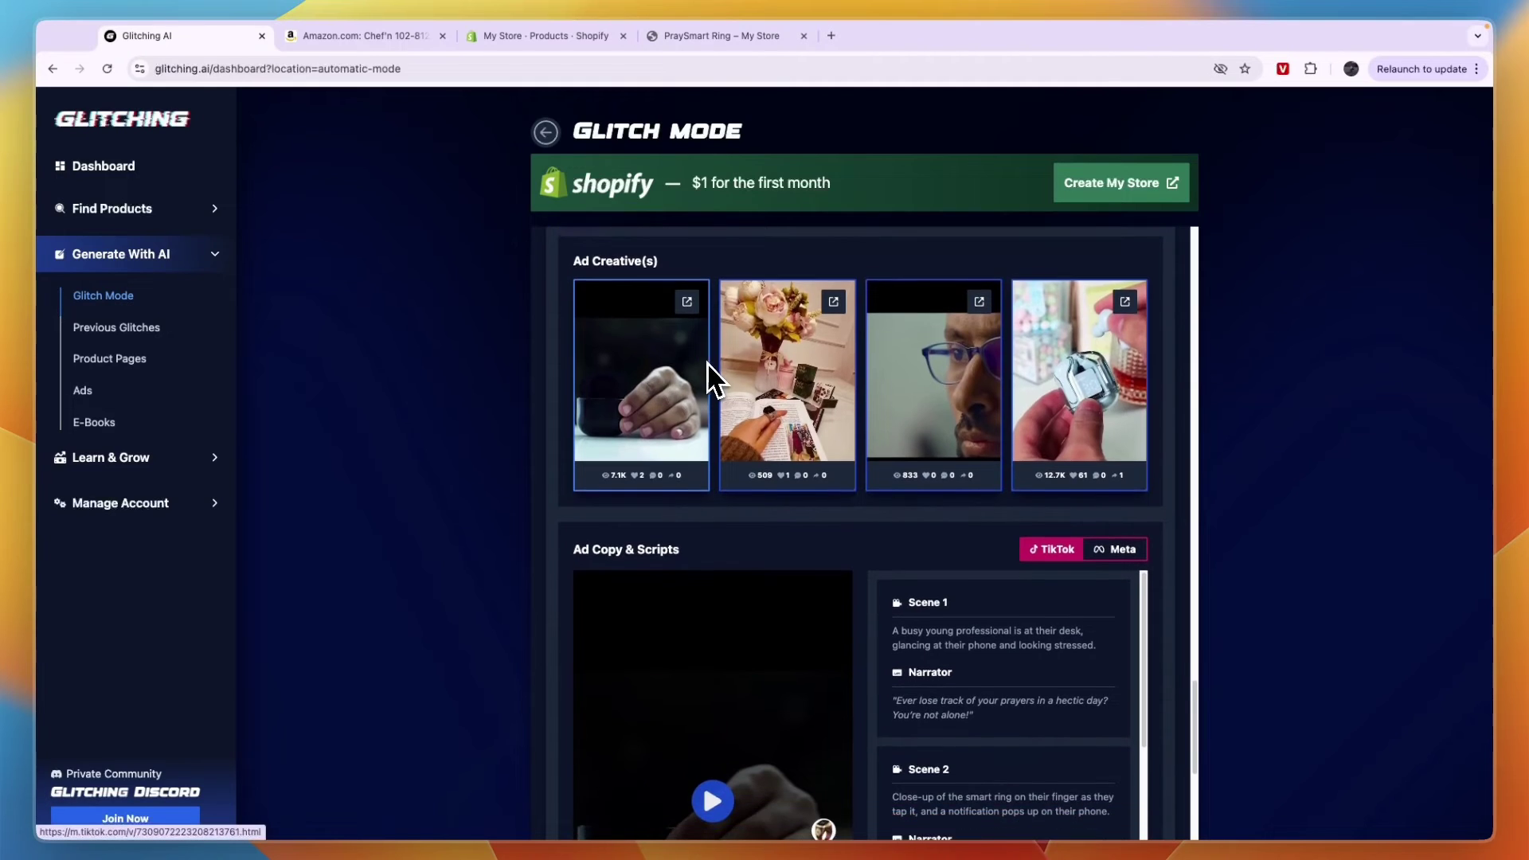
Read through the ad scripts and switch them to the Meta version.
scroll(685, 374, "down", 3)
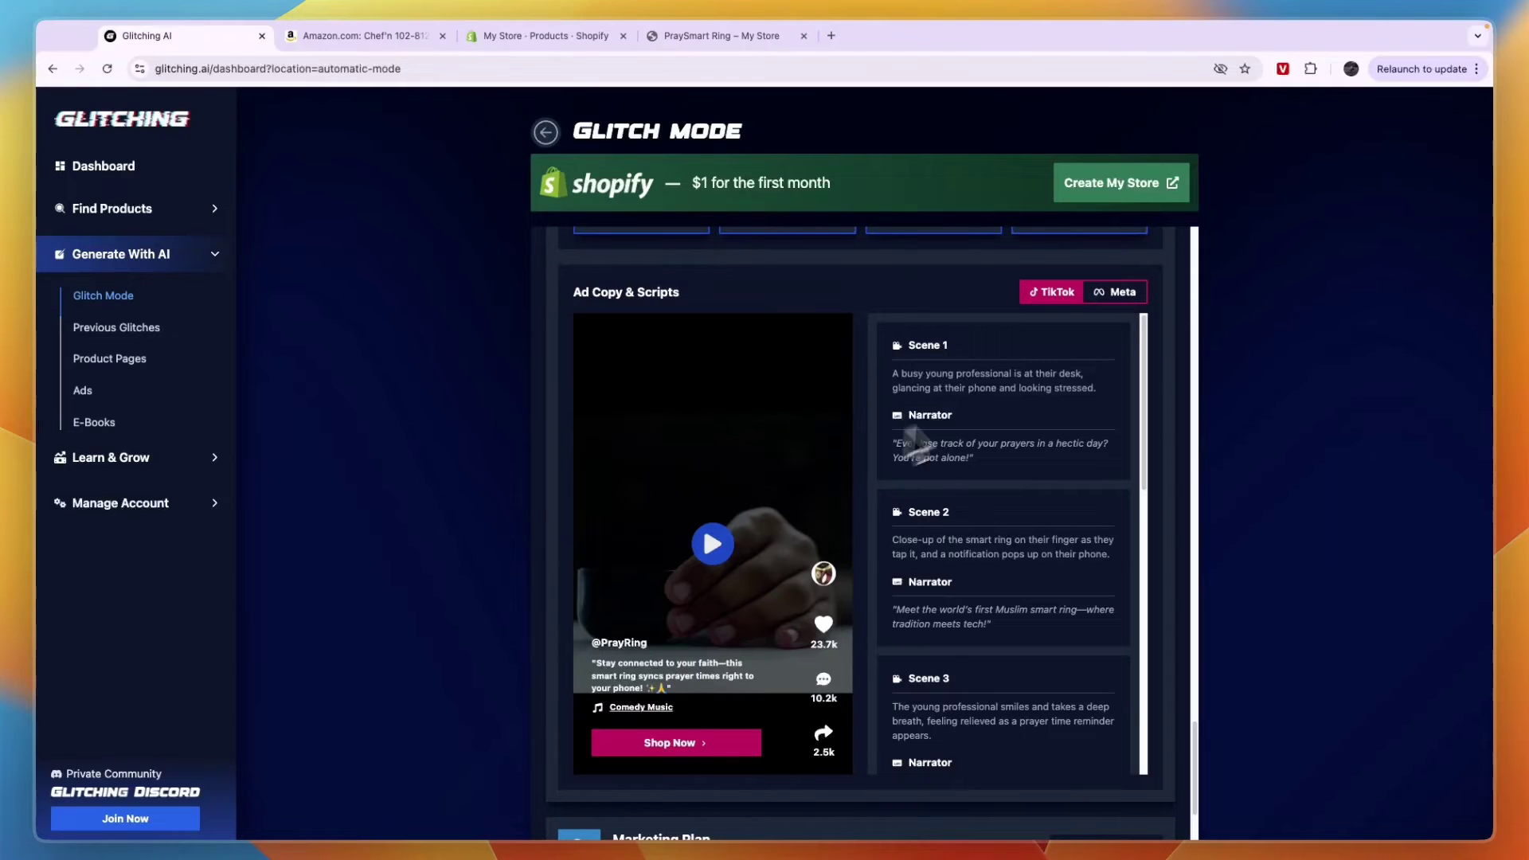
scroll(946, 413, "down", 10)
scroll(961, 446, "up", 6)
right_click(908, 582)
left_click(1138, 321)
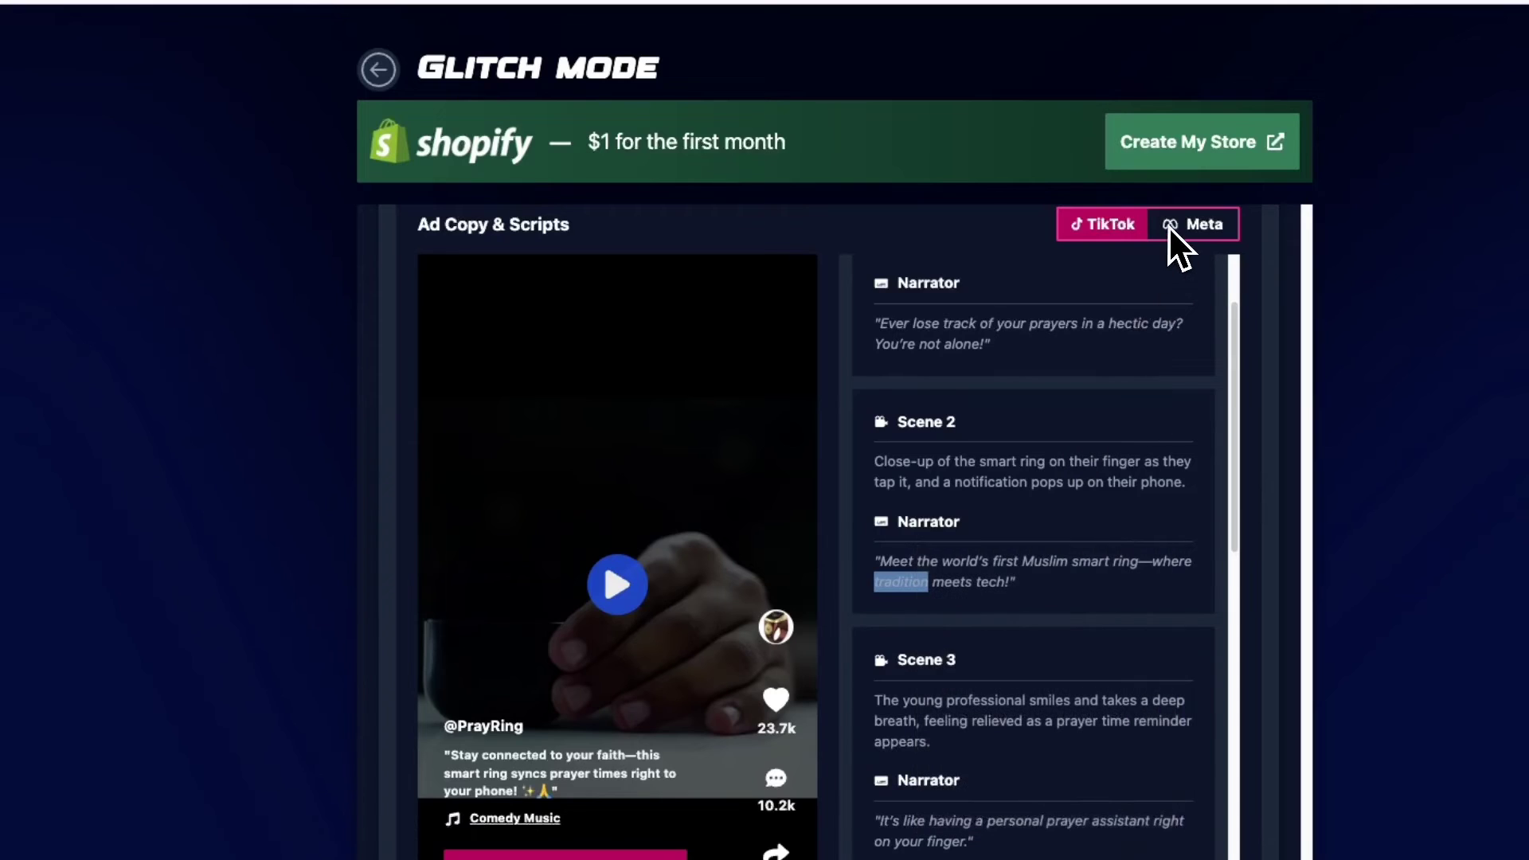
left_click(1168, 227)
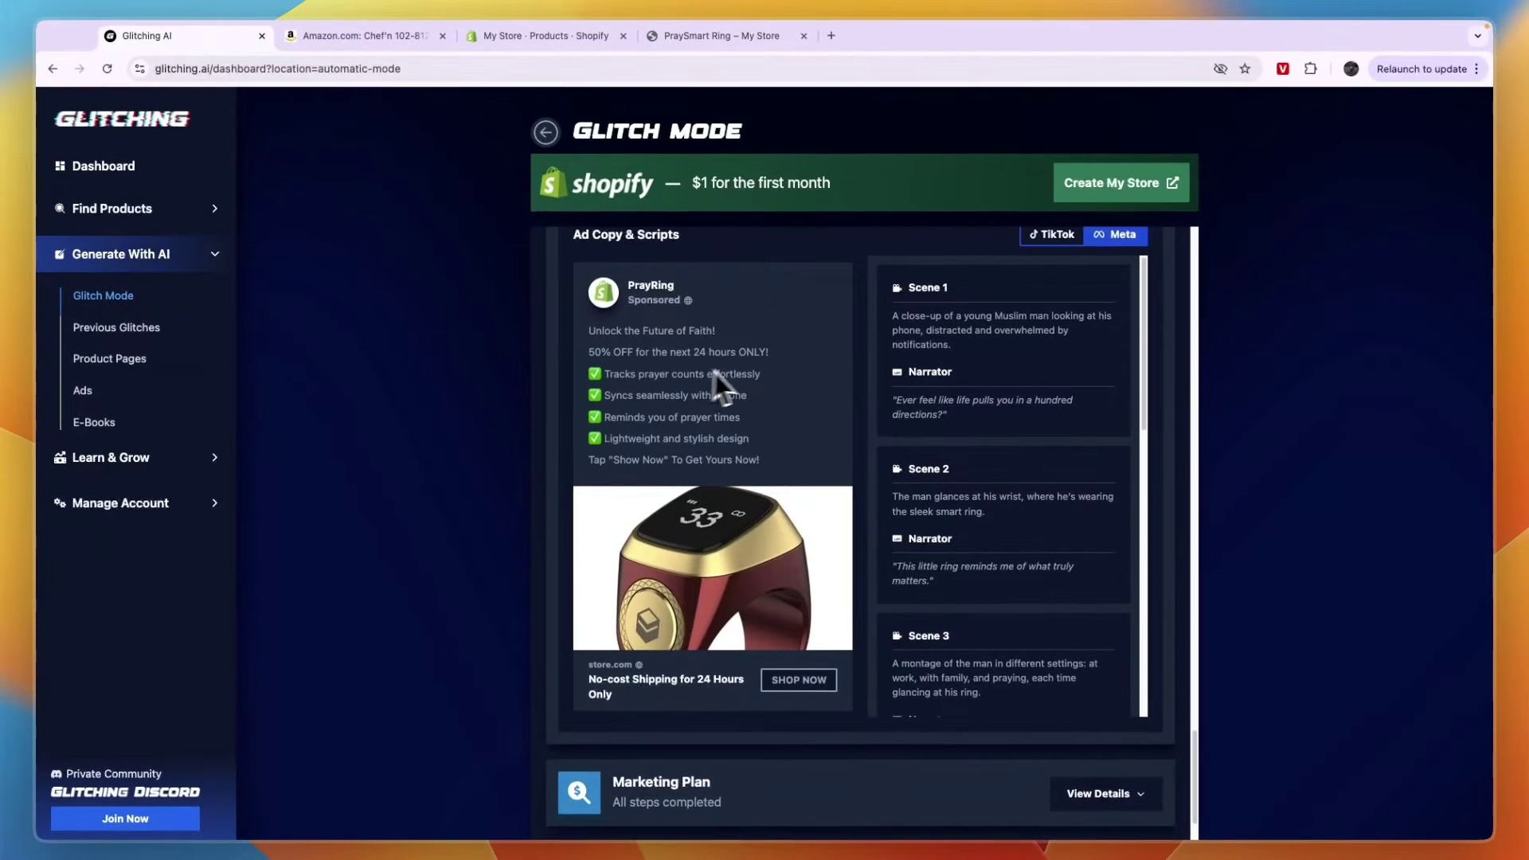
Expand the Marketing Plan card to show its target audience details.
scroll(722, 398, "down", 2)
scroll(722, 406, "up", 1)
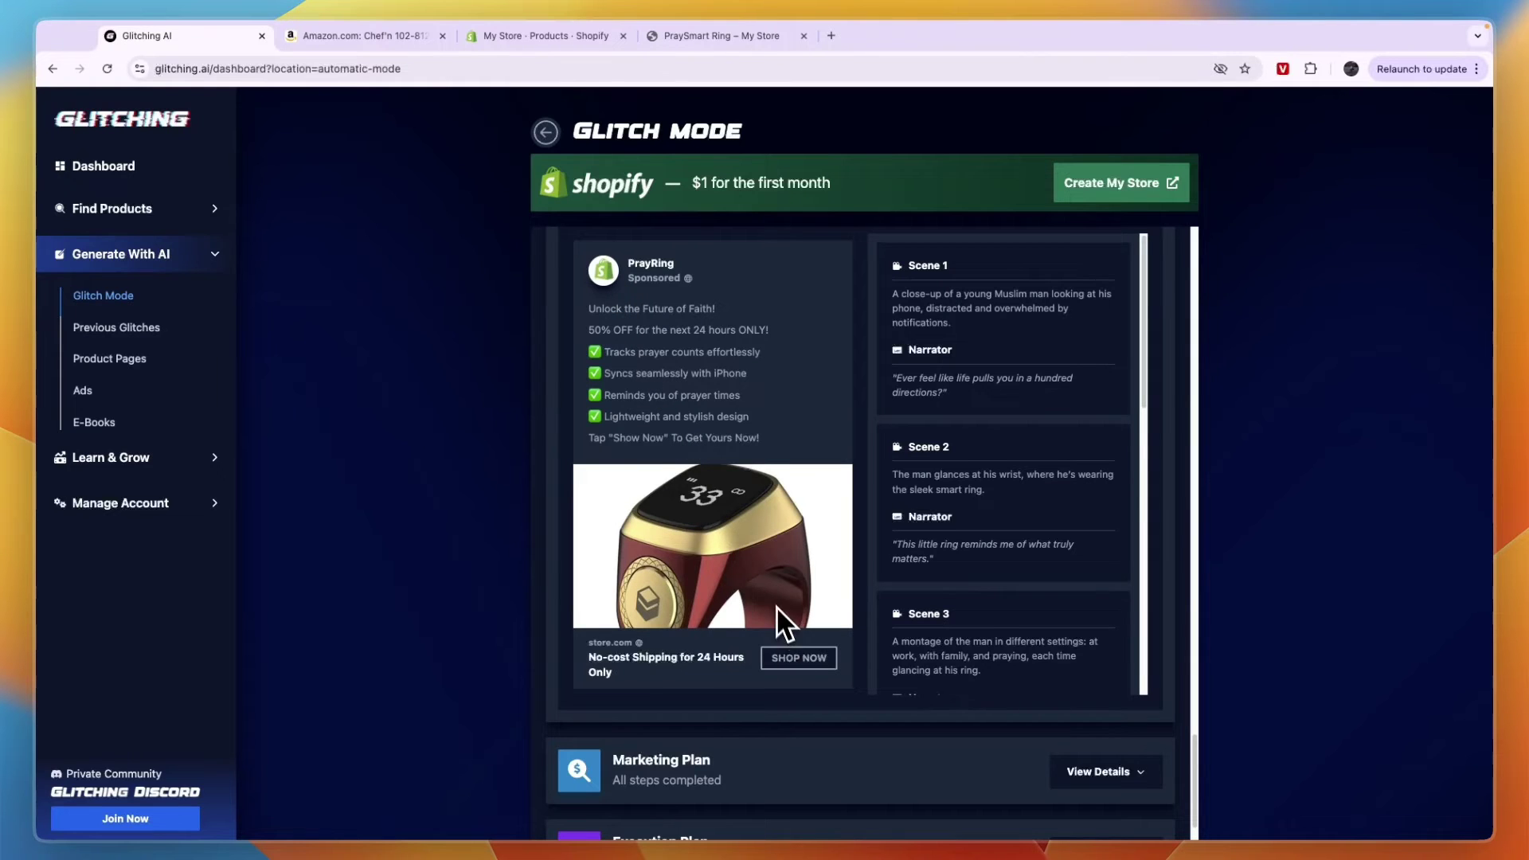
scroll(1001, 669, "down", 1)
left_click(1099, 705)
Scroll past the Marketing Plan and expand the Execution Plan details.
scroll(992, 598, "down", 3)
scroll(854, 714, "down", 2)
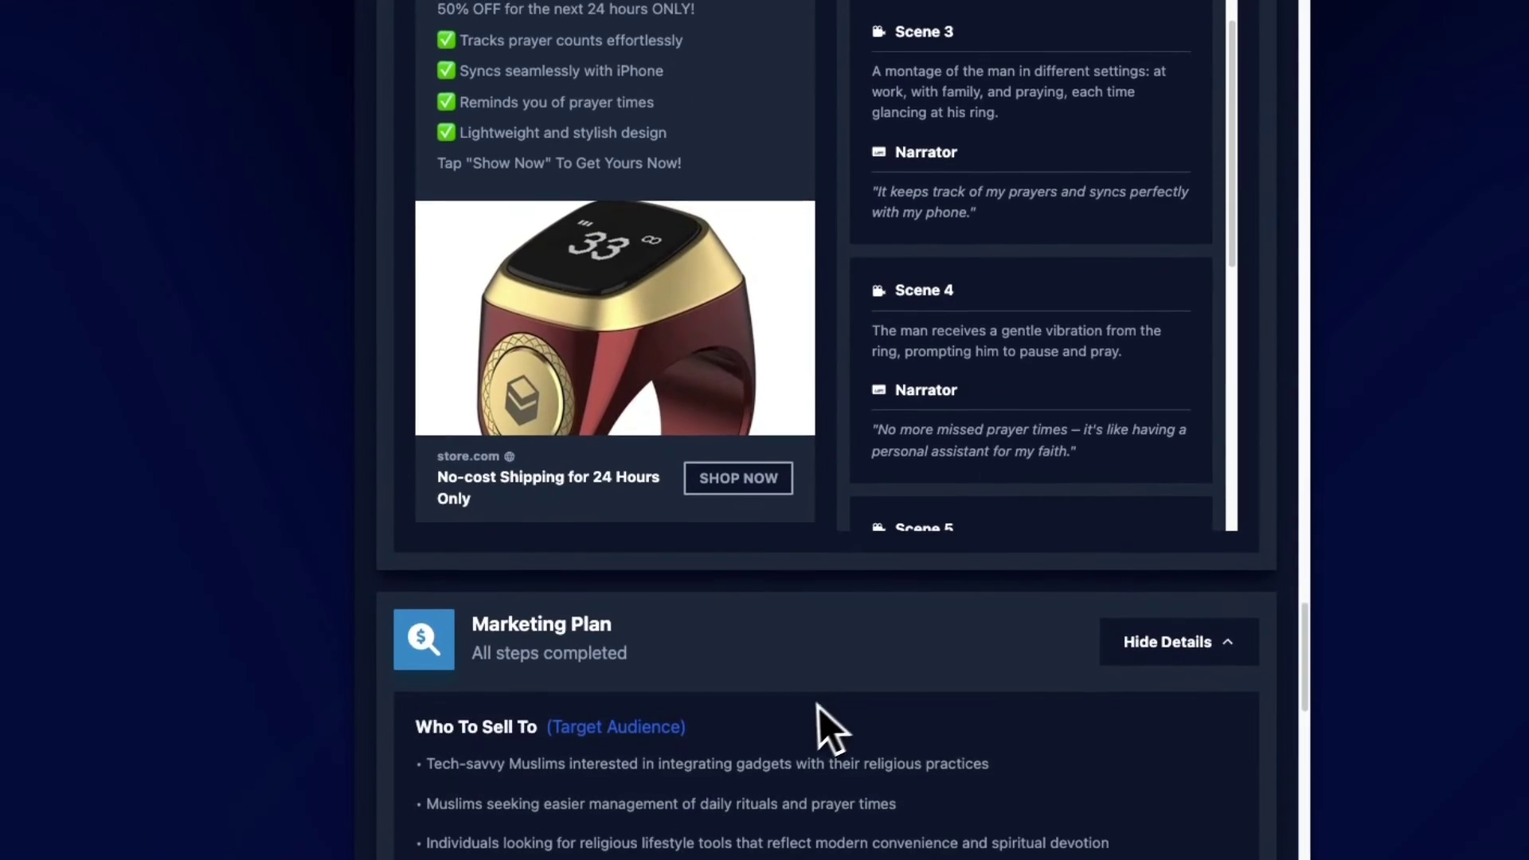
scroll(813, 709, "down", 4)
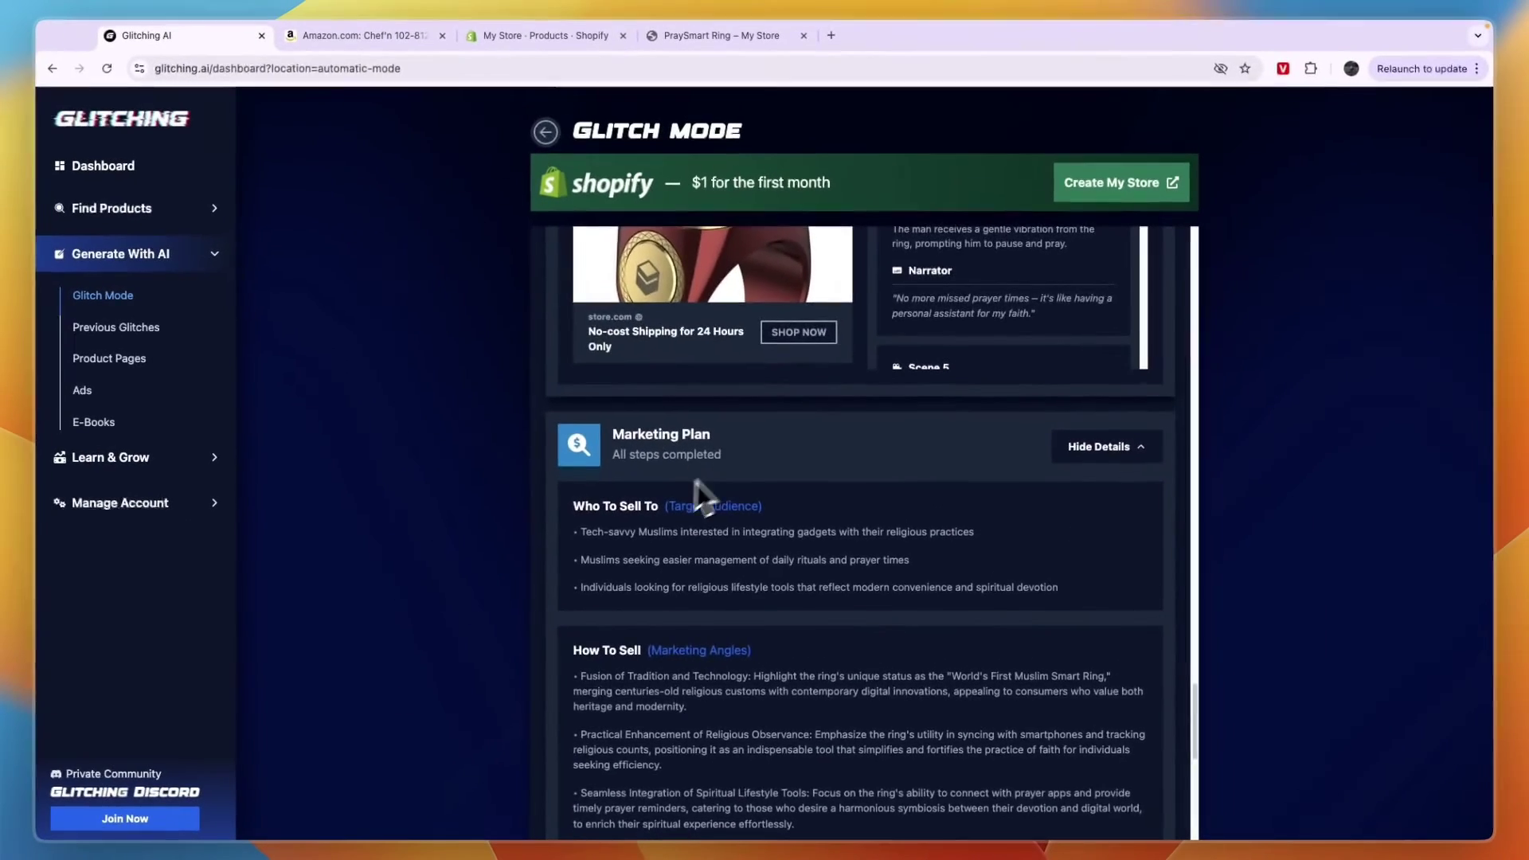
scroll(615, 438, "down", 5)
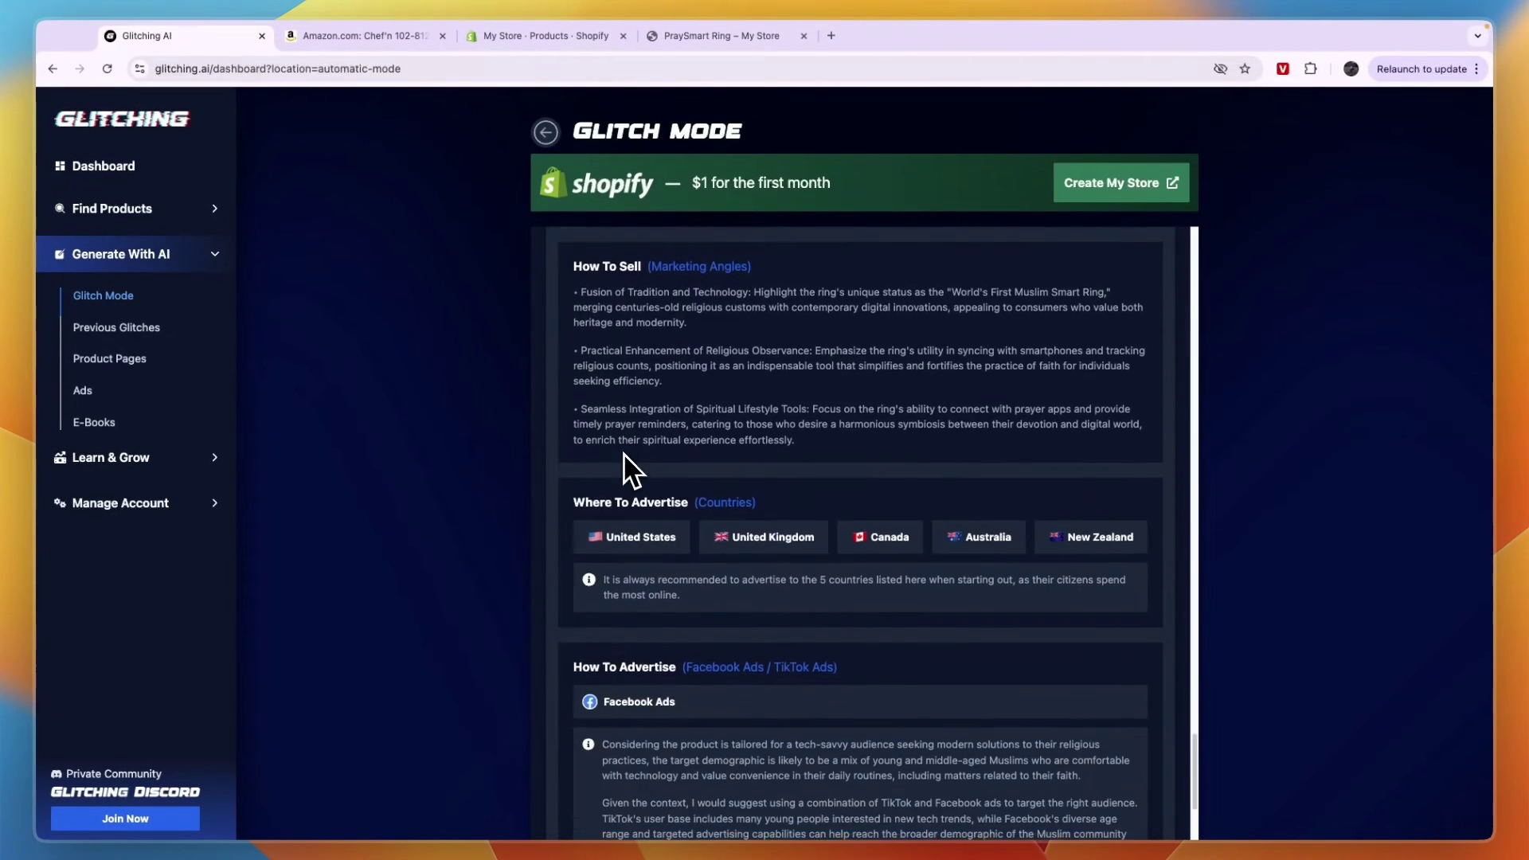
scroll(625, 458, "down", 3)
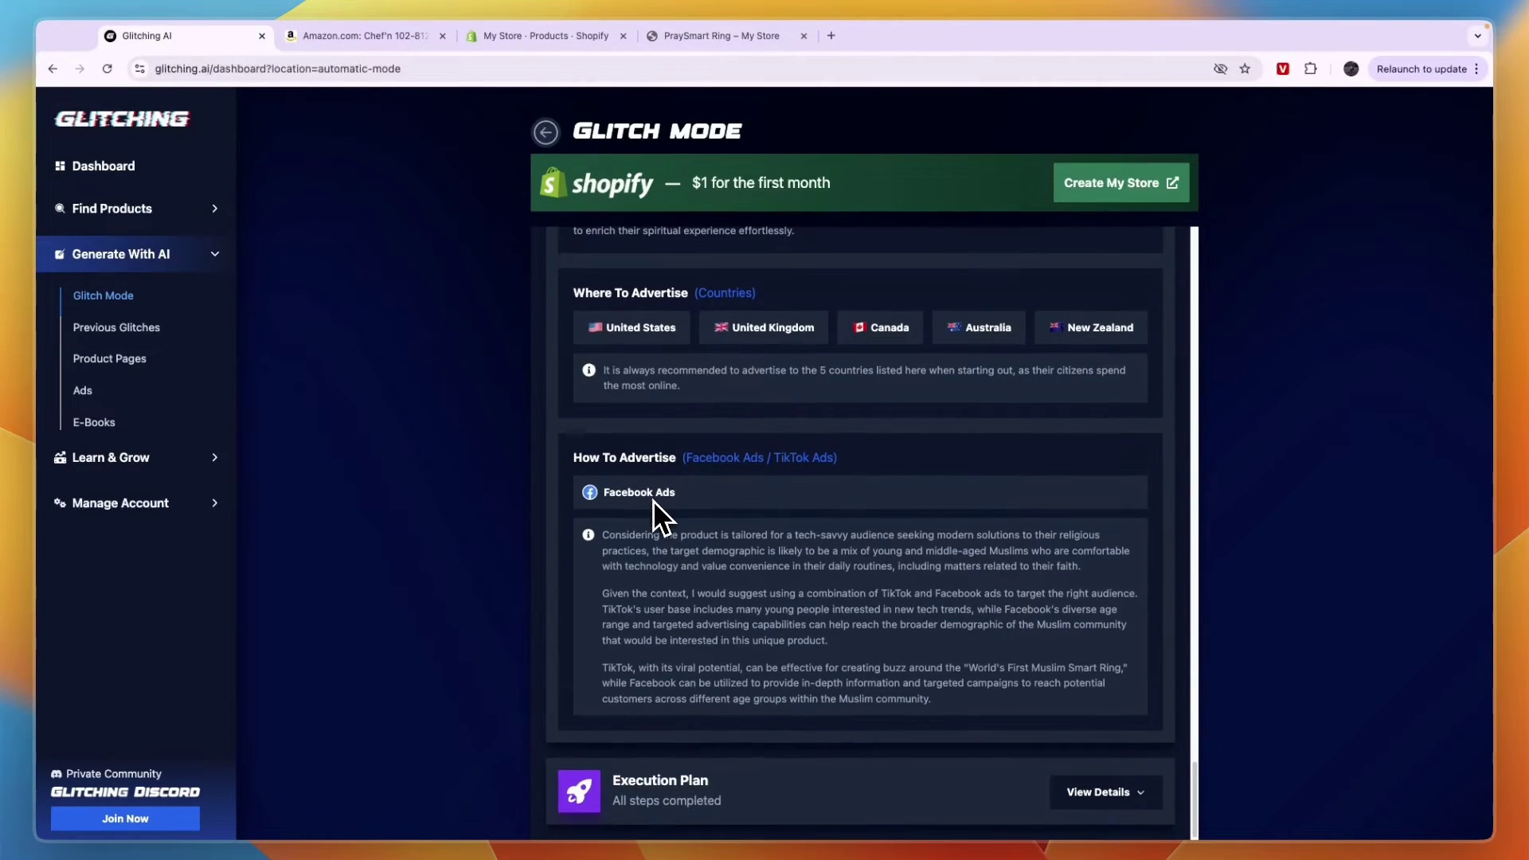
left_click(1107, 795)
Scroll through Execution Plan Phases 1–8, down to Funnel Troubleshooting.
scroll(924, 677, "down", 10)
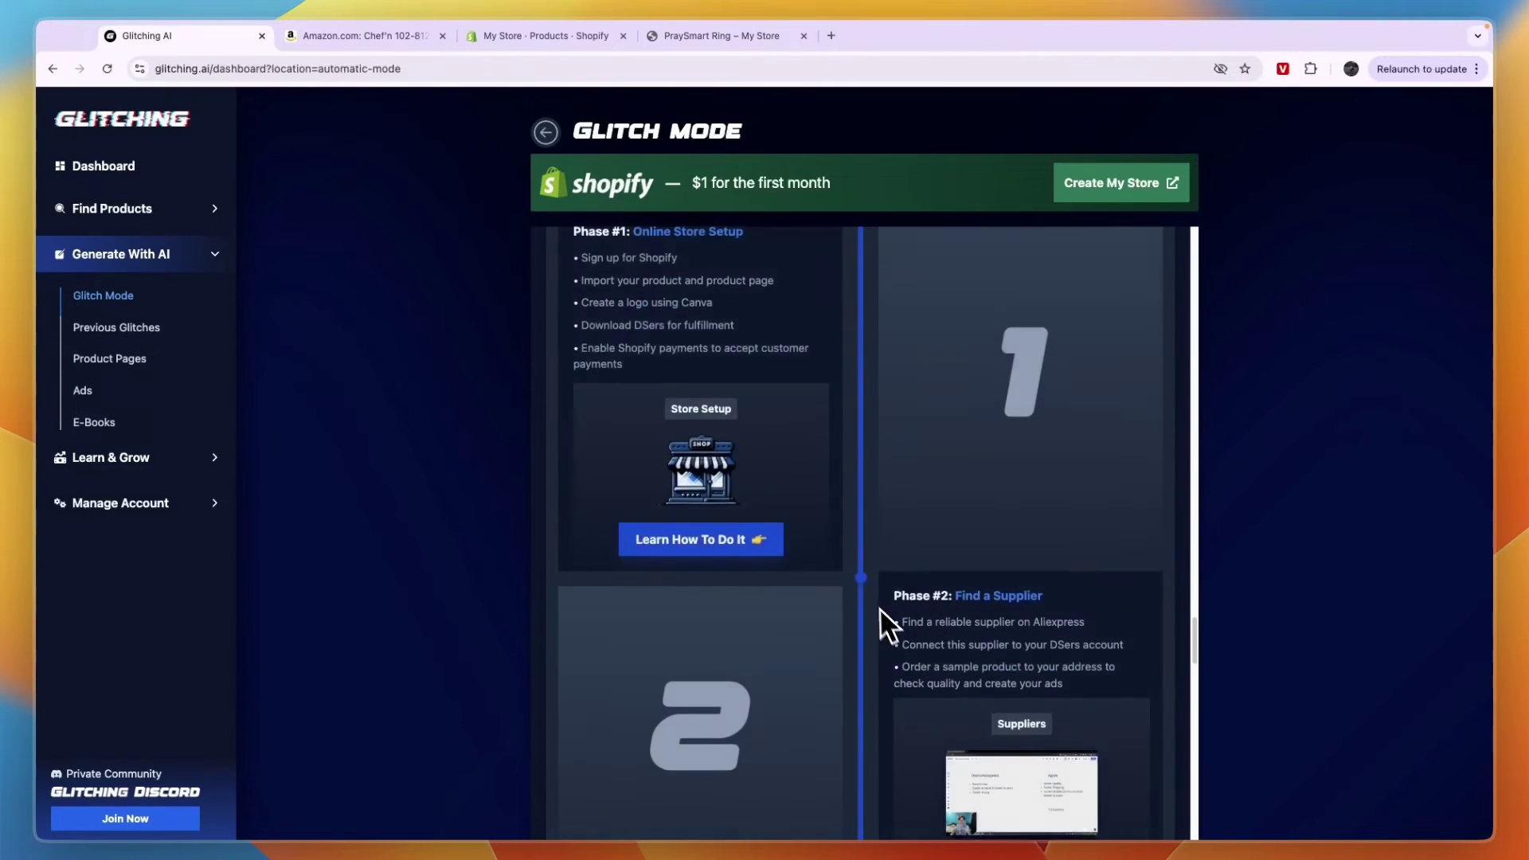
scroll(860, 582, "up", 7)
scroll(690, 488, "down", 5)
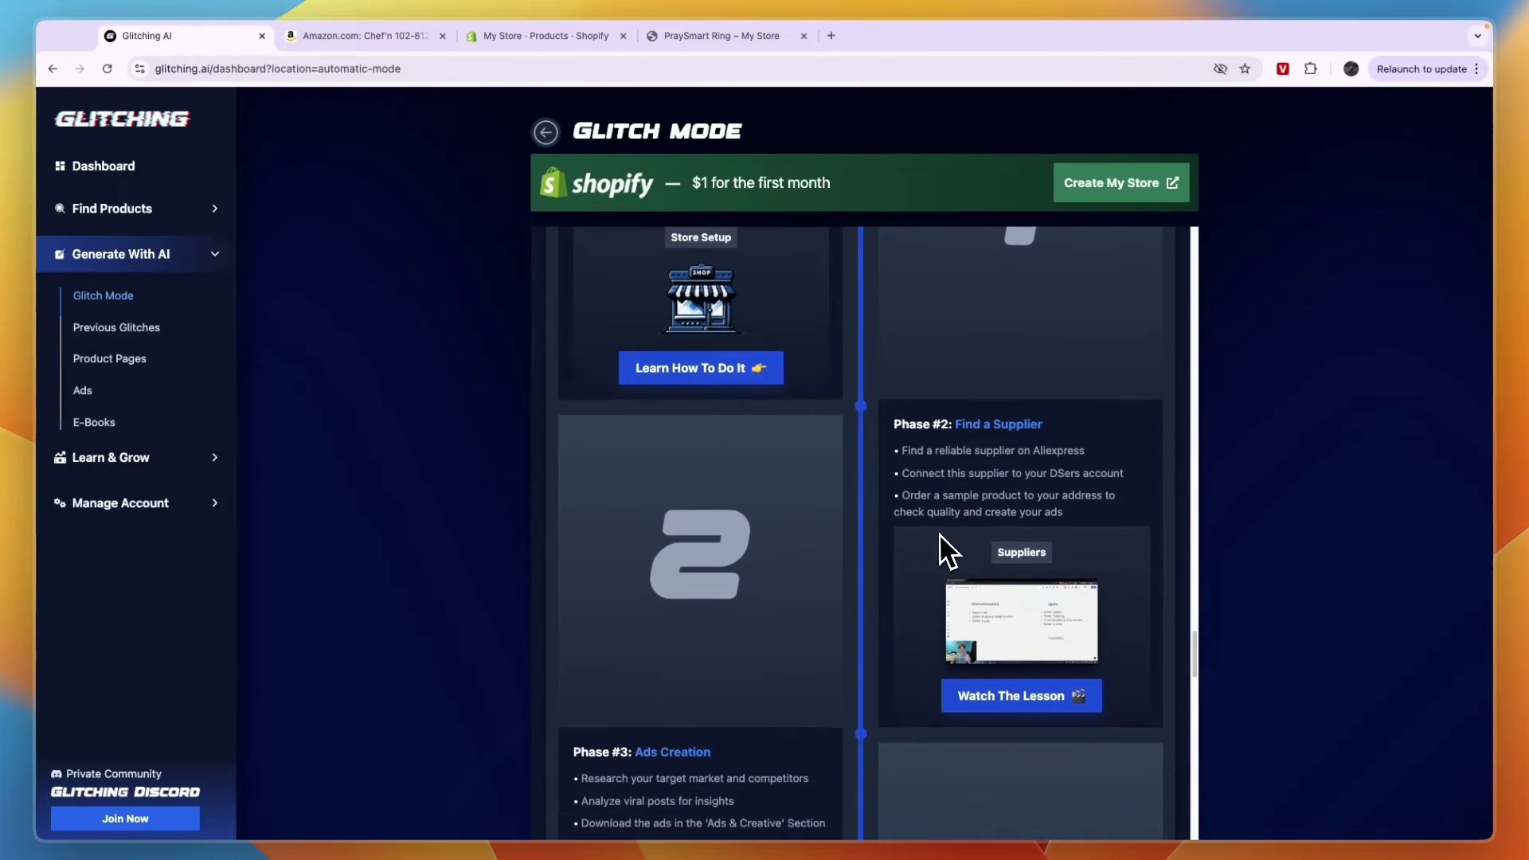
scroll(765, 519, "down", 3)
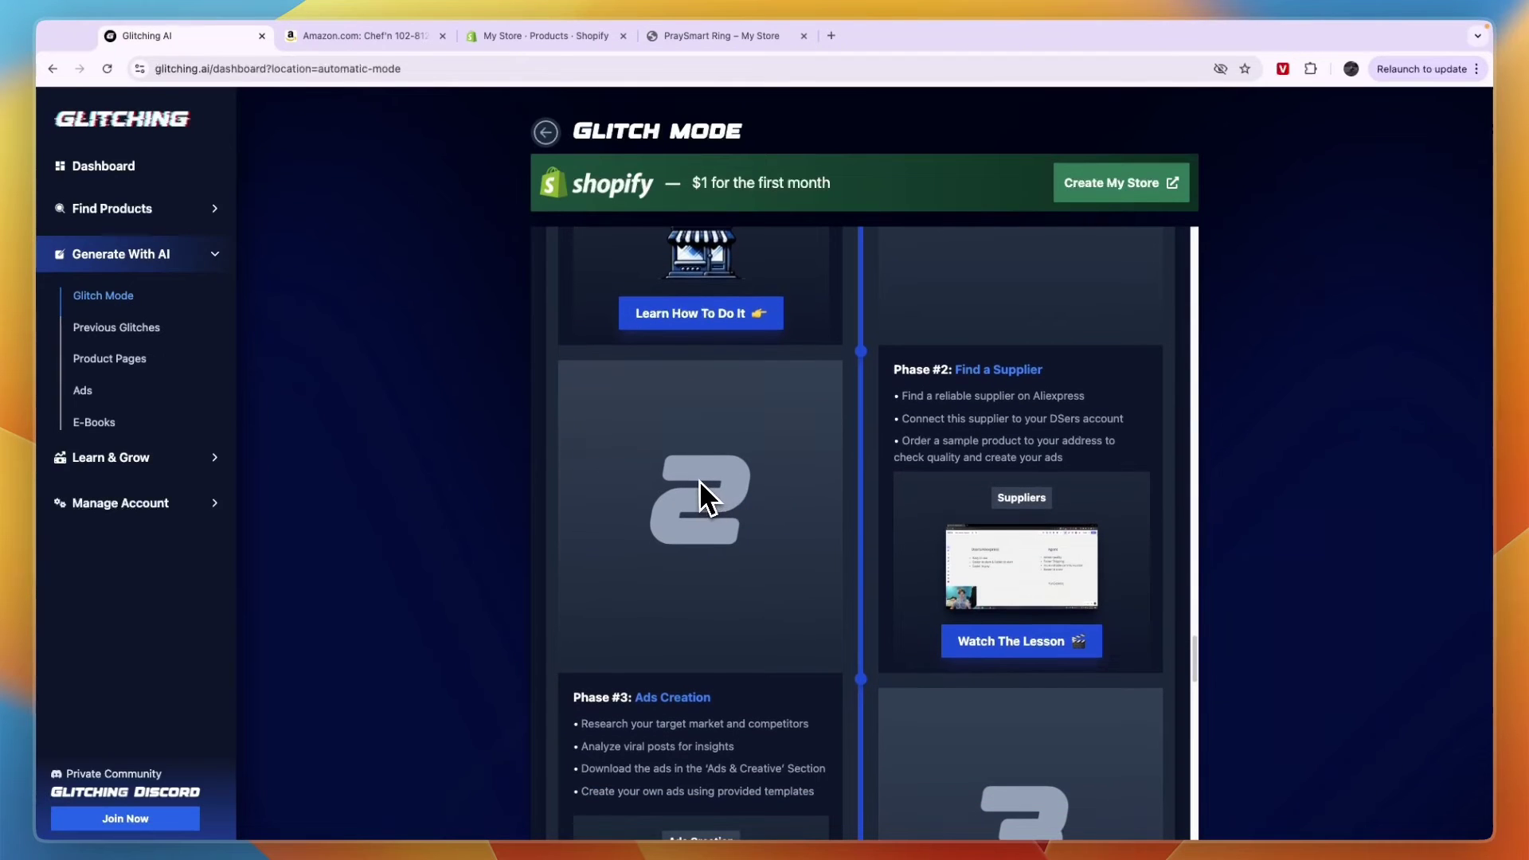
scroll(687, 453, "down", 6)
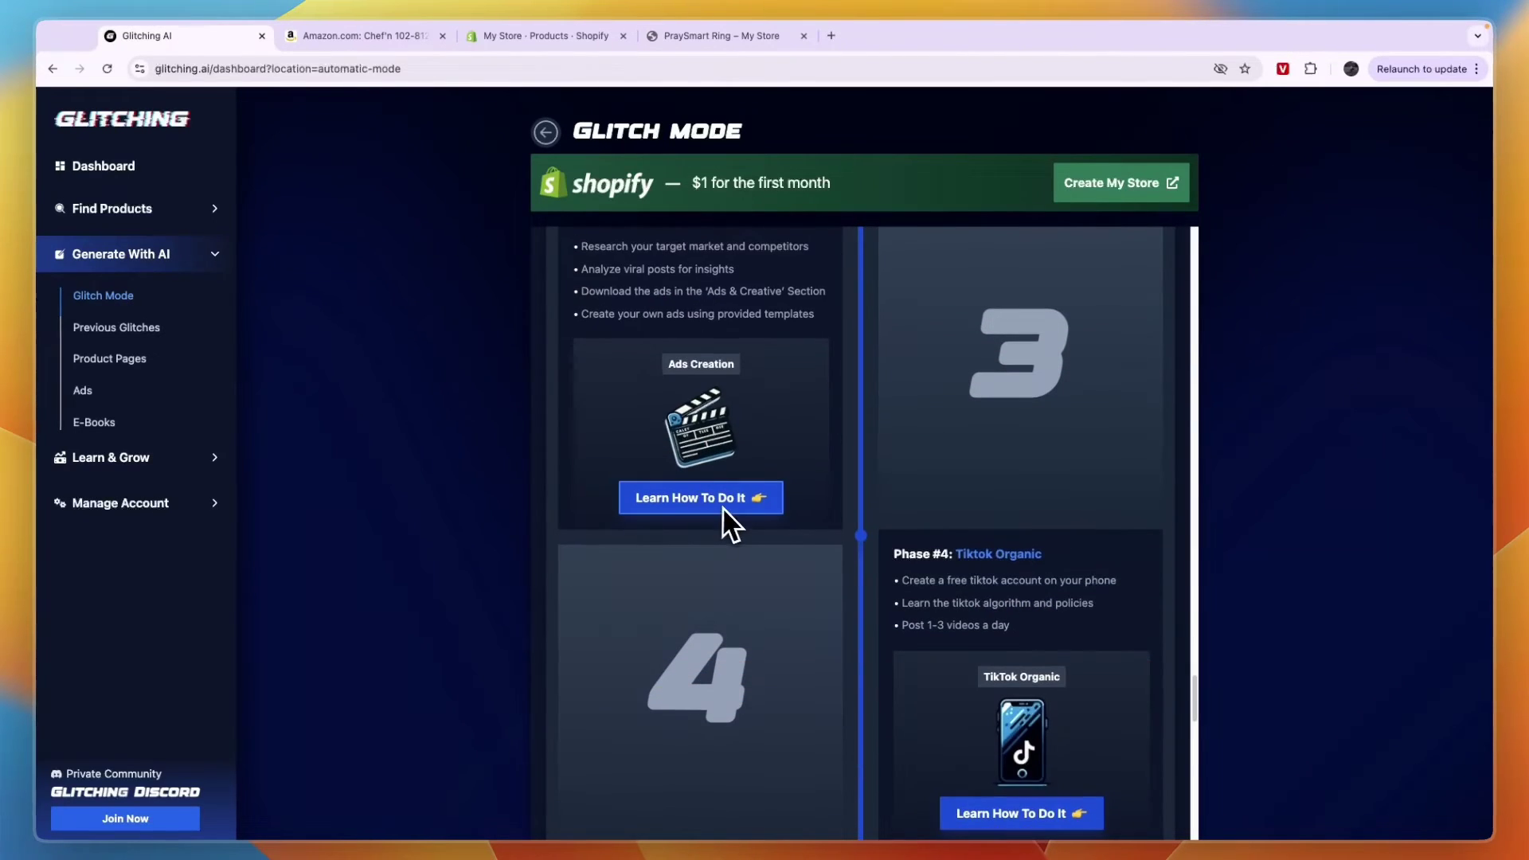
scroll(725, 510, "down", 6)
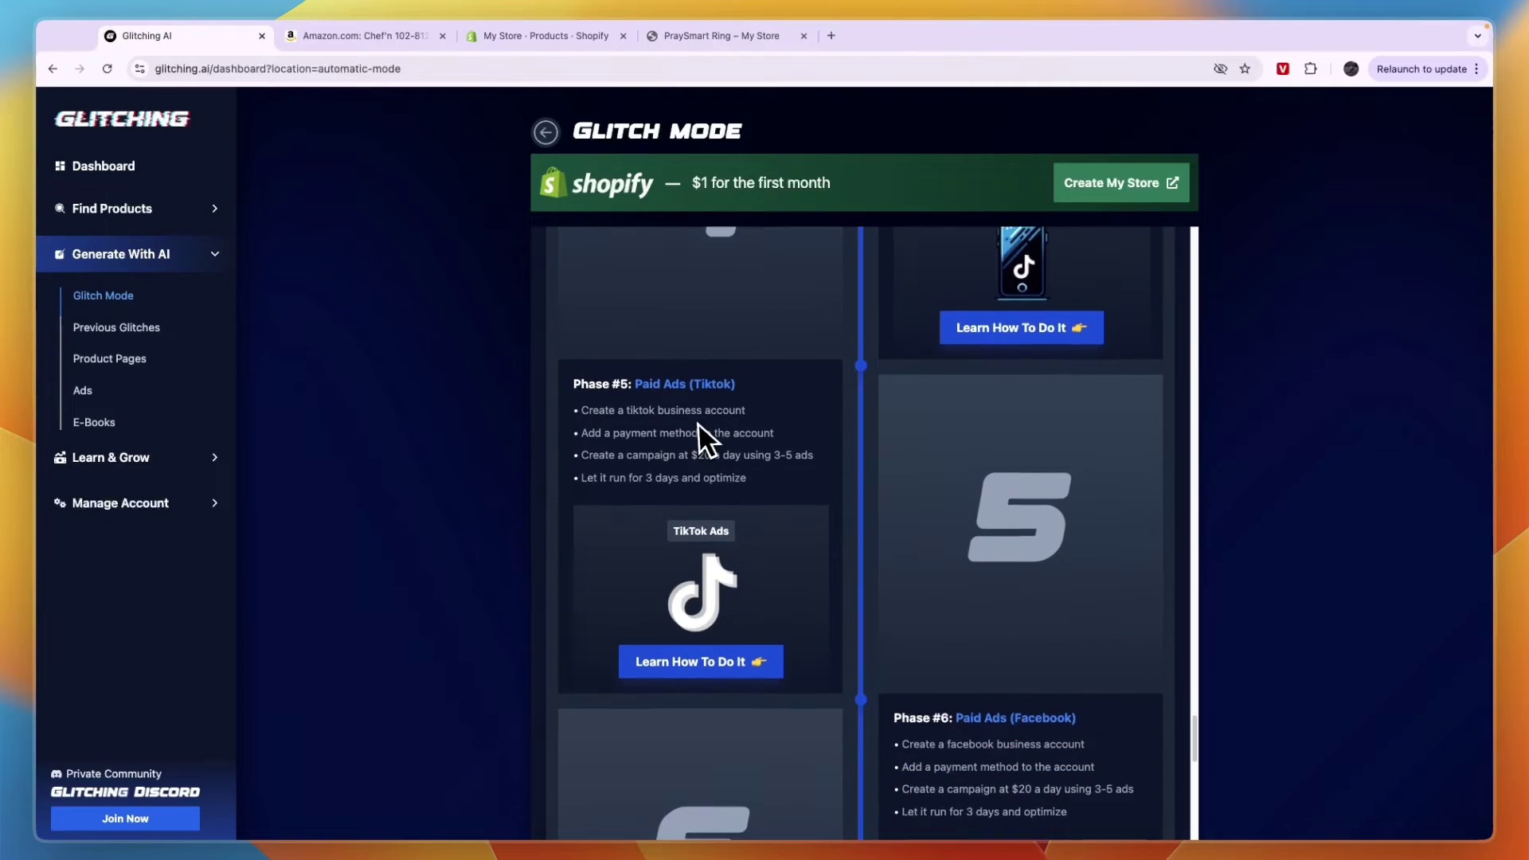
scroll(697, 438, "down", 7)
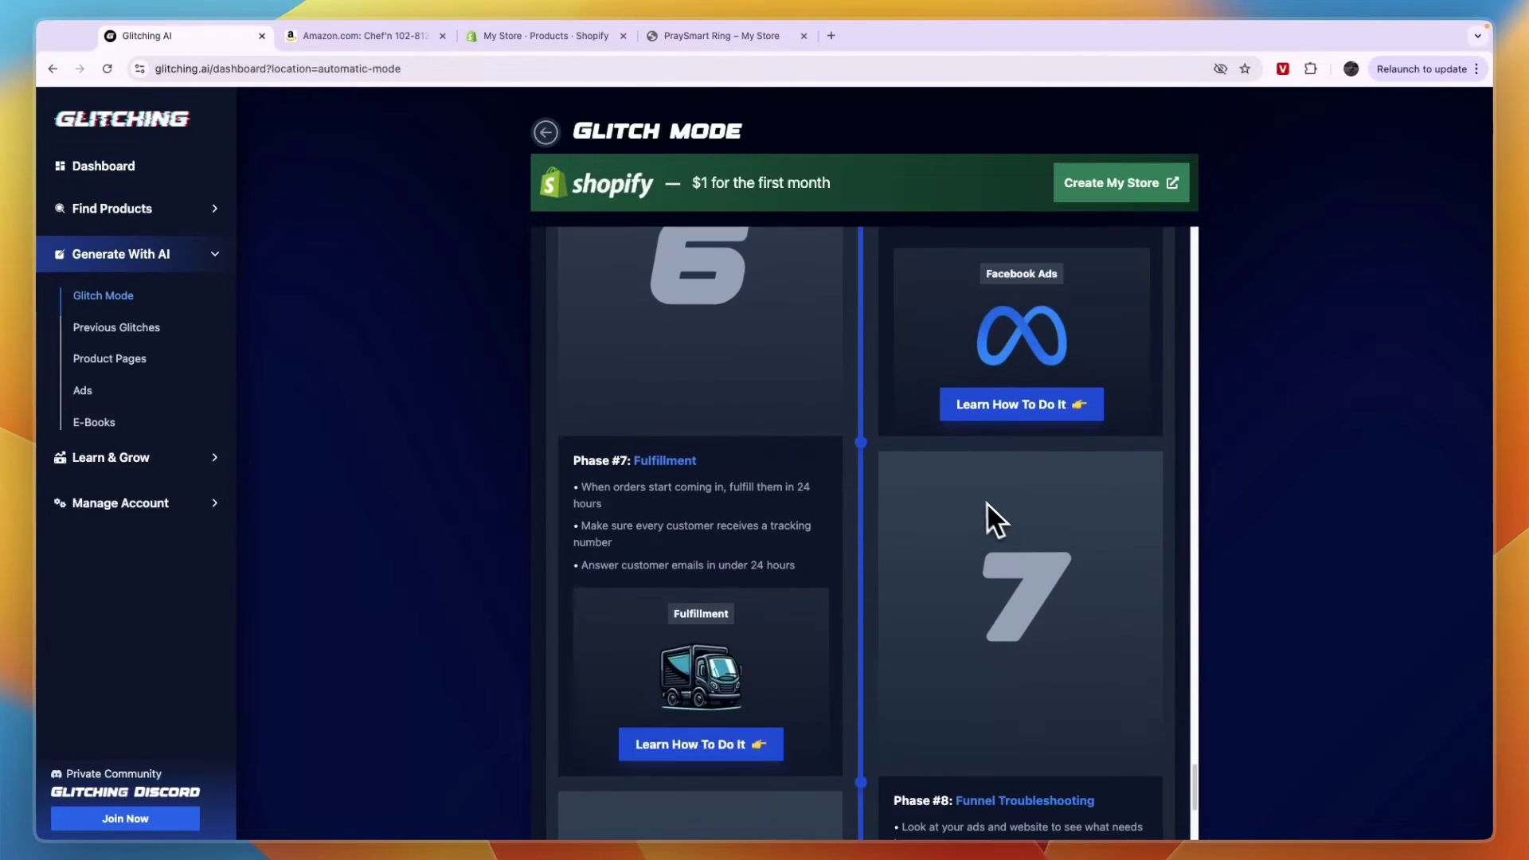
scroll(701, 530, "down", 4)
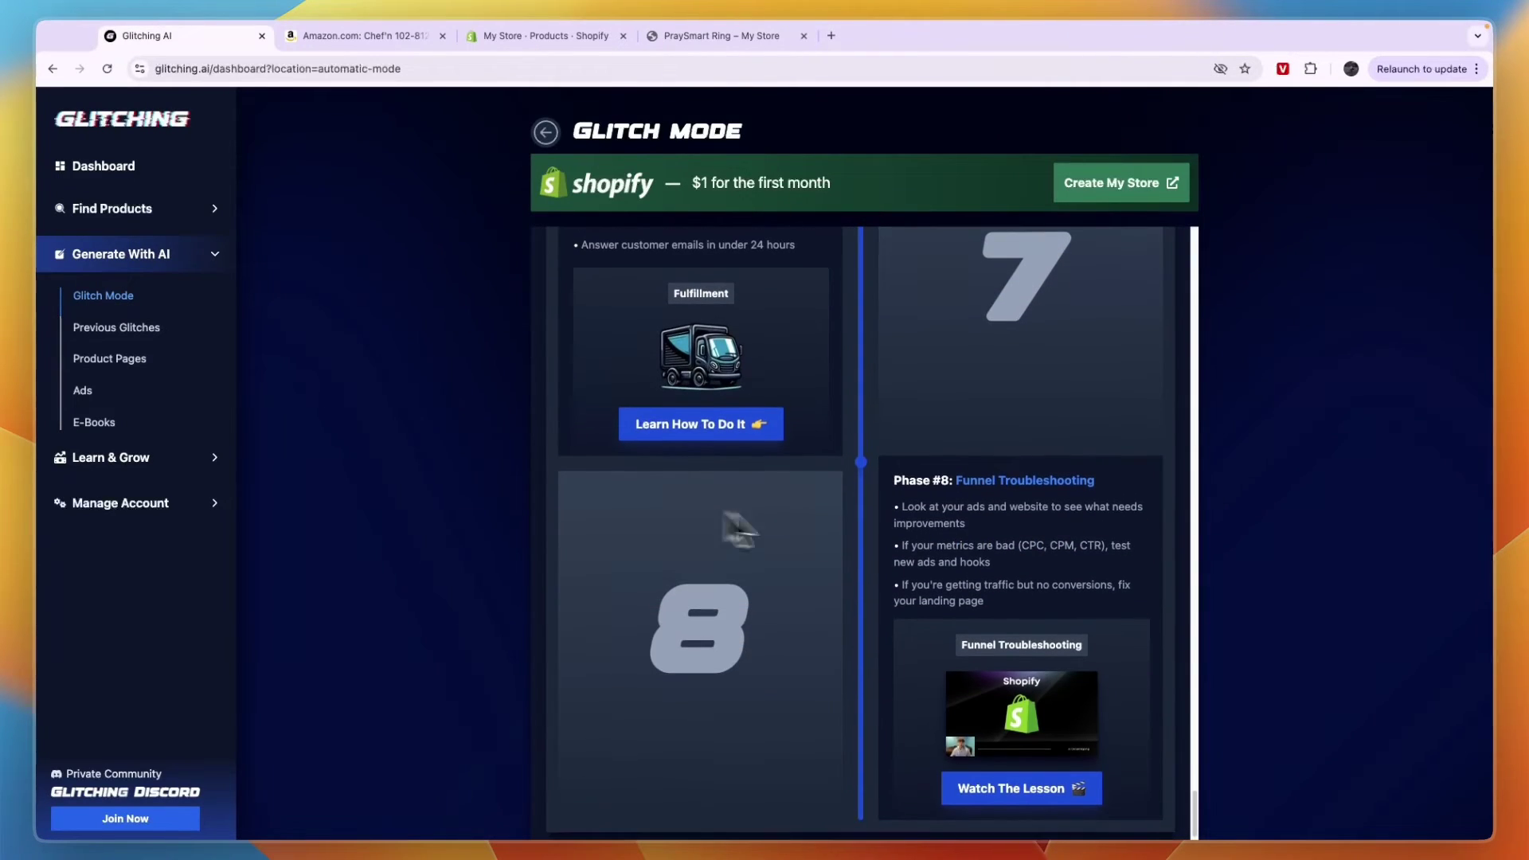
Open the Fulfillment lesson, then go back to the Dropshipping Course overview.
left_click(749, 408)
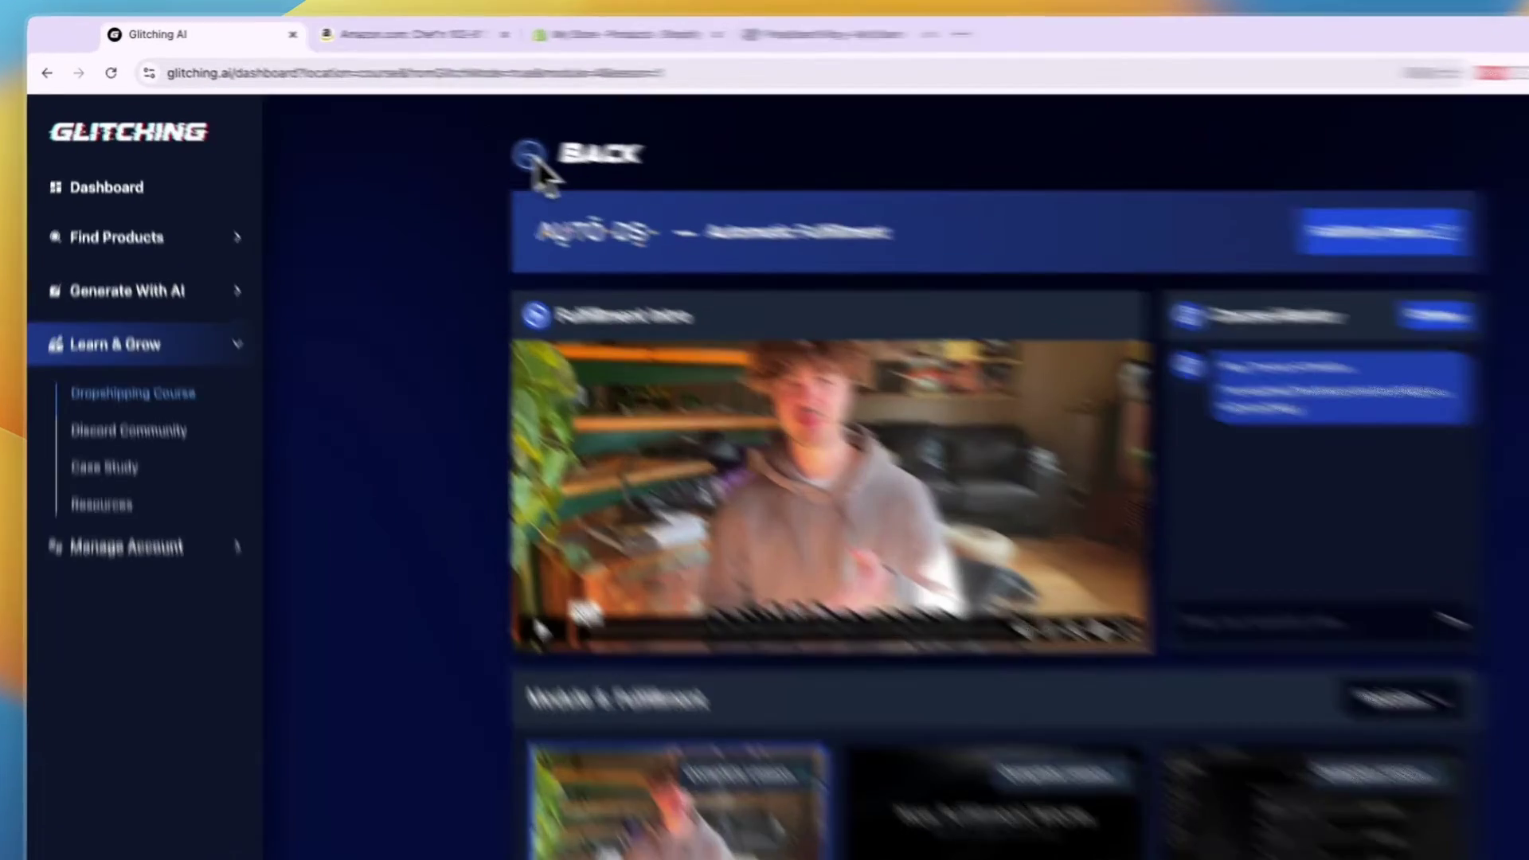
left_click(462, 138)
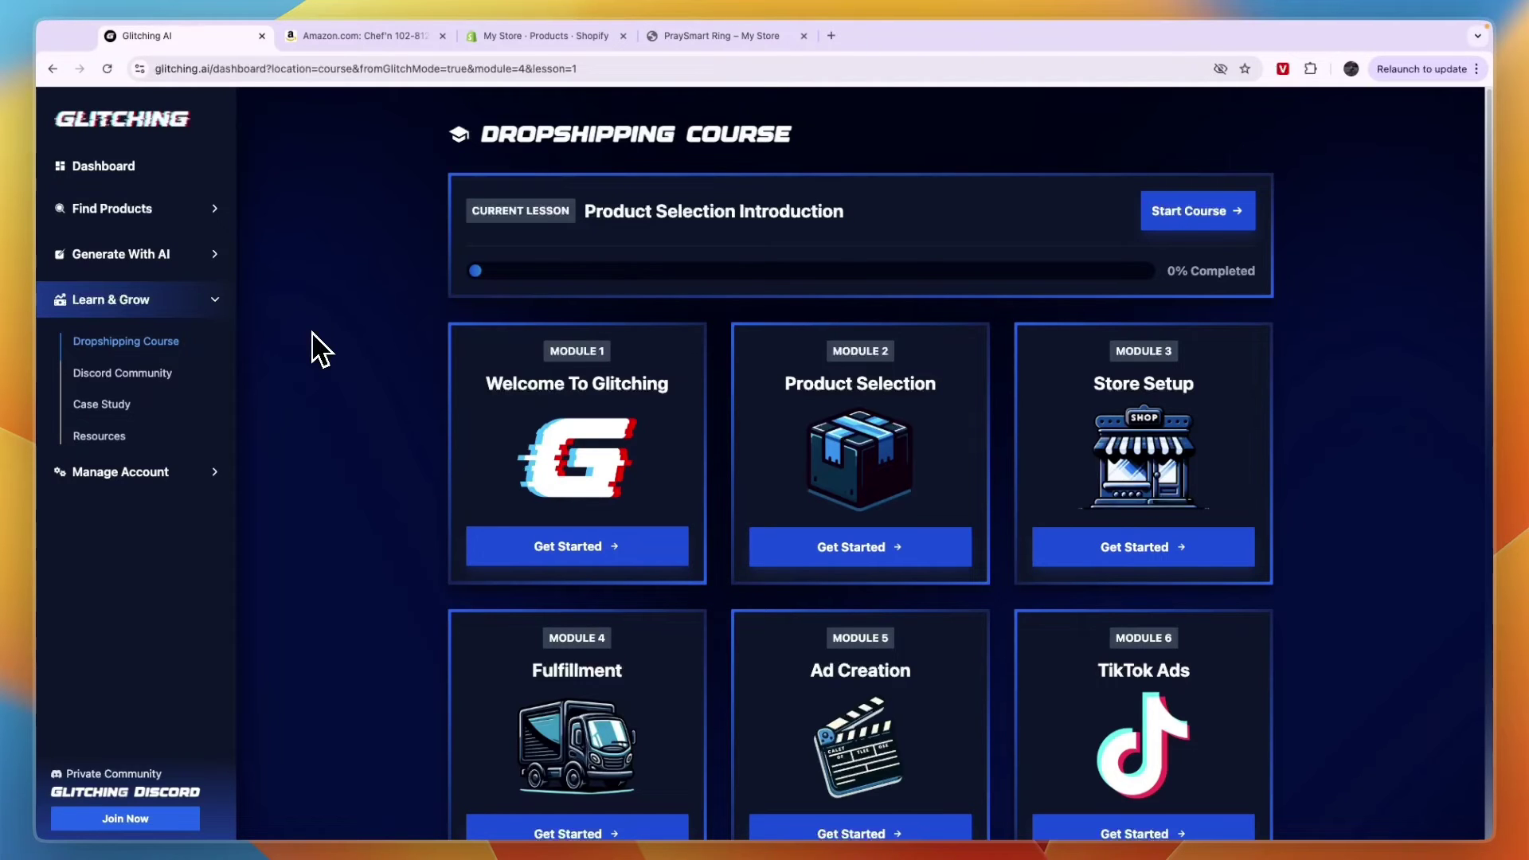
scroll(380, 373, "down", 3)
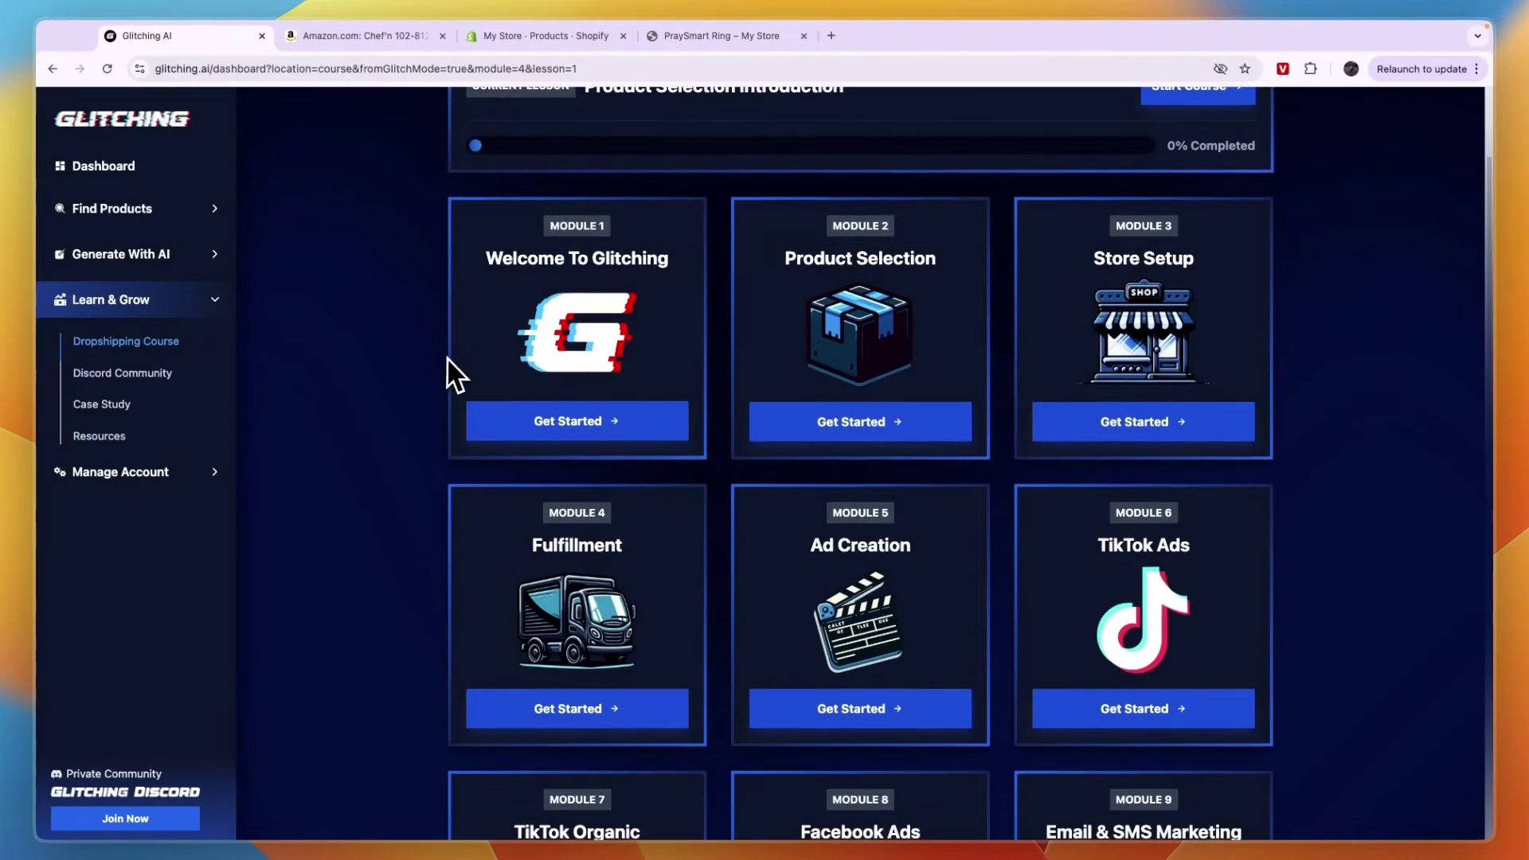
scroll(386, 369, "up", 1)
Look over the course modules, from Welcome To Glitching to Product Selection, then return to Dashboard.
triple_click(504, 337)
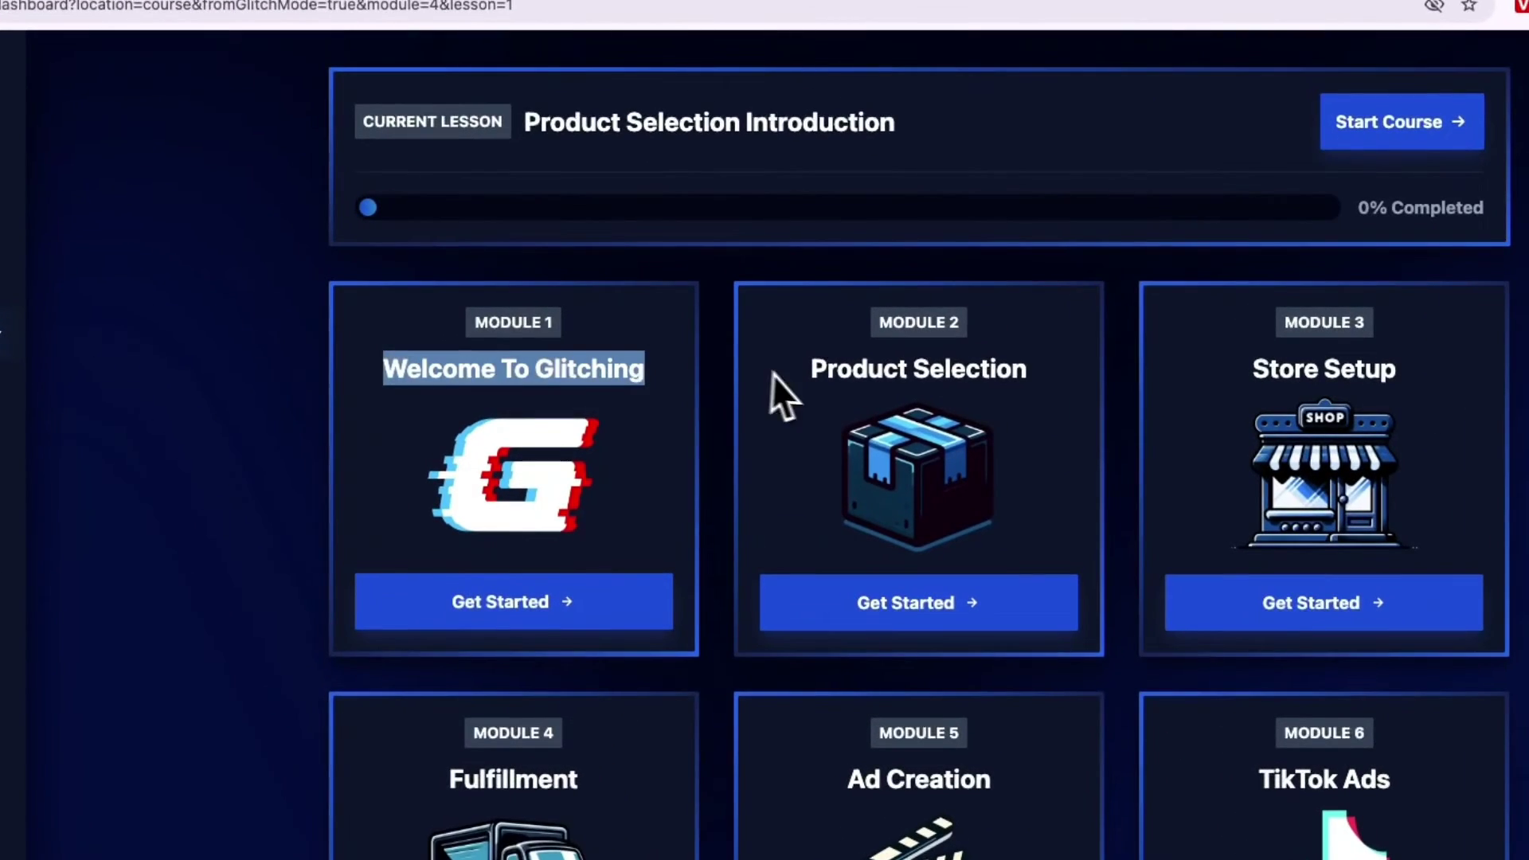
left_click_drag(804, 324, 937, 326)
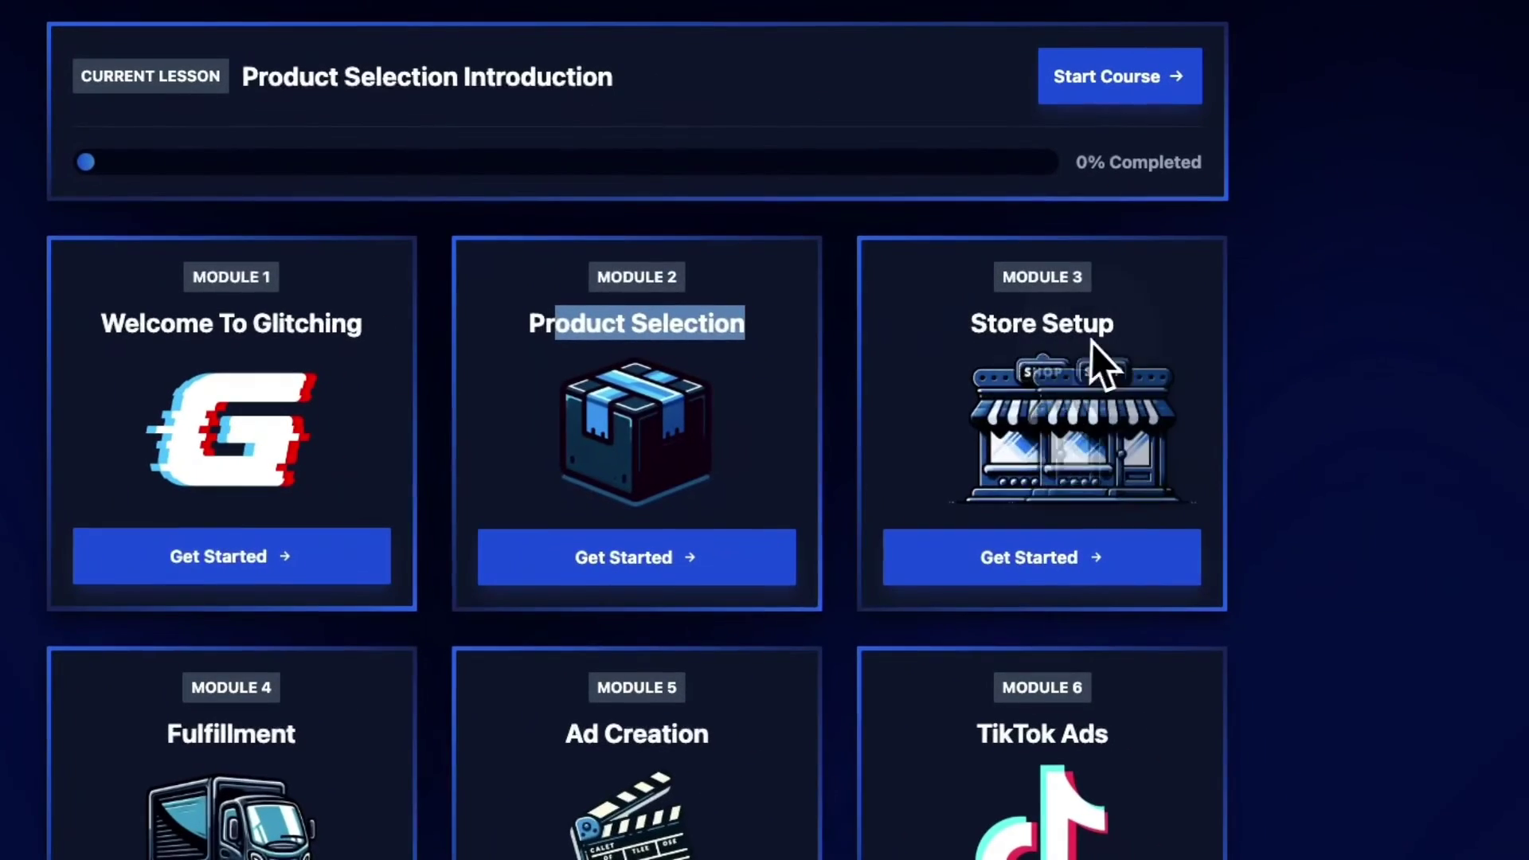
scroll(996, 382, "down", 10)
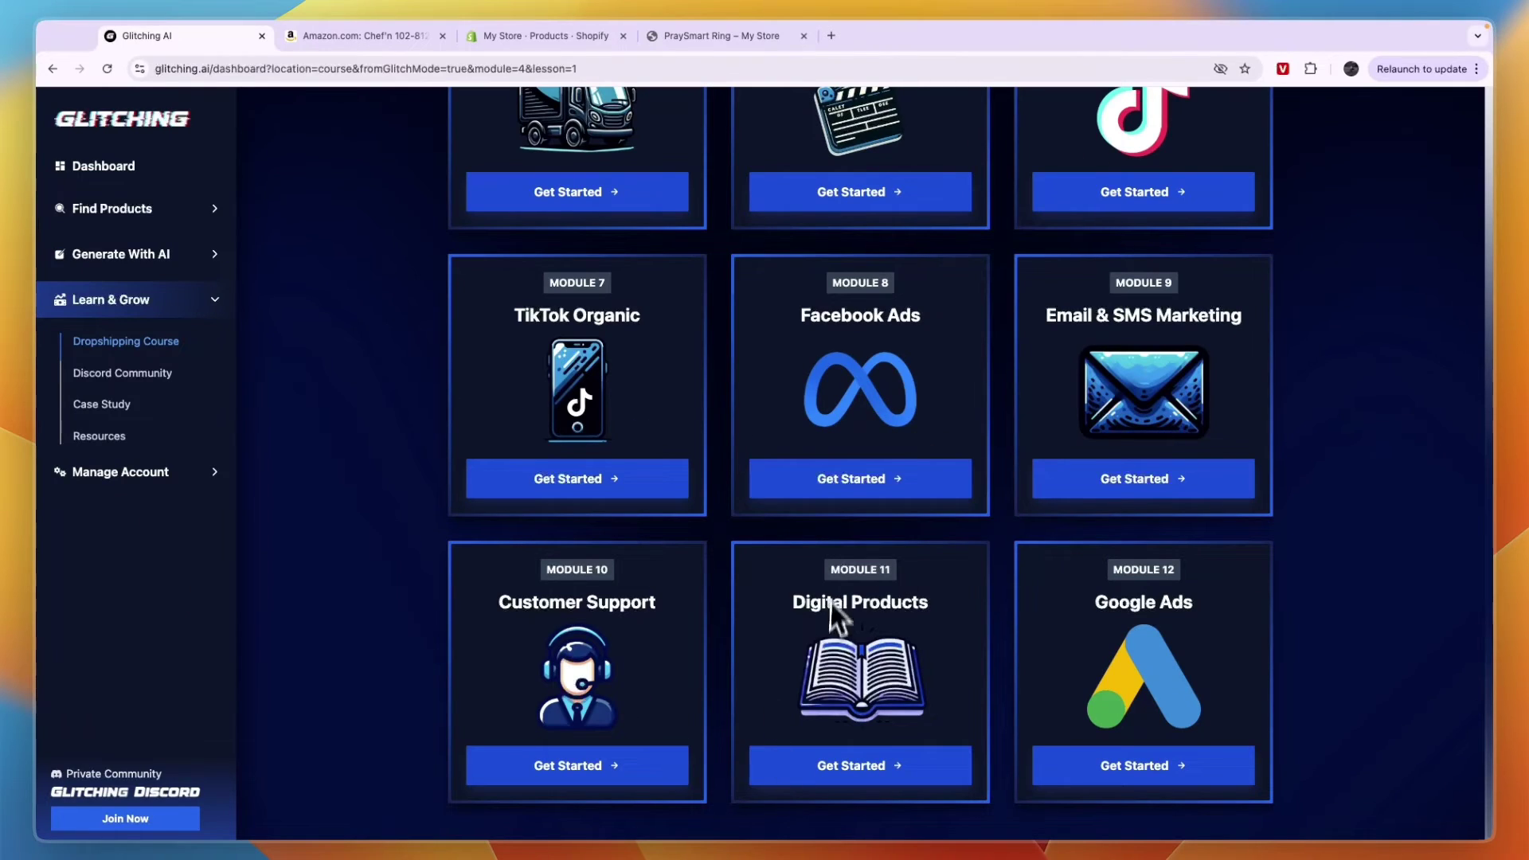
scroll(1065, 625, "up", 10)
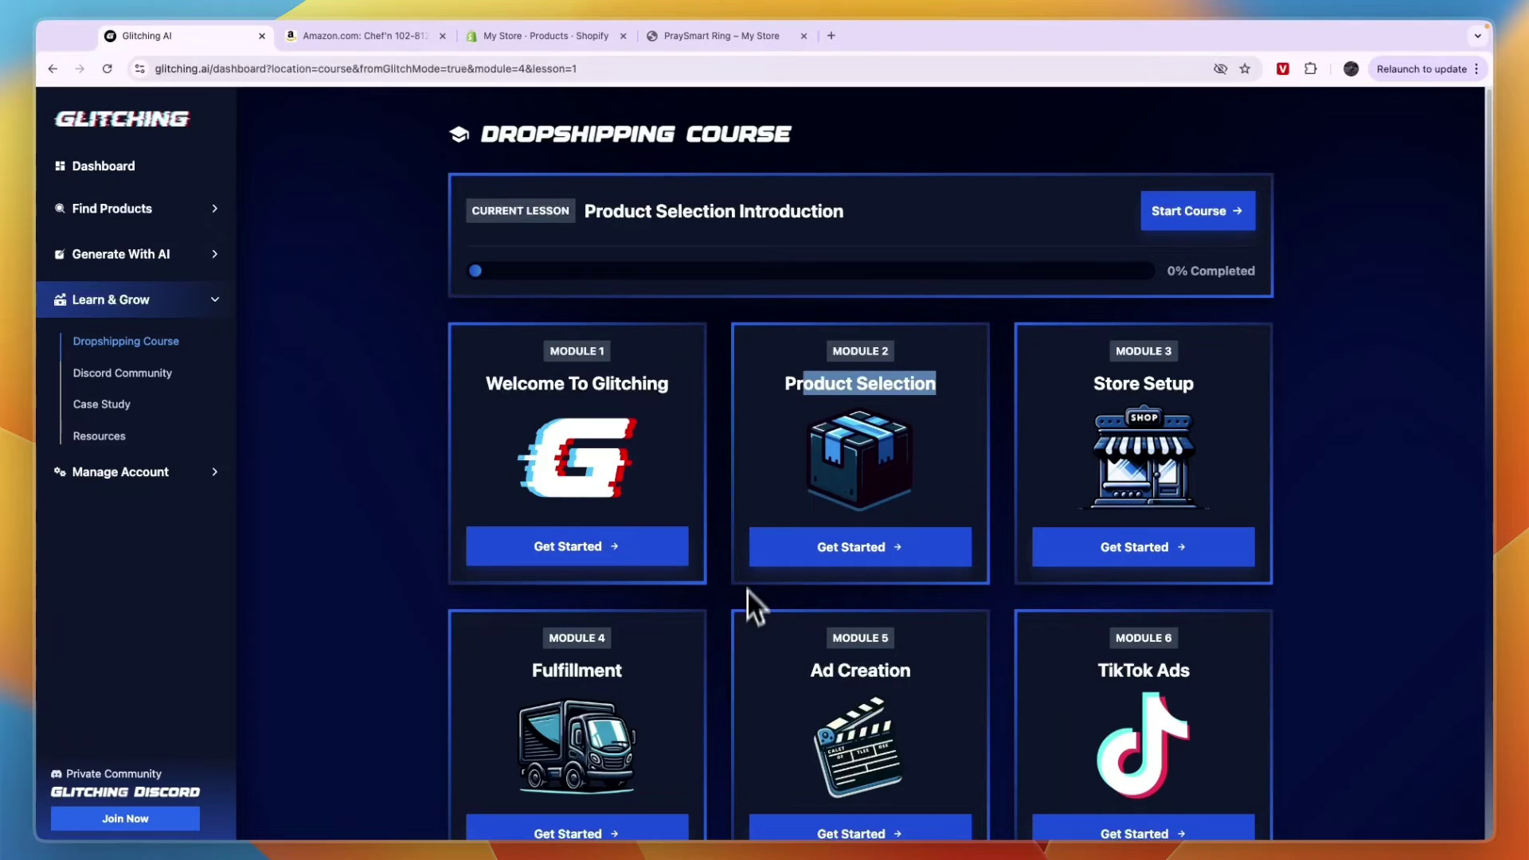
left_click(155, 211)
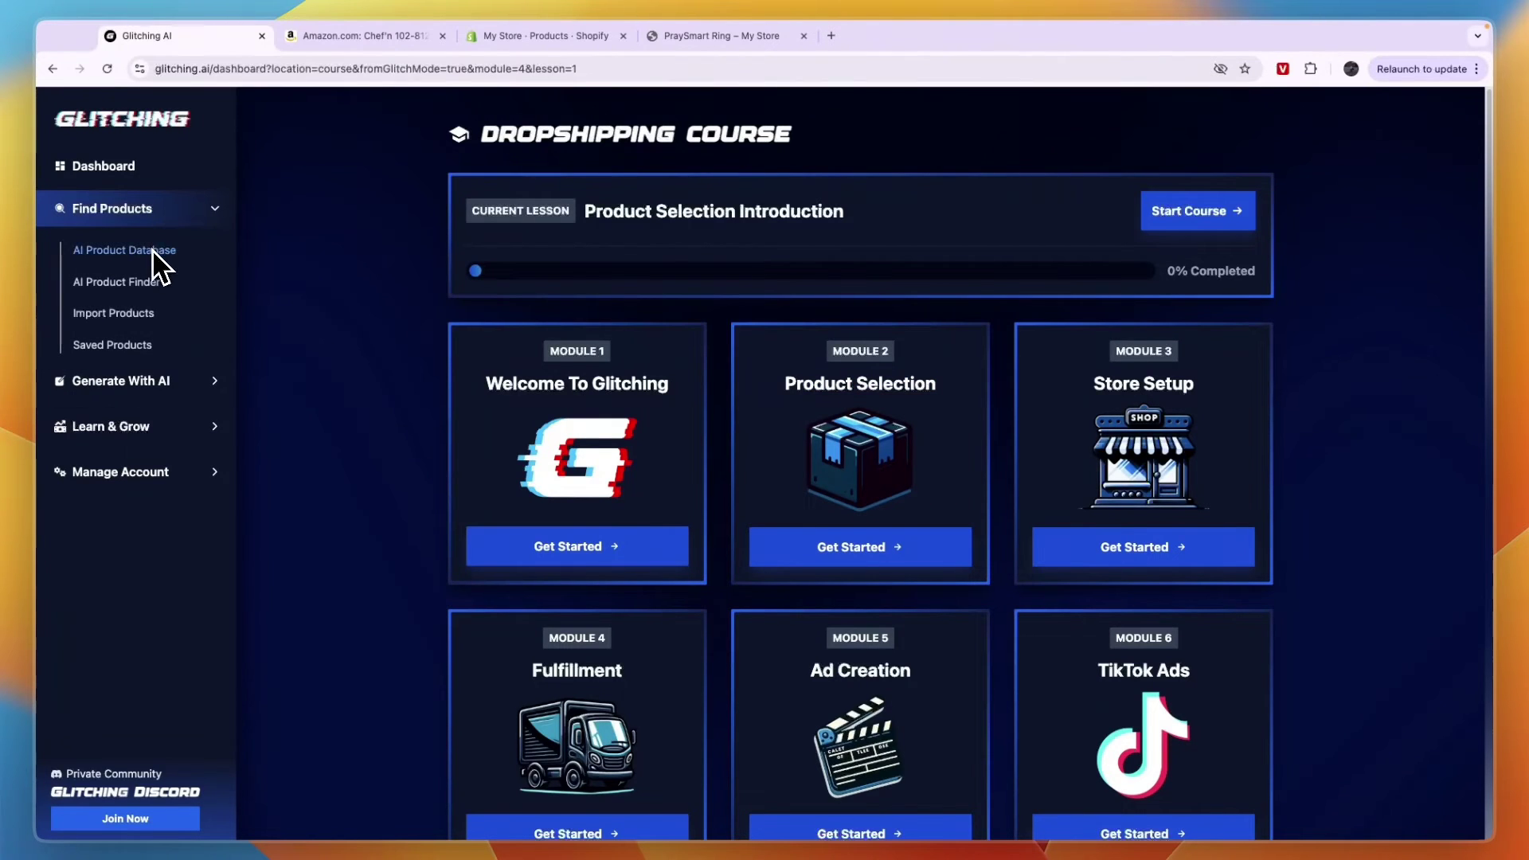
Go from the dashboard to the Digital Products generator and start a new product.
left_click(115, 169)
scroll(693, 638, "down", 6)
left_click(629, 785)
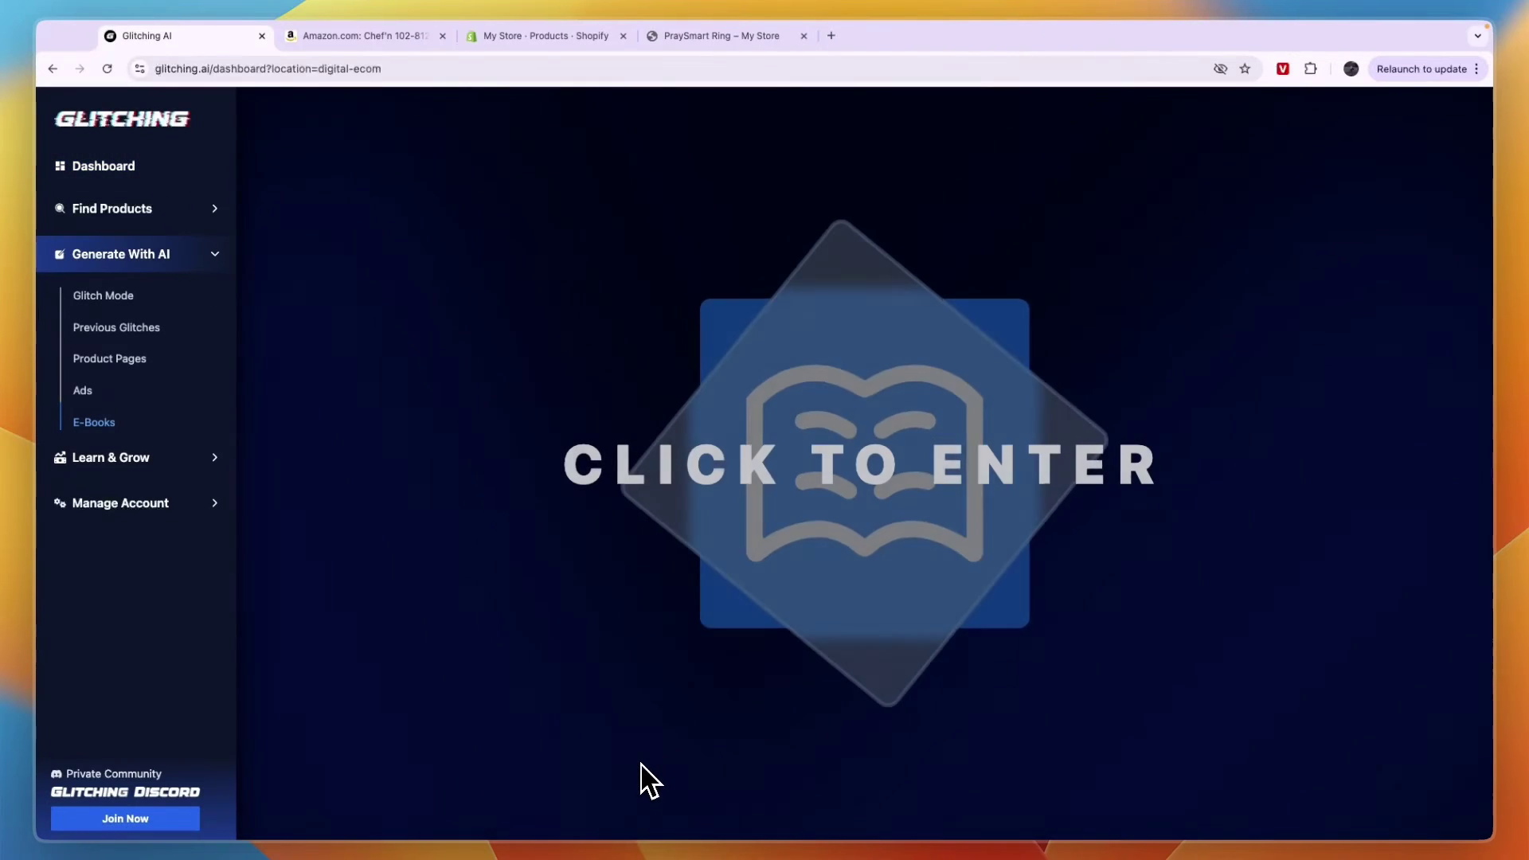
left_click(843, 575)
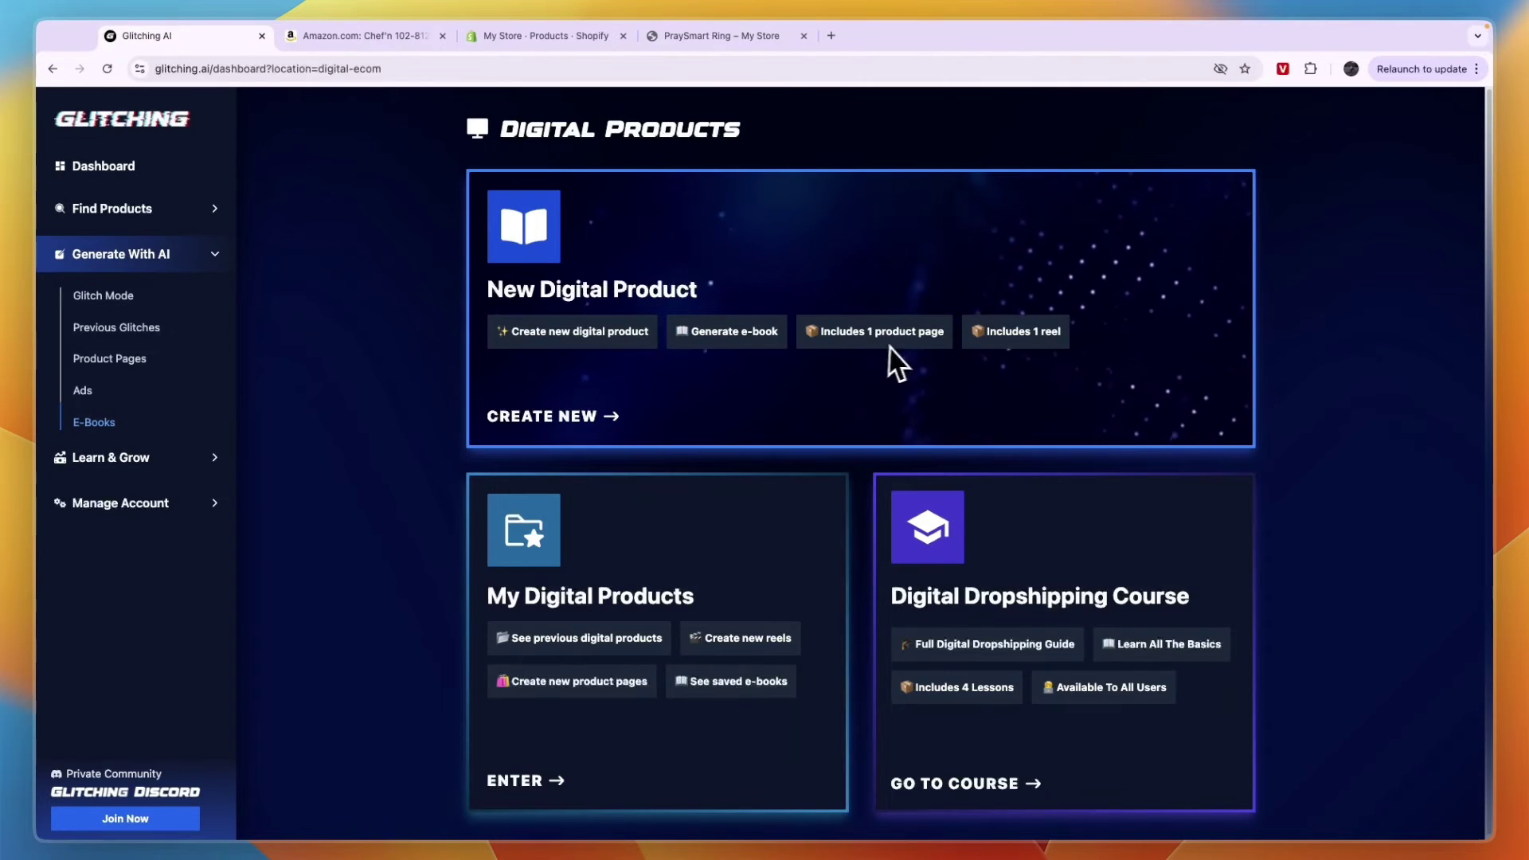
left_click(556, 420)
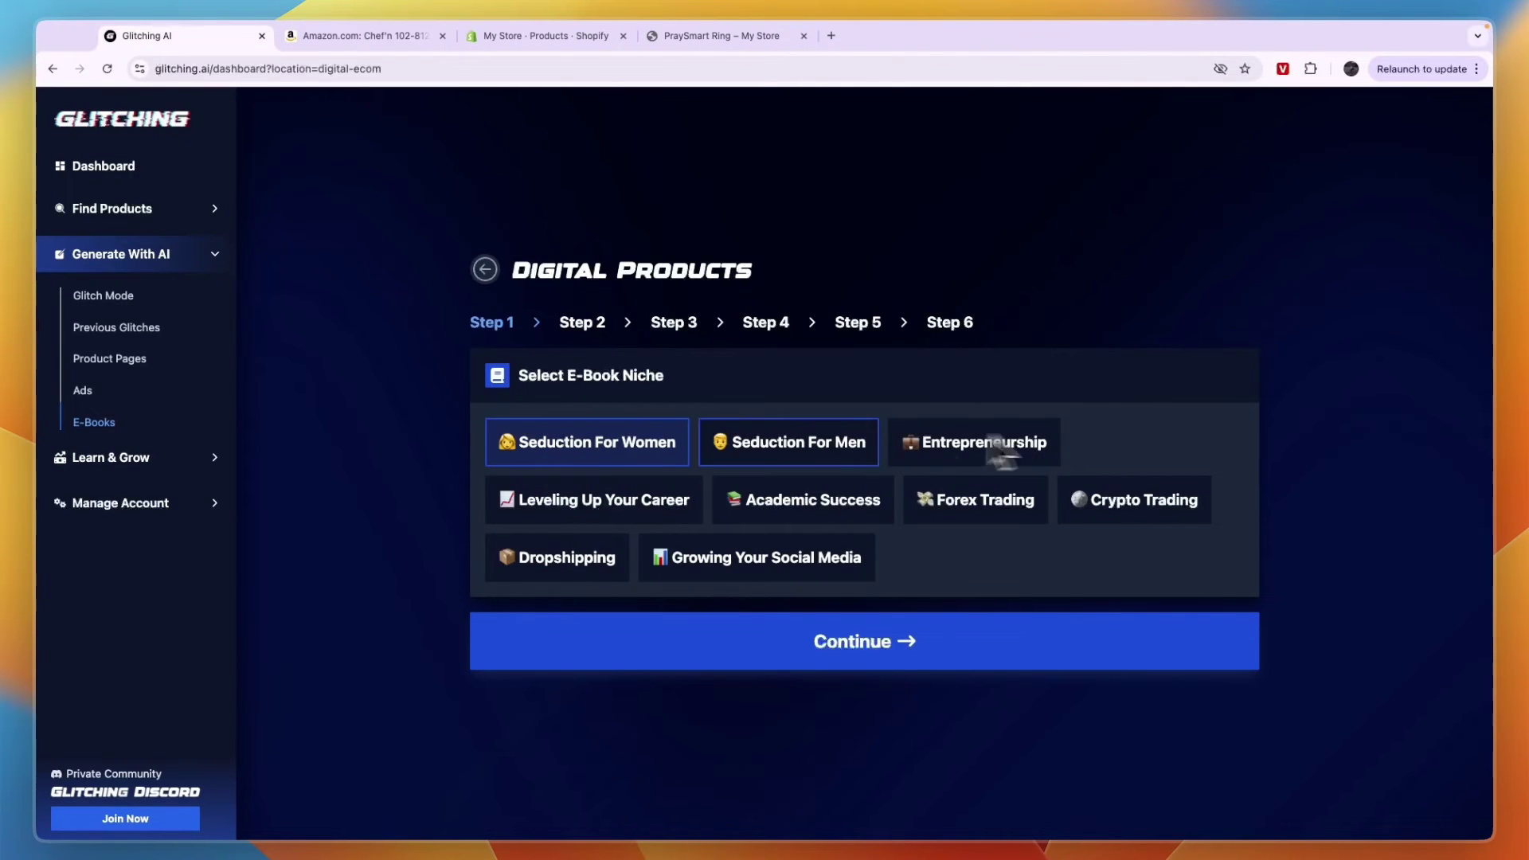
Choose Entrepreneurship as the e-book niche and continue to the cover options.
left_click(860, 558)
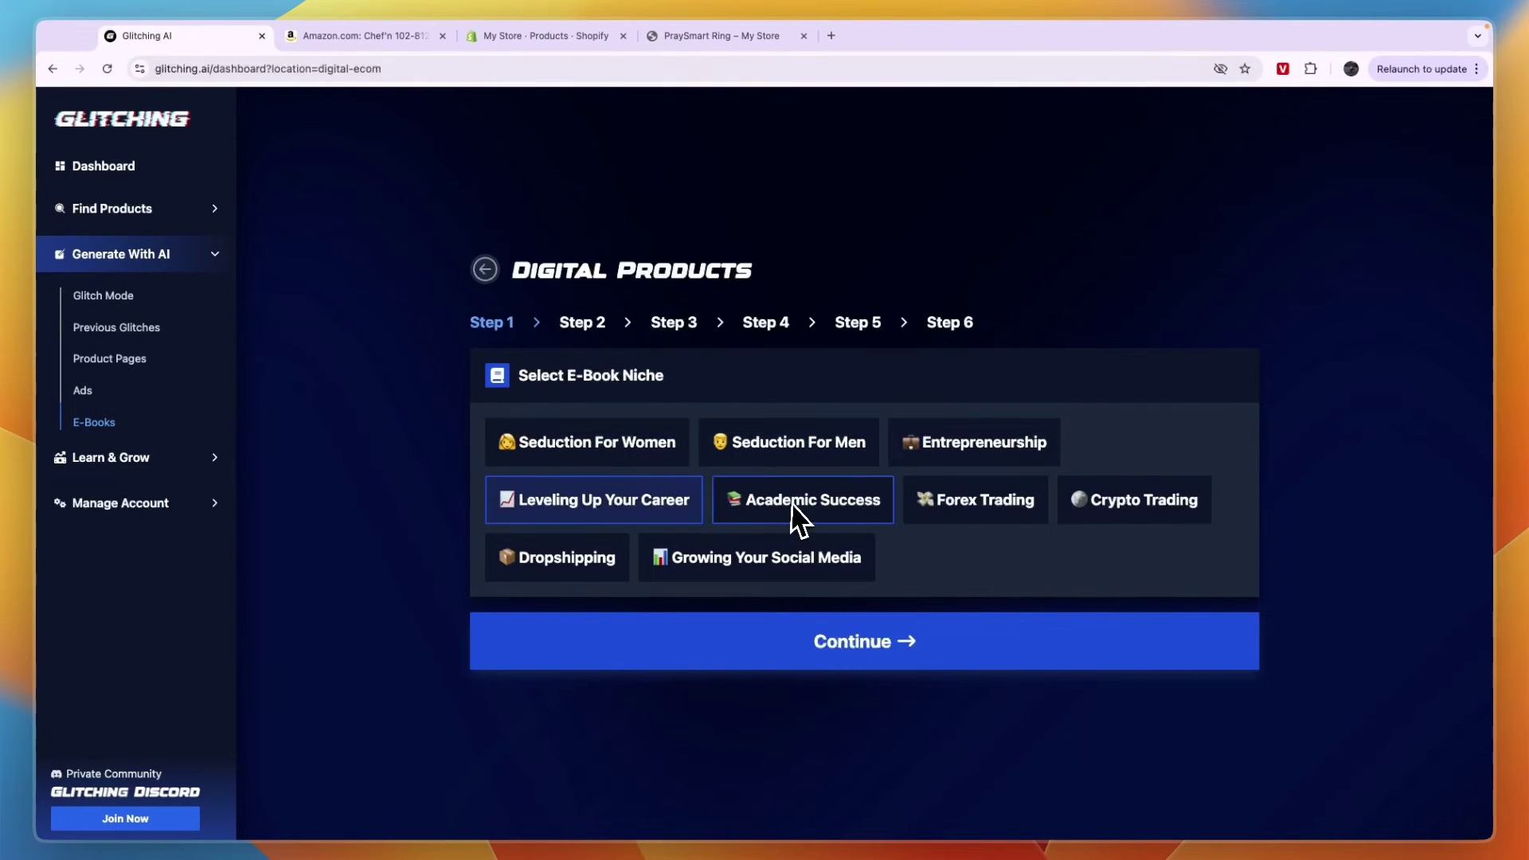
left_click(735, 512)
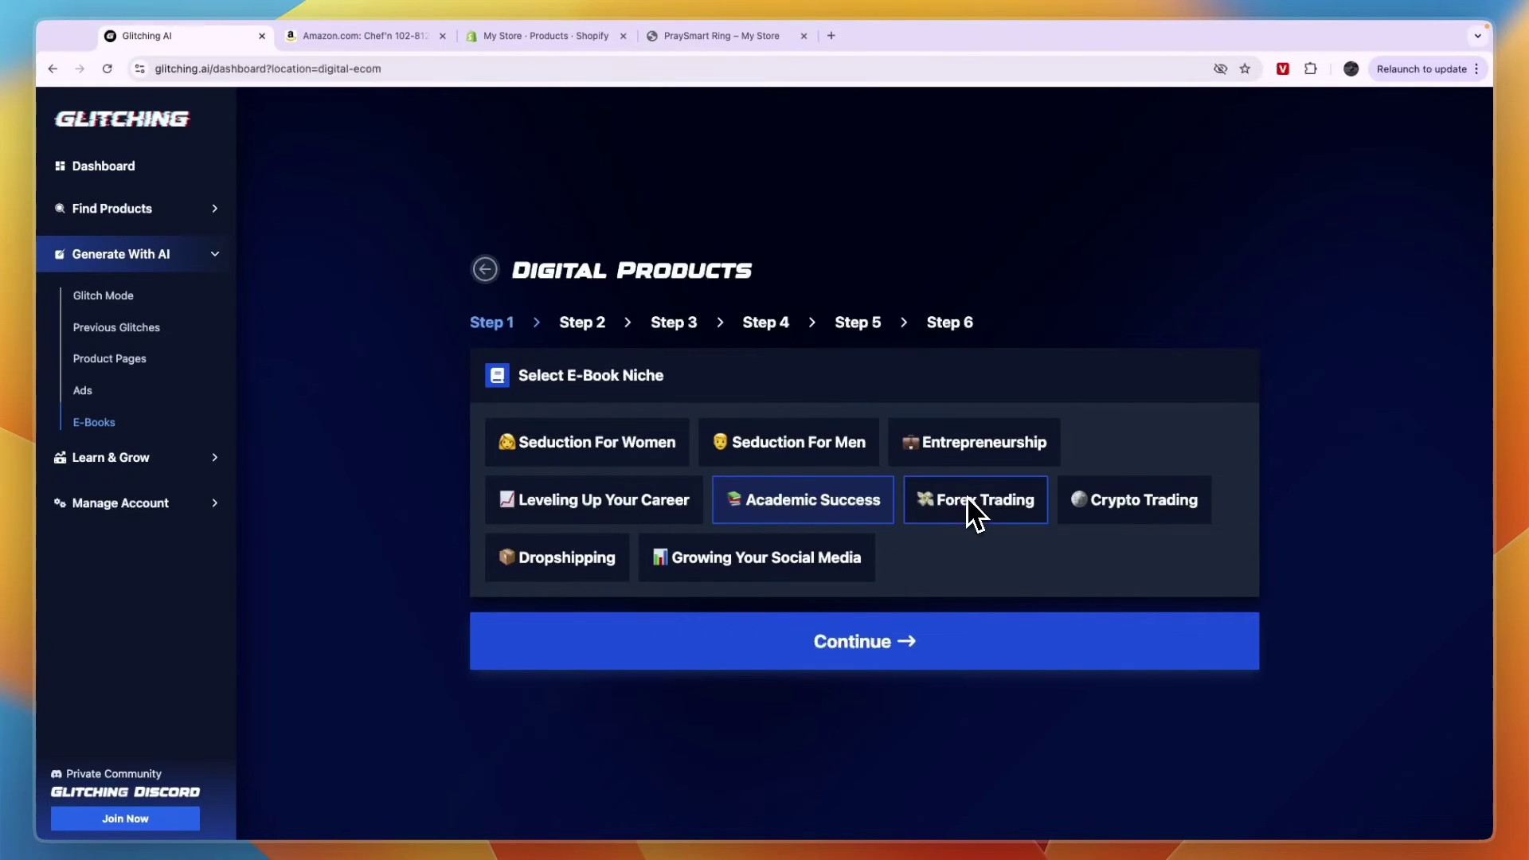
left_click(1088, 513)
left_click(948, 450)
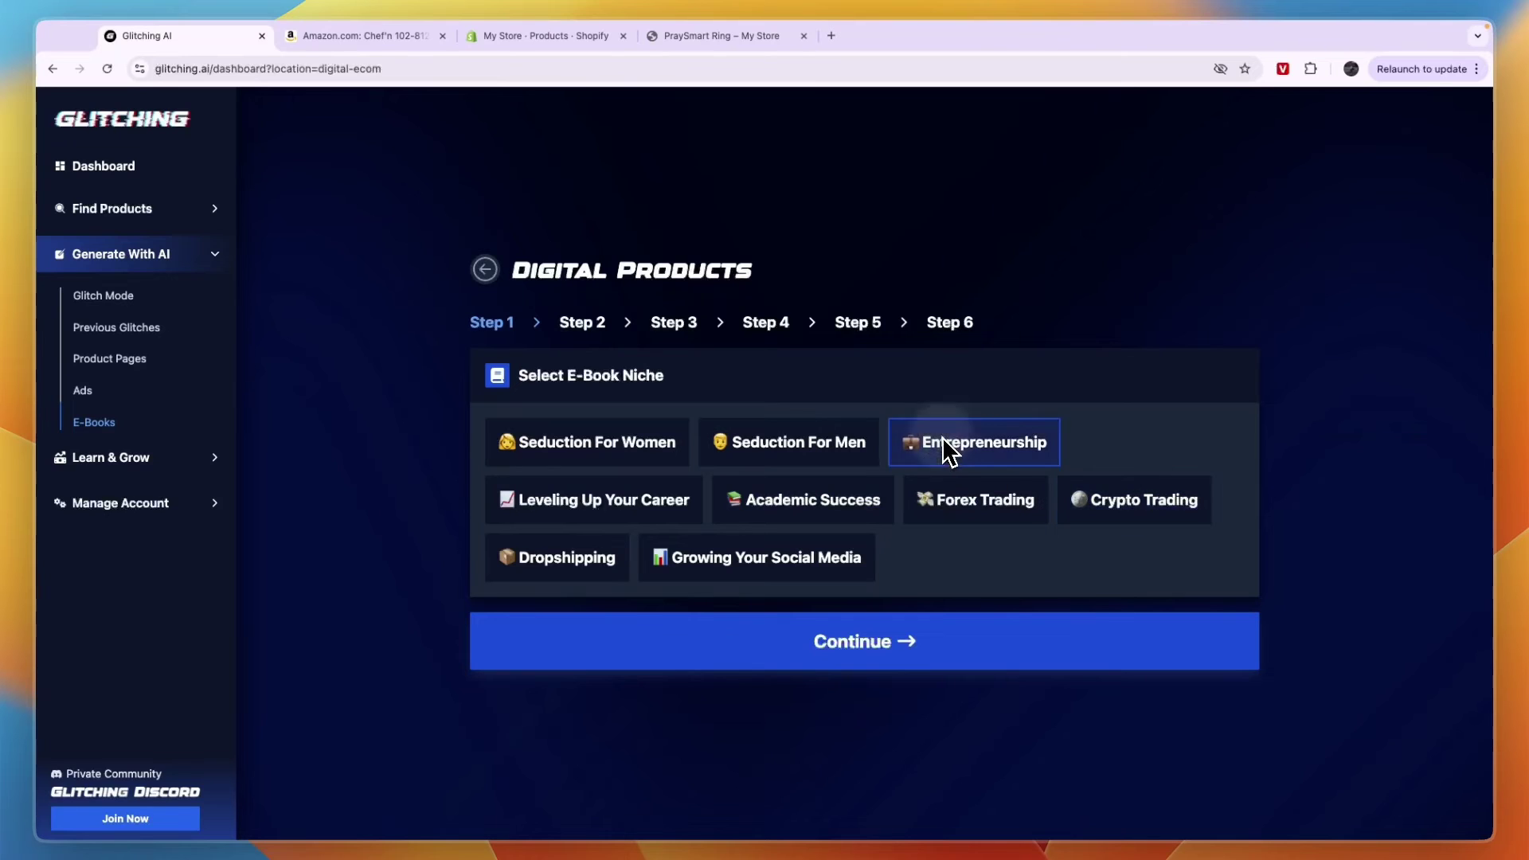
left_click(851, 661)
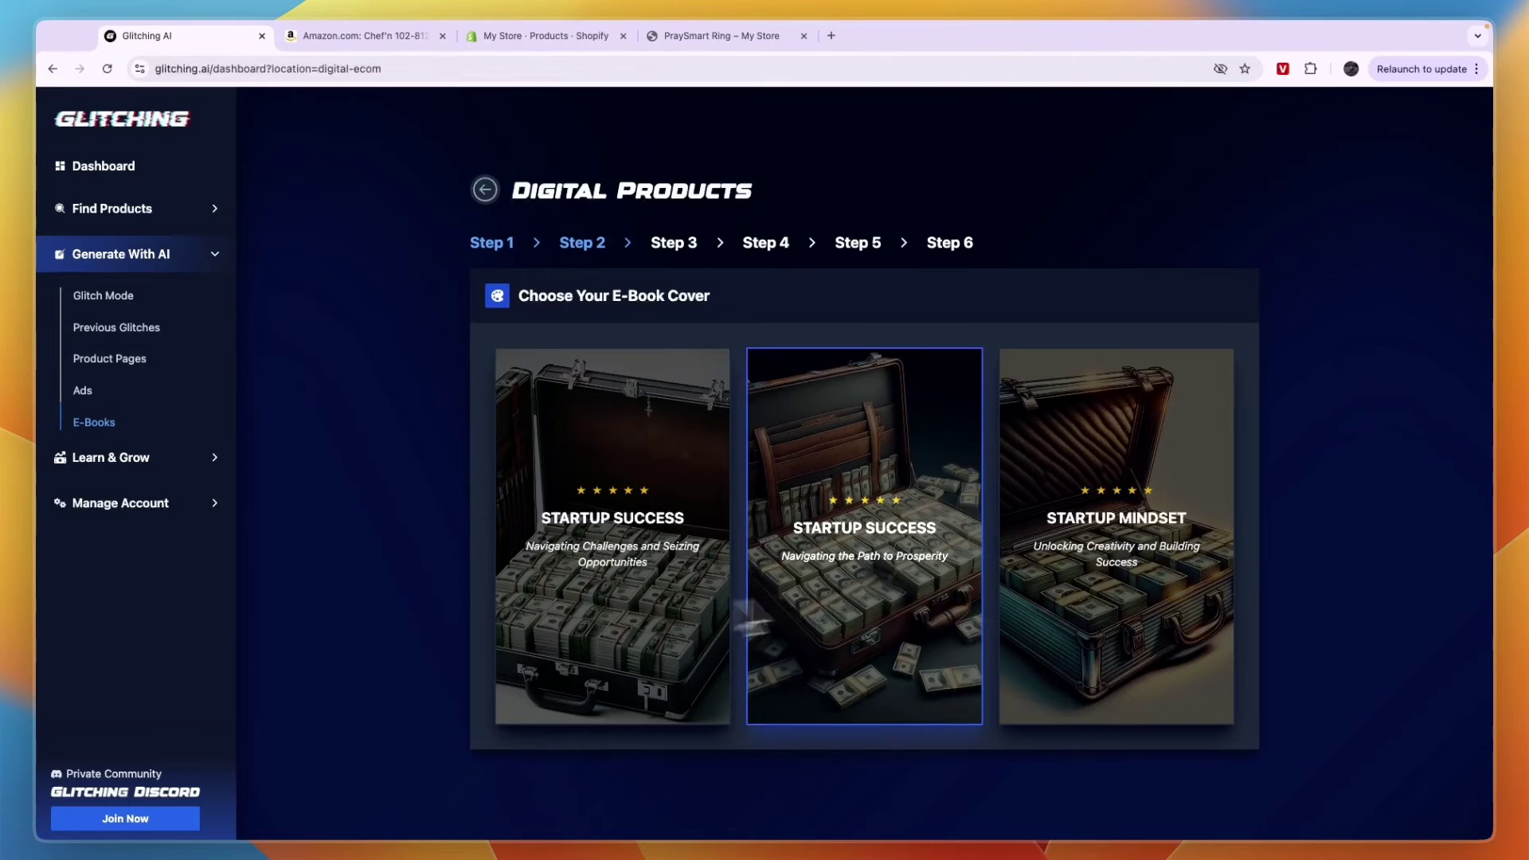
Pick the Startup Mindset cover and advance to the Product Page Mockup step.
left_click(1079, 550)
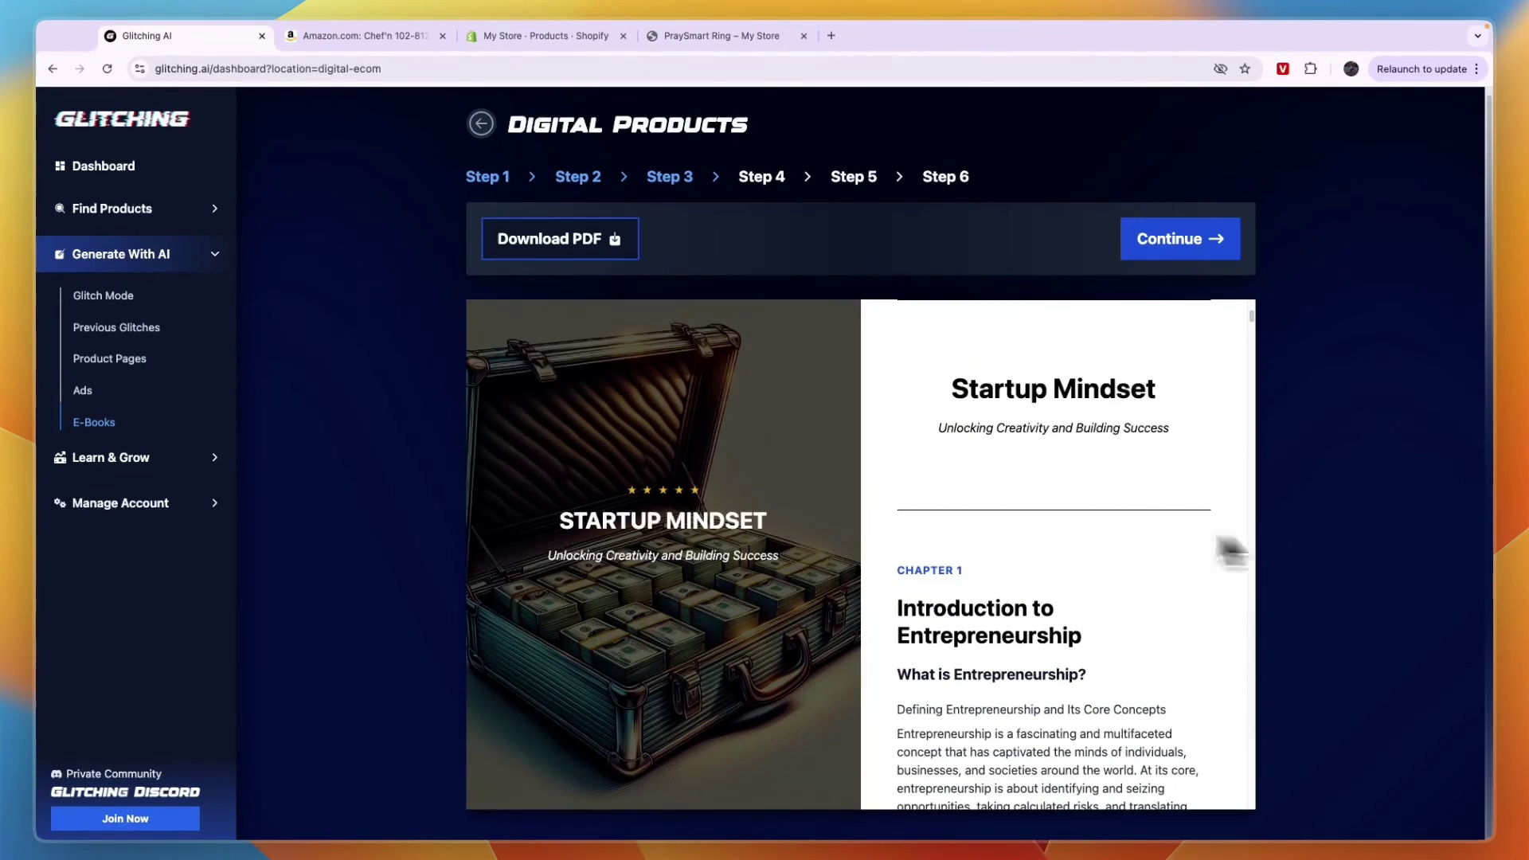
scroll(1085, 444, "down", 10)
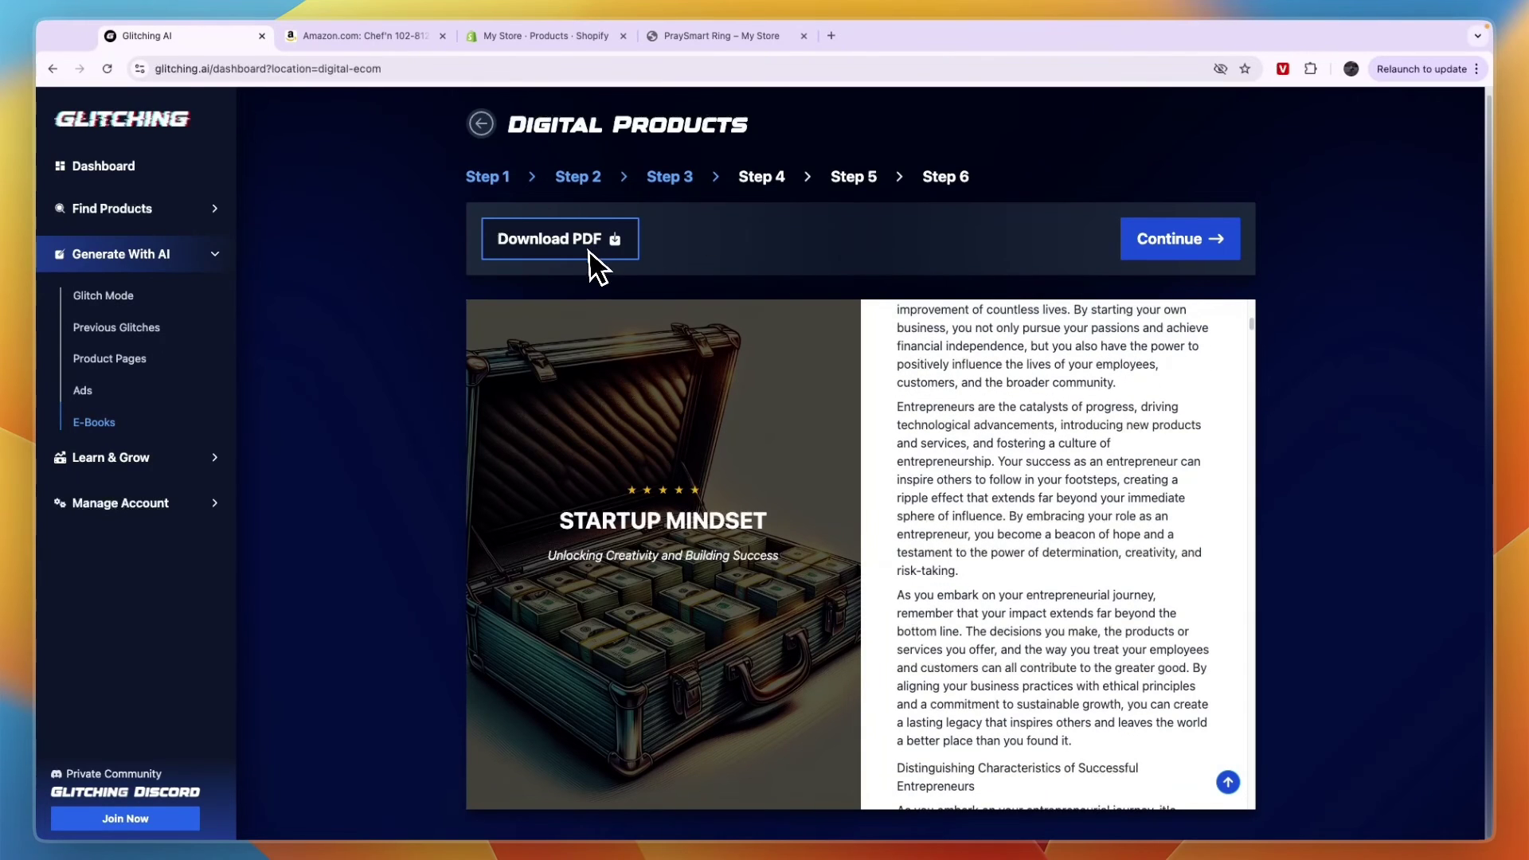
left_click(1179, 239)
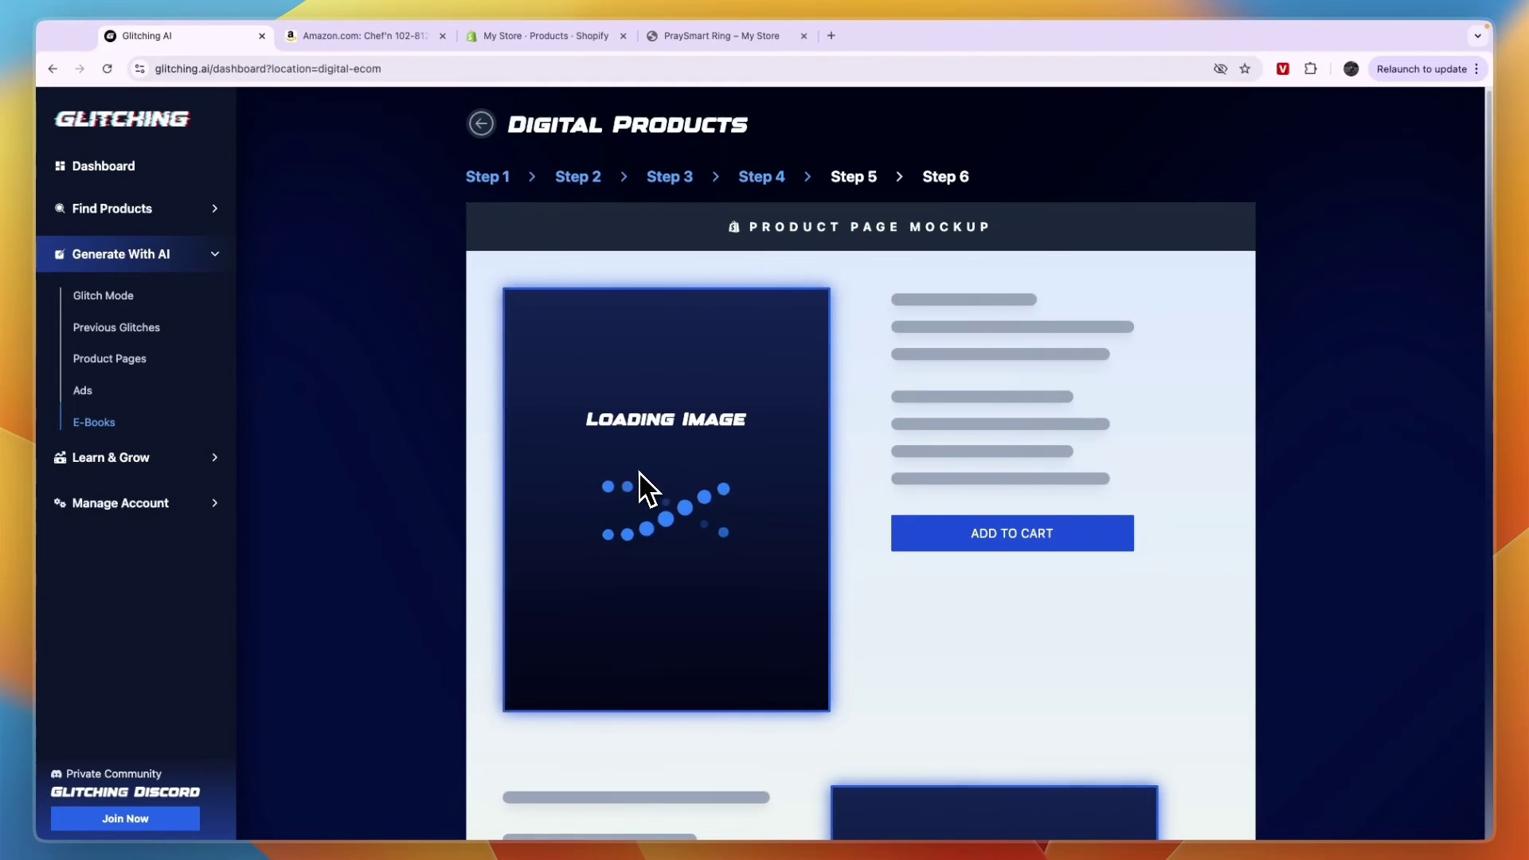
left_click(531, 38)
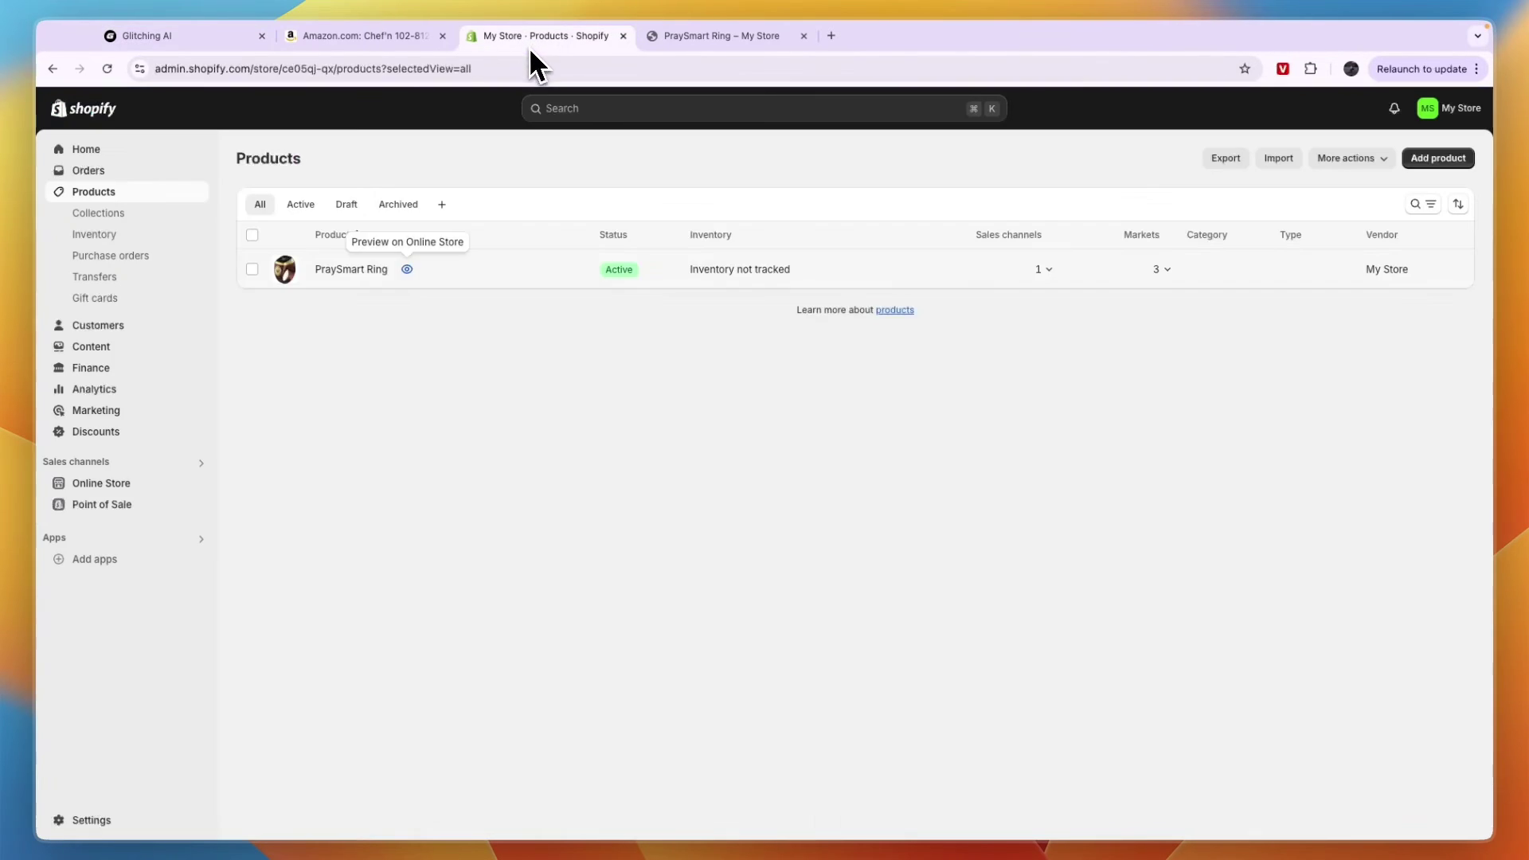
left_click(114, 558)
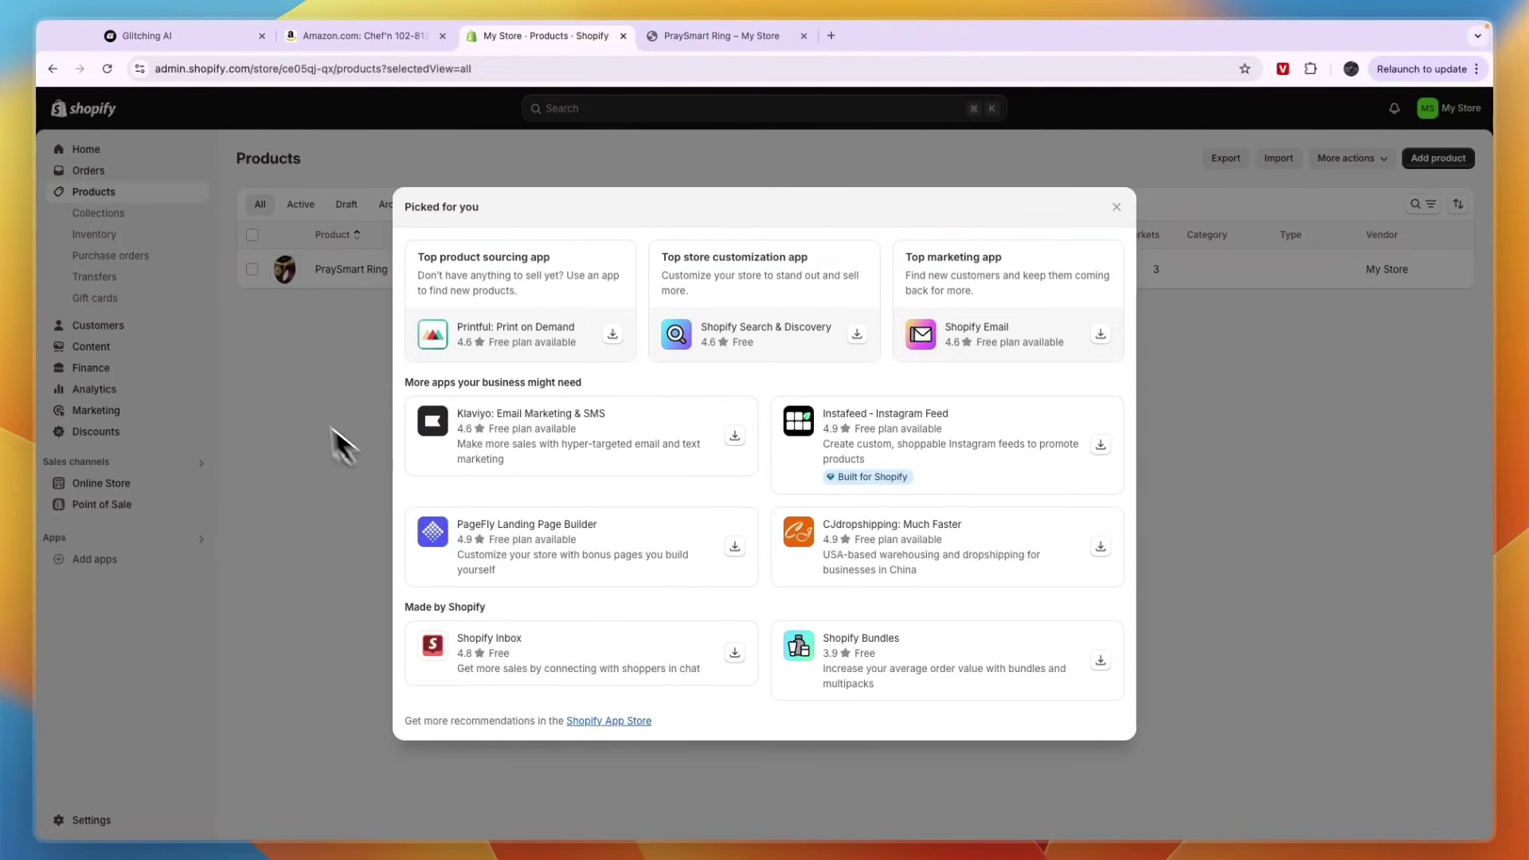
left_click(134, 37)
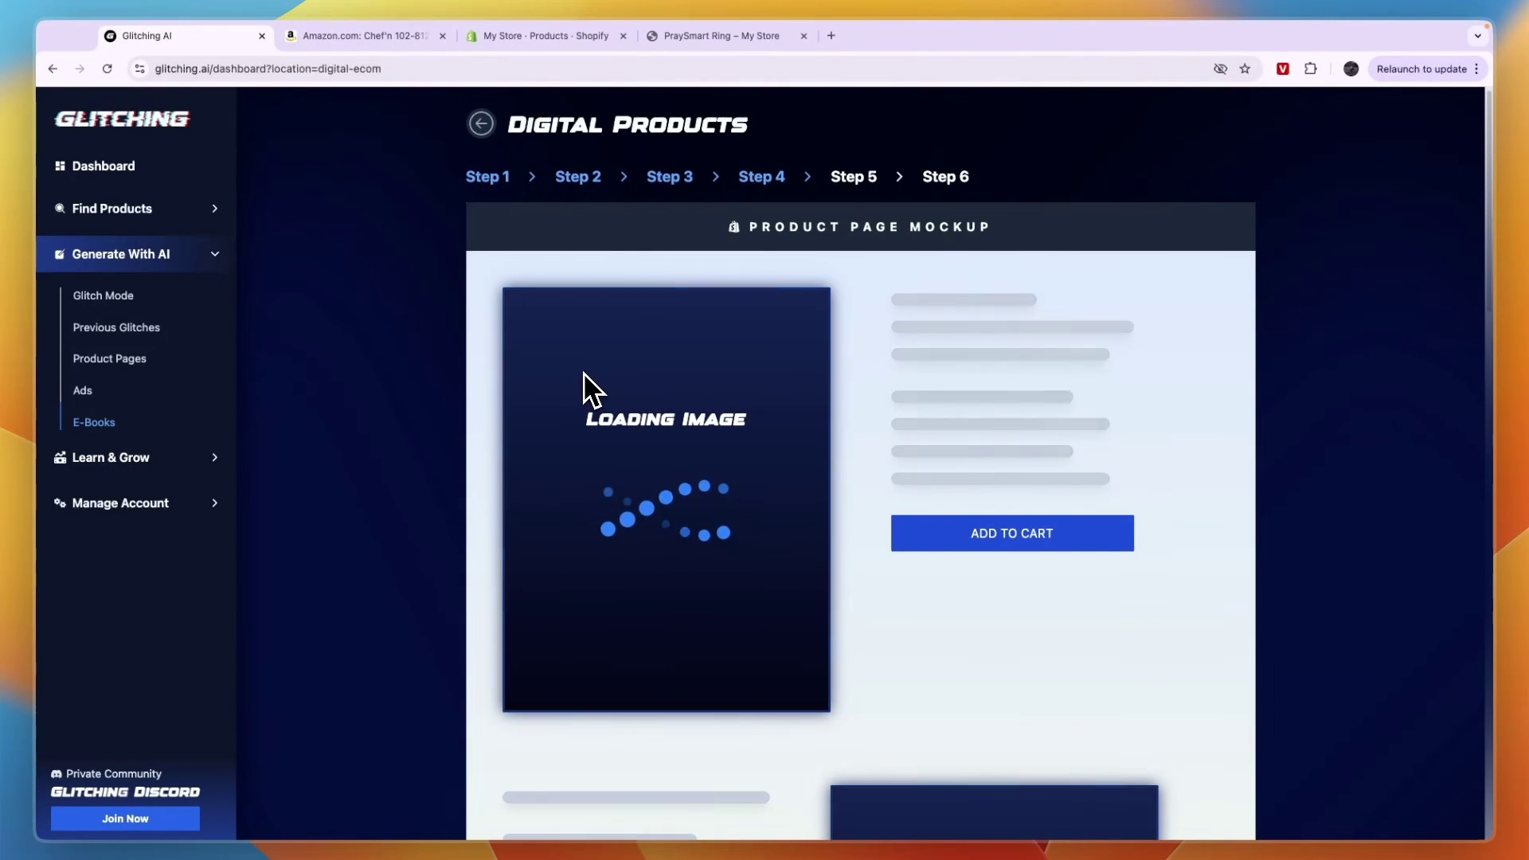
Import the Startup Mindset product page into Shopify using the DAWN theme.
scroll(693, 529, "down", 2)
scroll(682, 523, "up", 2)
scroll(671, 518, "down", 6)
scroll(670, 518, "up", 6)
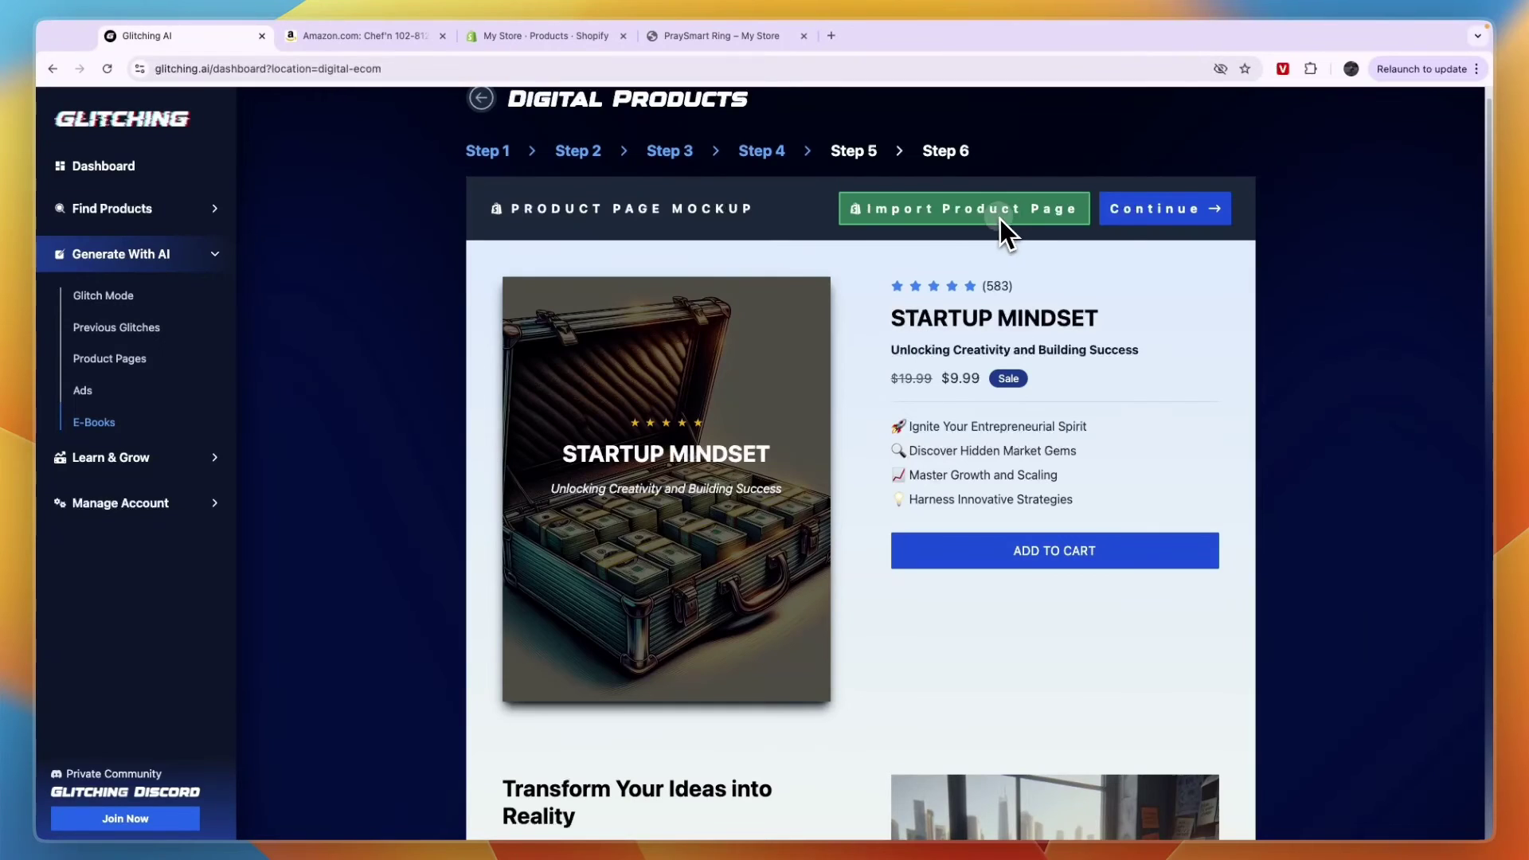
left_click(1004, 231)
left_click(1292, 799)
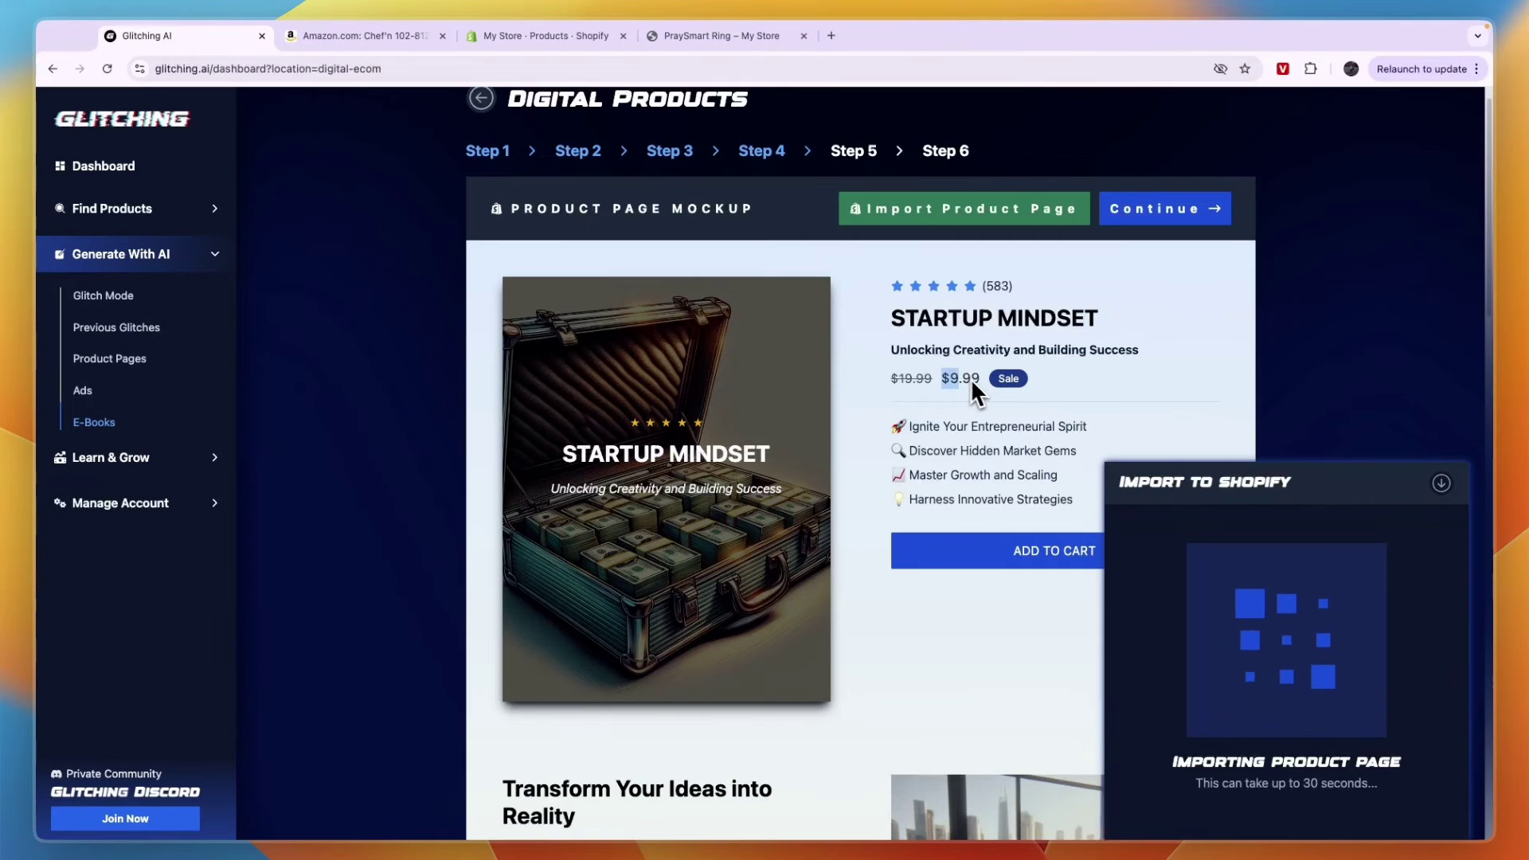
Close the import panel and continue to Step 6 for the promo reel.
scroll(1028, 390, "down", 4)
scroll(924, 422, "down", 20)
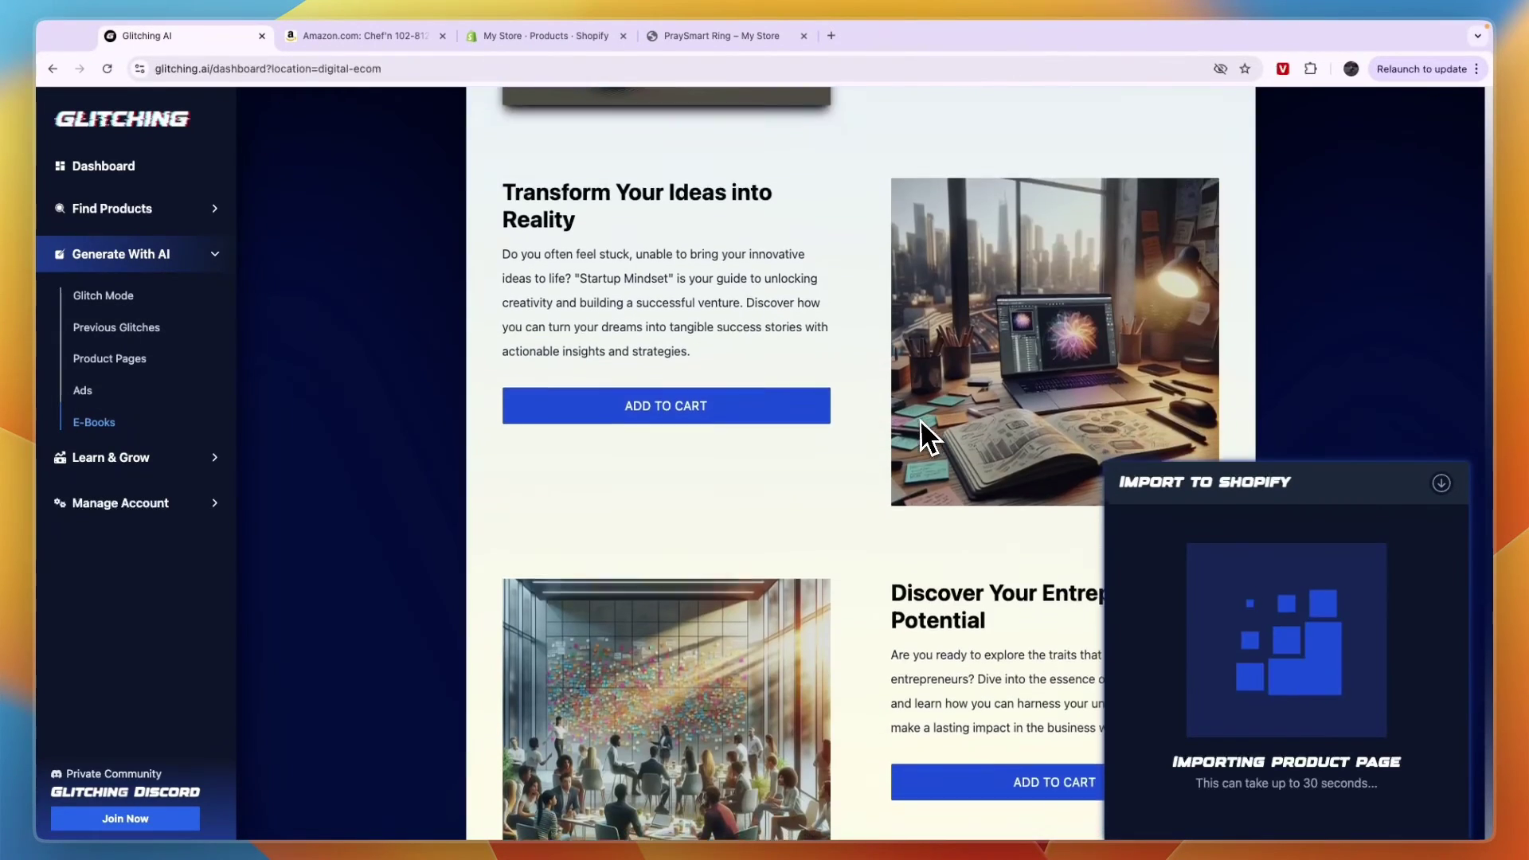
scroll(891, 428, "down", 2)
left_click(1439, 471)
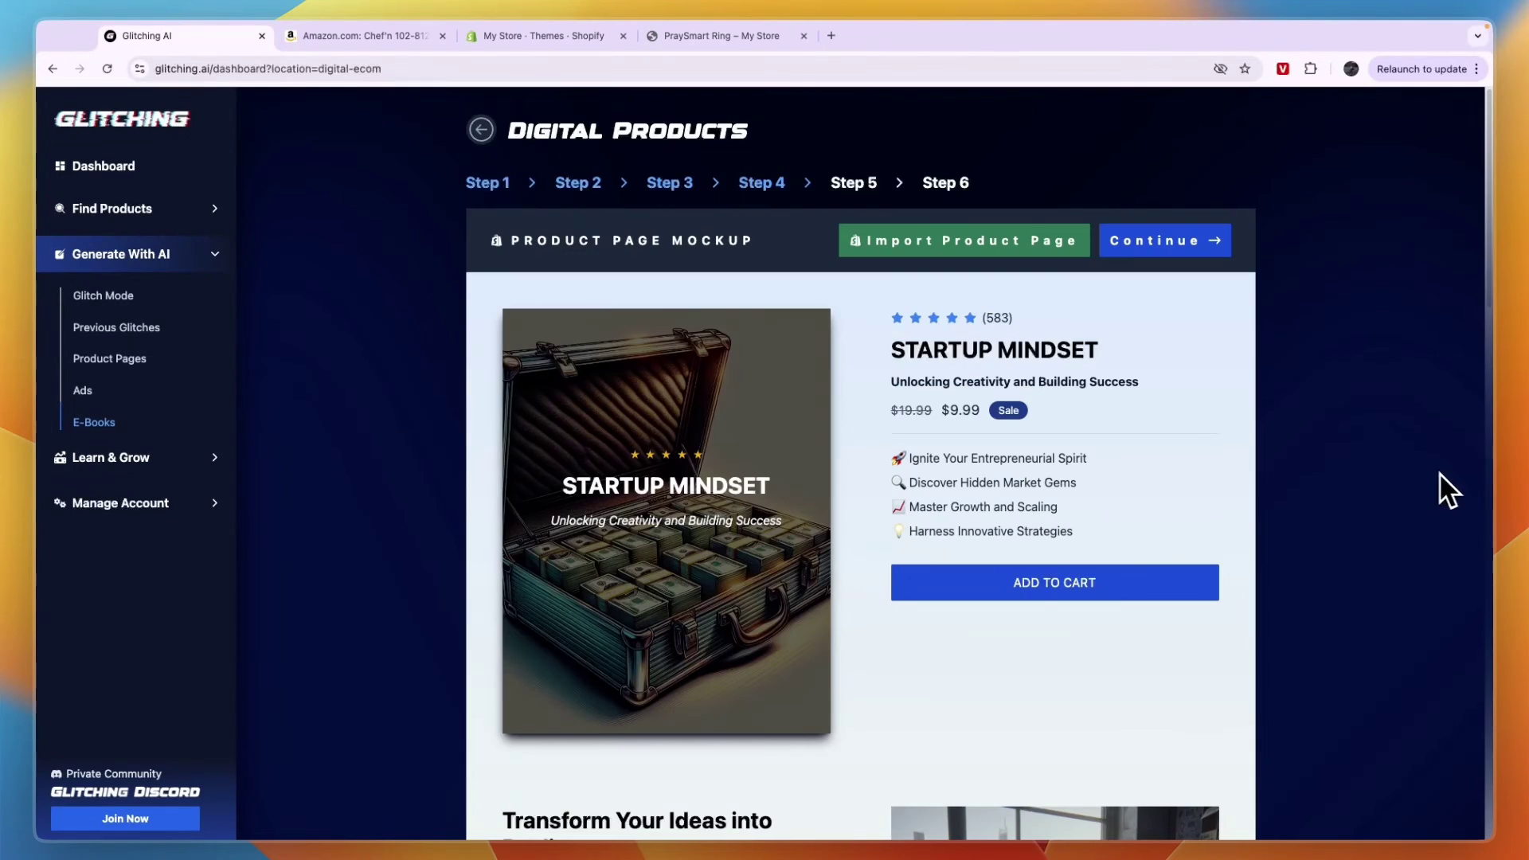
left_click(1163, 253)
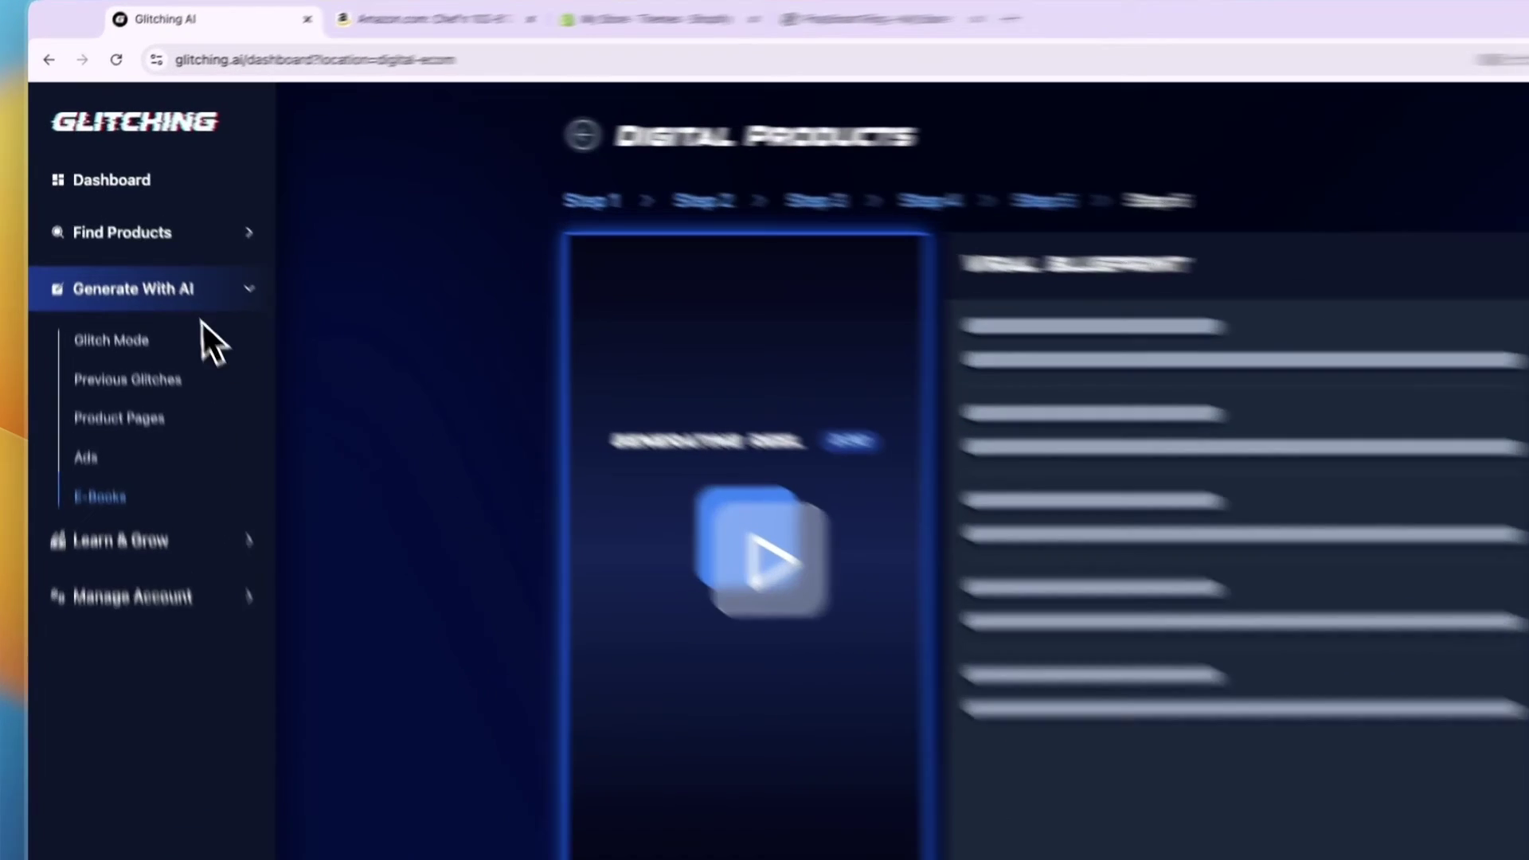
Open the AI Product Database from the Find Products sidebar section.
left_click(130, 208)
left_click(159, 310)
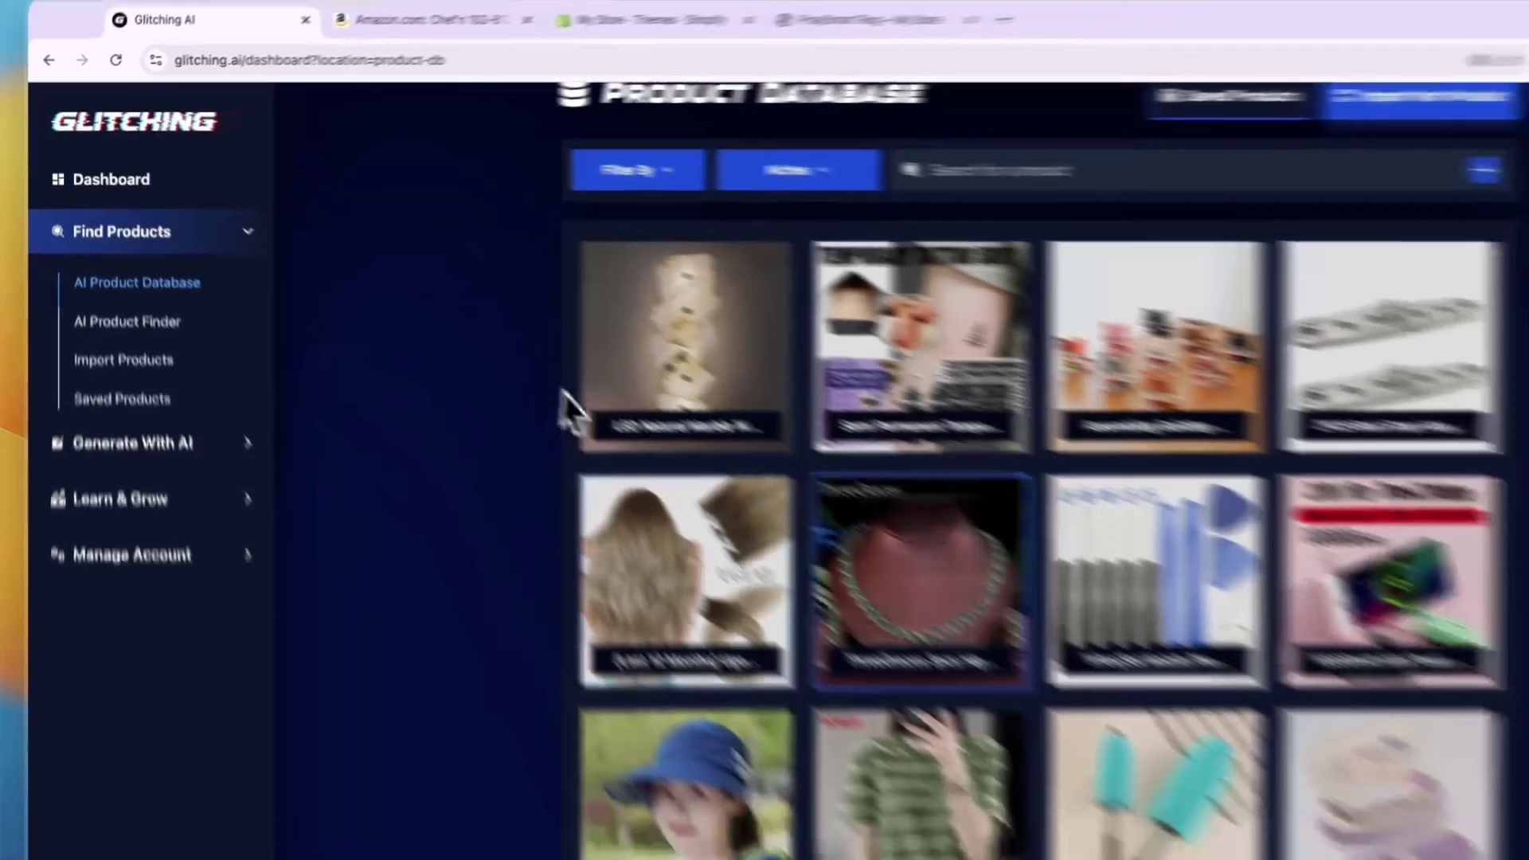
Sort products by Saturation: Low To High and review the resulting listings.
scroll(776, 639, "down", 3)
scroll(1402, 440, "up", 1)
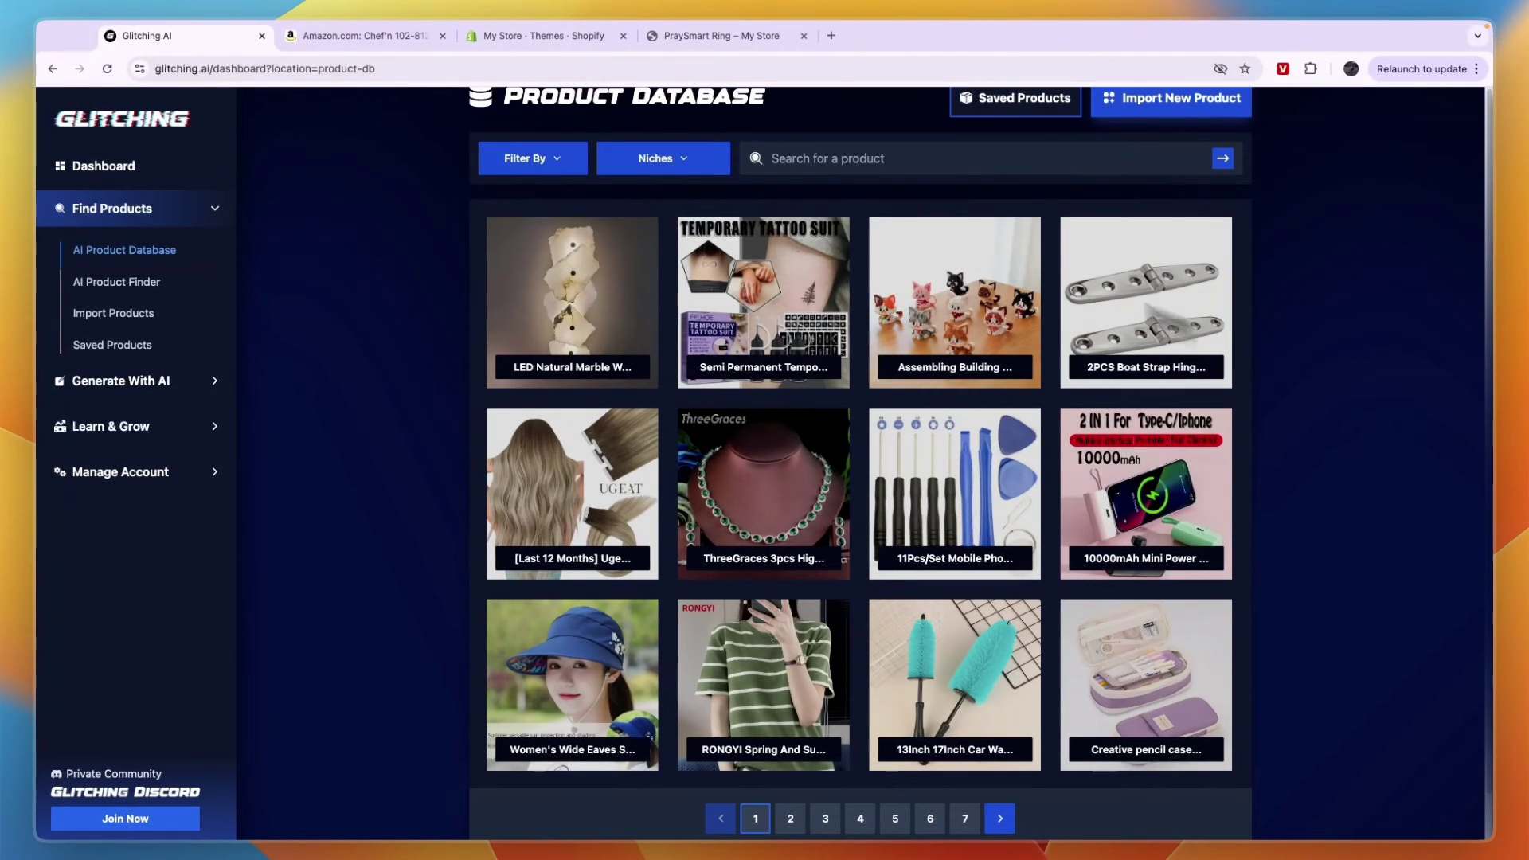
left_click(578, 167)
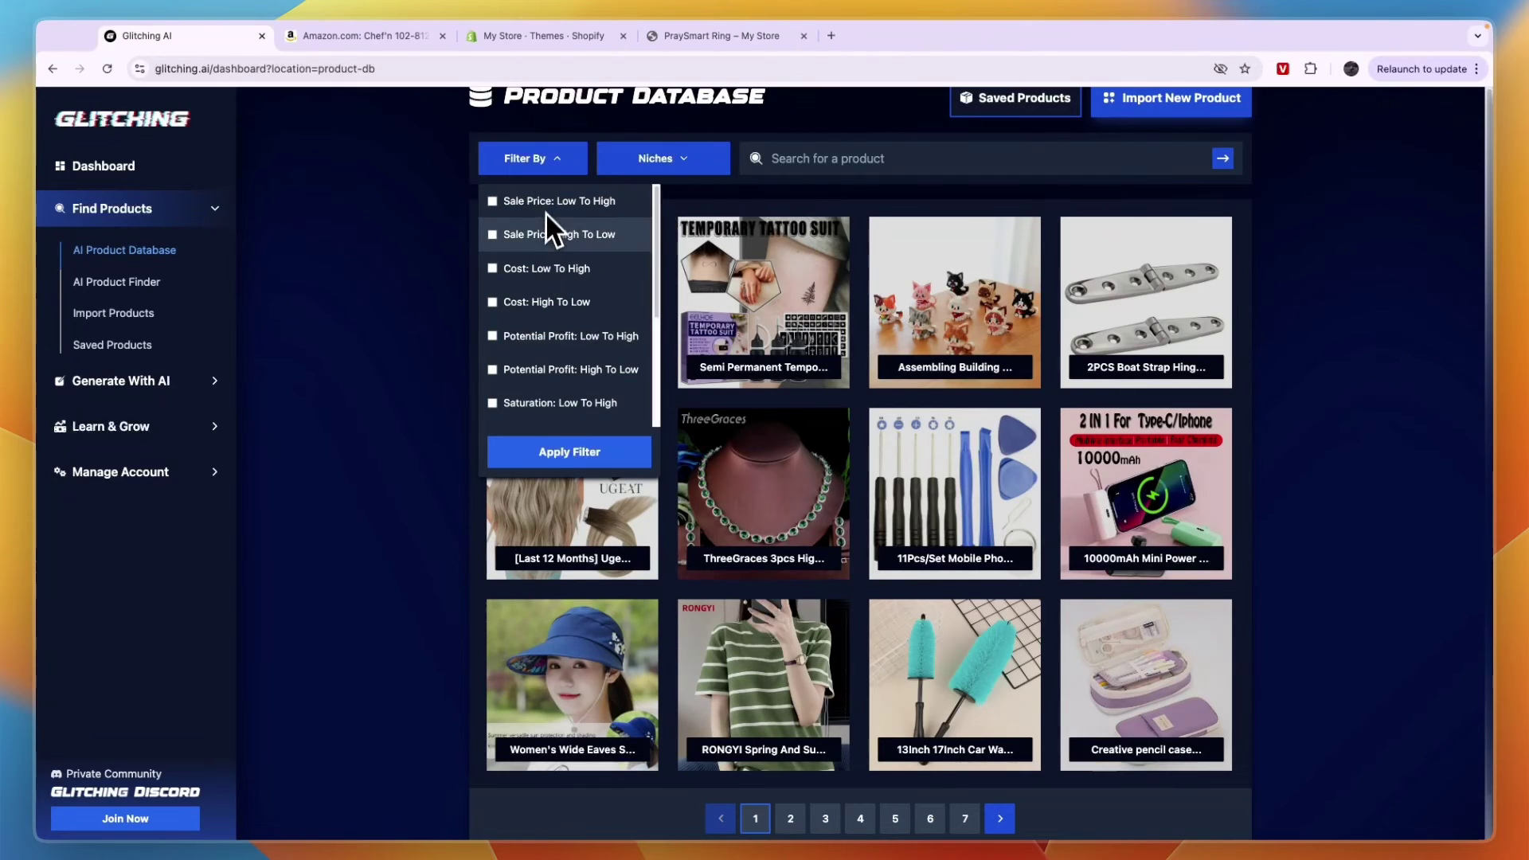
scroll(540, 334, "down", 3)
scroll(566, 290, "up", 2)
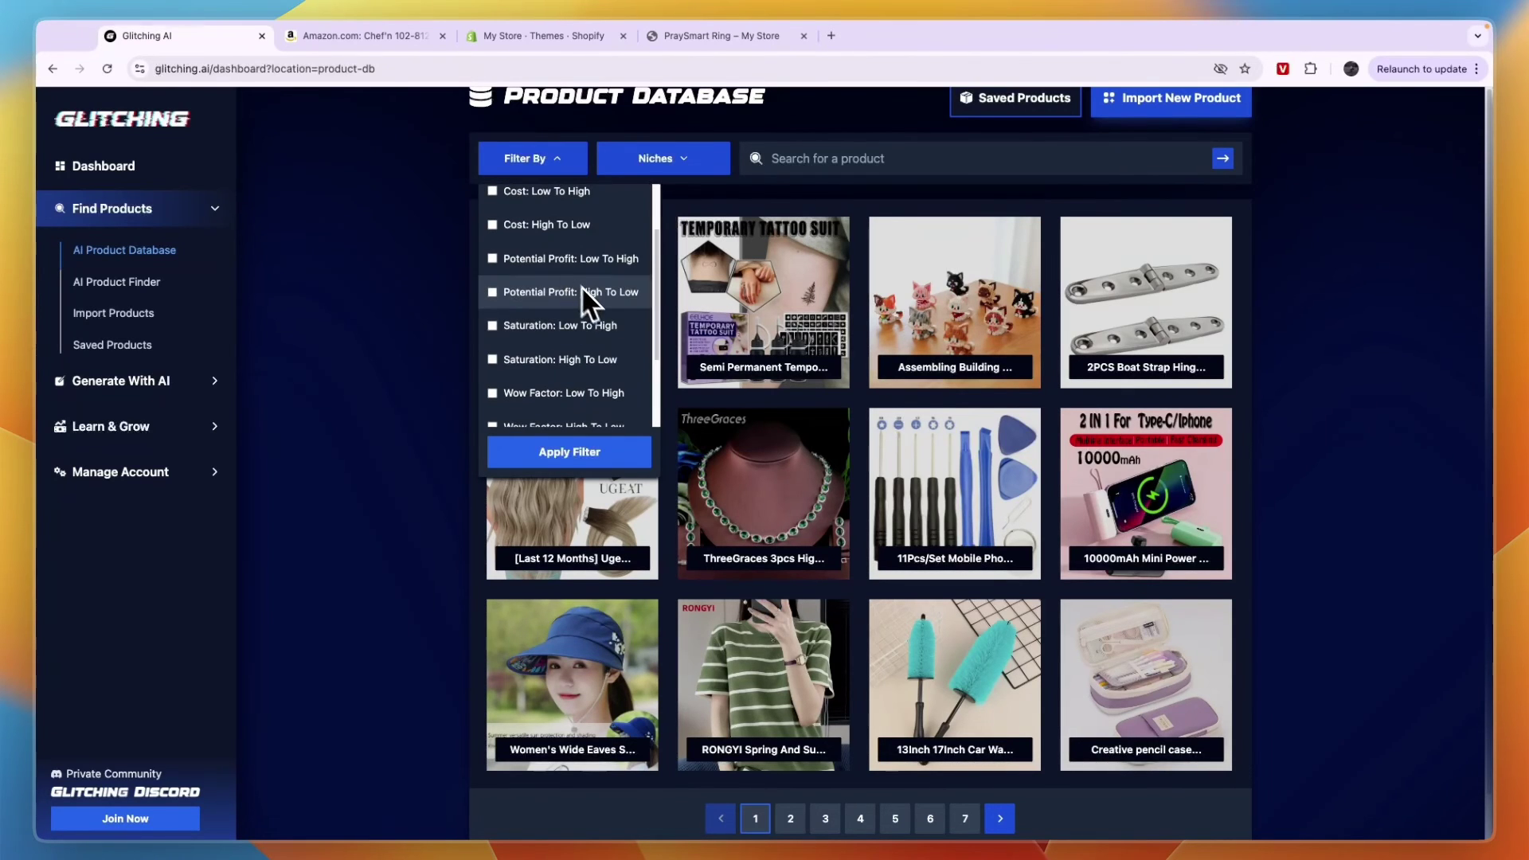
left_click(589, 326)
left_click(525, 453)
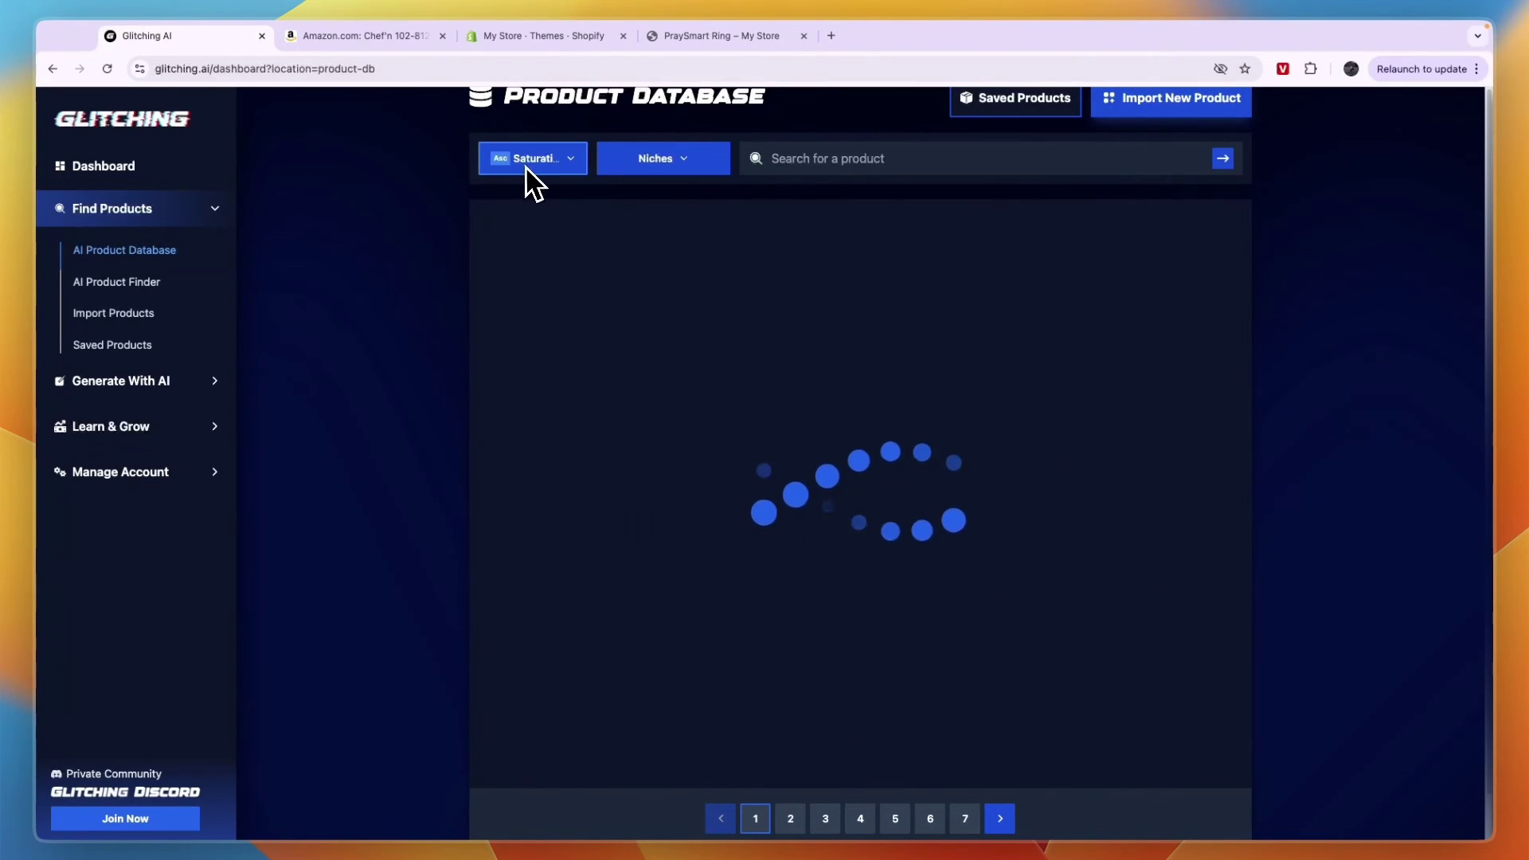
mouse_move(574, 318)
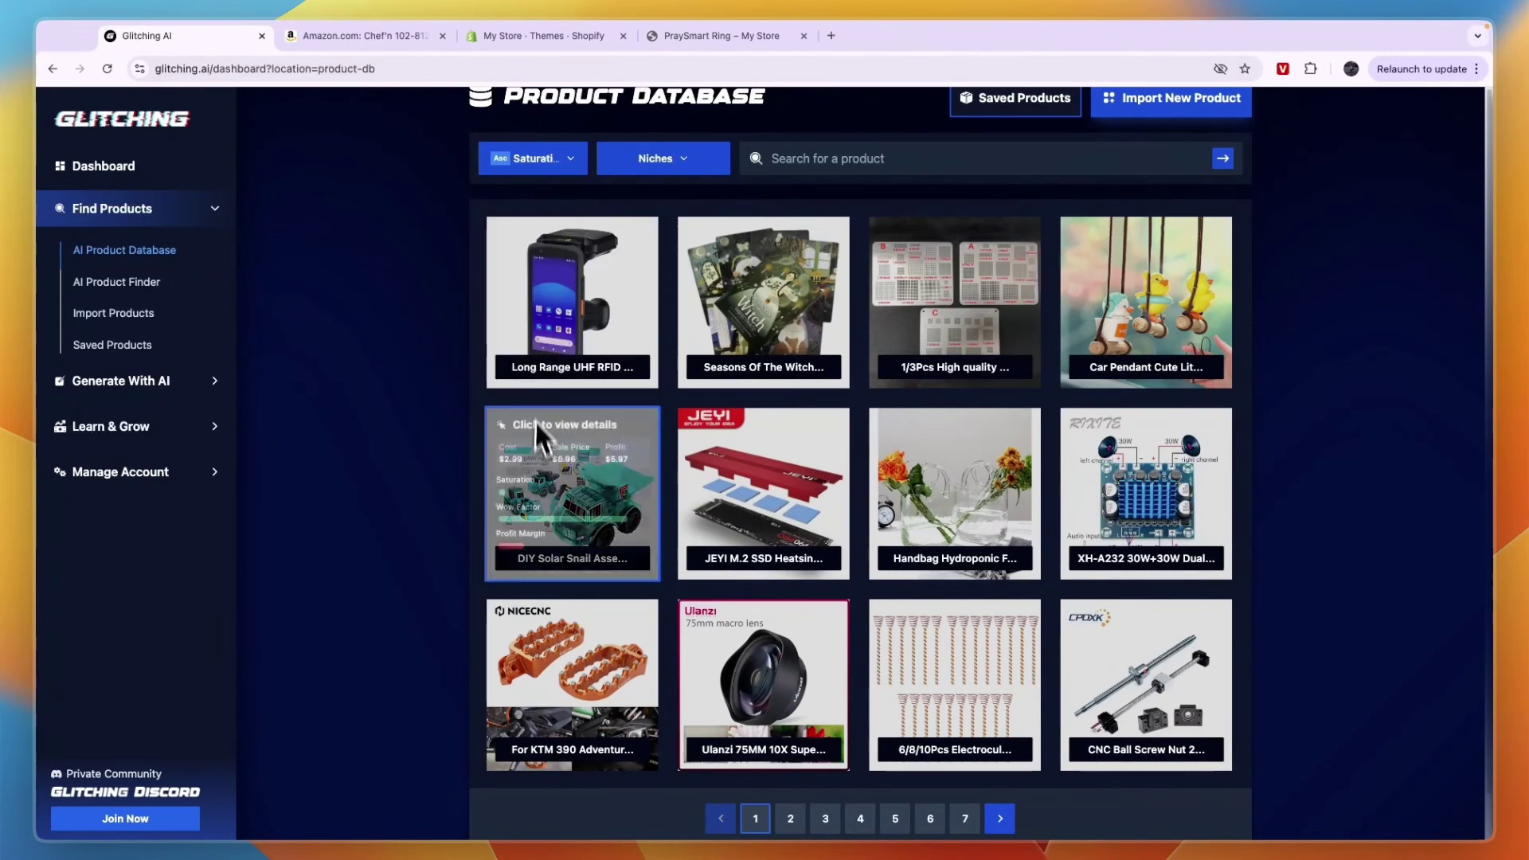
mouse_move(748, 524)
mouse_move(586, 502)
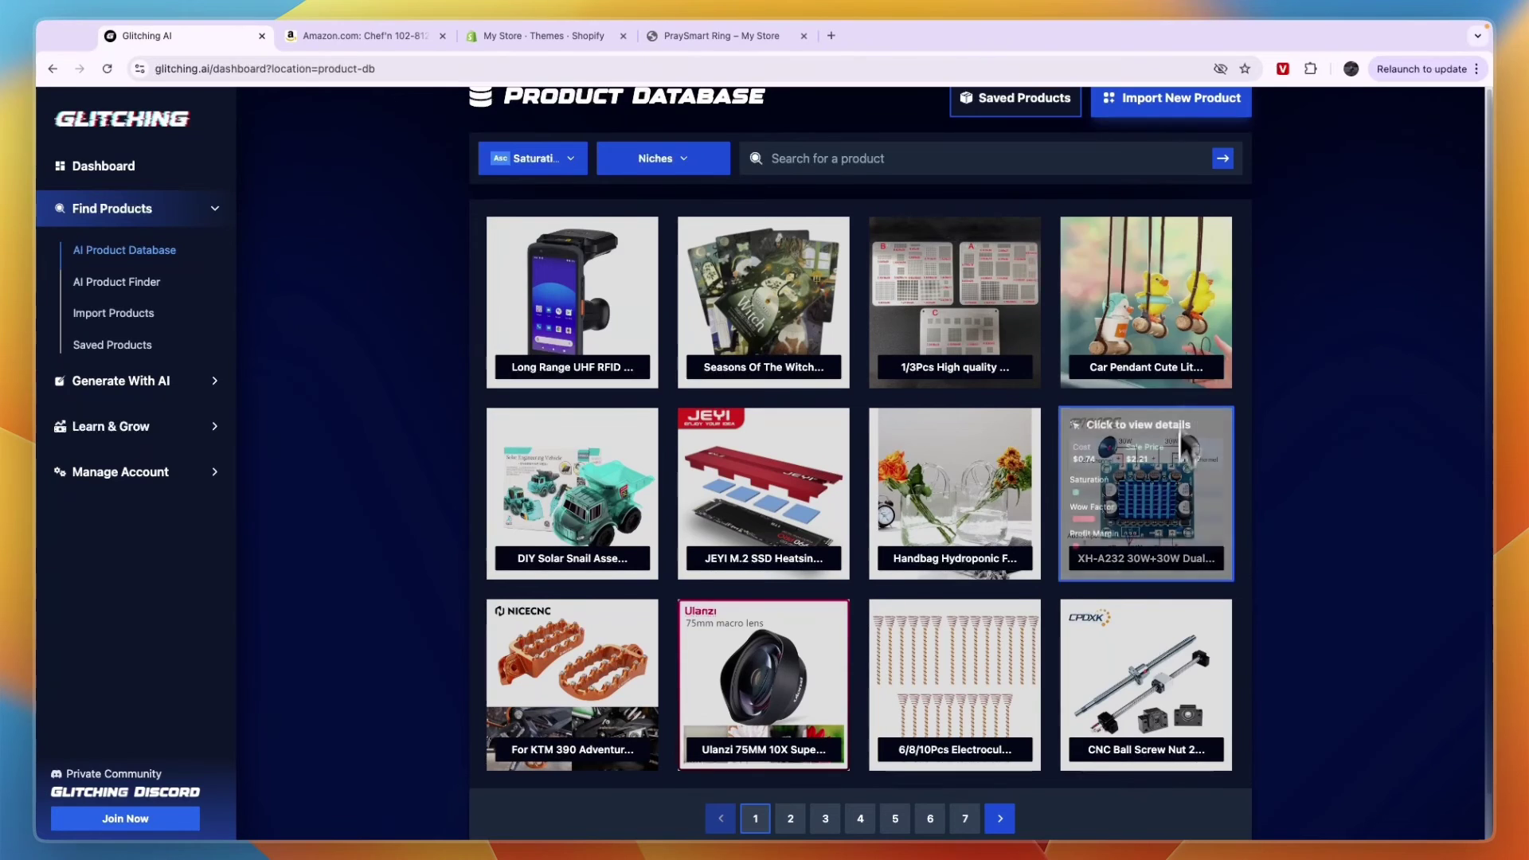
scroll(1176, 454, "down", 1)
mouse_move(1097, 676)
mouse_move(973, 680)
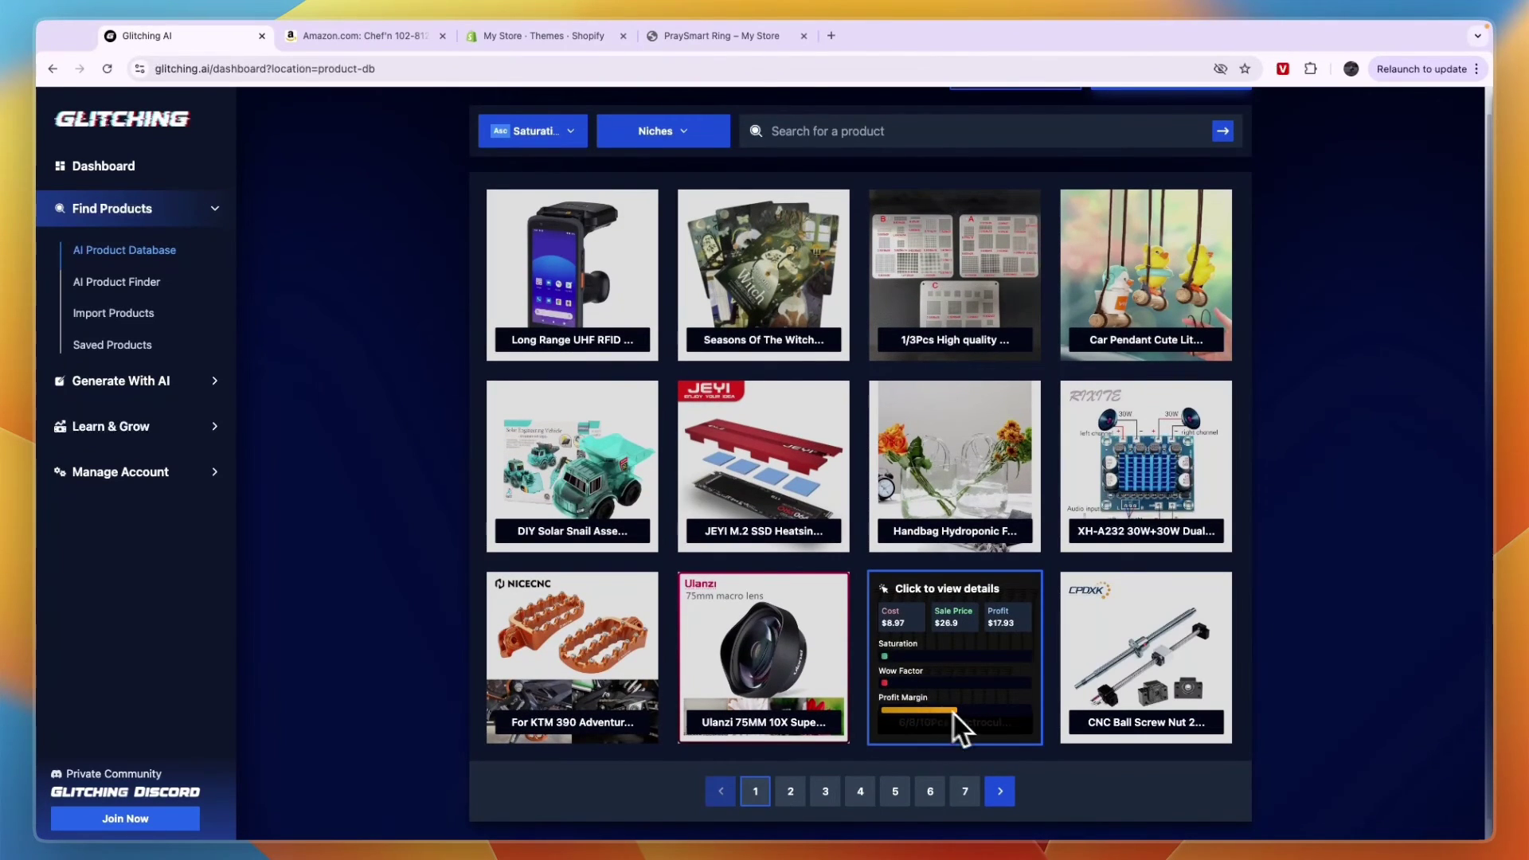
Open the Ulanzi 75MM macro lens and check its photos, Wow Factor and Product Market Fit.
left_click(796, 659)
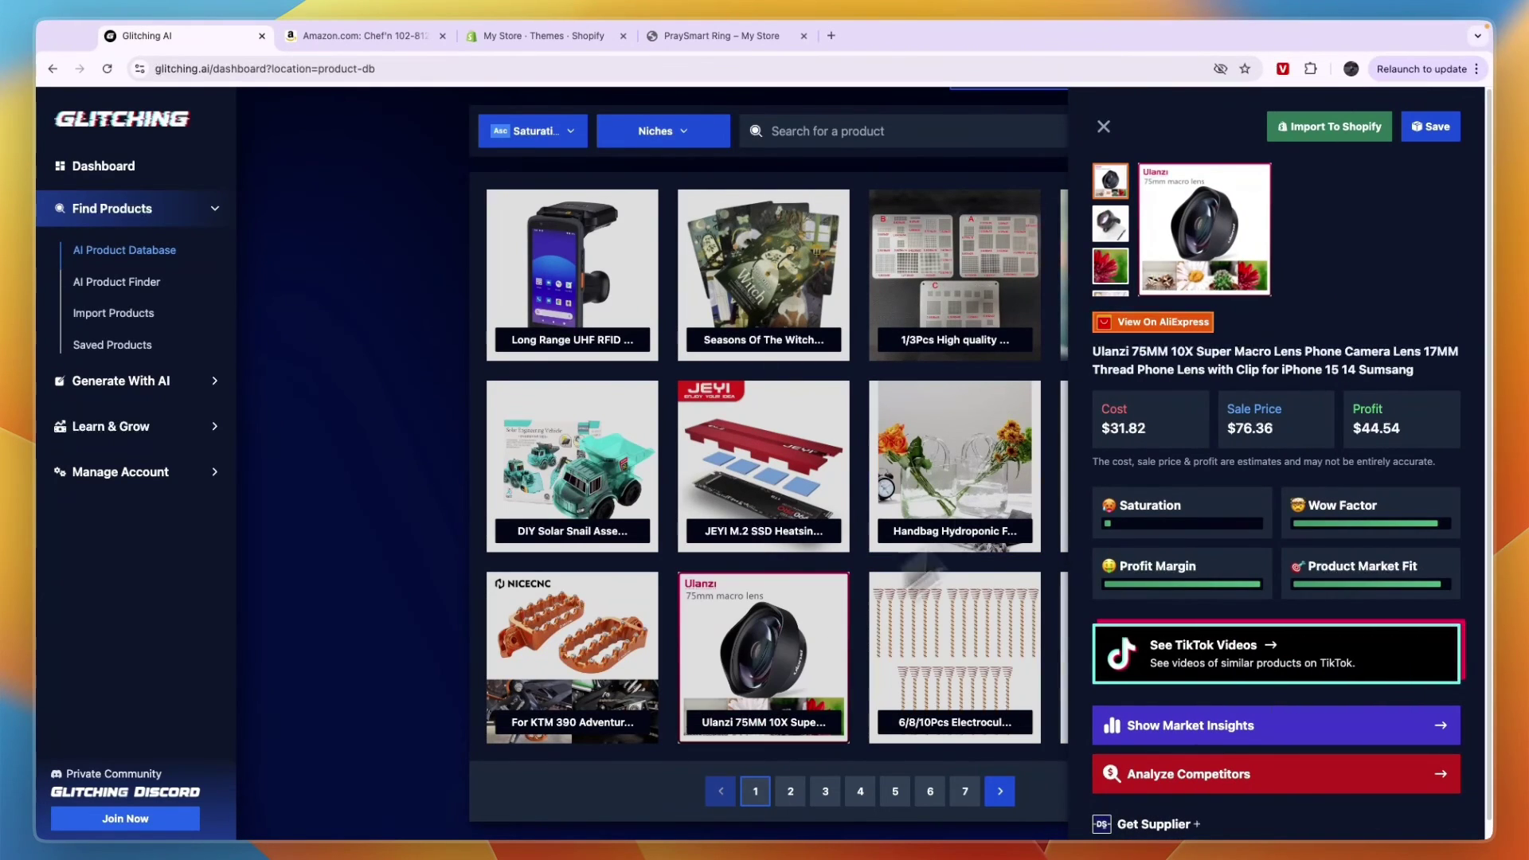
left_click(1119, 231)
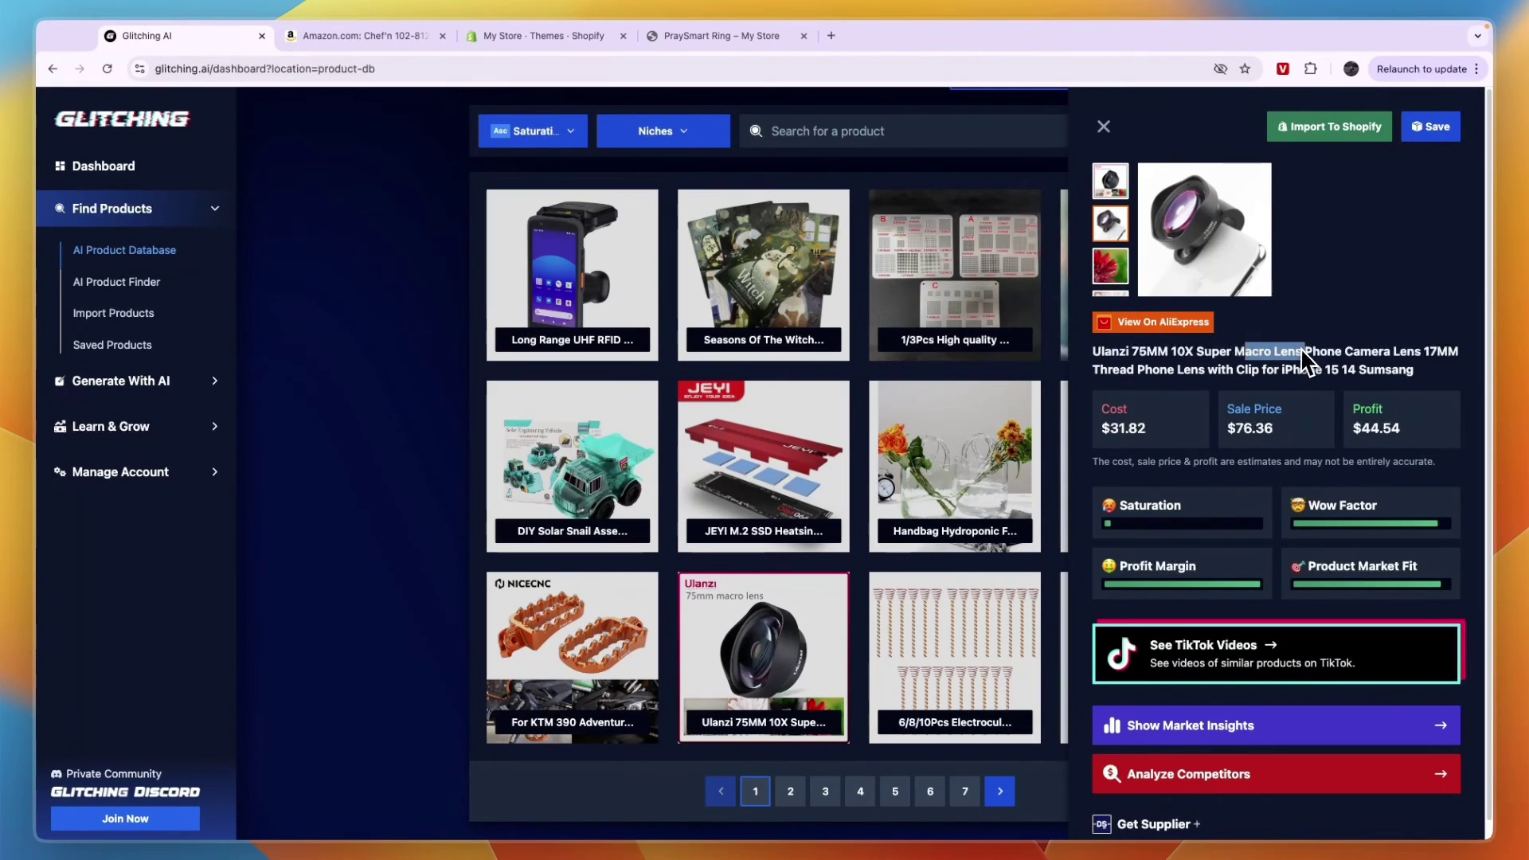
left_click(1395, 370)
scroll(1187, 450, "down", 1)
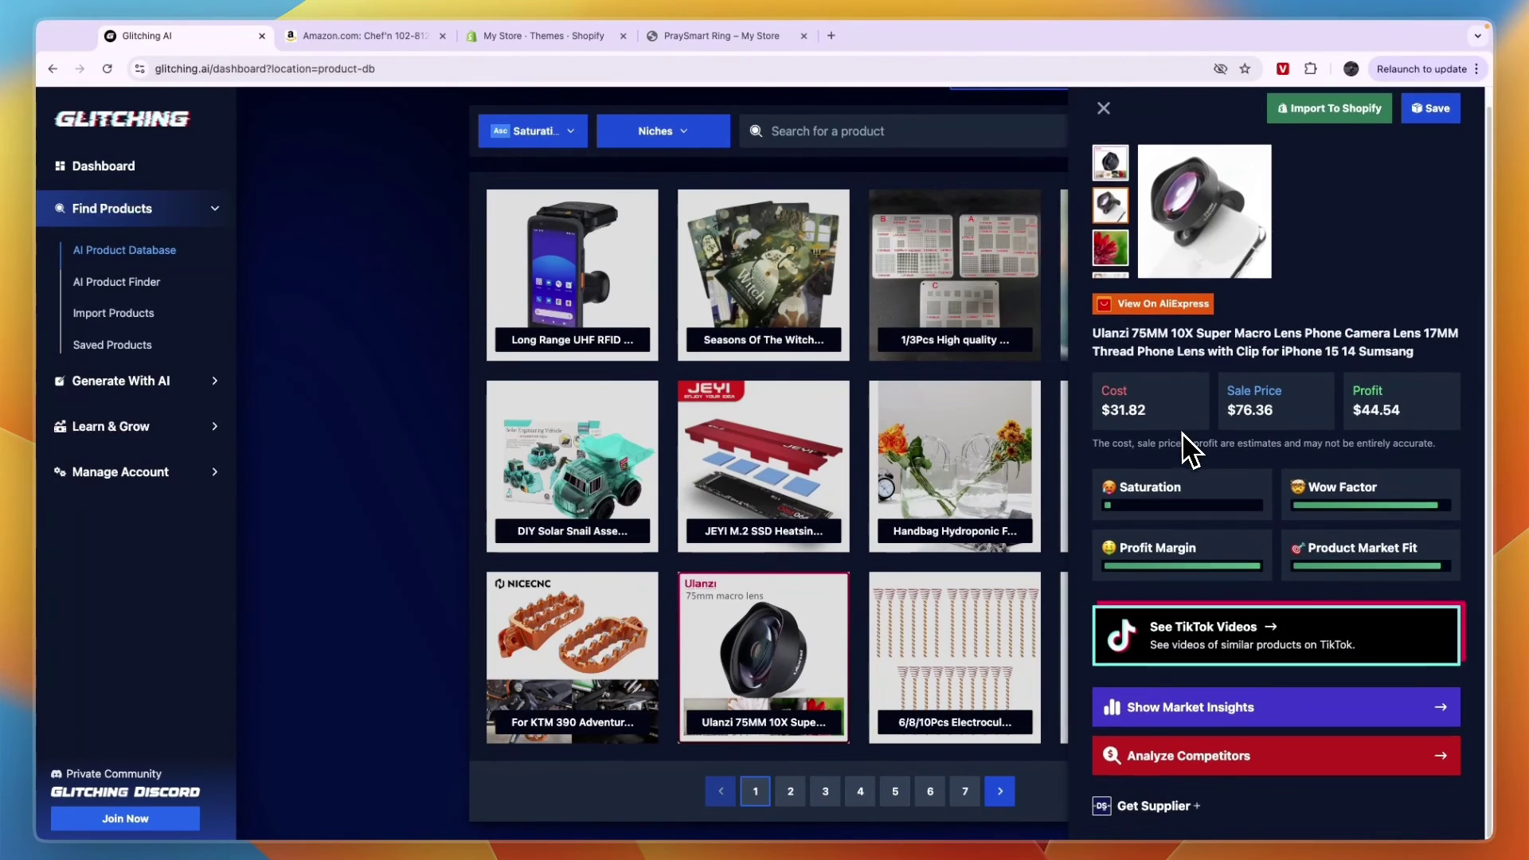
left_click_drag(1316, 495, 1363, 521)
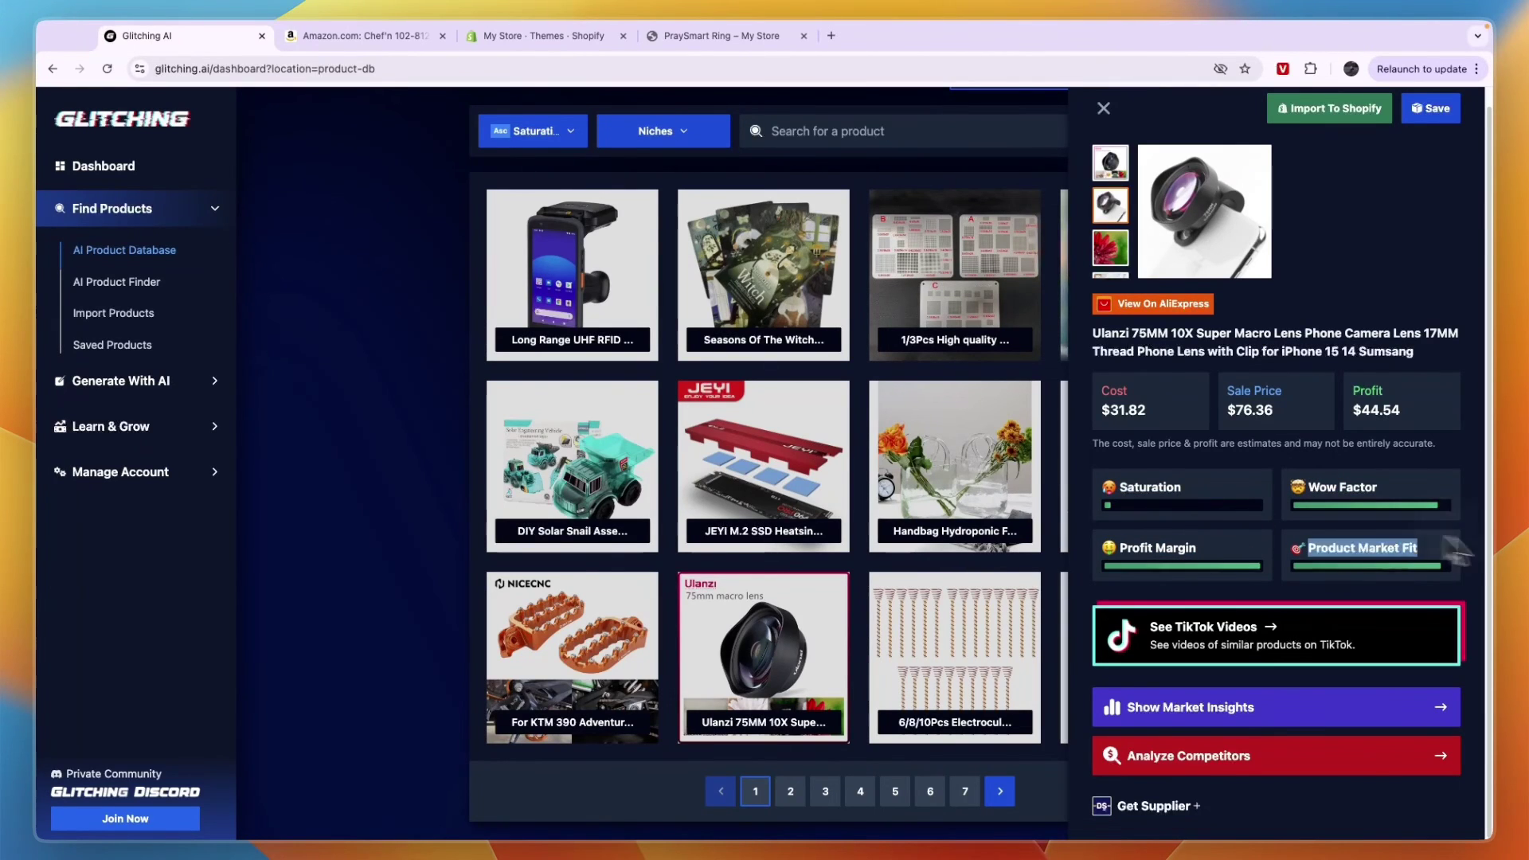
left_click(1434, 534)
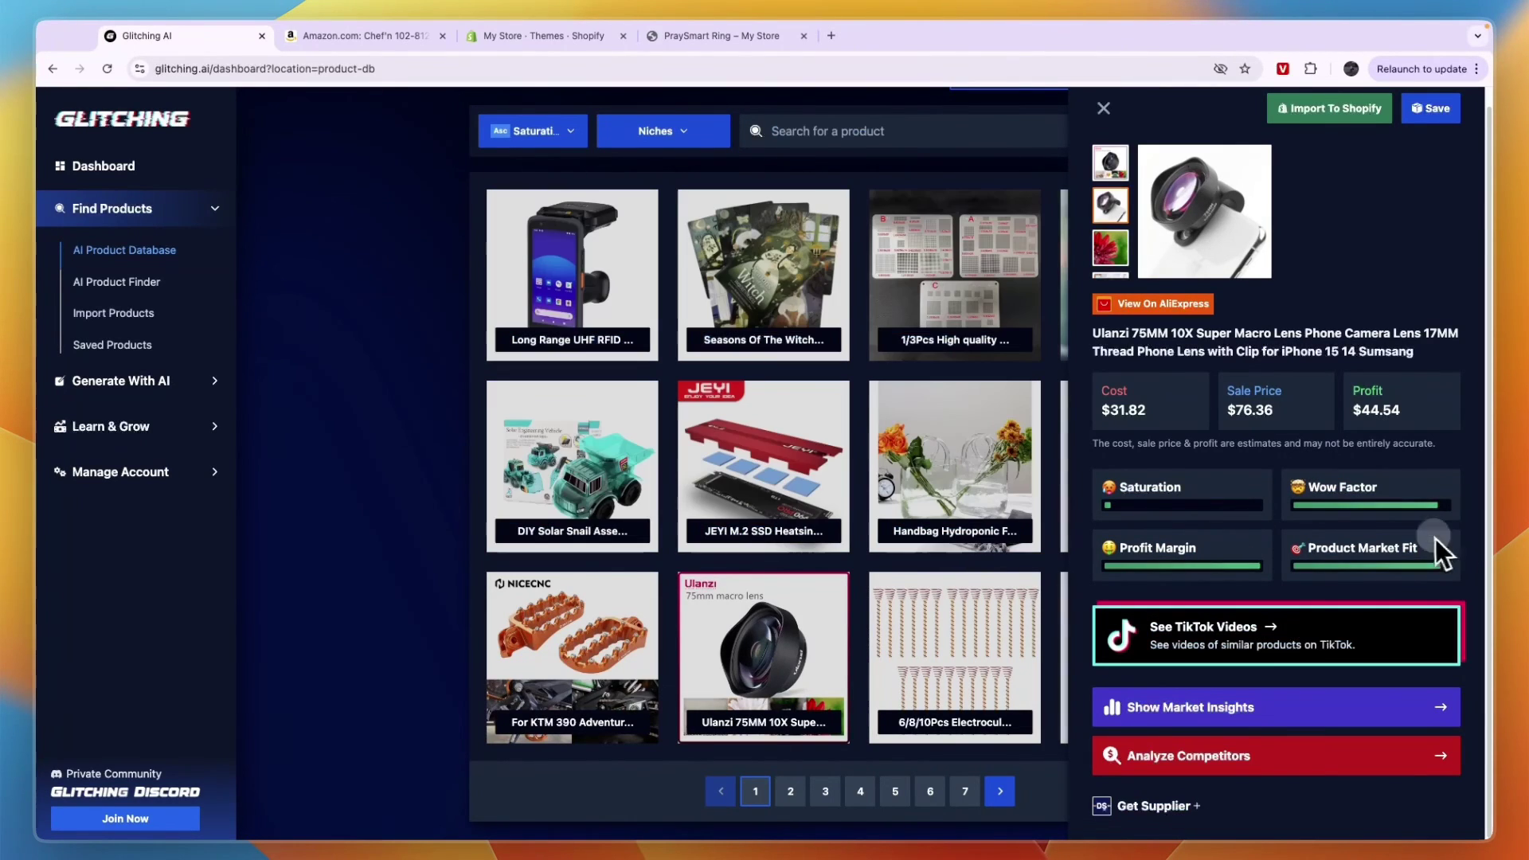
Browse the lens's flower sample photos and import it into the Shopify store.
left_click(1113, 247)
scroll(1110, 237, "down", 2)
left_click(1117, 179)
left_click(1110, 237)
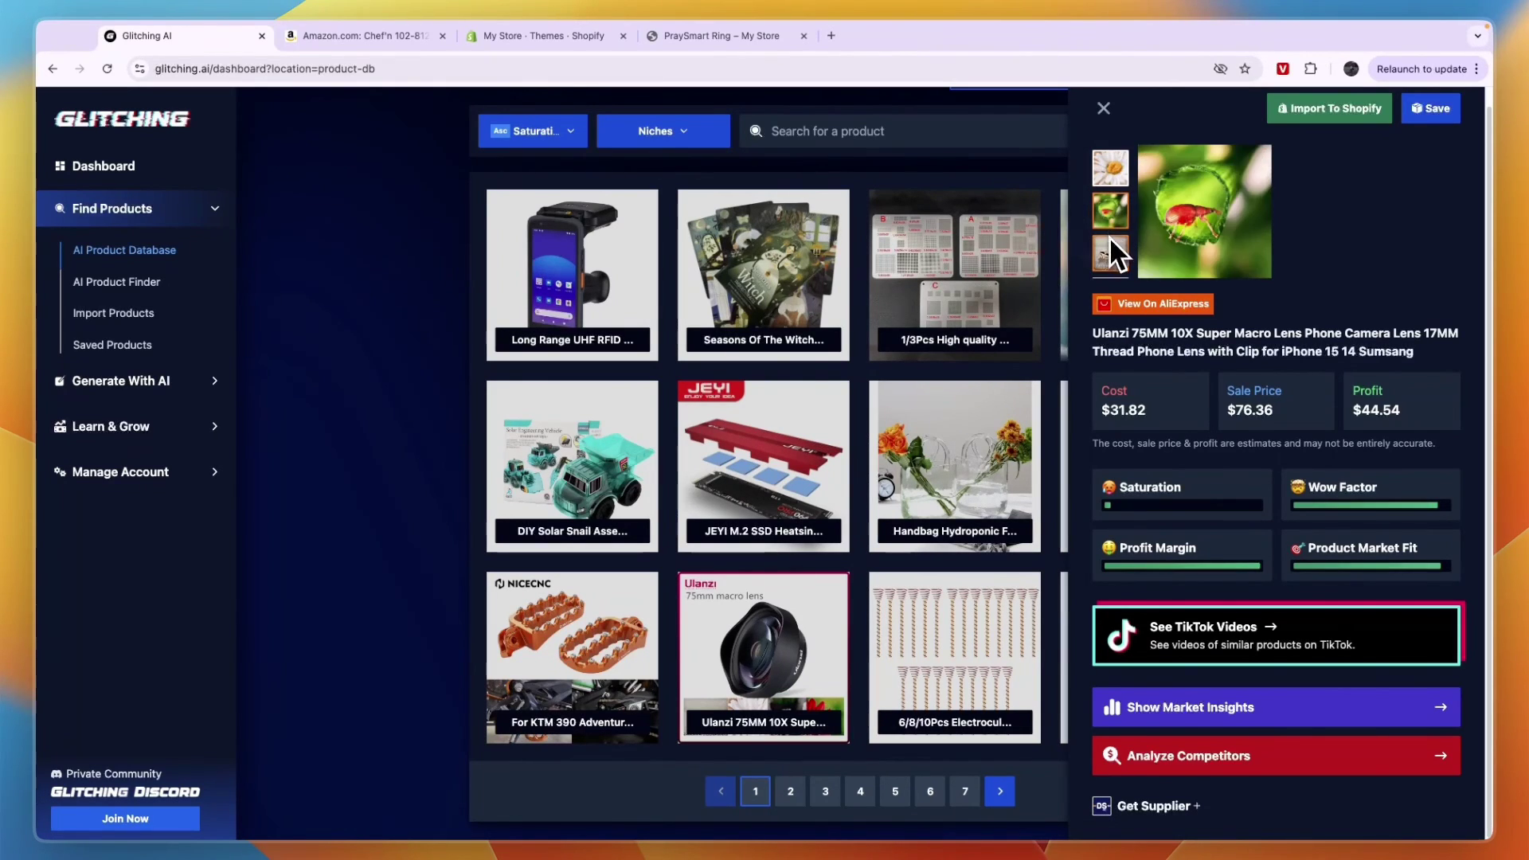
left_click(1359, 109)
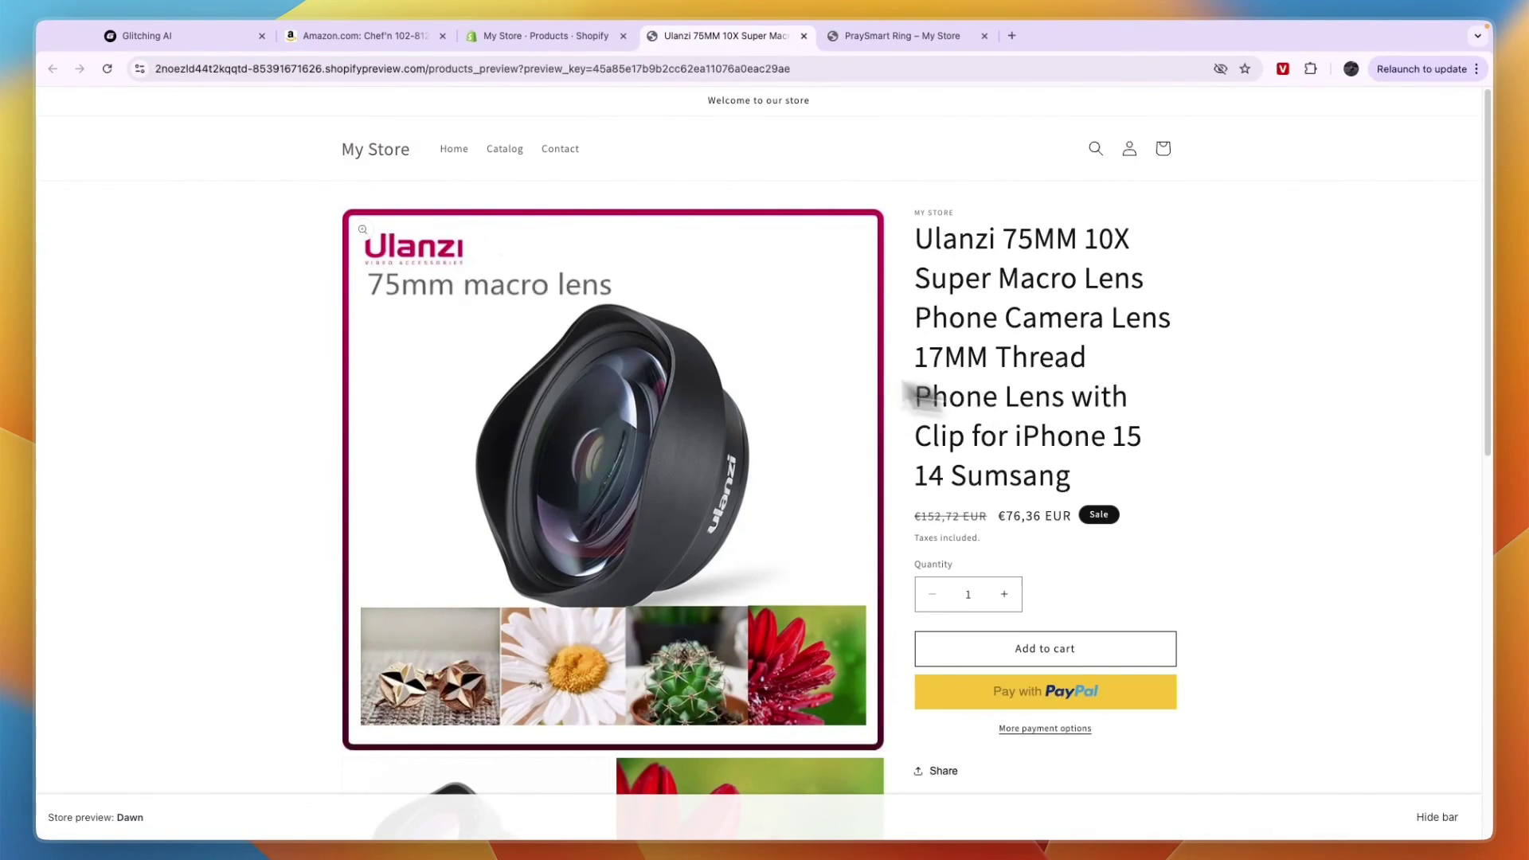
Check the Ulanzi page gallery and its Shopify Products listing, then return to Glitching.
scroll(547, 369, "down", 5)
left_click(596, 577)
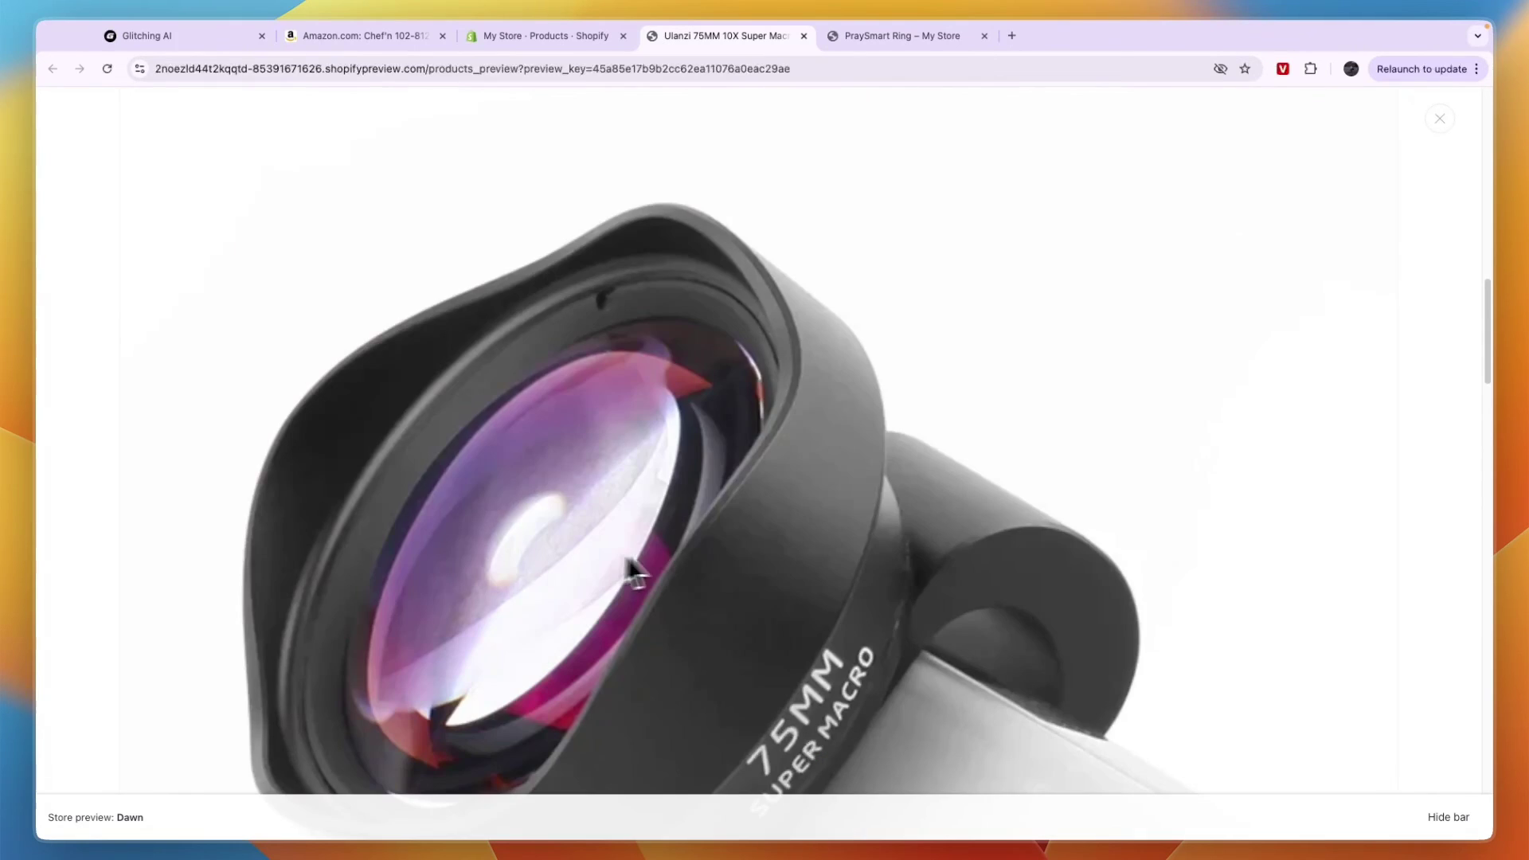
left_click(682, 412)
scroll(700, 461, "down", 2)
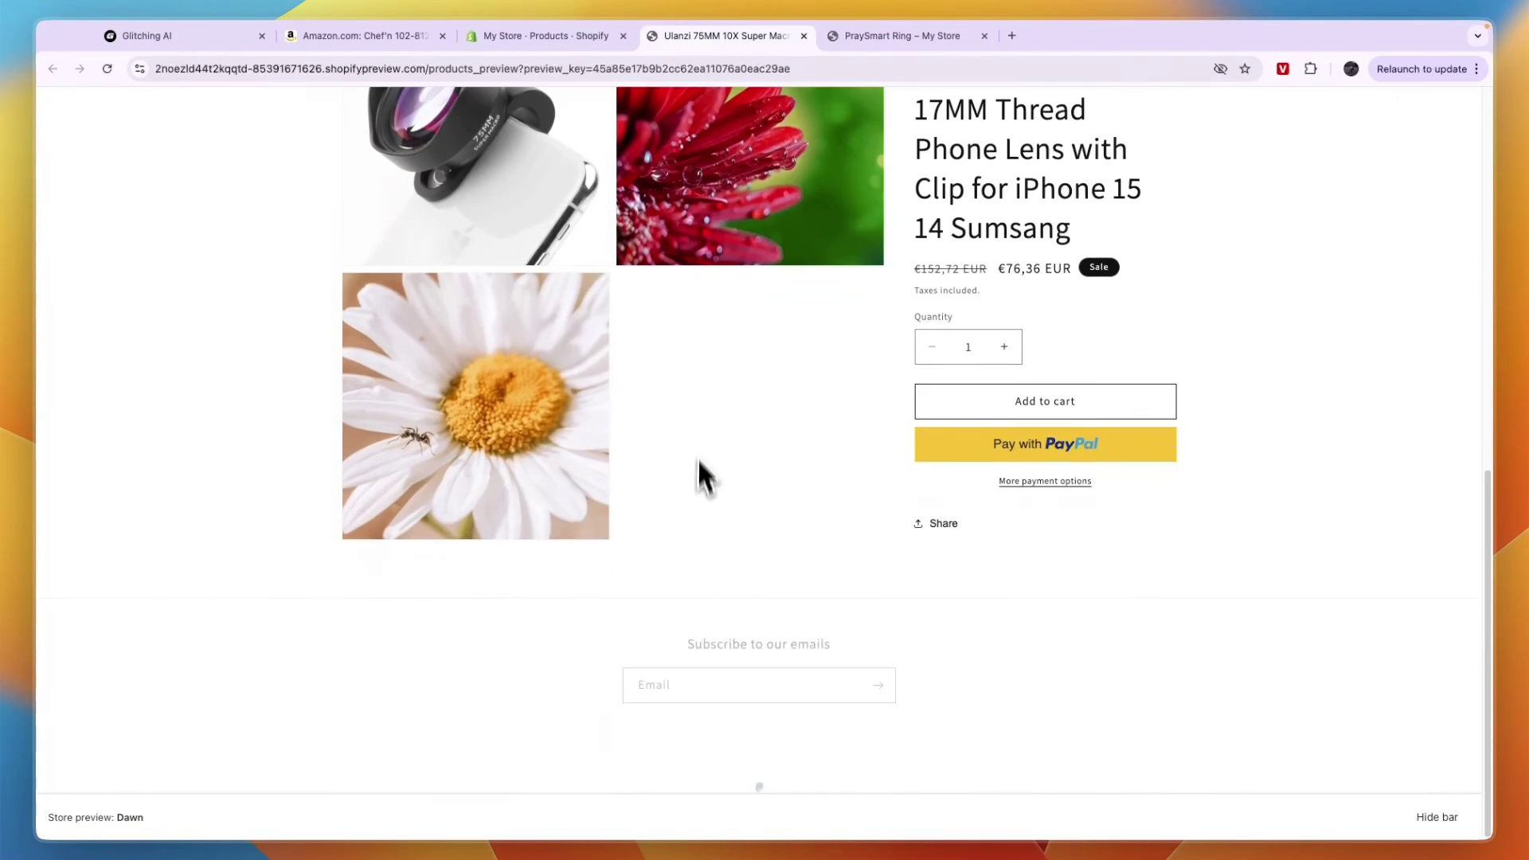
scroll(1028, 422, "up", 1)
scroll(1030, 414, "up", 3)
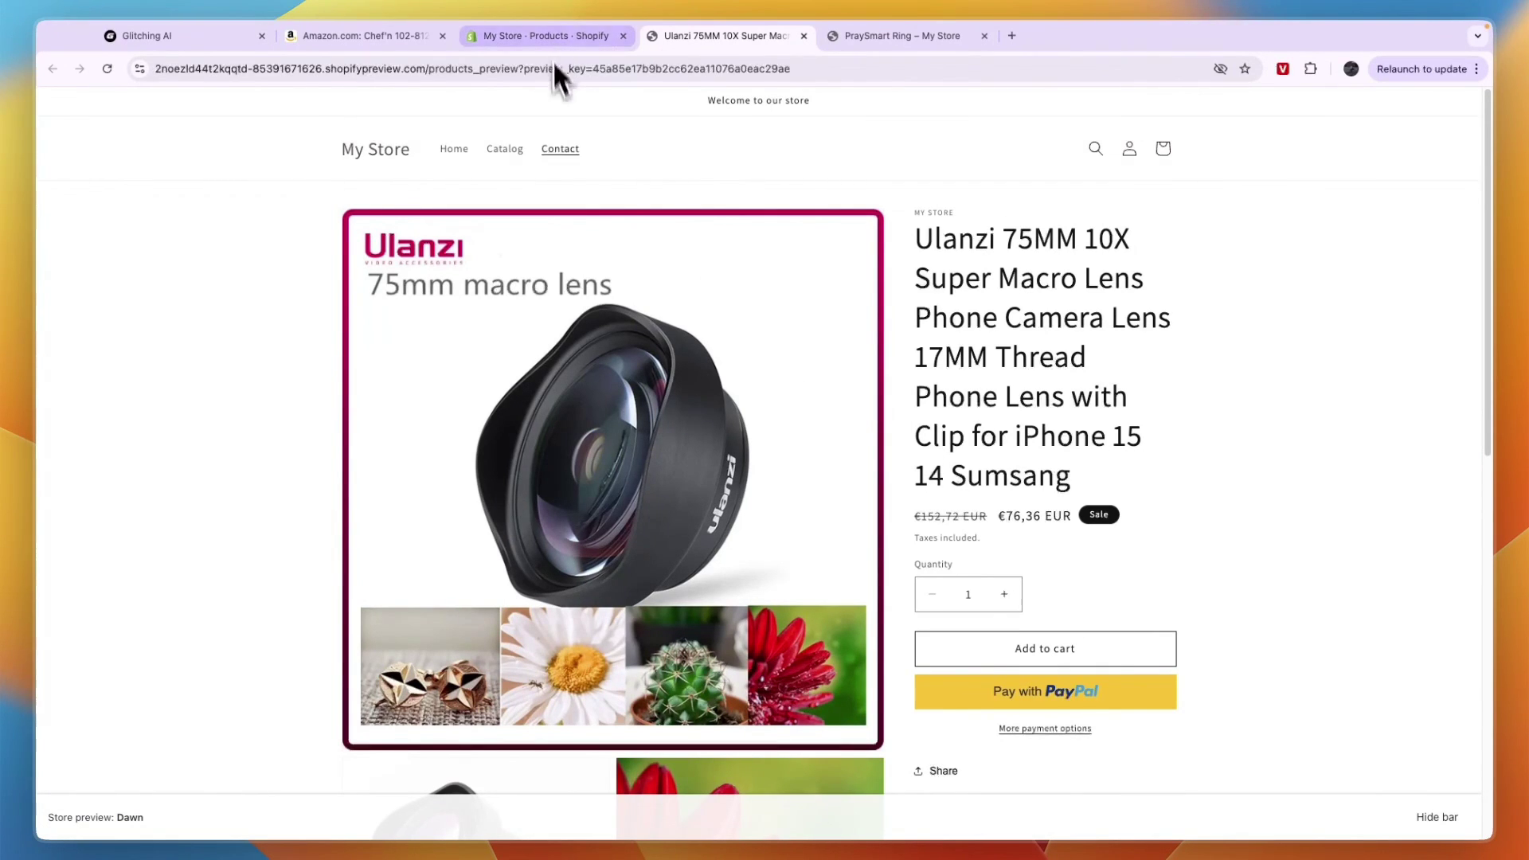
left_click(593, 36)
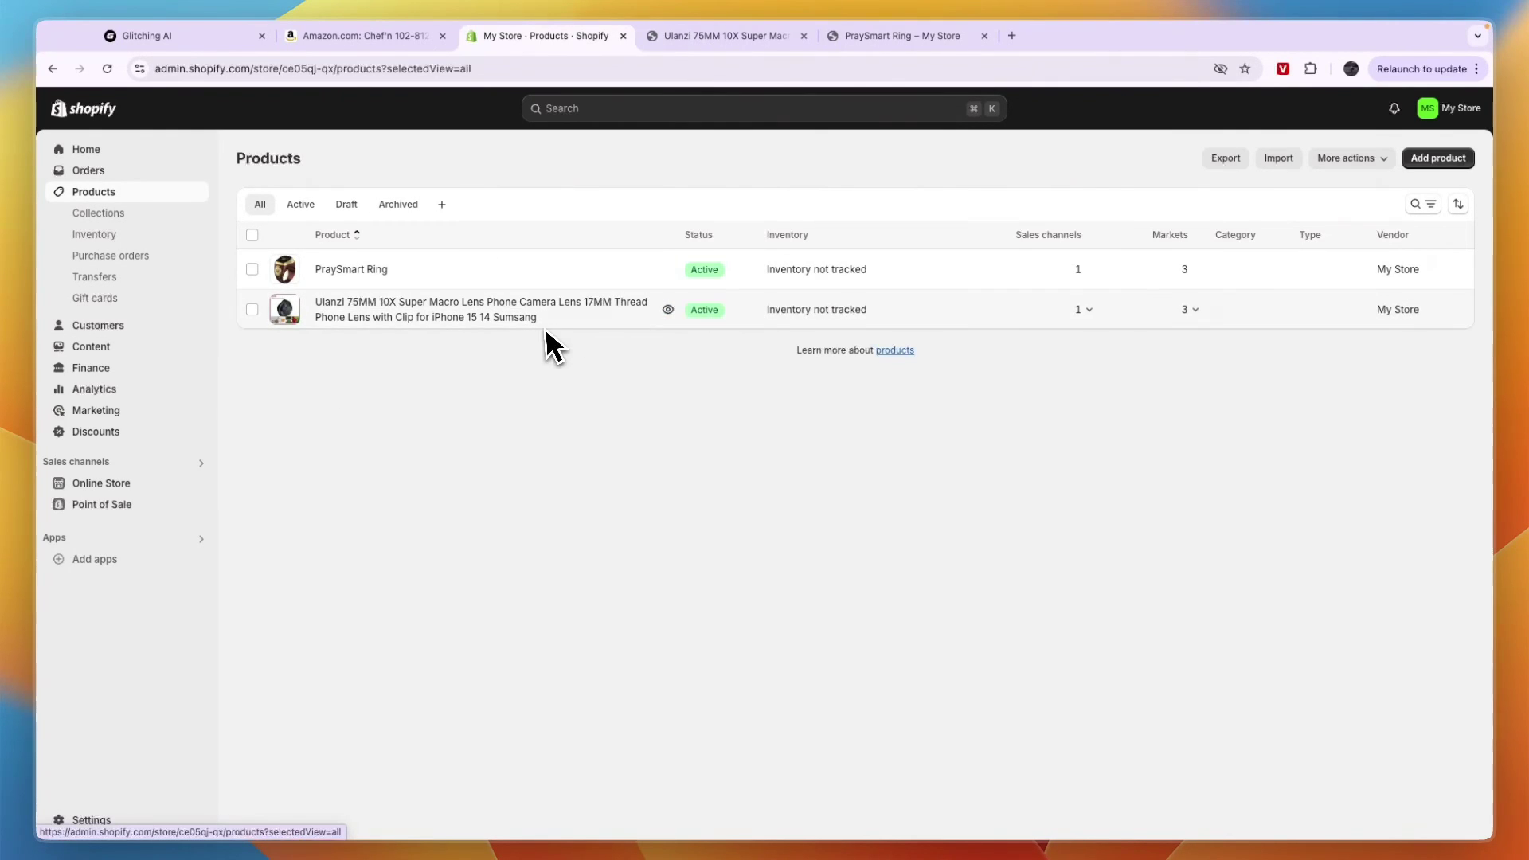
left_click(147, 36)
left_click(130, 166)
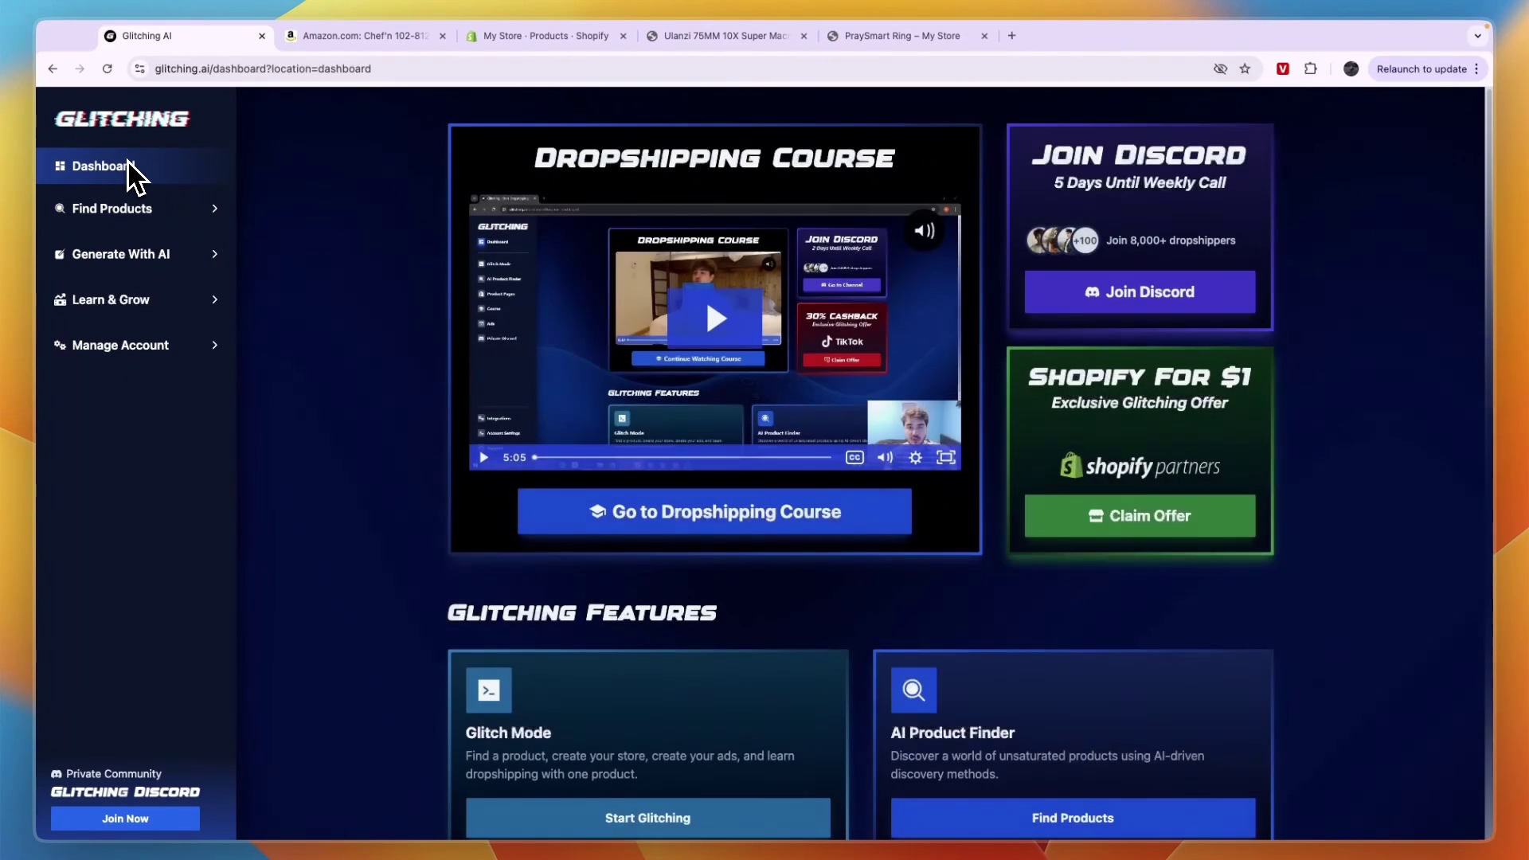